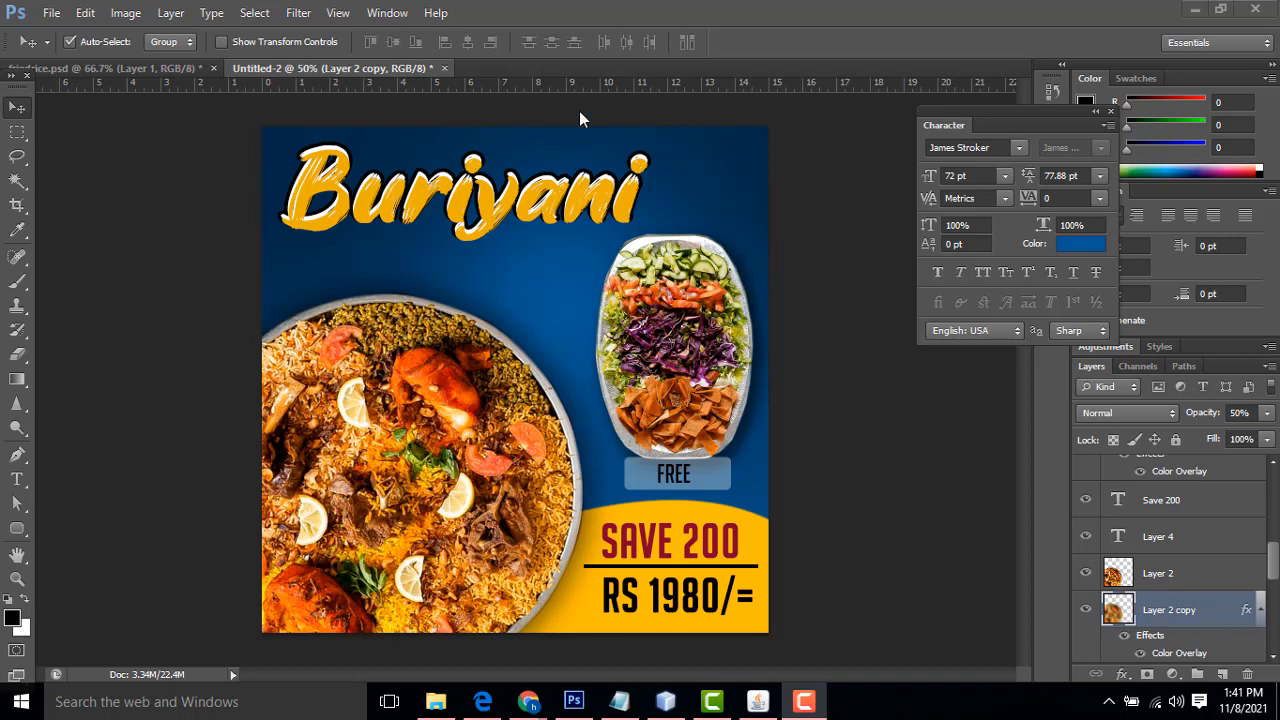
Create a new document 1080 x 1080 pixels at 150 pixels/inch with RGB color and a white background
{"action": "left_click", "coordinate": [50, 12]}
{"action": "left_click", "coordinate": [60, 37]}
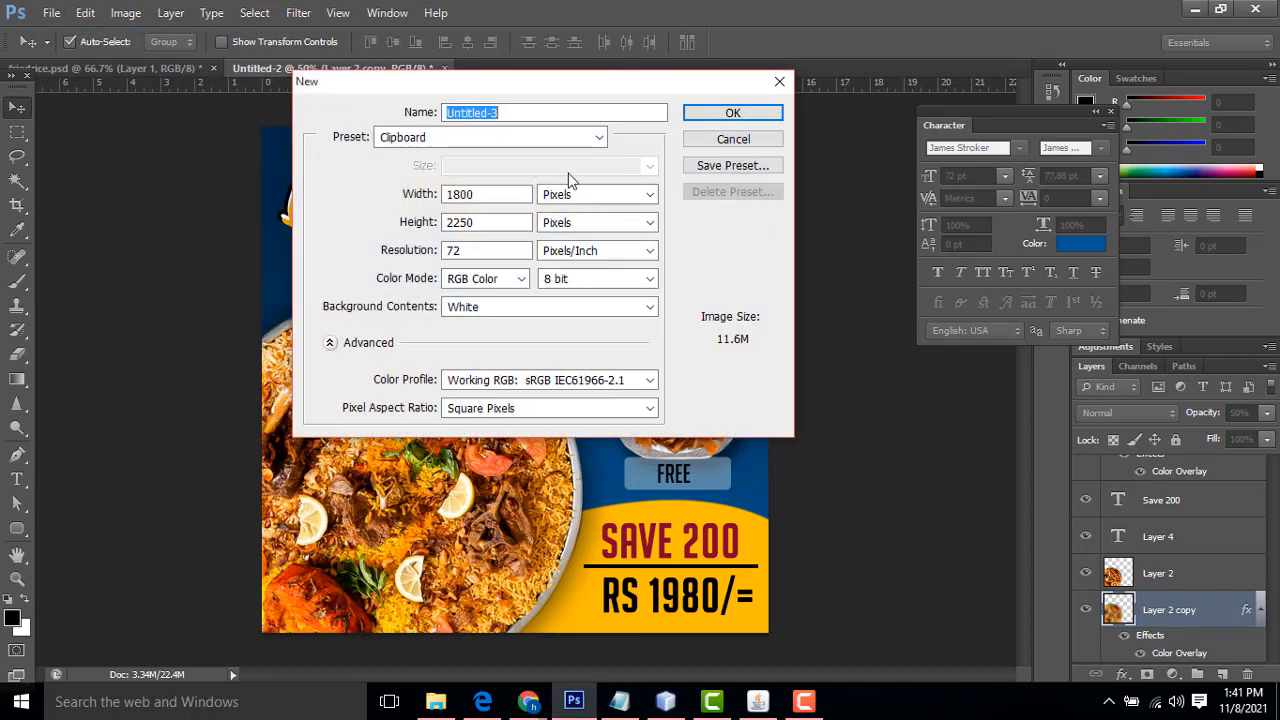
{"action": "left_click_drag", "start_coordinate": [494, 194], "coordinate": [367, 193]}
{"action": "type", "text": "1080"}
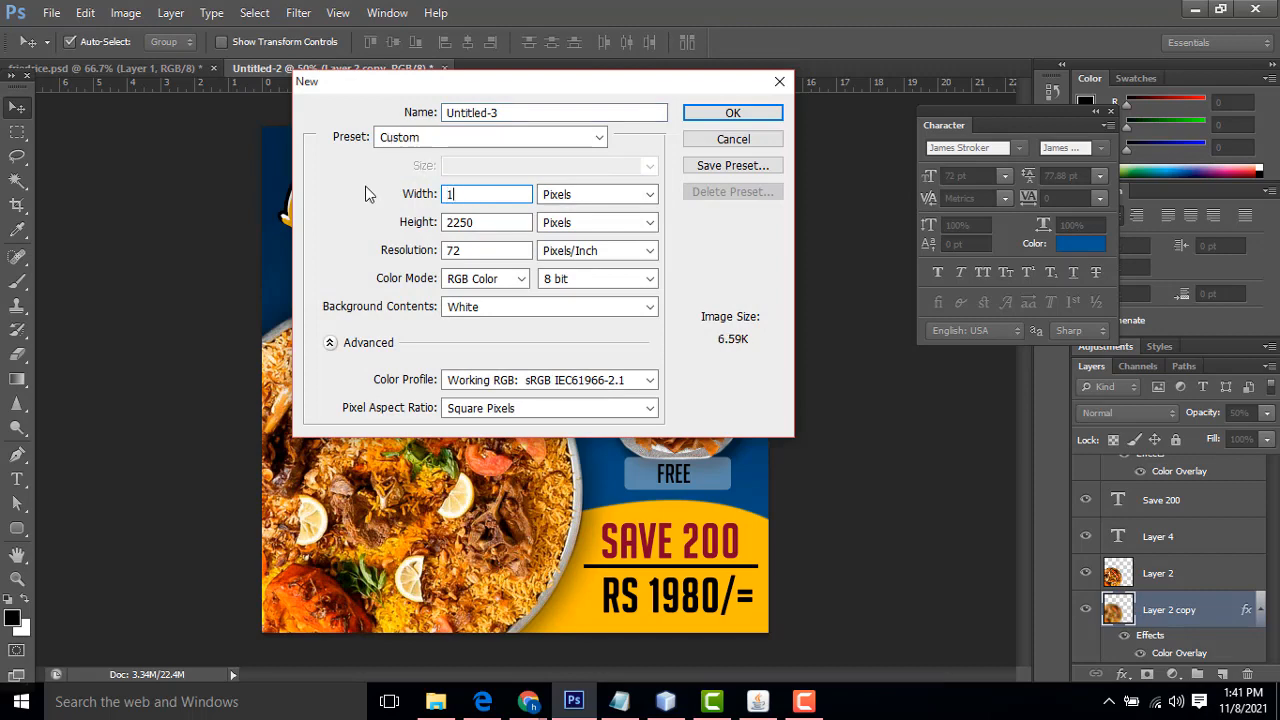
{"action": "key", "text": "Tab"}
{"action": "key", "text": "Tab"}
{"action": "type", "text": "1"}
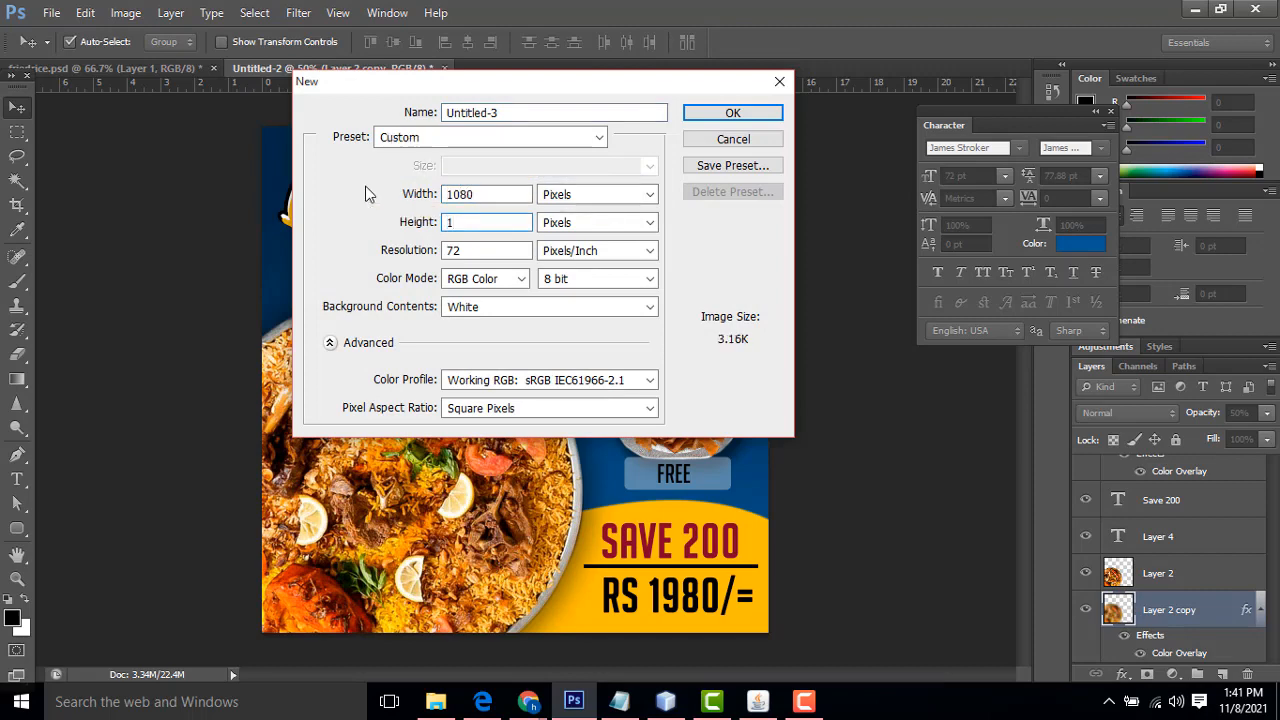
{"action": "type", "text": "080"}
{"action": "left_click_drag", "start_coordinate": [500, 251], "coordinate": [395, 249]}
{"action": "type", "text": "1"}
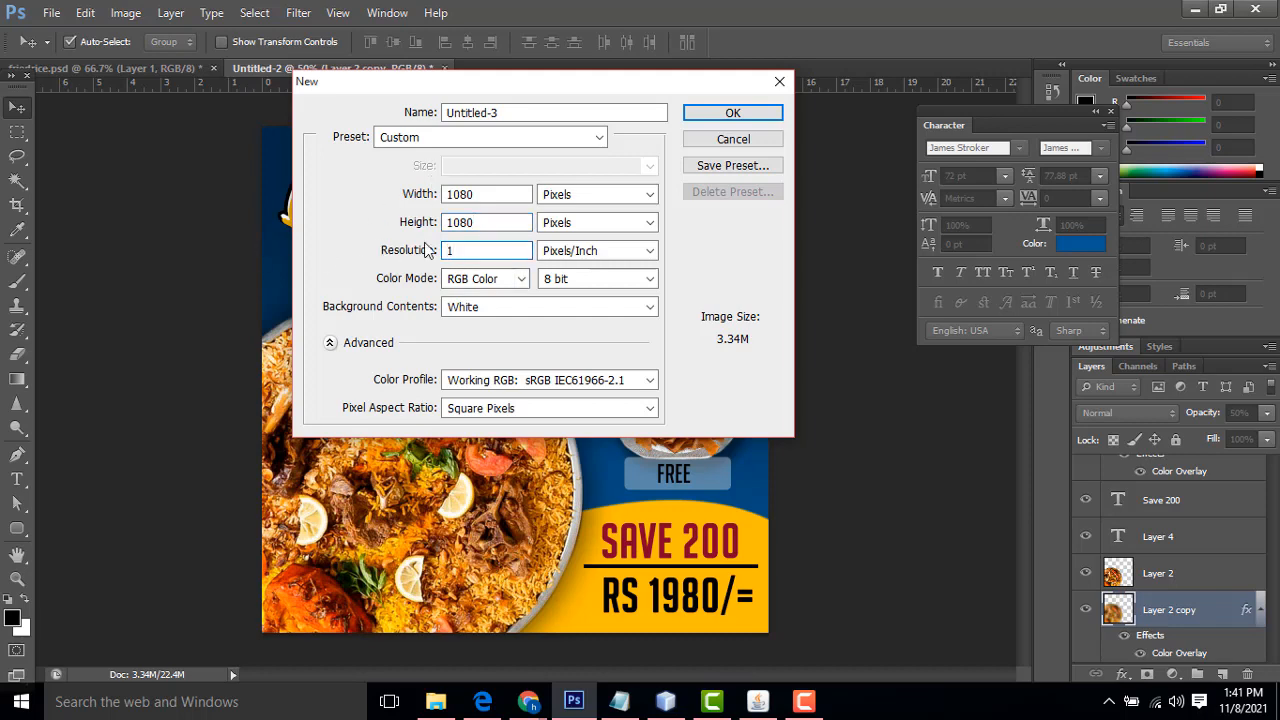
{"action": "type", "text": "50"}
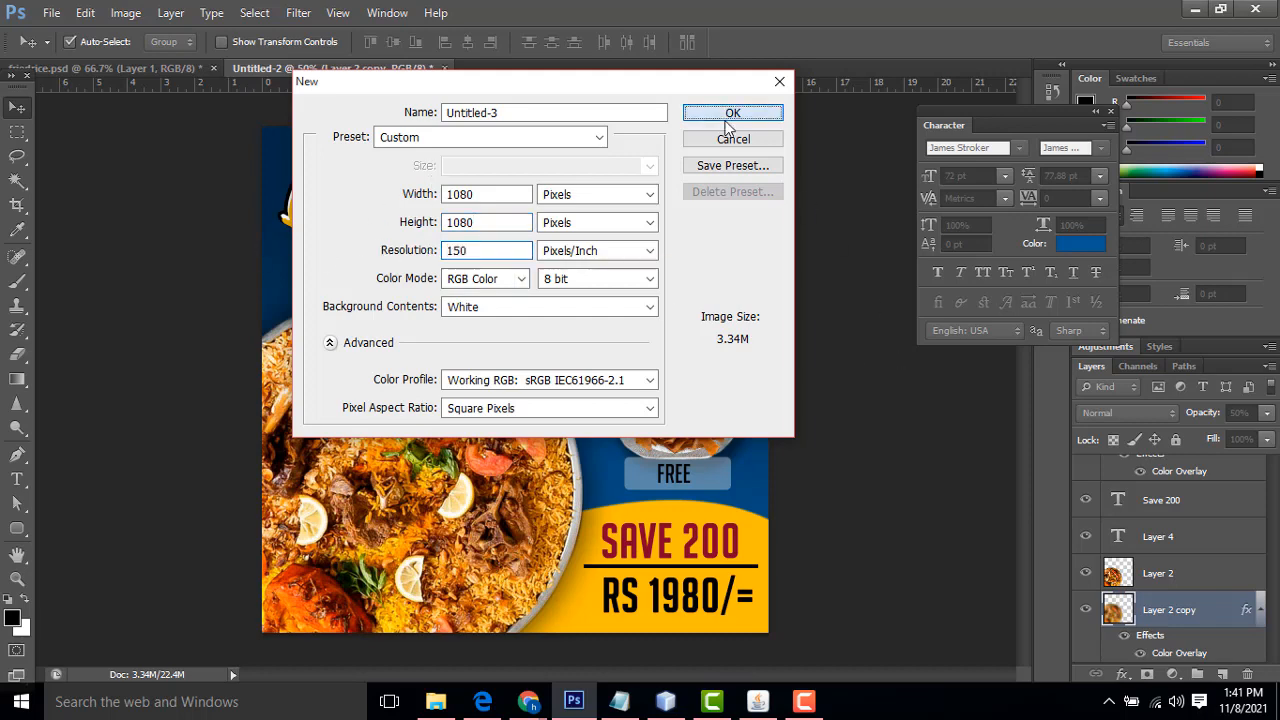
{"action": "left_click", "coordinate": [733, 113]}
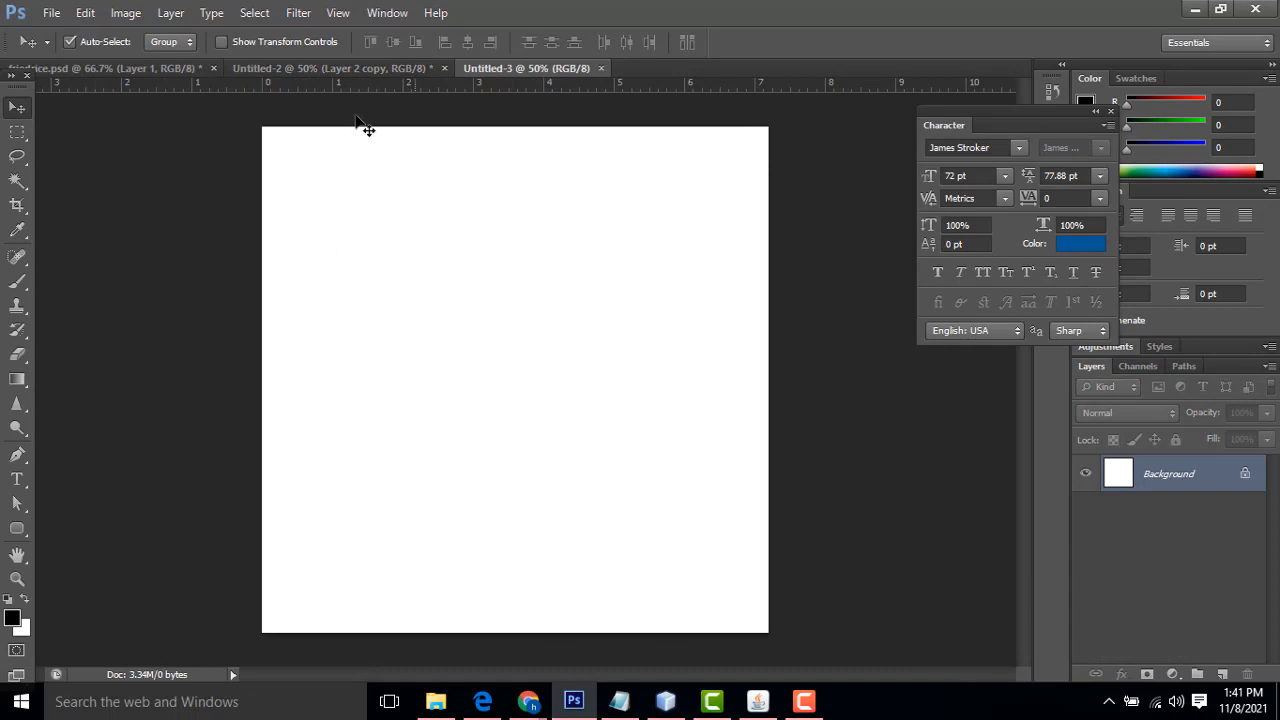
Compare the blank document with the finished Buriyani poster and add an empty layer above its Background
{"action": "left_click", "coordinate": [360, 68]}
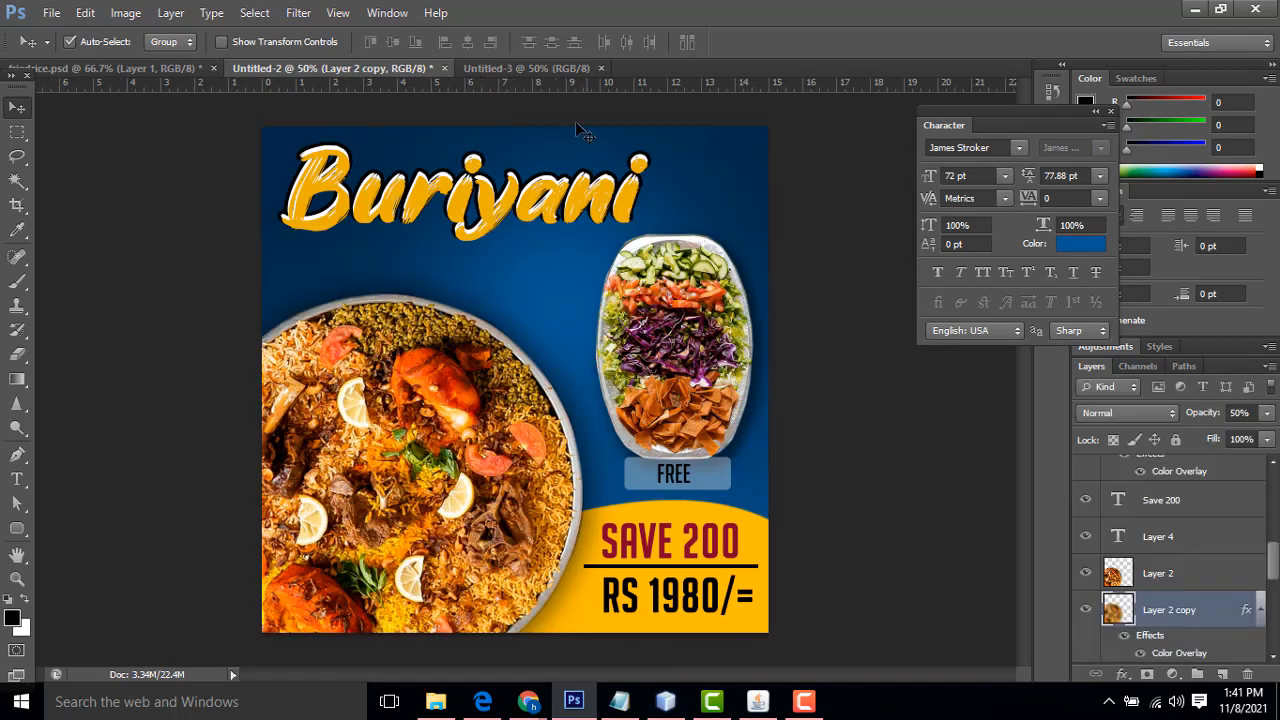
{"action": "left_click", "coordinate": [538, 70]}
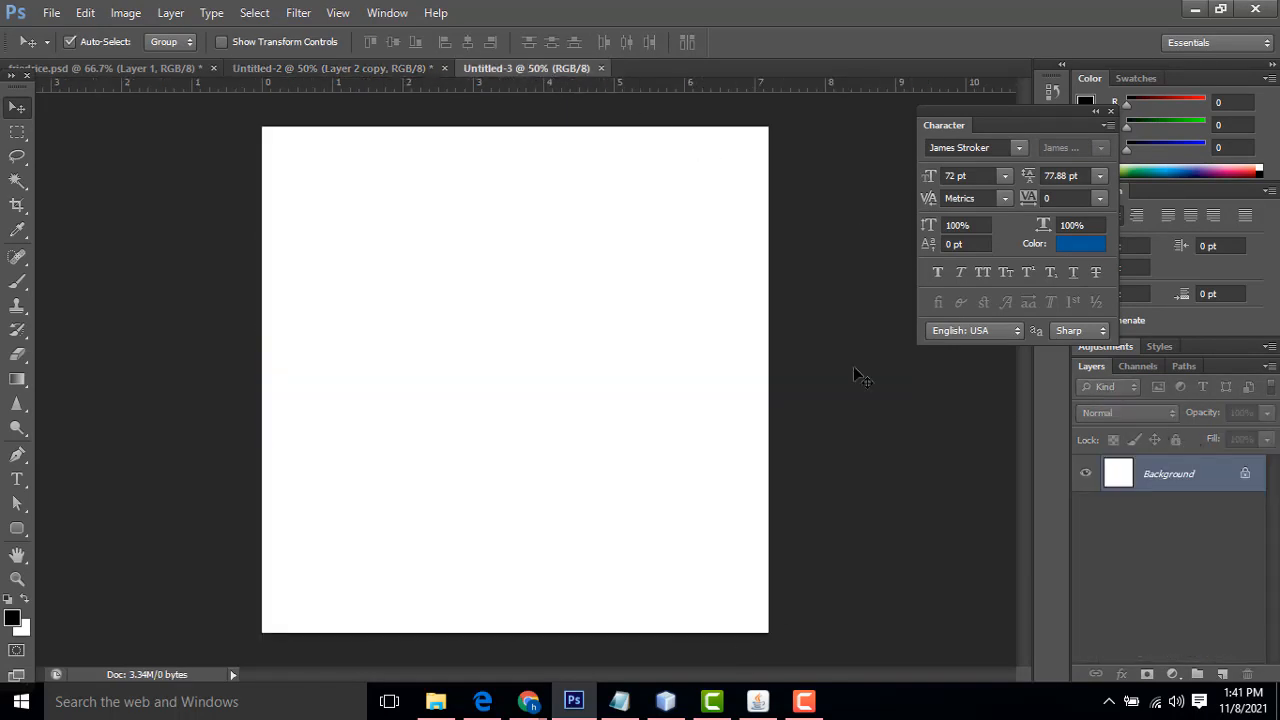
{"action": "left_click", "coordinate": [1222, 674]}
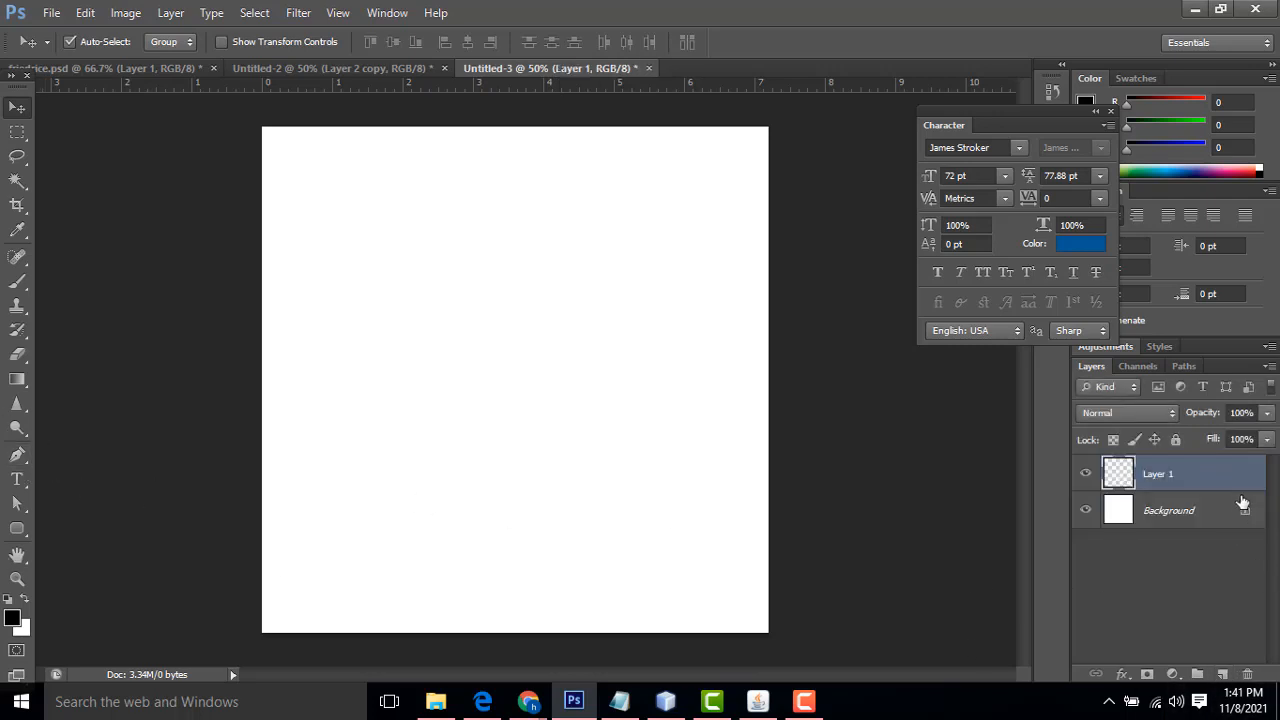
With the Gradient tool, edit the gradient and set its color stop at 0% to dark navy 001f36
{"action": "left_click", "coordinate": [16, 381]}
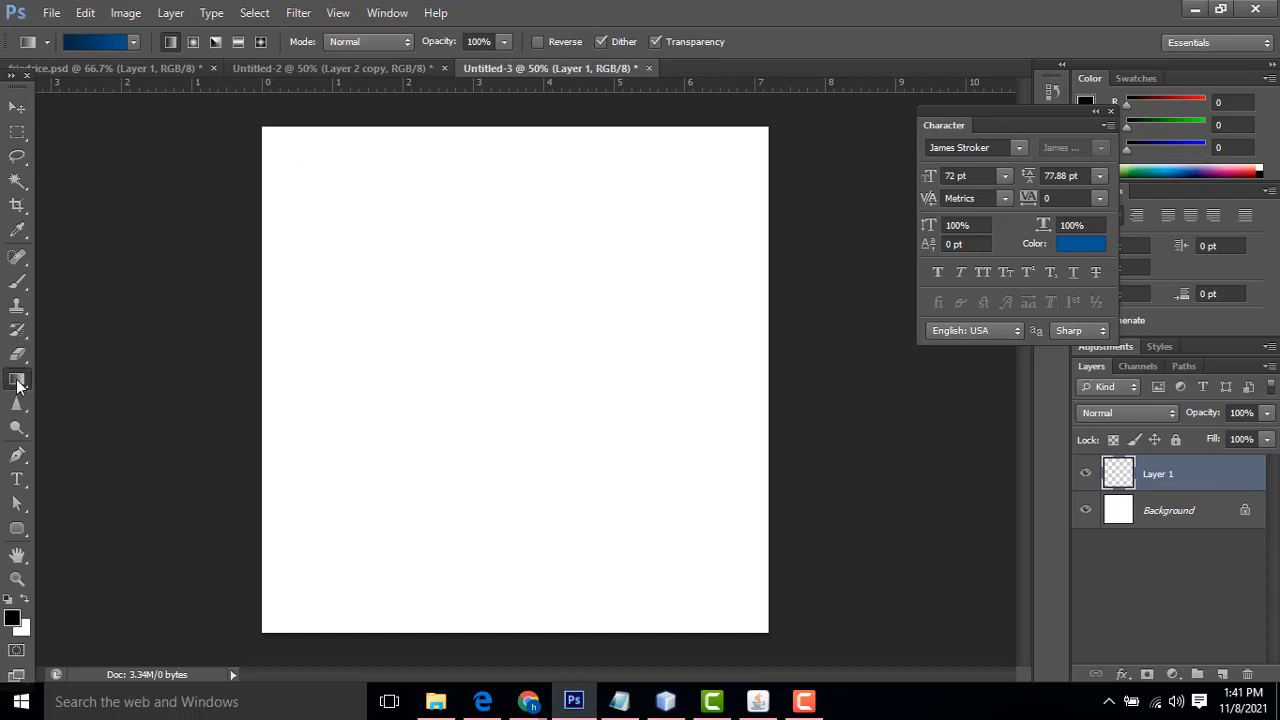
{"action": "right_click", "coordinate": [16, 381]}
{"action": "left_click", "coordinate": [94, 378]}
{"action": "left_click", "coordinate": [97, 42]}
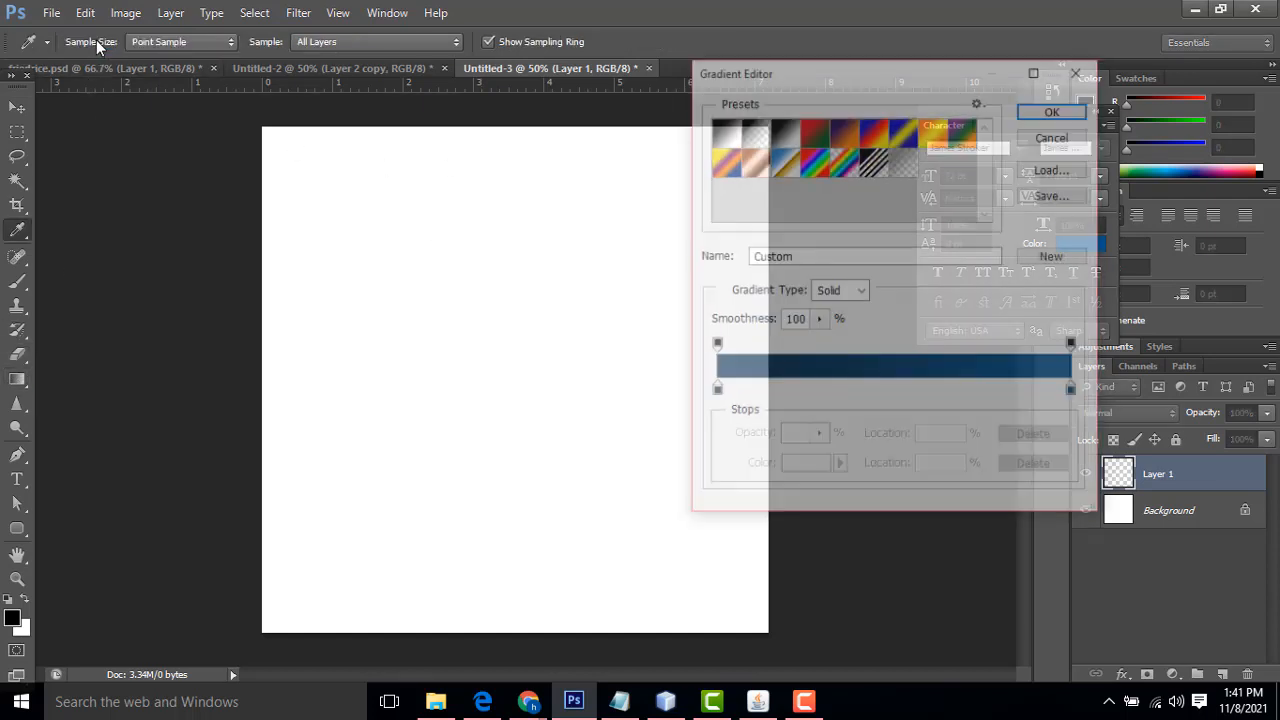
{"action": "left_click", "coordinate": [714, 391]}
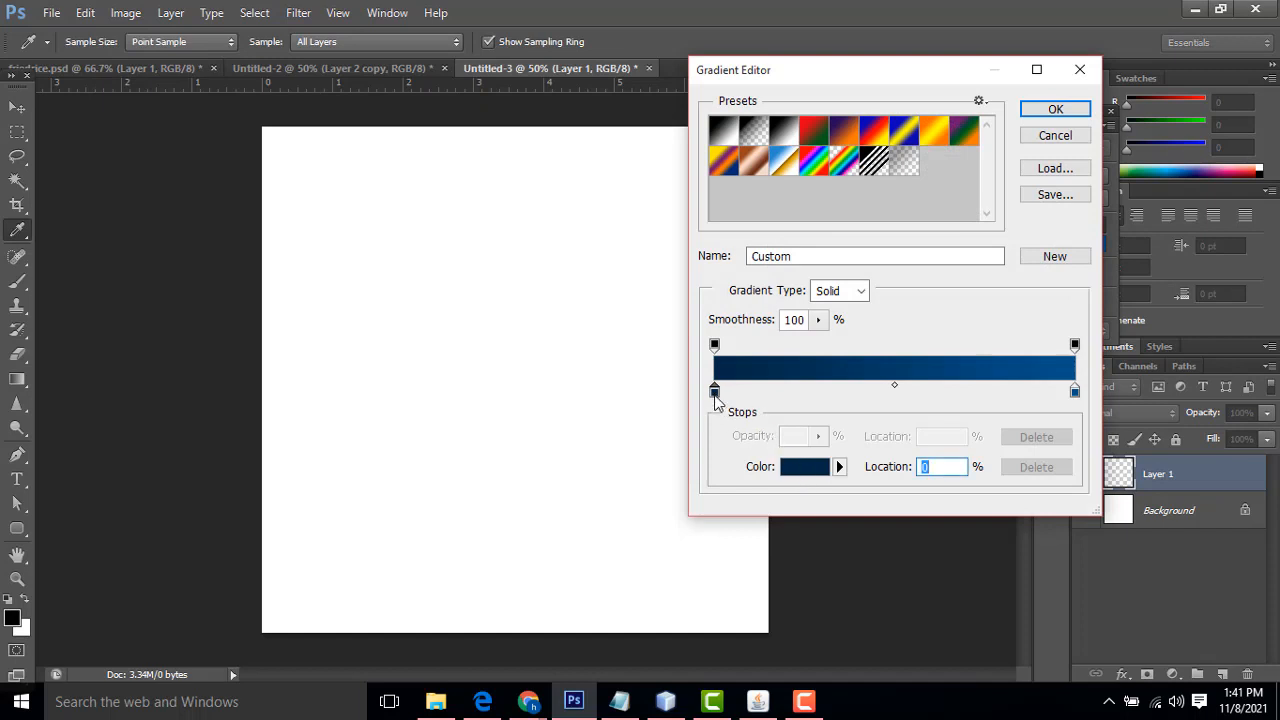
{"action": "left_click", "coordinate": [798, 474]}
{"action": "left_click_drag", "start_coordinate": [831, 304], "coordinate": [830, 323]}
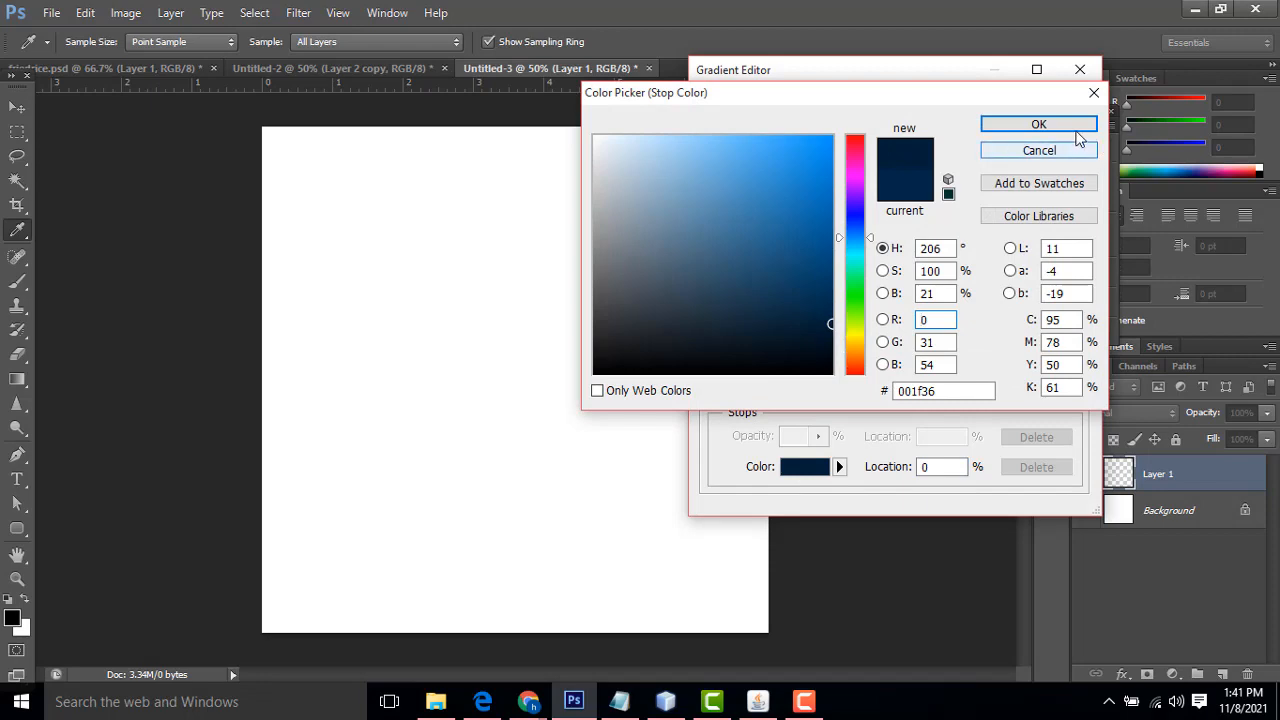
{"action": "left_click", "coordinate": [1045, 126]}
Set the gradient's color stop at 100% to blue 014f86, check the 0% stop's color and accept the gradient
{"action": "left_click", "coordinate": [1075, 392]}
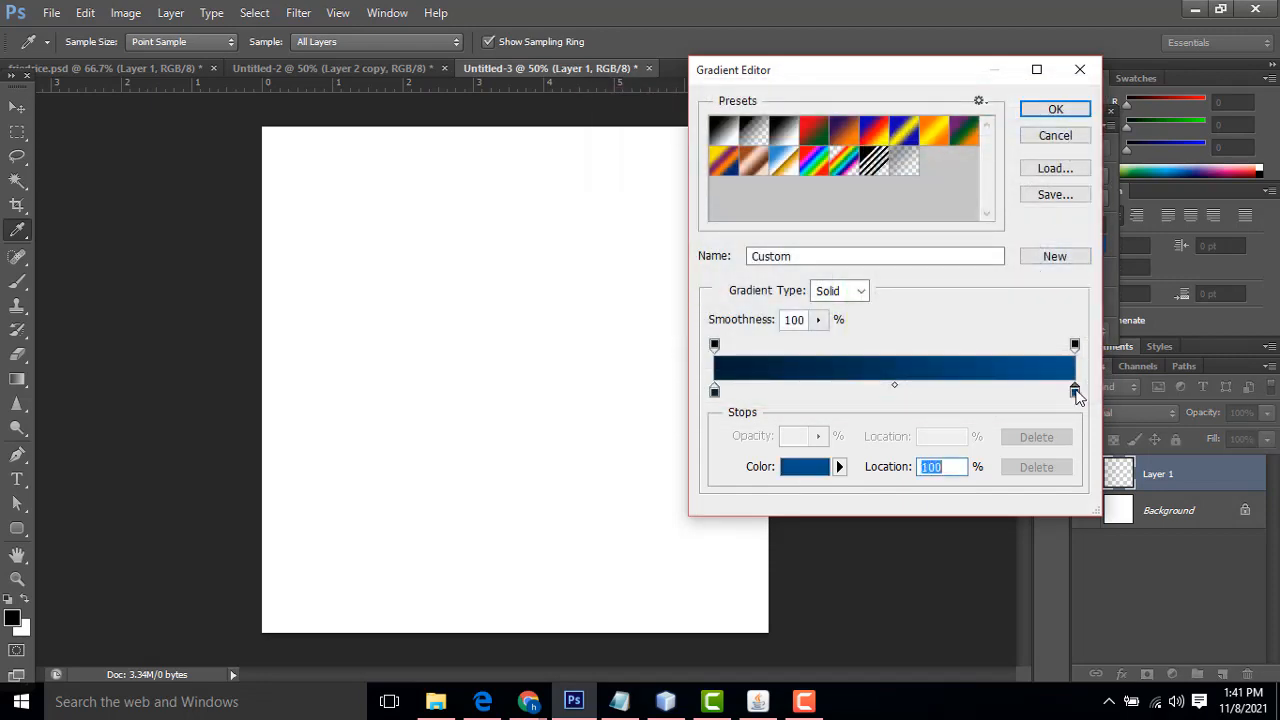
{"action": "left_click", "coordinate": [806, 467]}
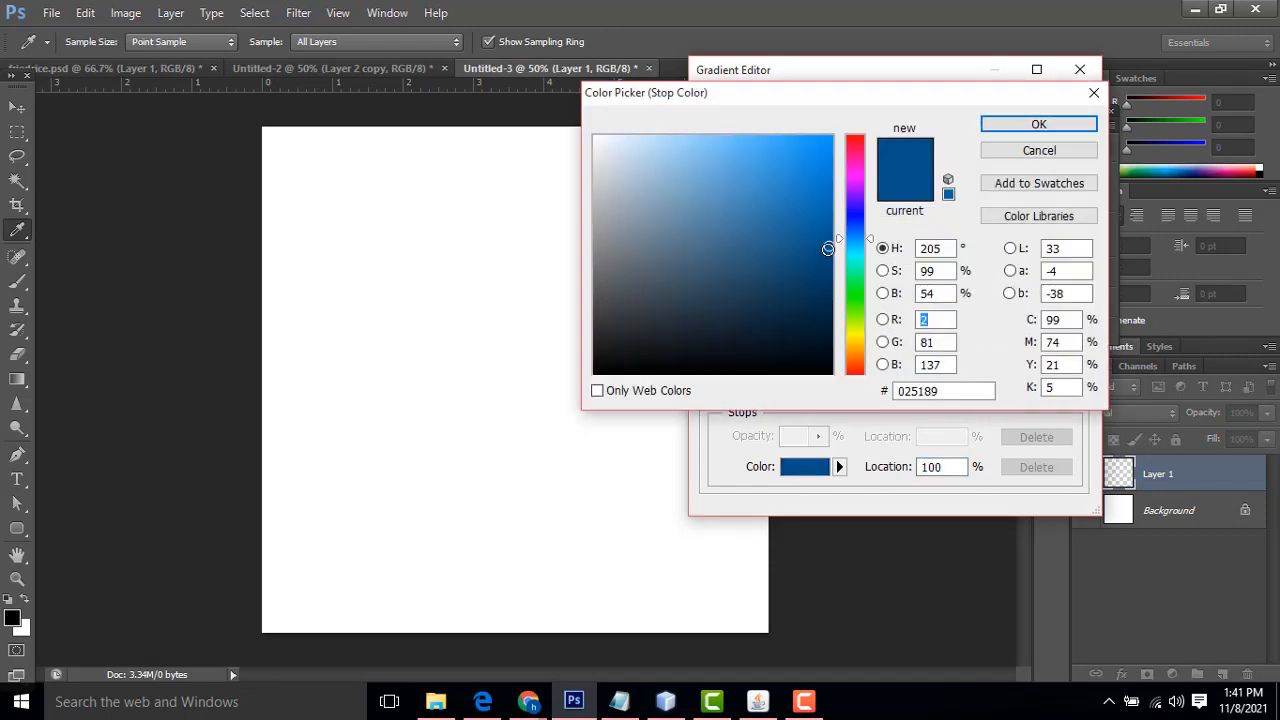
{"action": "left_click", "coordinate": [830, 249]}
{"action": "left_click", "coordinate": [912, 391]}
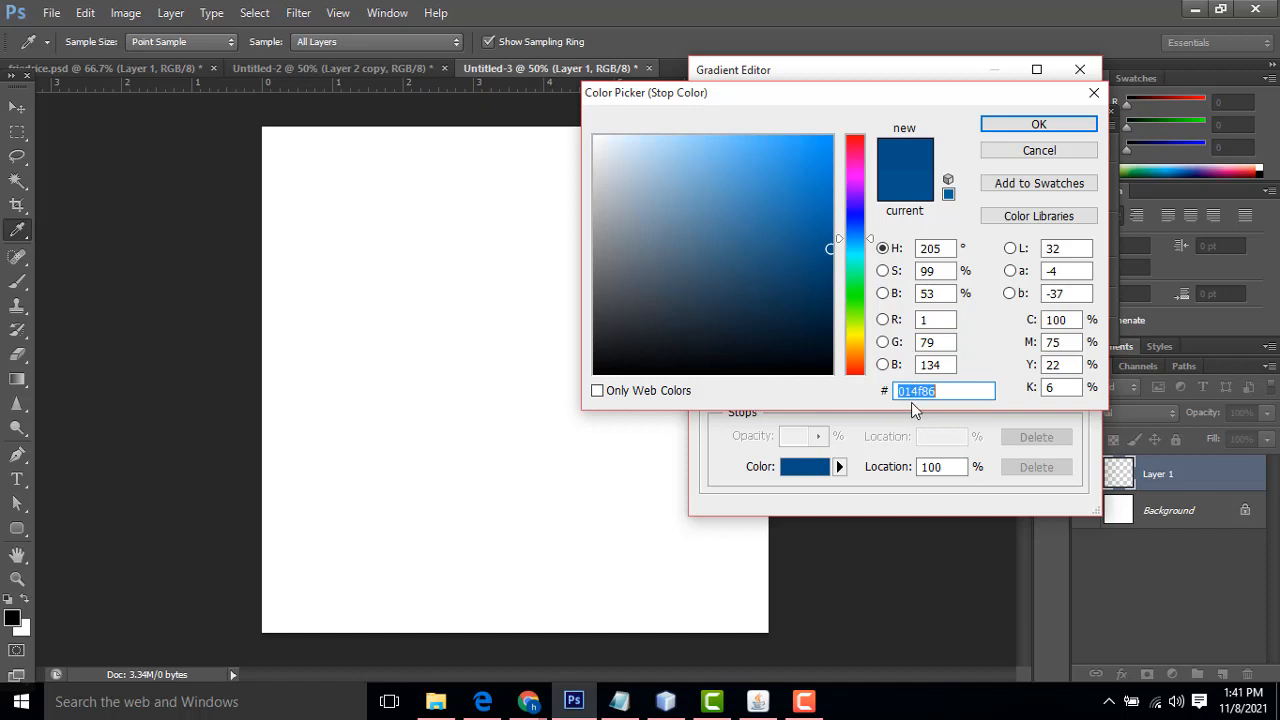
{"action": "left_click_drag", "start_coordinate": [898, 394], "coordinate": [997, 400]}
{"action": "left_click", "coordinate": [1003, 127]}
{"action": "left_click", "coordinate": [714, 391]}
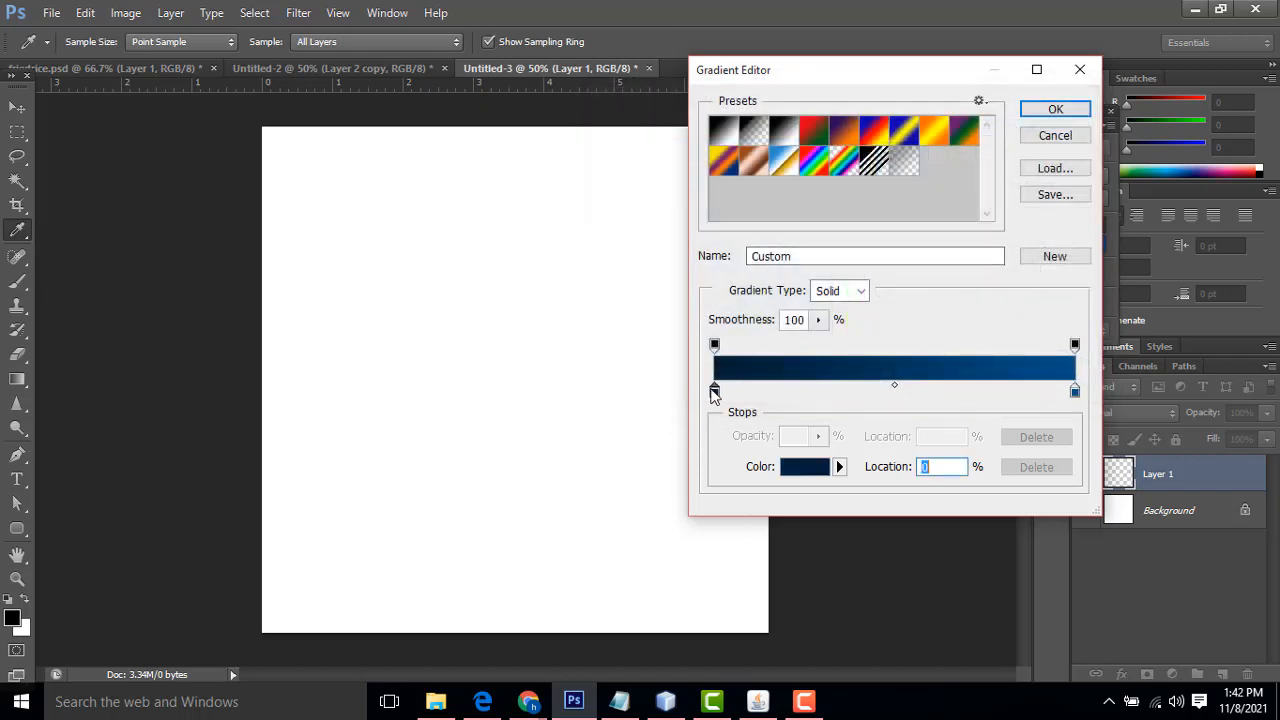
{"action": "left_click", "coordinate": [815, 467]}
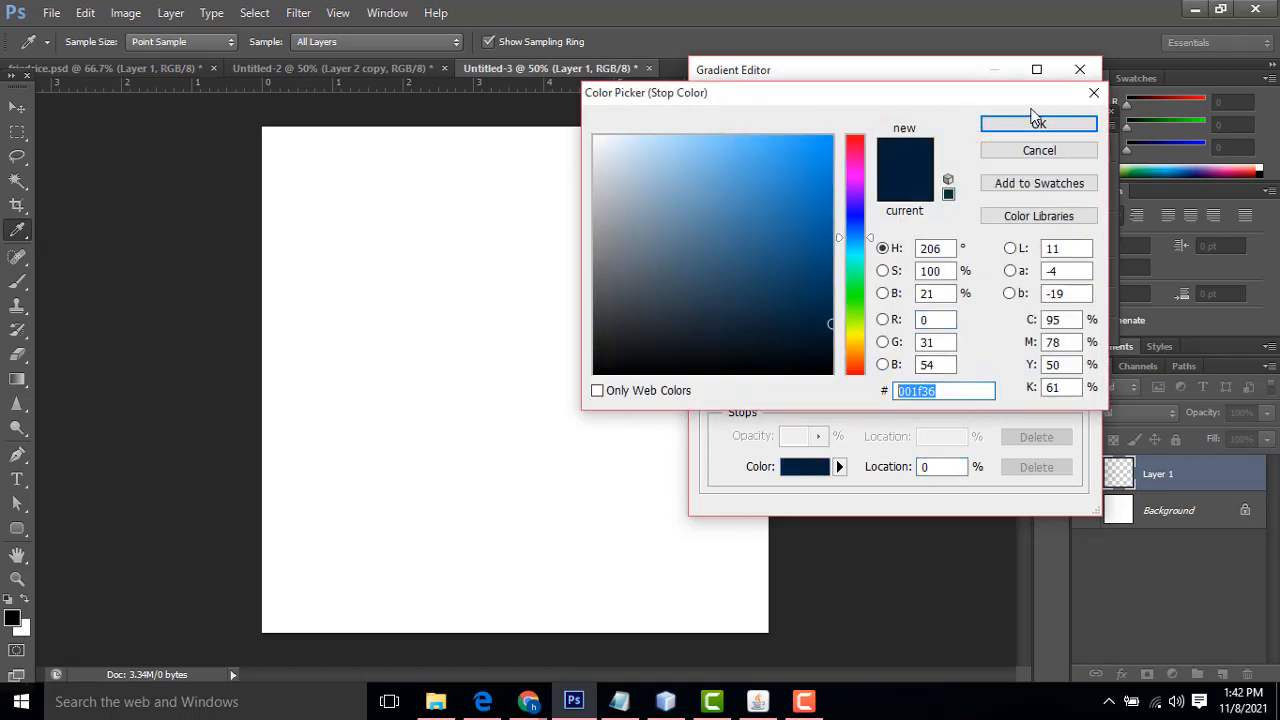
{"action": "left_click", "coordinate": [1020, 125]}
{"action": "left_click", "coordinate": [1055, 110]}
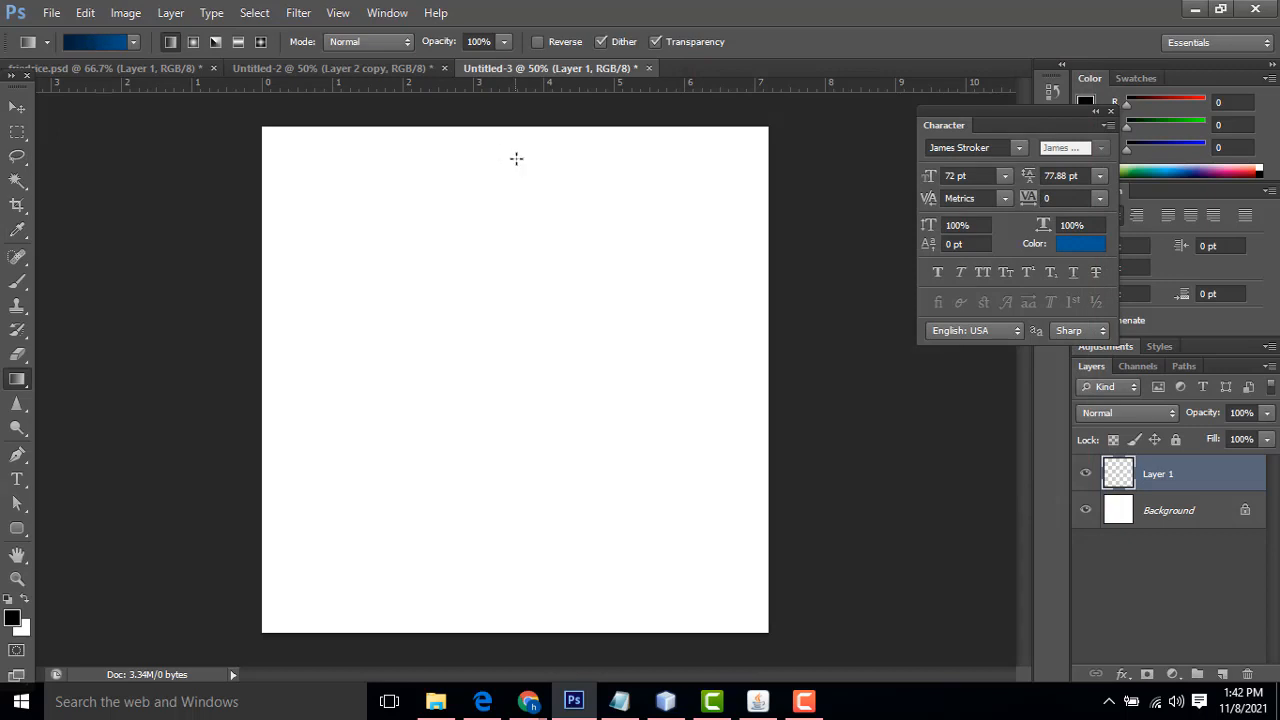
Fill Layer 1 with the linear gradient, running vertically from dark near the canvas top to blue near the bottom, and compare with the poster
{"action": "left_click_drag", "start_coordinate": [515, 157], "coordinate": [530, 507]}
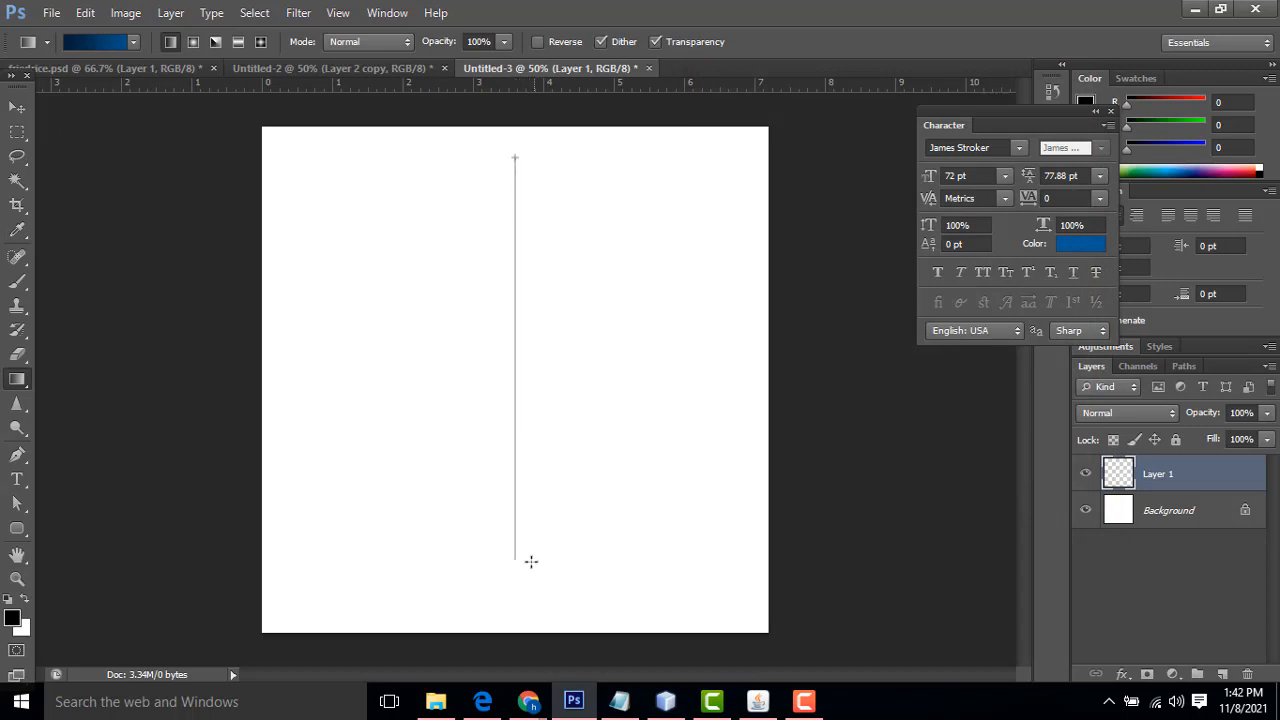
{"action": "left_click_drag", "start_coordinate": [531, 561], "coordinate": [531, 562]}
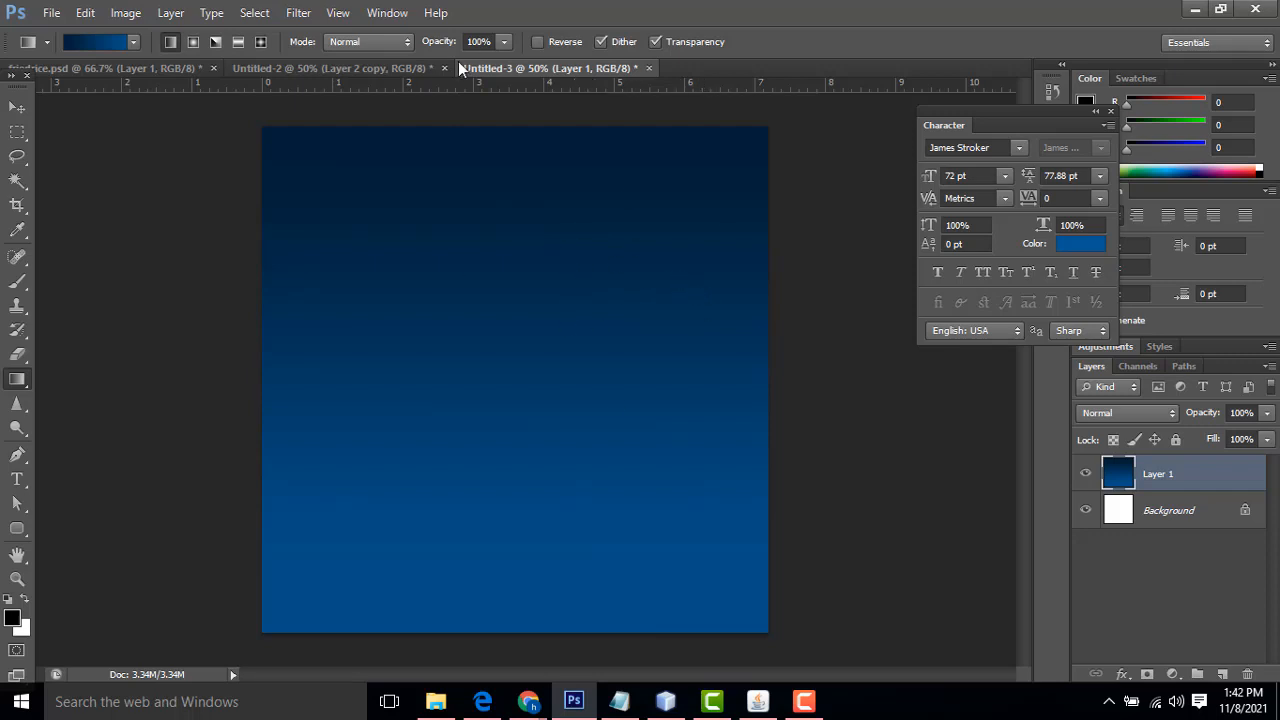
{"action": "left_click", "coordinate": [405, 69]}
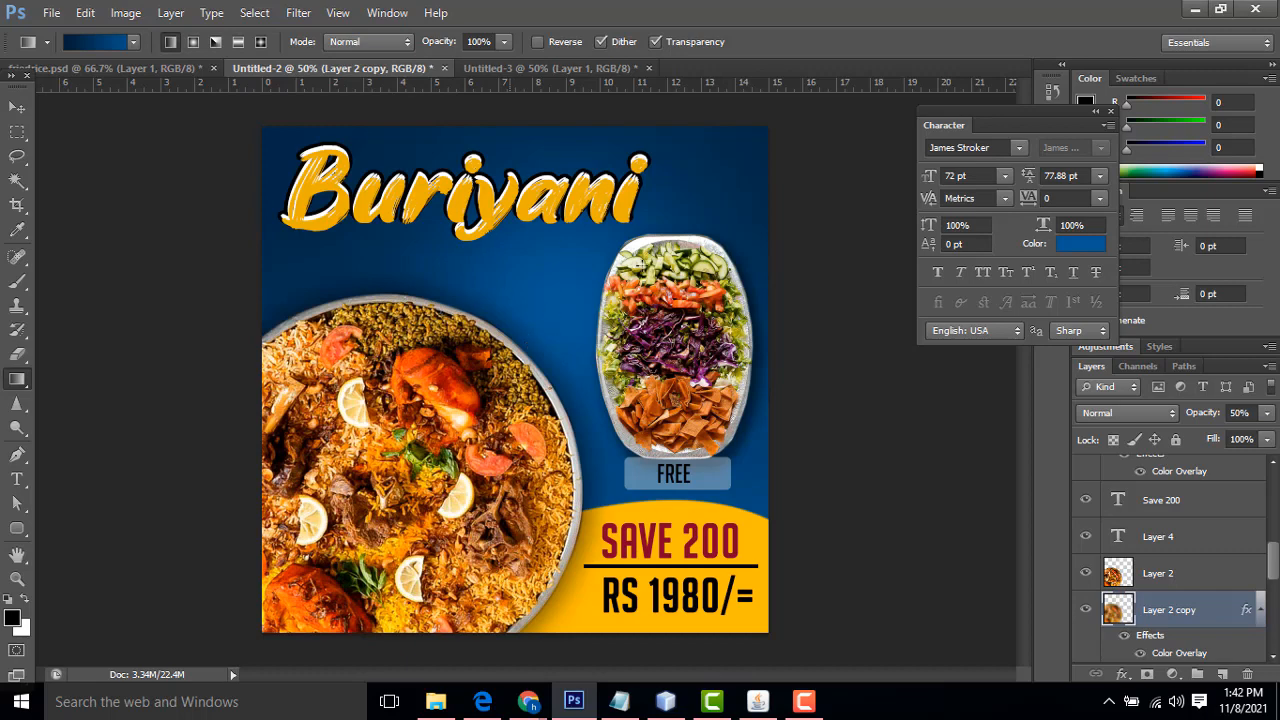
{"action": "left_click", "coordinate": [550, 68]}
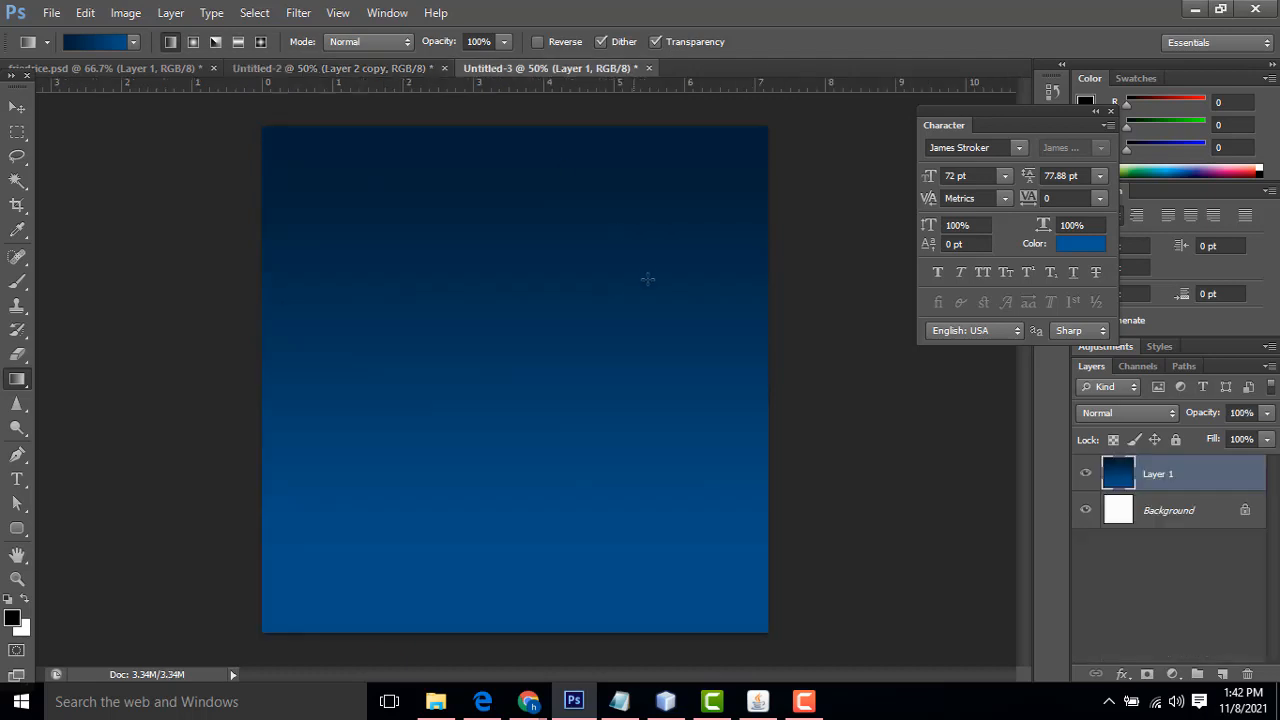
Choose the Brush tool and set the soft brush with 0% hardness to a size of about 825 px
{"action": "left_click", "coordinate": [20, 285]}
{"action": "left_click", "coordinate": [72, 285]}
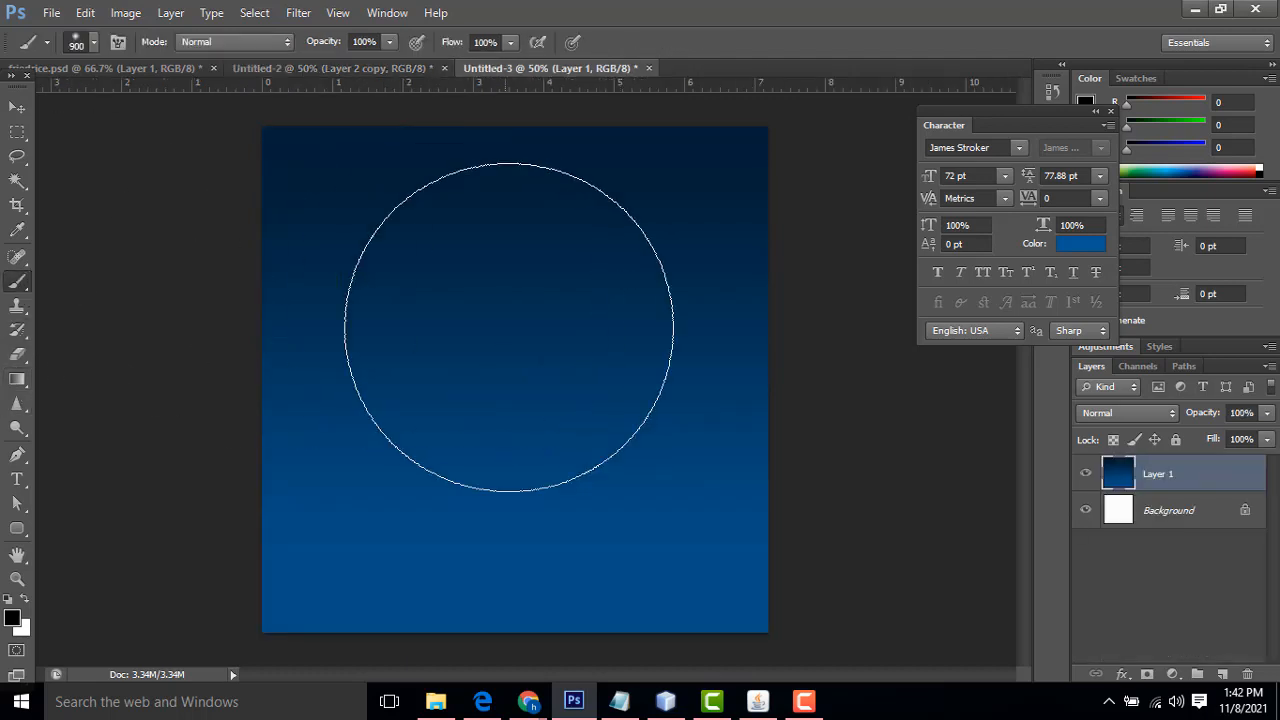
{"action": "left_click", "coordinate": [88, 42]}
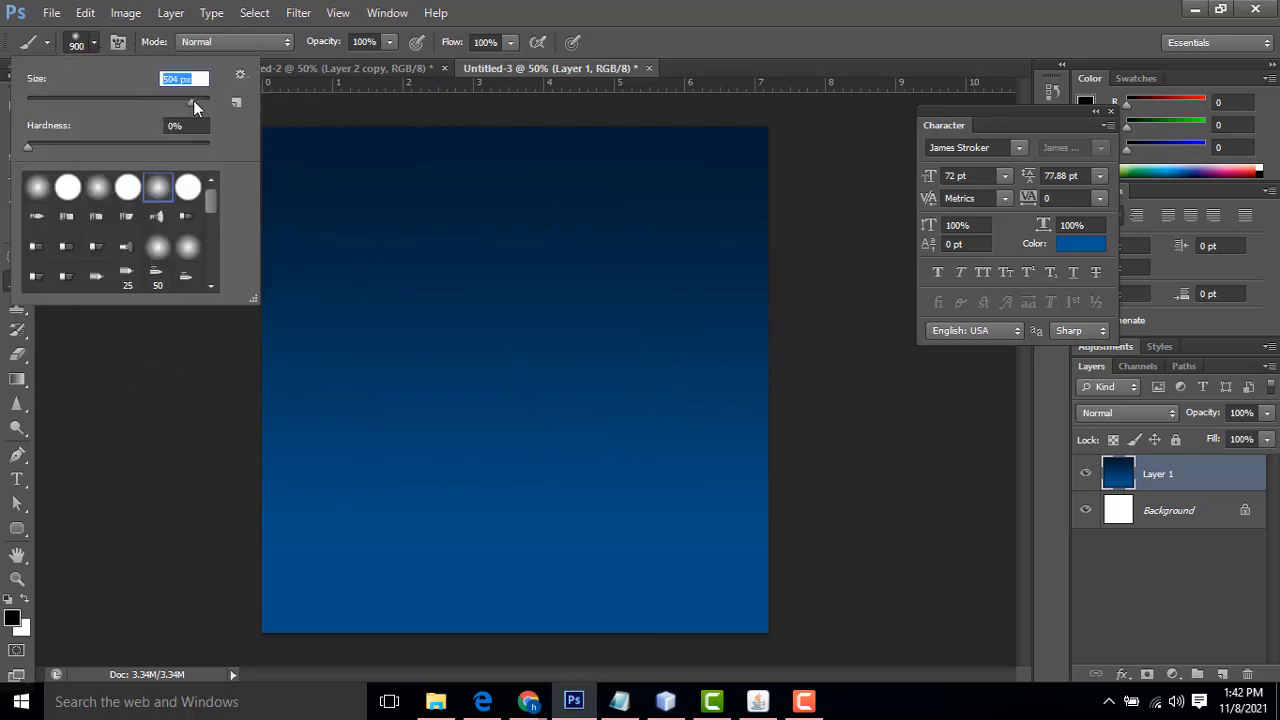
{"action": "left_click_drag", "start_coordinate": [193, 100], "coordinate": [190, 100]}
{"action": "left_click", "coordinate": [688, 27]}
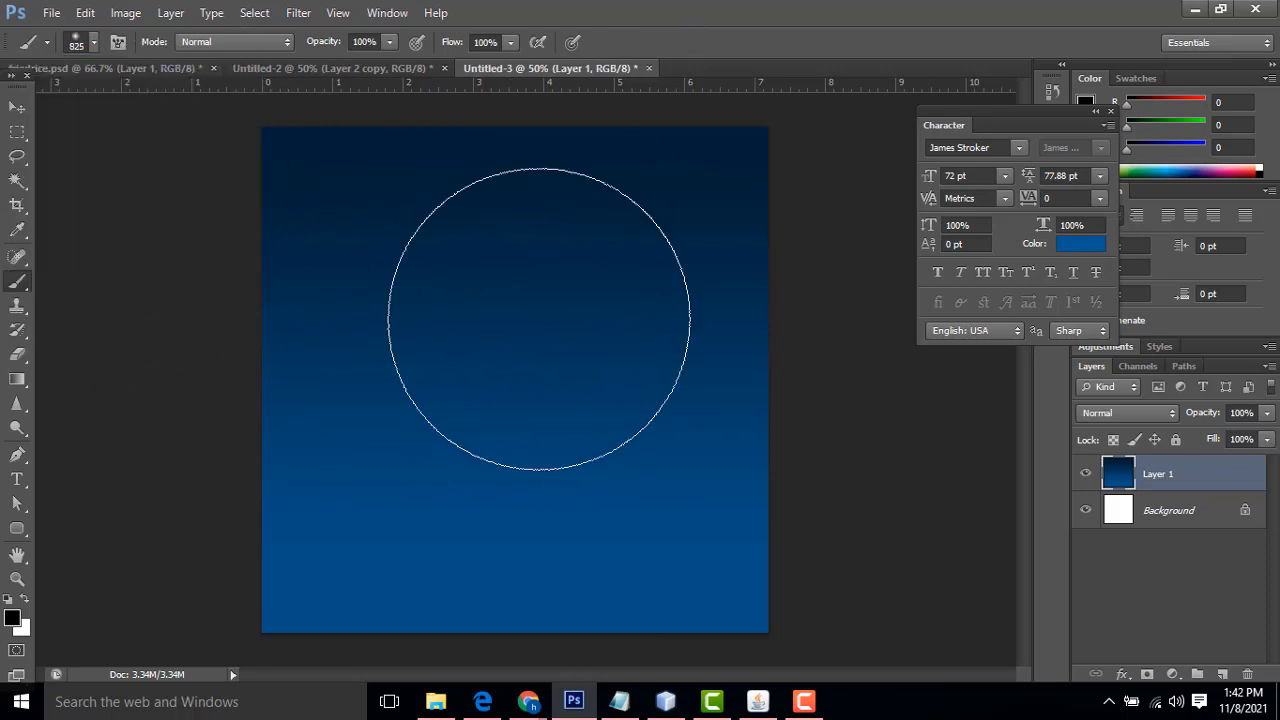
Sample blue 014e85 from the lower canvas as foreground color, paint one soft glow right of the upper center, and compare with the poster
{"action": "left_click", "coordinate": [12, 617]}
{"action": "left_click", "coordinate": [351, 546]}
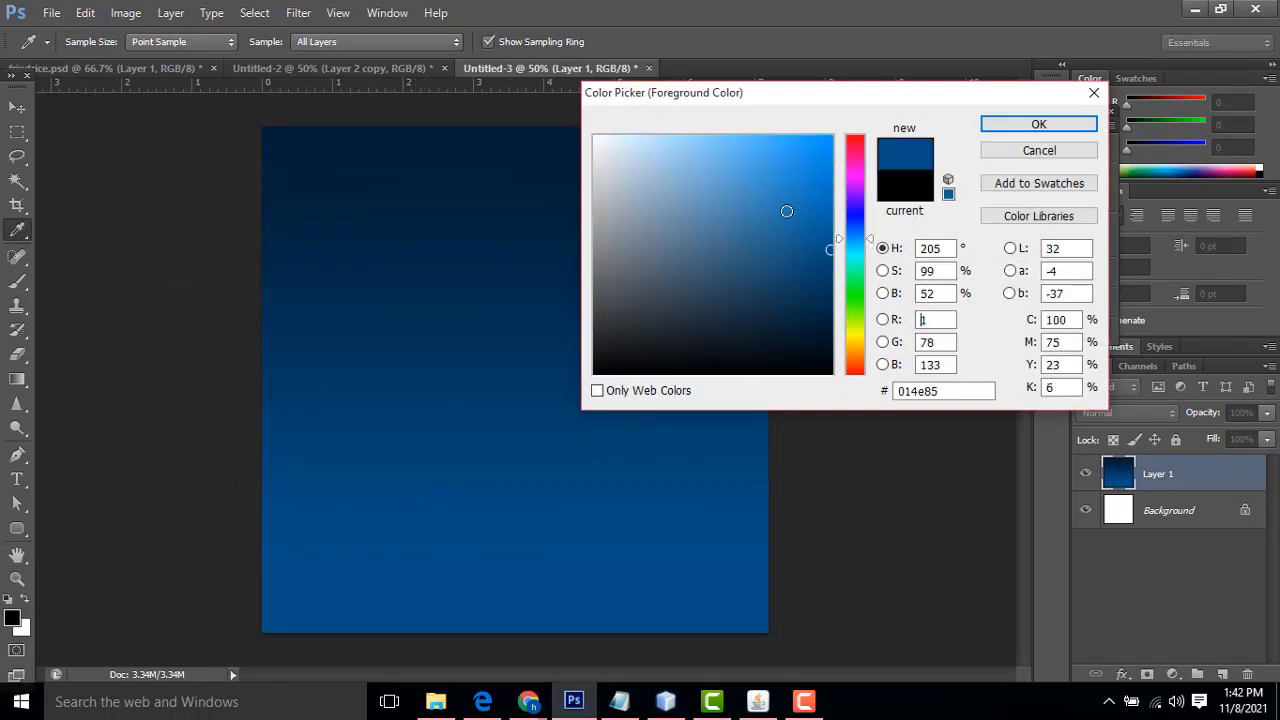
{"action": "left_click", "coordinate": [1008, 125]}
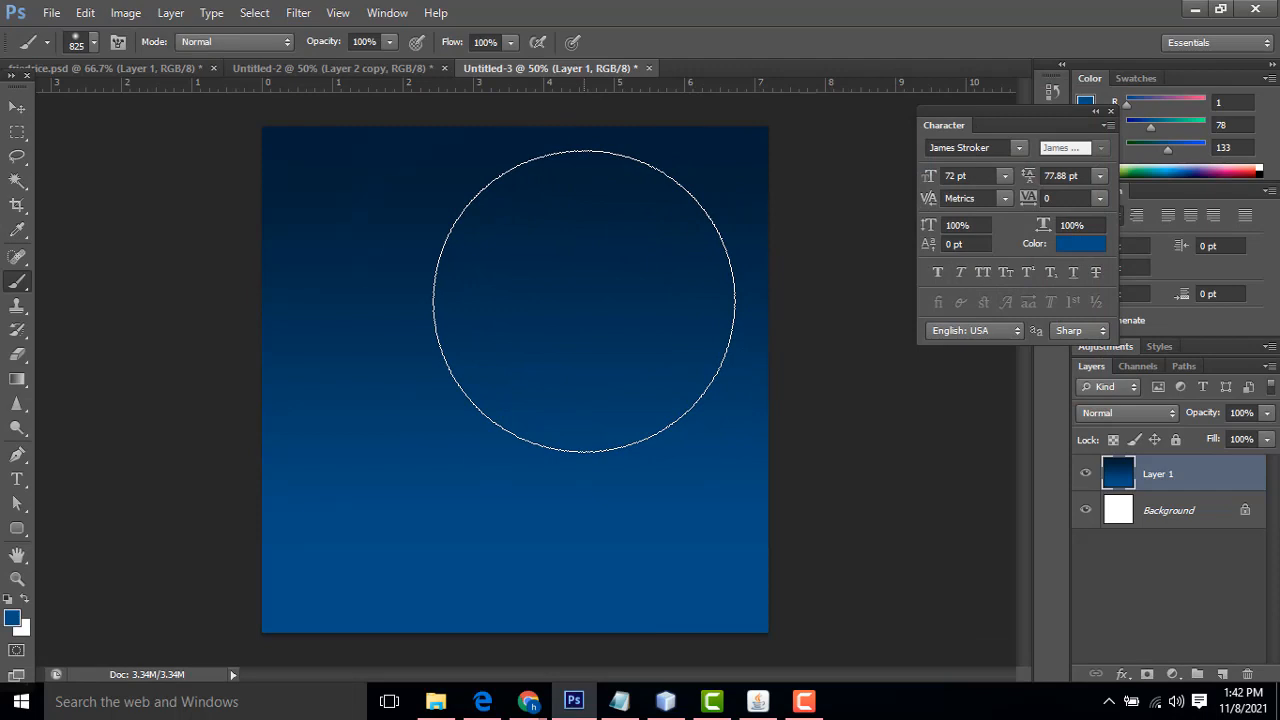
{"action": "left_click", "coordinate": [584, 300]}
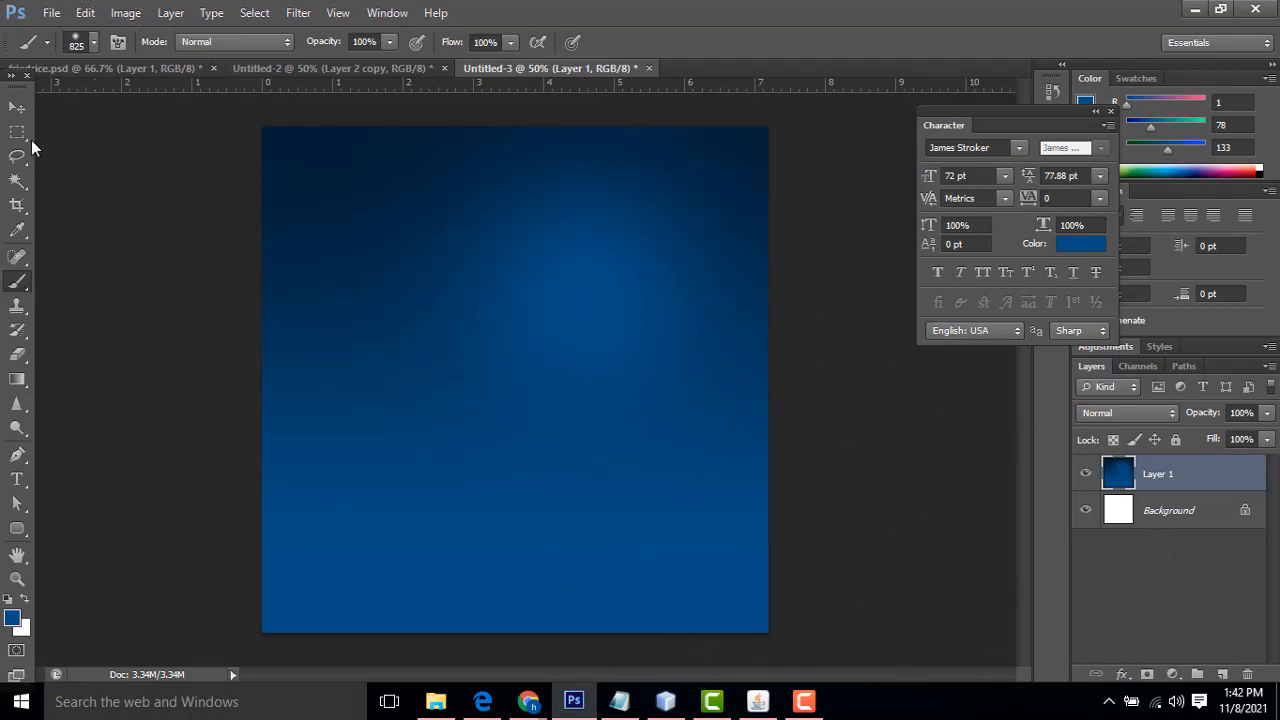
{"action": "left_click", "coordinate": [7, 108]}
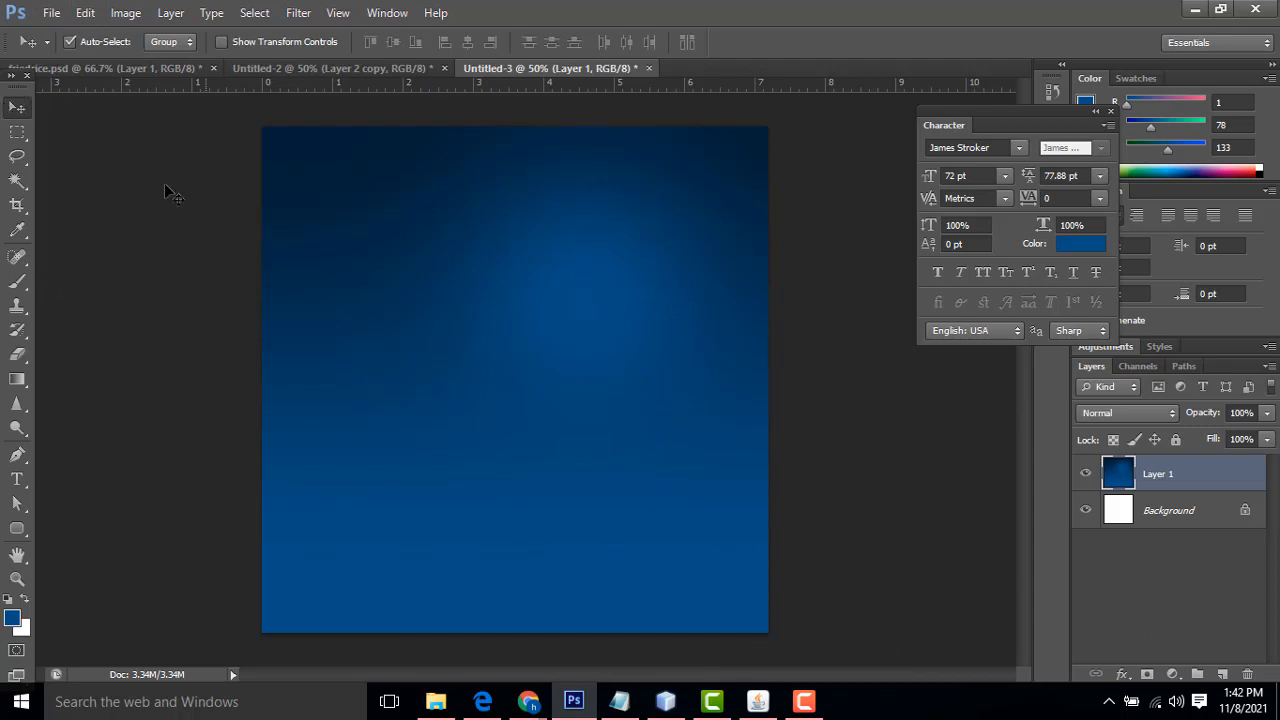
{"action": "left_click", "coordinate": [325, 67]}
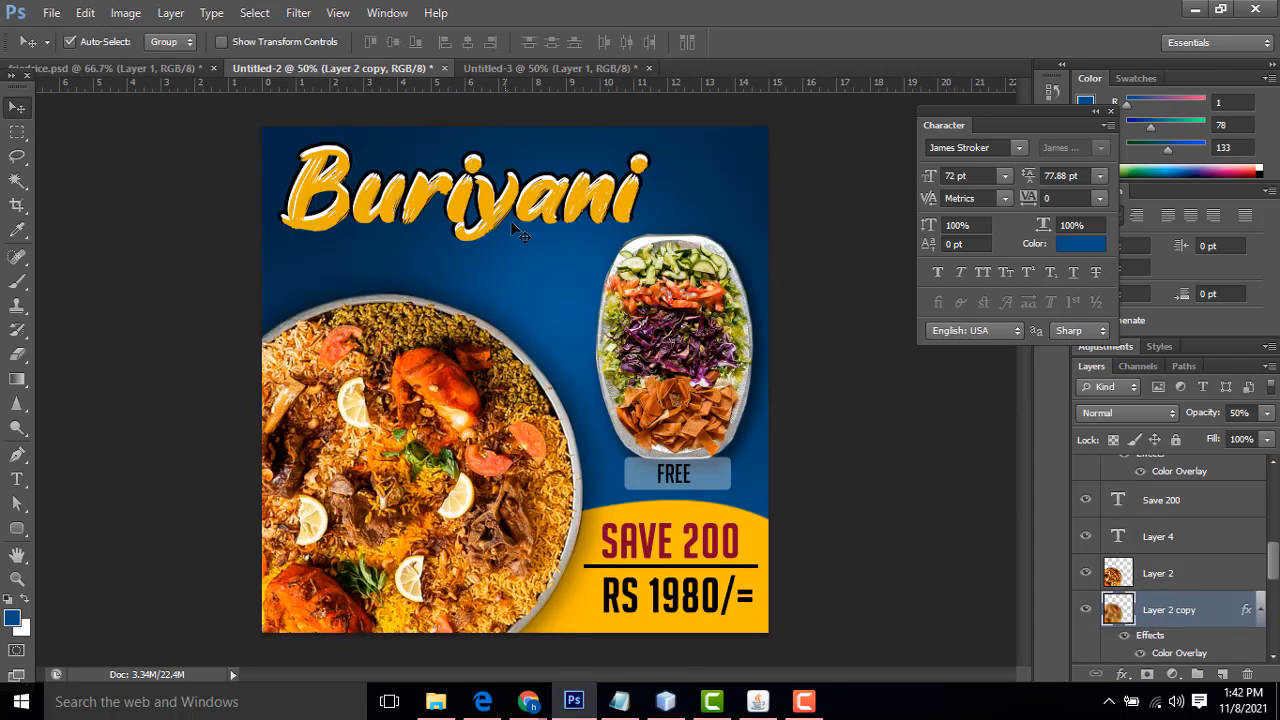
{"action": "left_click", "coordinate": [533, 71]}
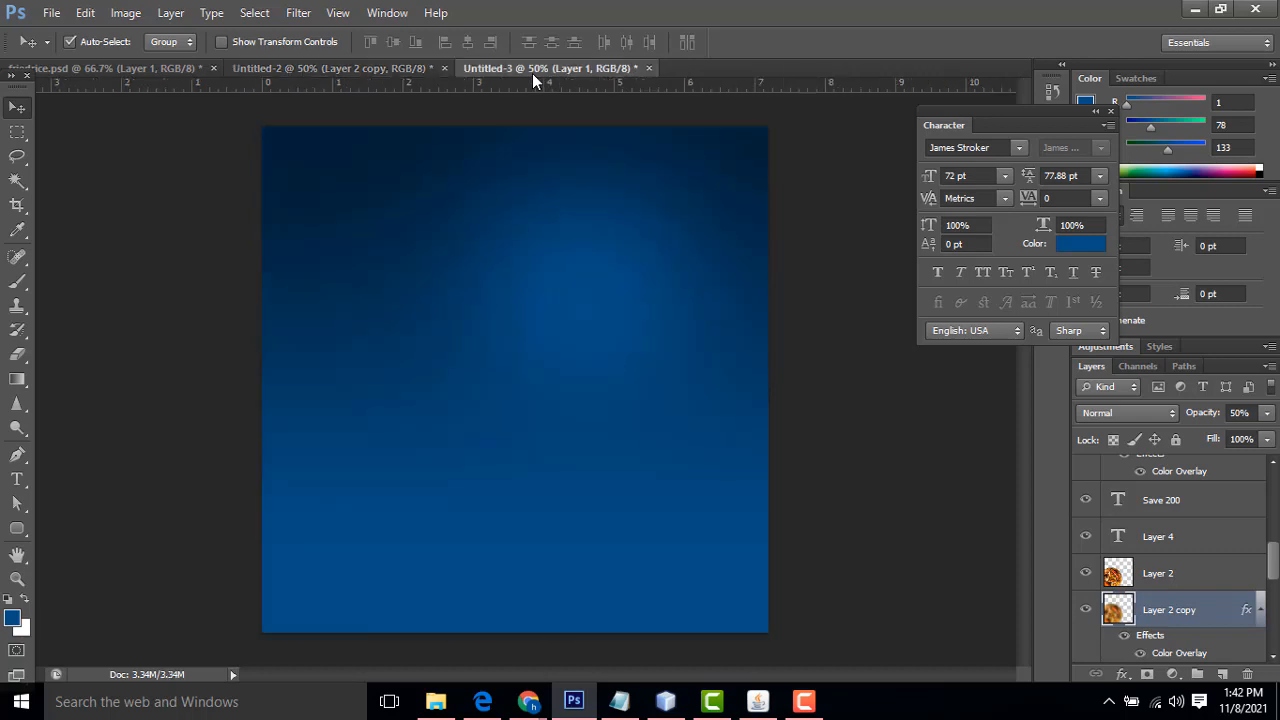
Add the title text "Buriyani" in James Stroker at 72 pt near the canvas top and move it about 1.16 in right
{"action": "left_click", "coordinate": [993, 151]}
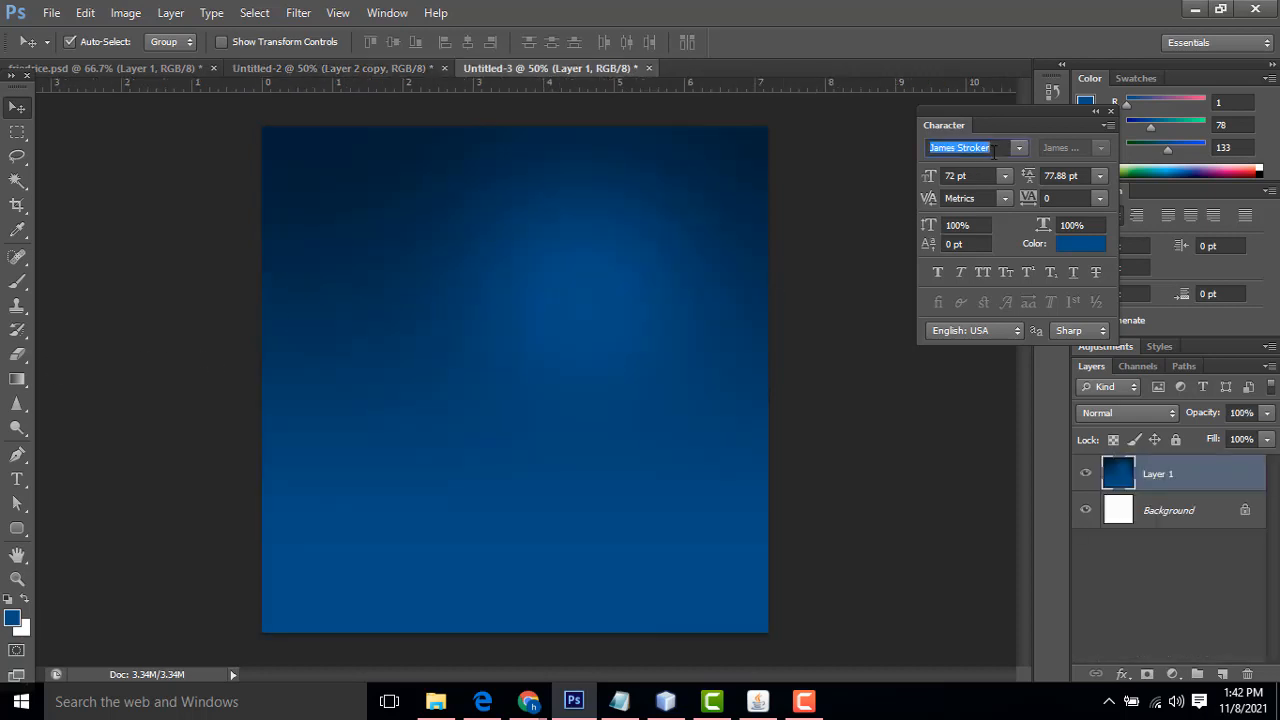
{"action": "left_click", "coordinate": [17, 479]}
{"action": "left_click", "coordinate": [360, 200]}
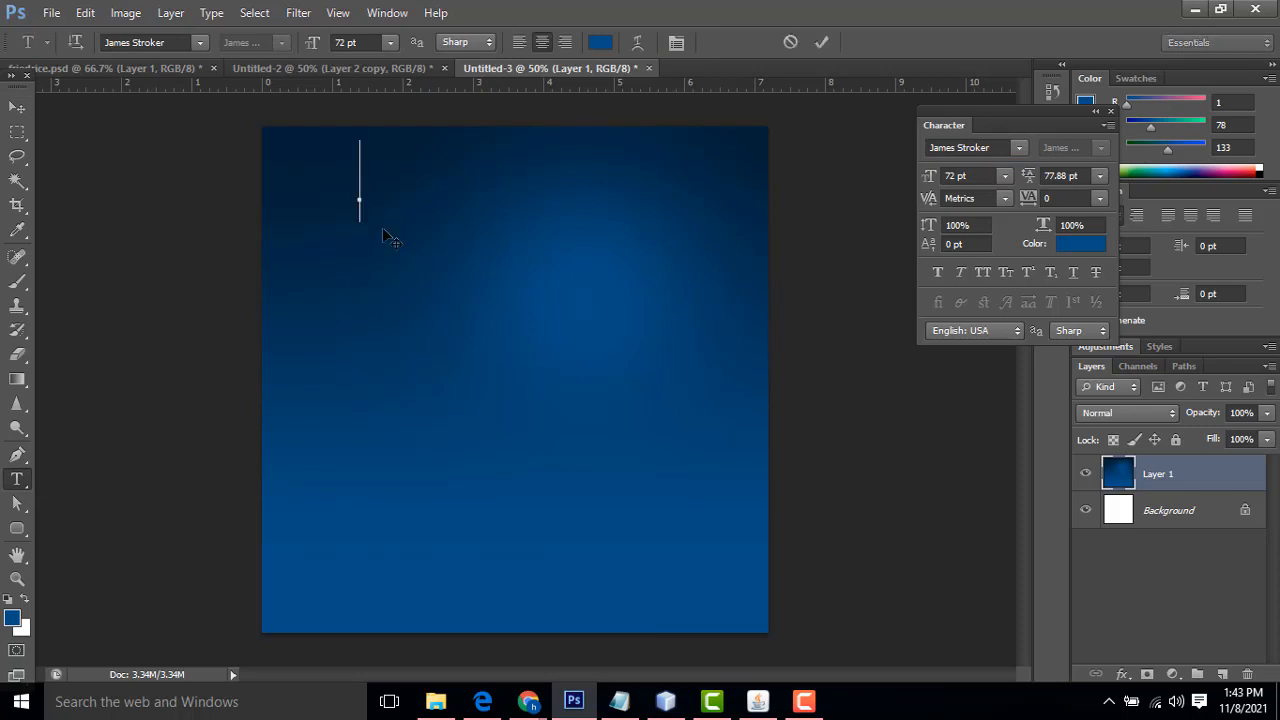
{"action": "type", "text": "B"}
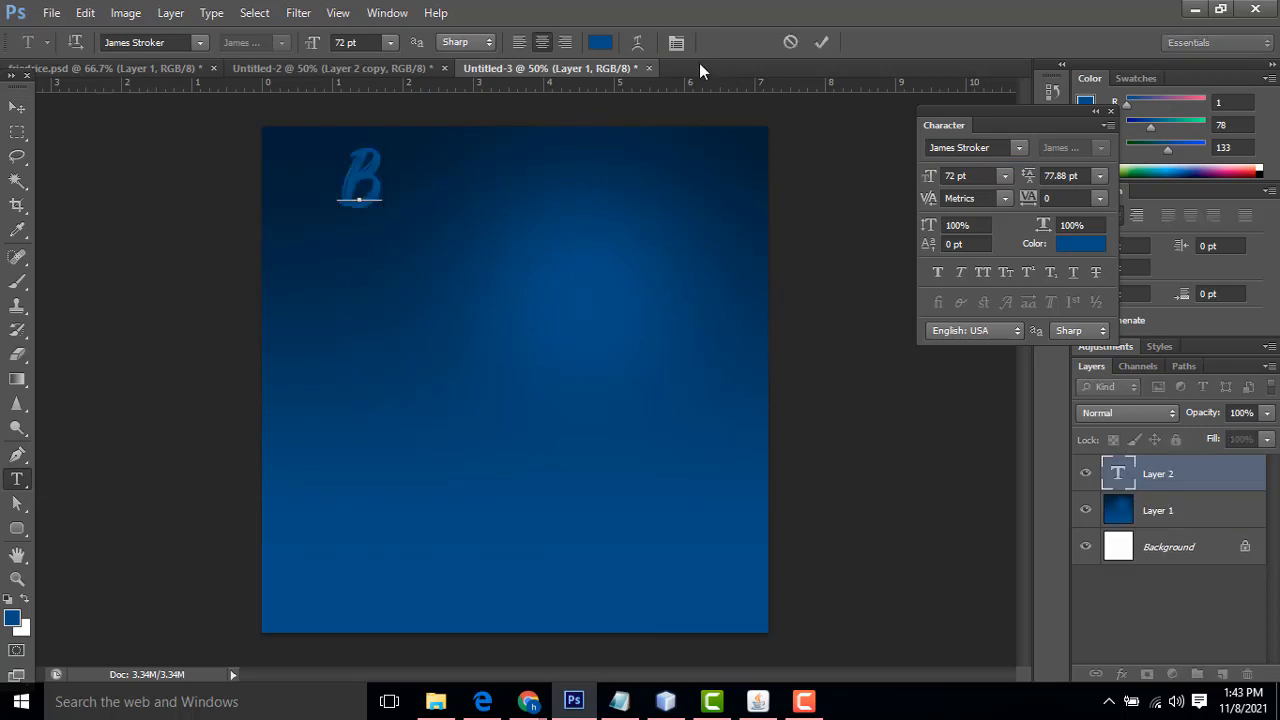
{"action": "type", "text": "uriyani"}
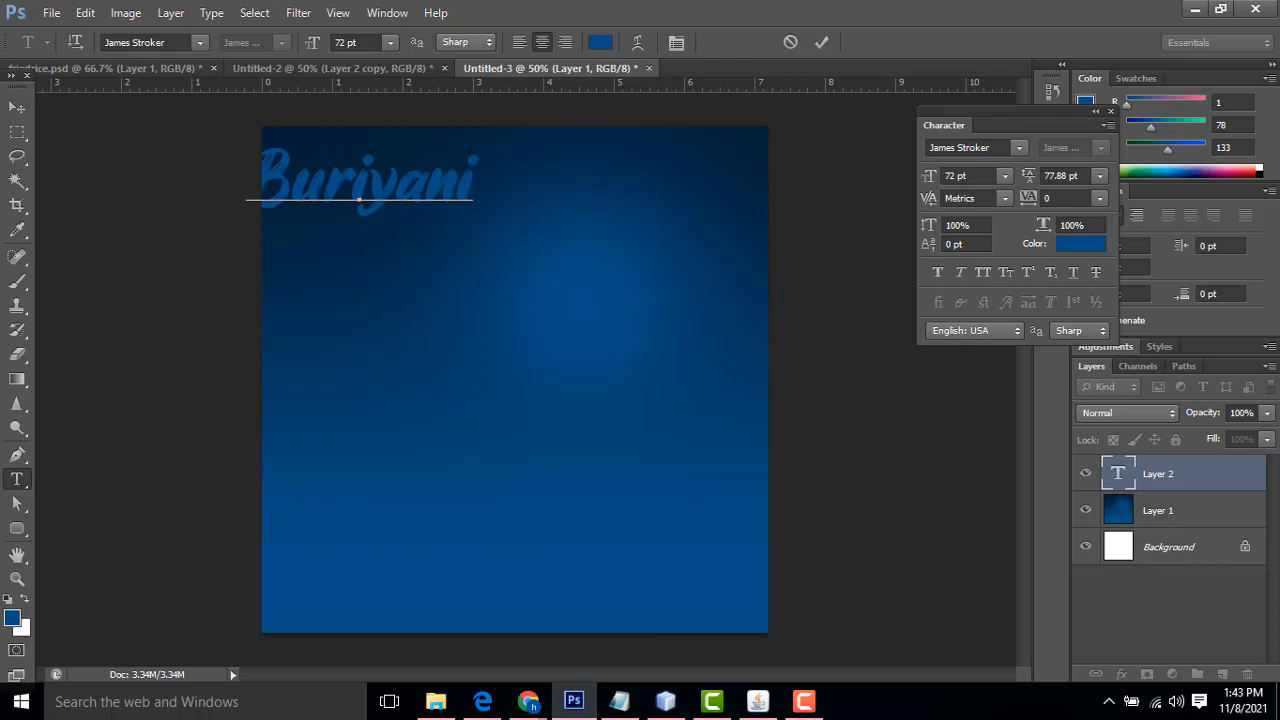
{"action": "left_click", "coordinate": [17, 106]}
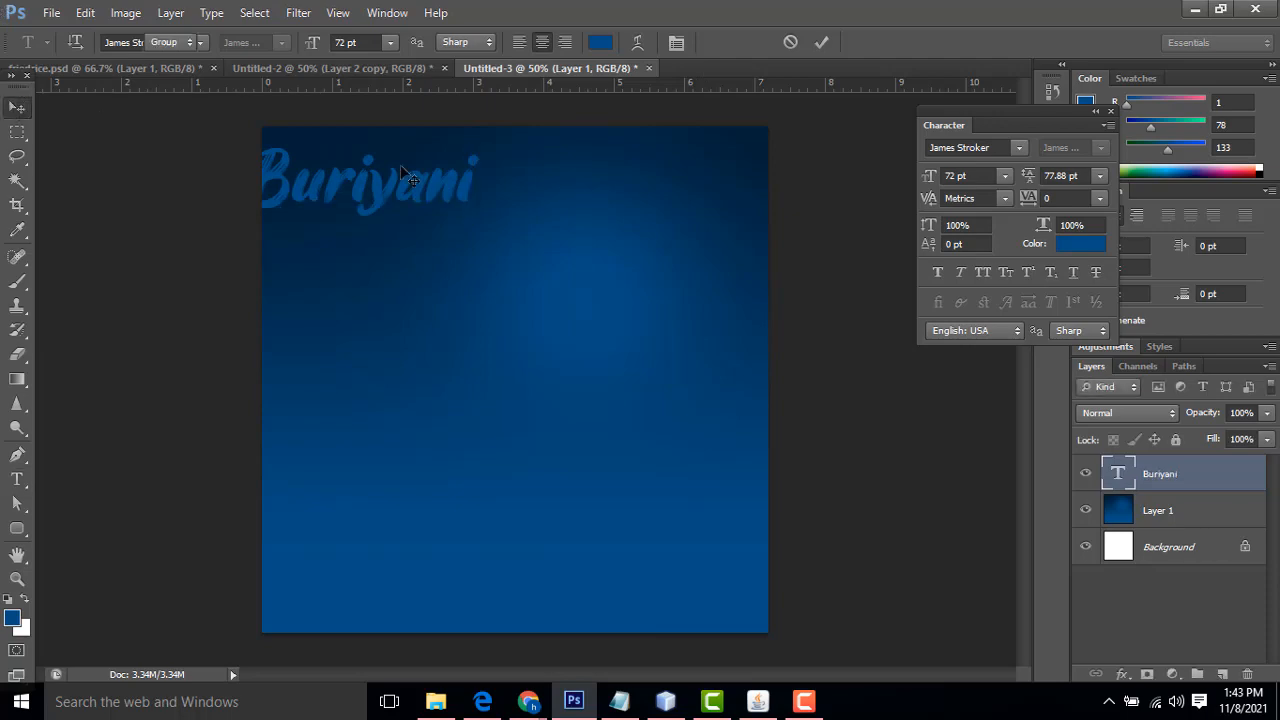
{"action": "left_click_drag", "start_coordinate": [443, 189], "coordinate": [524, 194]}
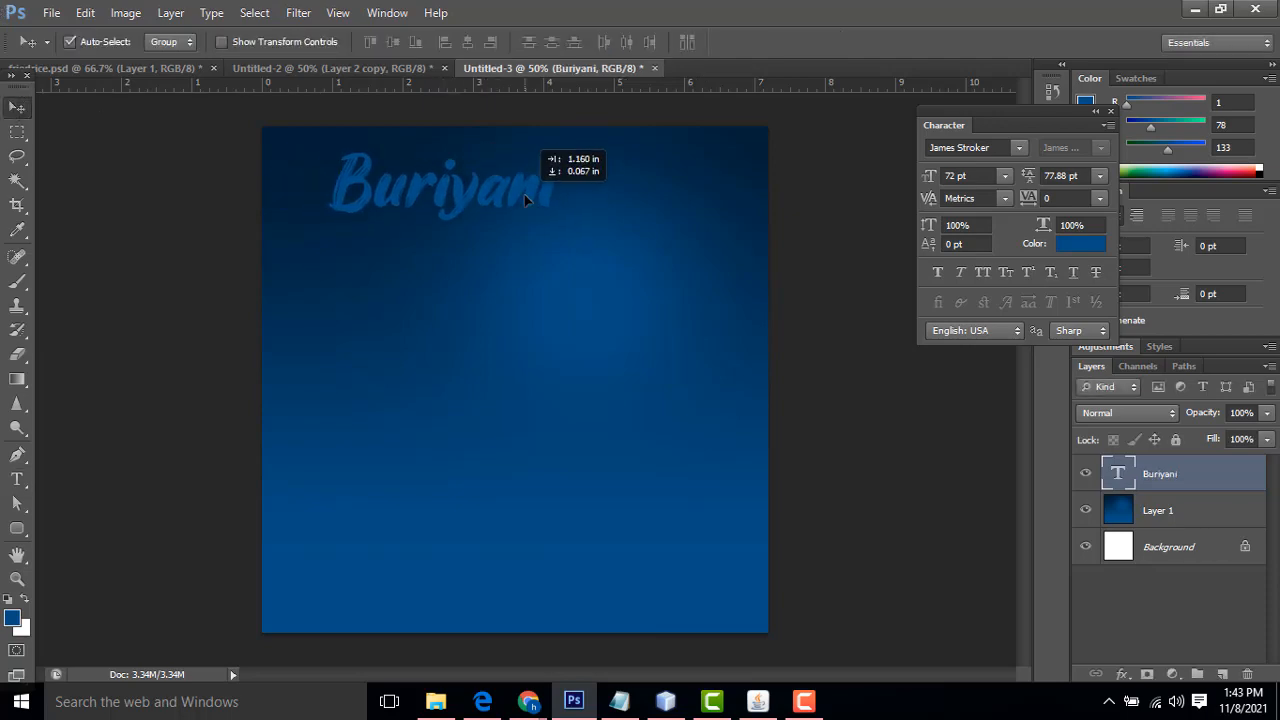
Apply a Color Overlay in white ffffff with Normal blend mode and 100% opacity to the Buriyani text layer
{"action": "double_click", "coordinate": [1249, 485]}
{"action": "left_click", "coordinate": [735, 295]}
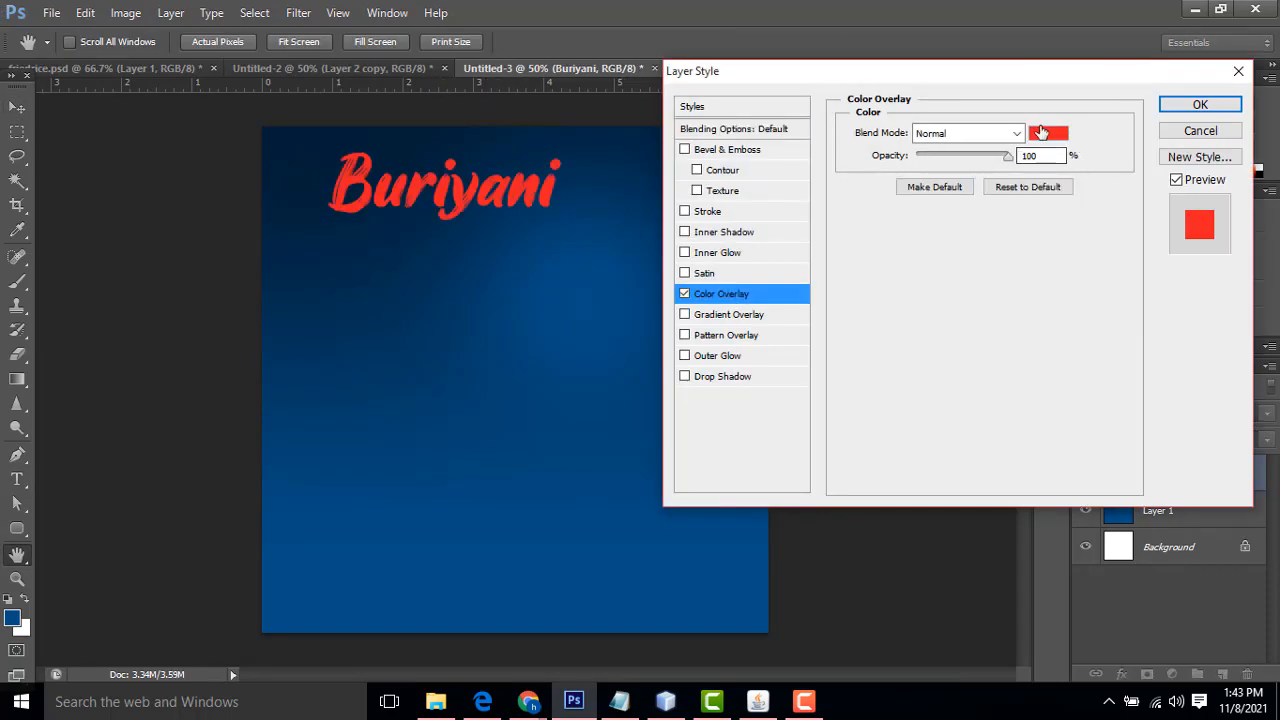
{"action": "left_click", "coordinate": [1045, 133]}
{"action": "left_click_drag", "start_coordinate": [722, 323], "coordinate": [594, 136]}
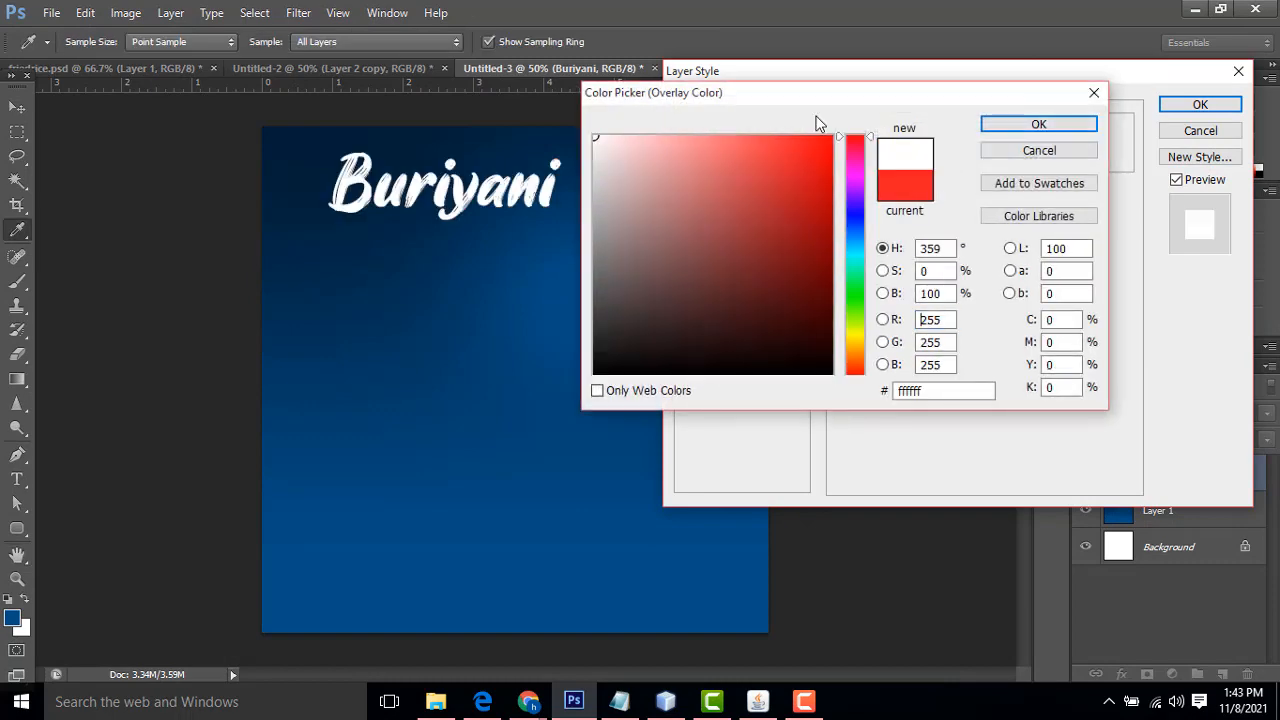
{"action": "left_click", "coordinate": [1062, 130]}
{"action": "left_click", "coordinate": [1200, 104]}
Scale the Buriyani title up to about 124% of its size with Free Transform and accept the transformation
{"action": "key", "text": "v"}
{"action": "right_click", "coordinate": [533, 218]}
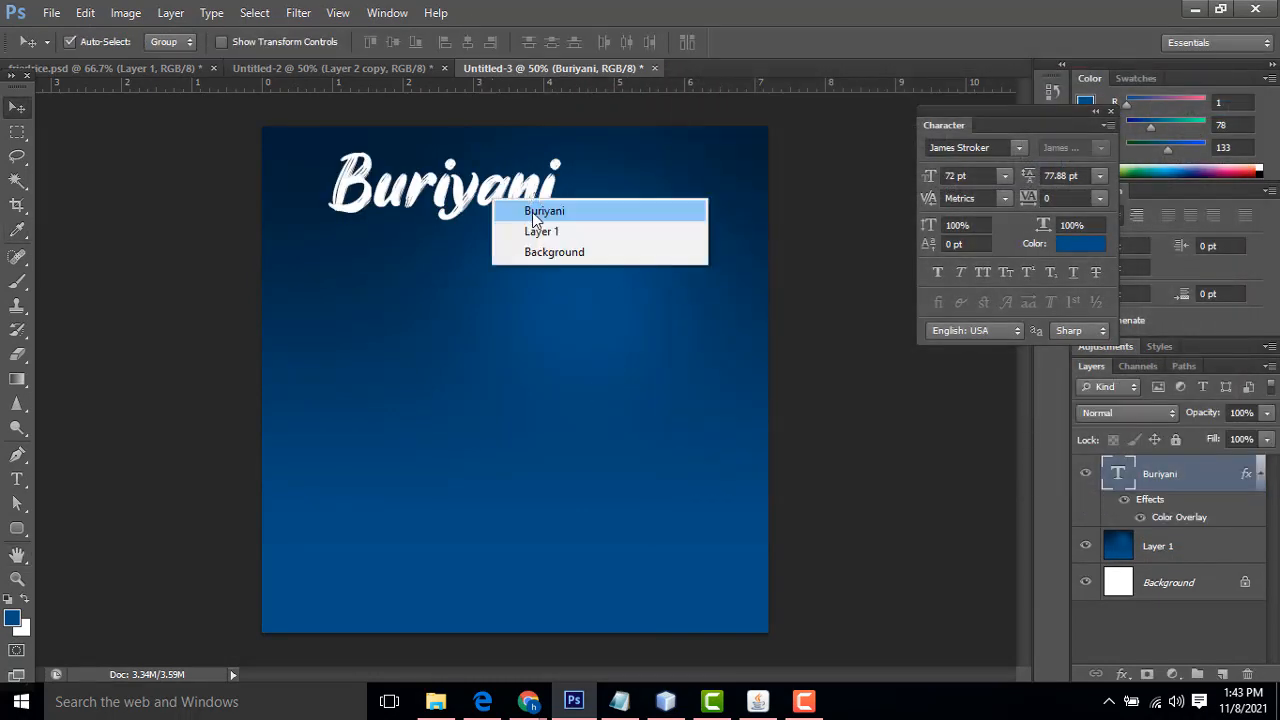
{"action": "left_click", "coordinate": [540, 211]}
{"action": "key", "text": "ctrl+t"}
{"action": "left_click_drag", "start_coordinate": [566, 233], "coordinate": [623, 252]}
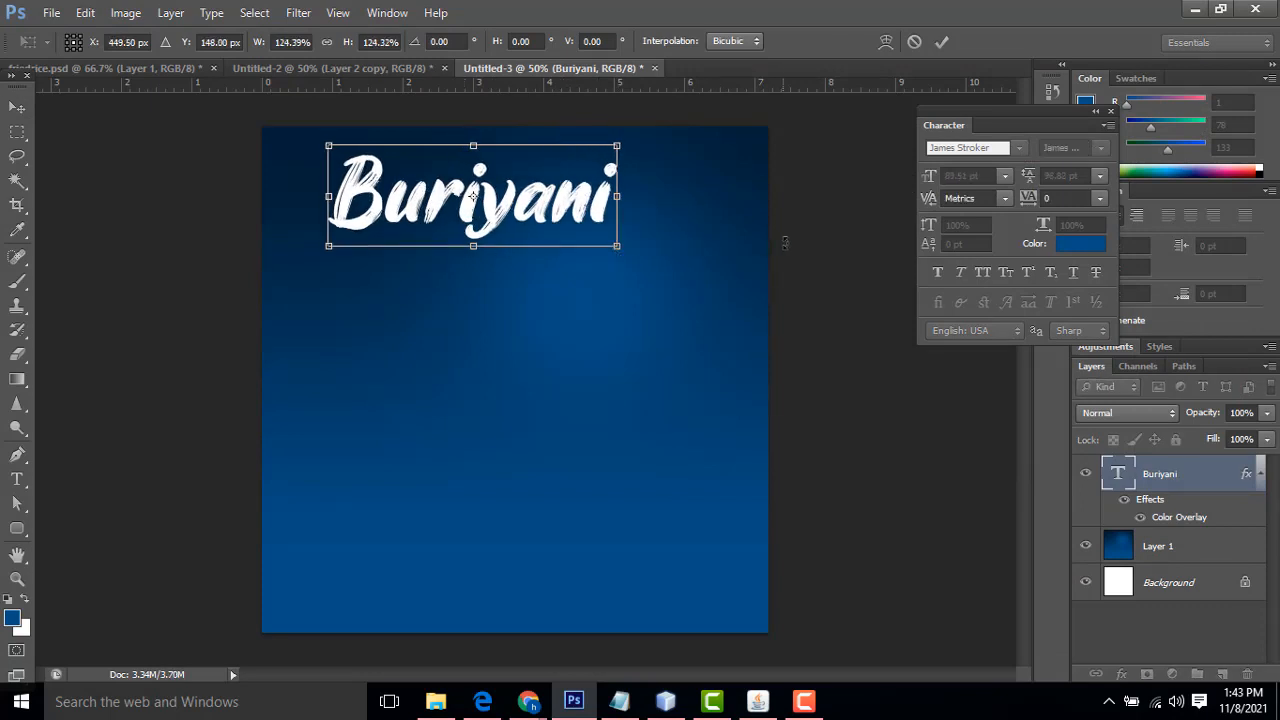
{"action": "key", "text": "Return"}
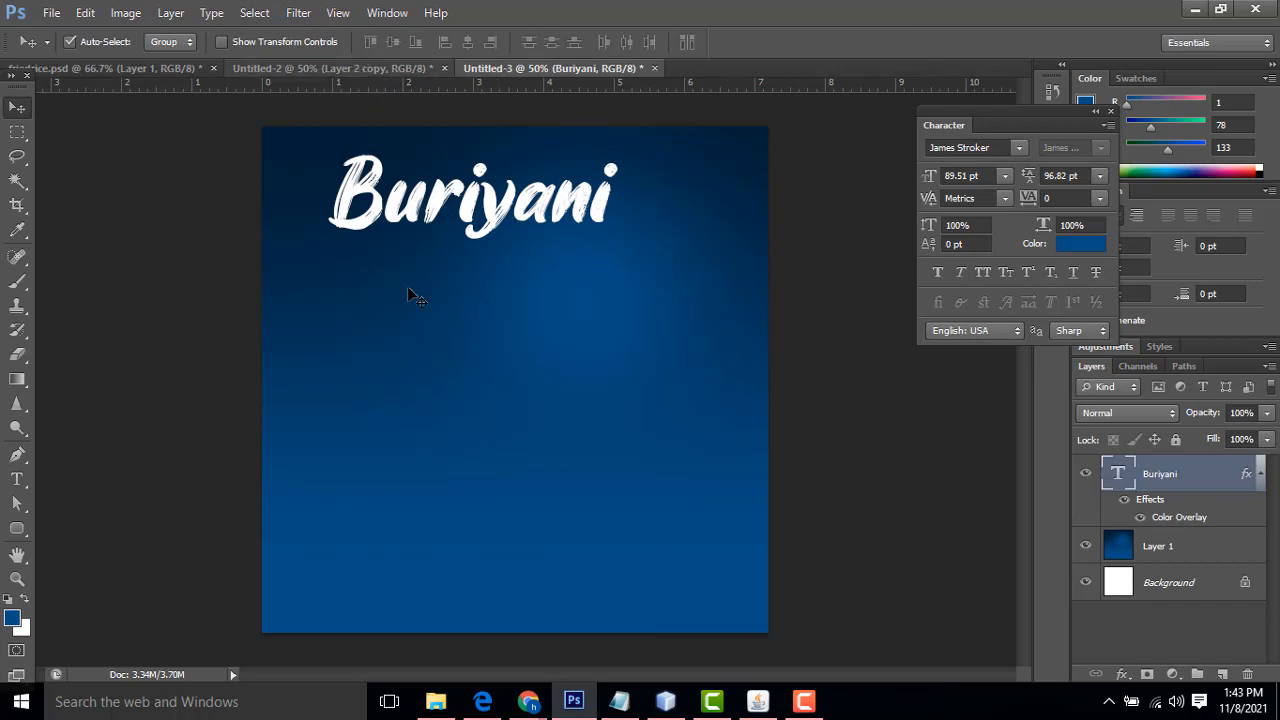
Check the finished poster, switch to Chrome and look through the Pexels biryani search results for the food photo
{"action": "left_click", "coordinate": [340, 70]}
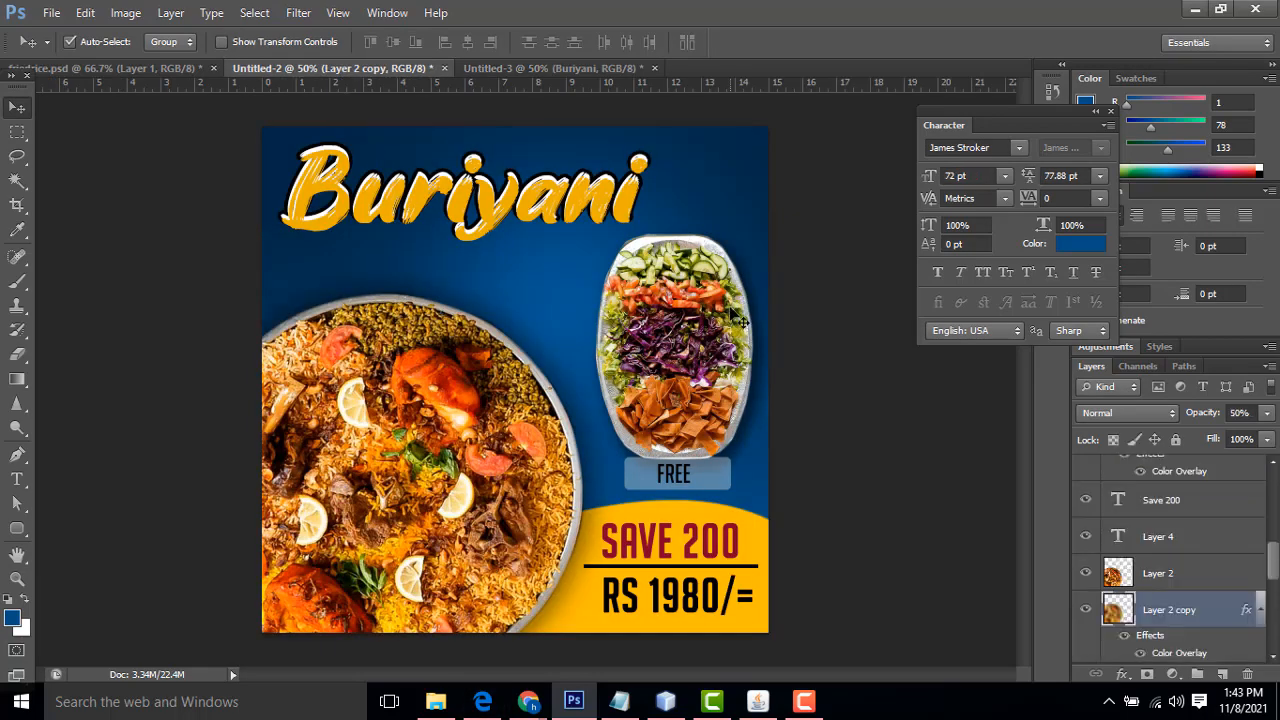
{"action": "left_click", "coordinate": [546, 708]}
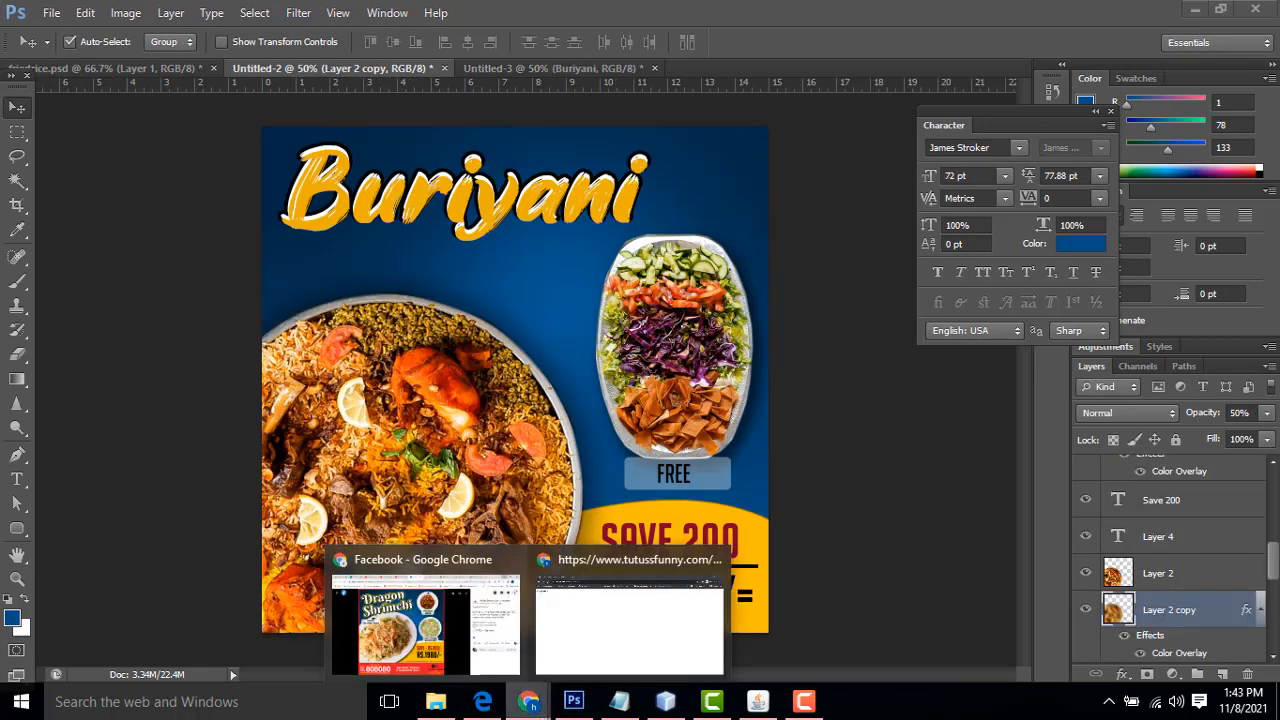
{"action": "left_click", "coordinate": [629, 622]}
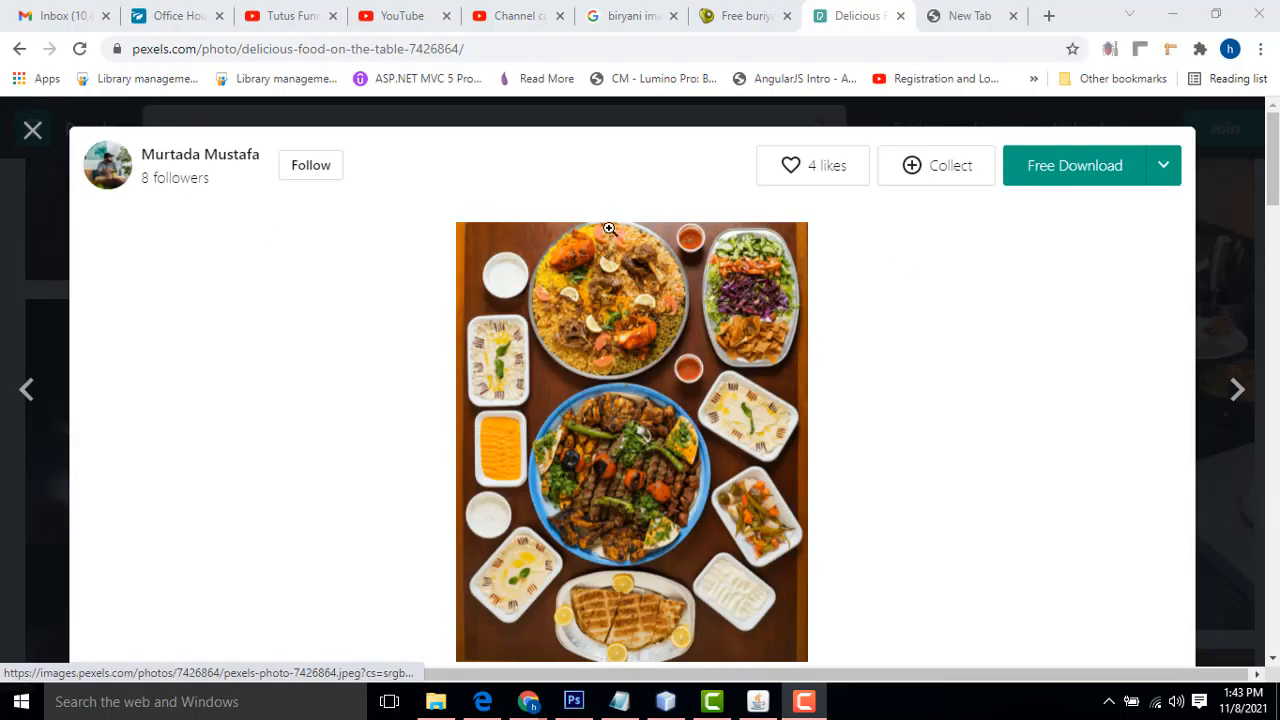
{"action": "left_click", "coordinate": [33, 131]}
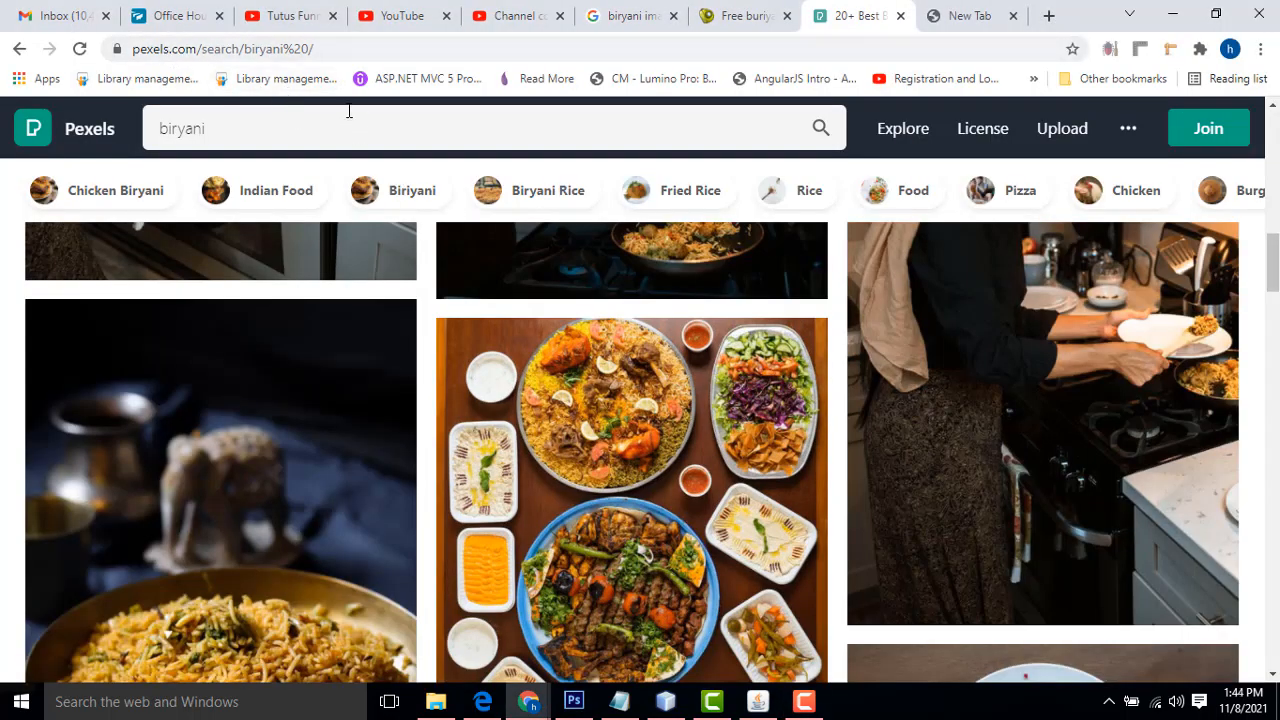
{"action": "scroll", "coordinate": [903, 406], "scroll_direction": "down", "scroll_amount": 6}
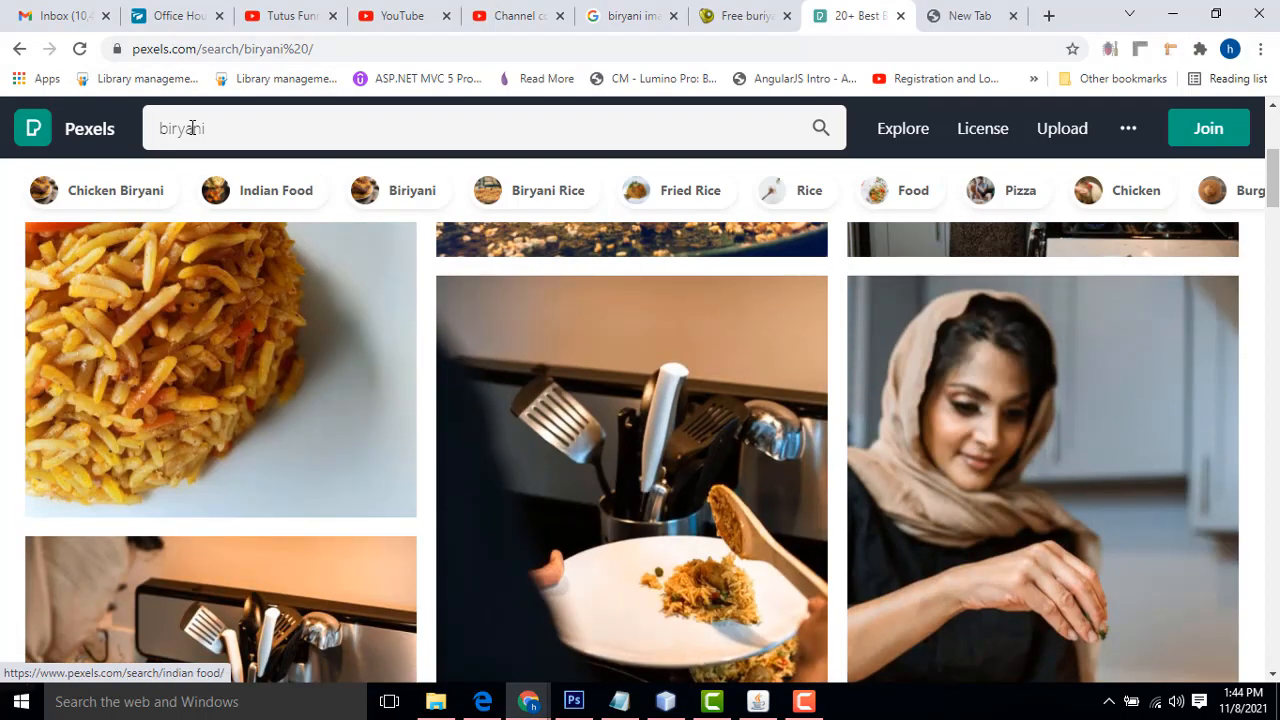
{"action": "scroll", "coordinate": [731, 320], "scroll_direction": "down", "scroll_amount": 8}
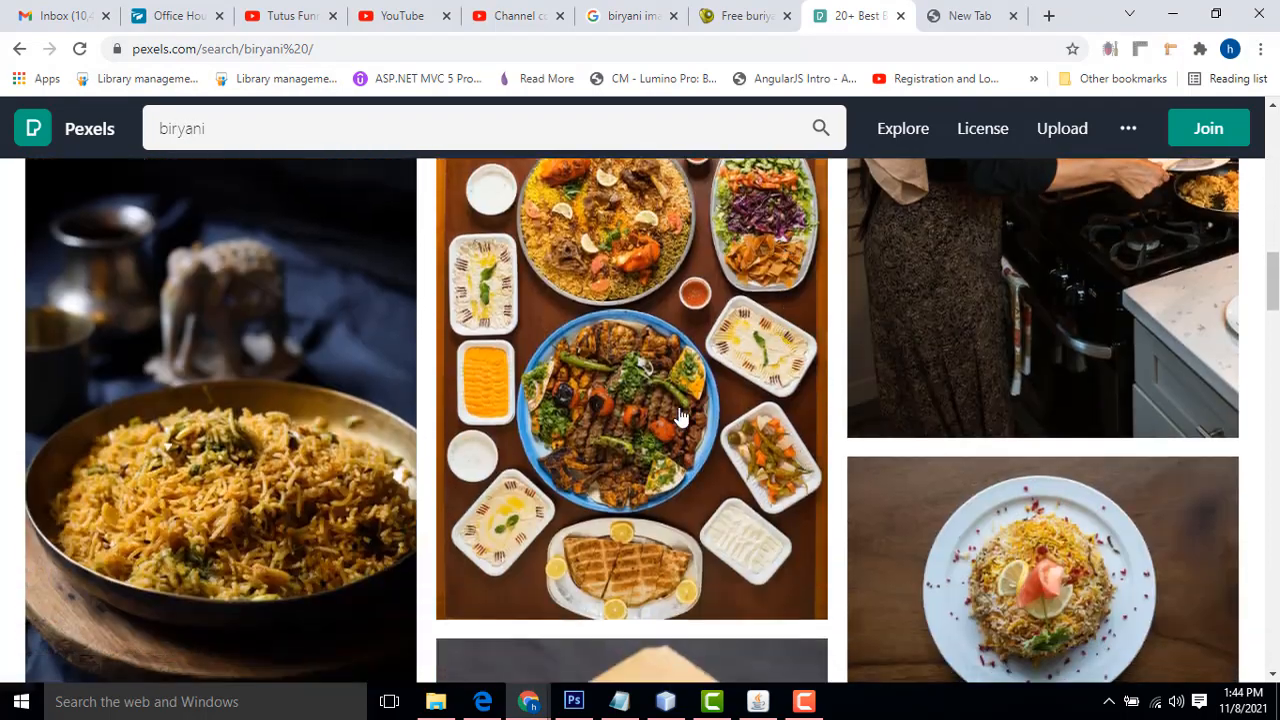
Open the photo of the table with the biryani platter and salad tray, enlarge it and copy the image
{"action": "left_click", "coordinate": [679, 415]}
{"action": "left_click", "coordinate": [612, 285]}
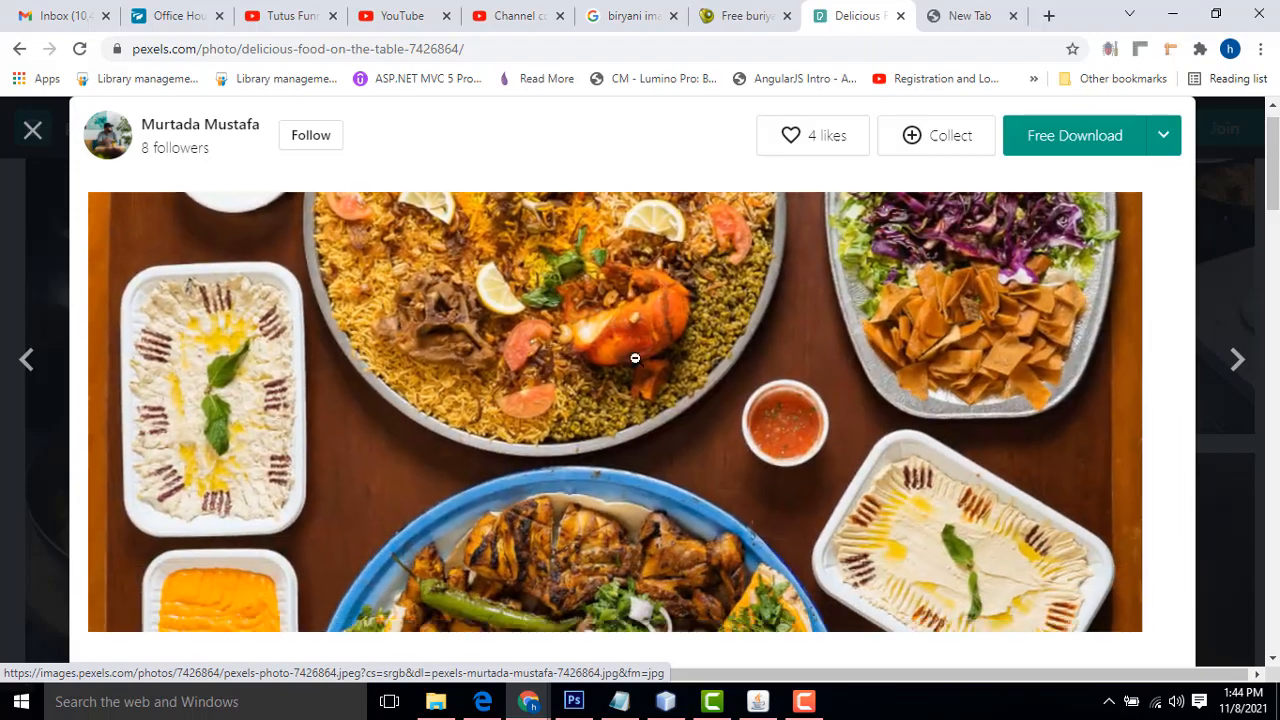
{"action": "left_click", "coordinate": [632, 358]}
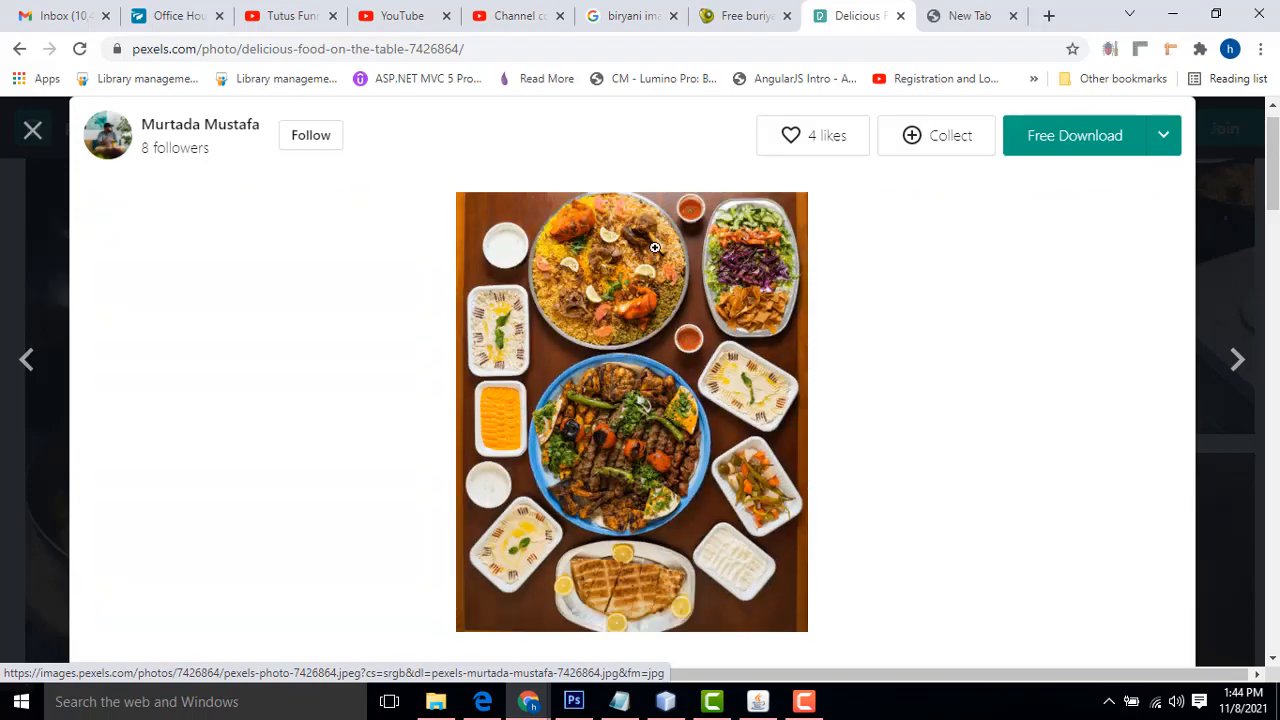
{"action": "left_click", "coordinate": [599, 270]}
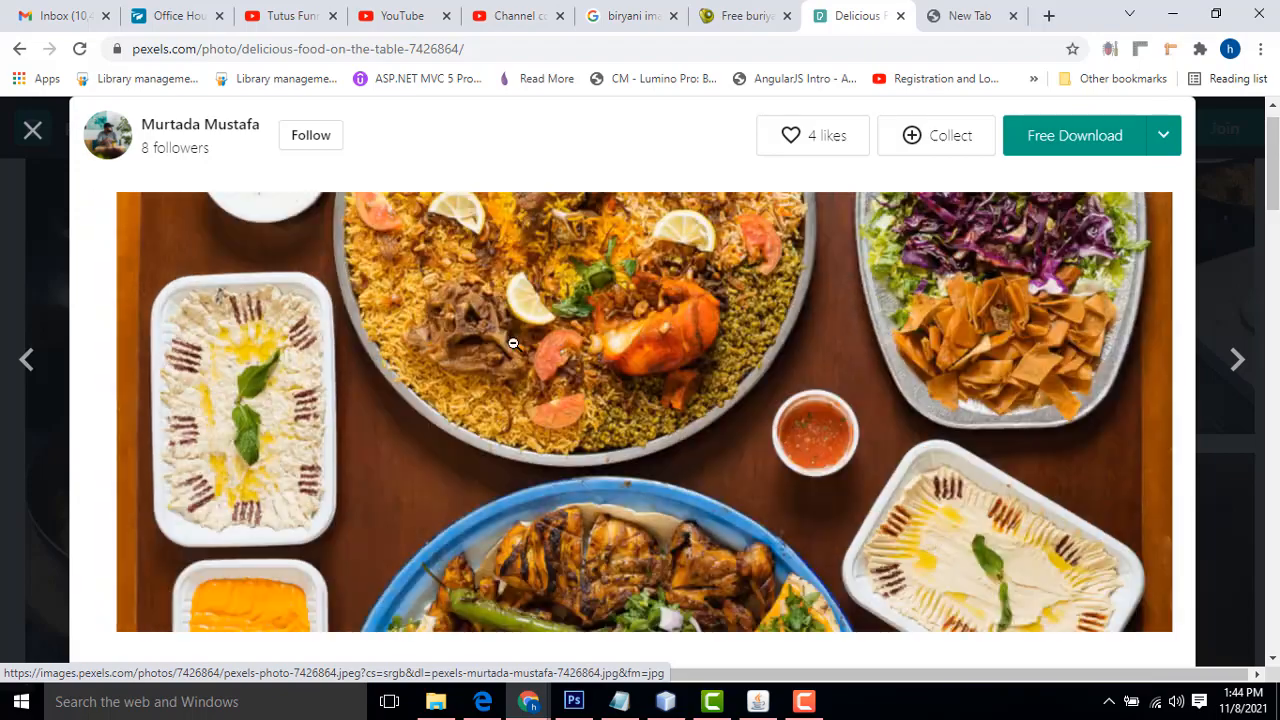
{"action": "left_click", "coordinate": [588, 345]}
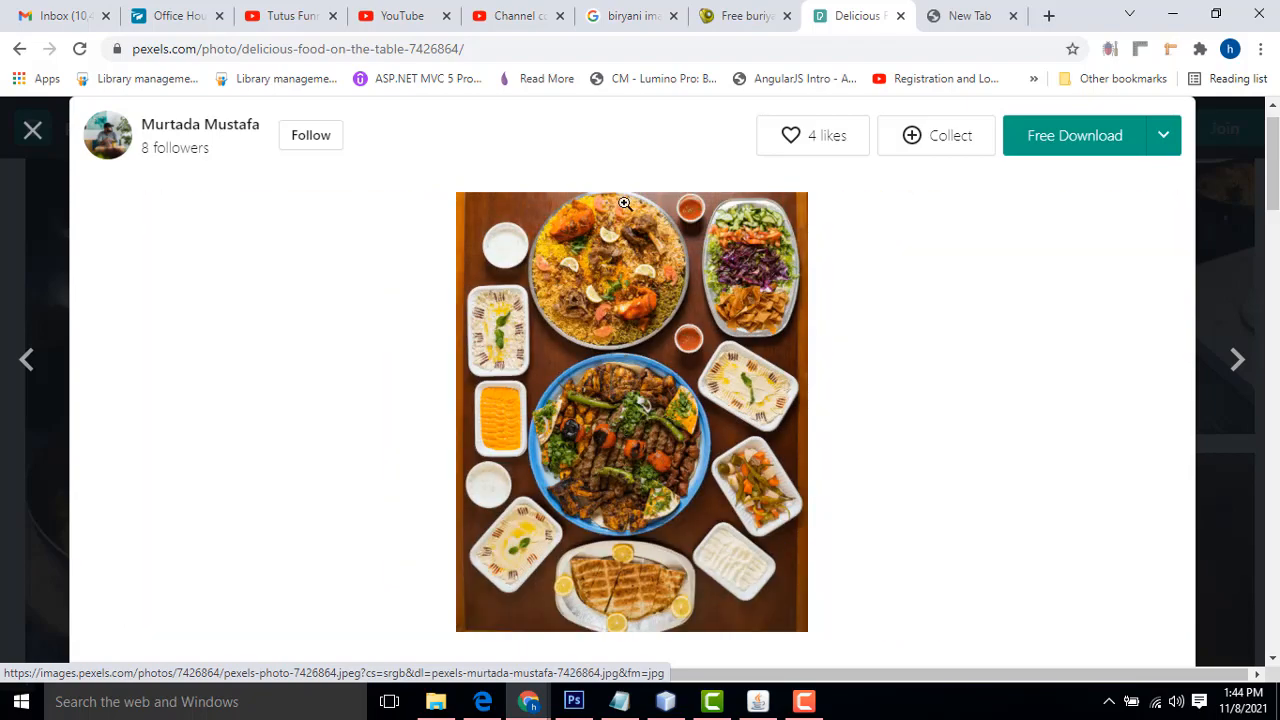
{"action": "left_click", "coordinate": [600, 213]}
{"action": "right_click", "coordinate": [620, 303]}
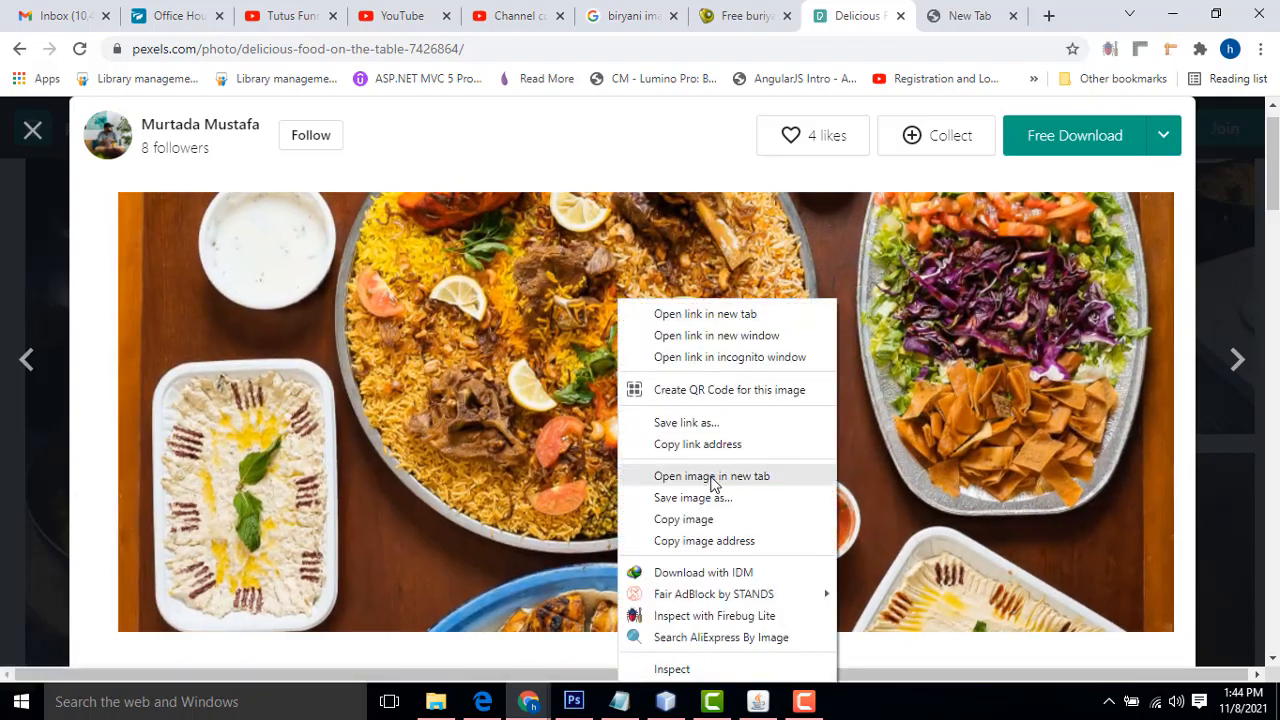
{"action": "left_click", "coordinate": [686, 517]}
Switch to Photoshop, create a new 1800 x 2250 px document from the Clipboard preset and paste the copied photo into it
{"action": "left_click", "coordinate": [574, 701]}
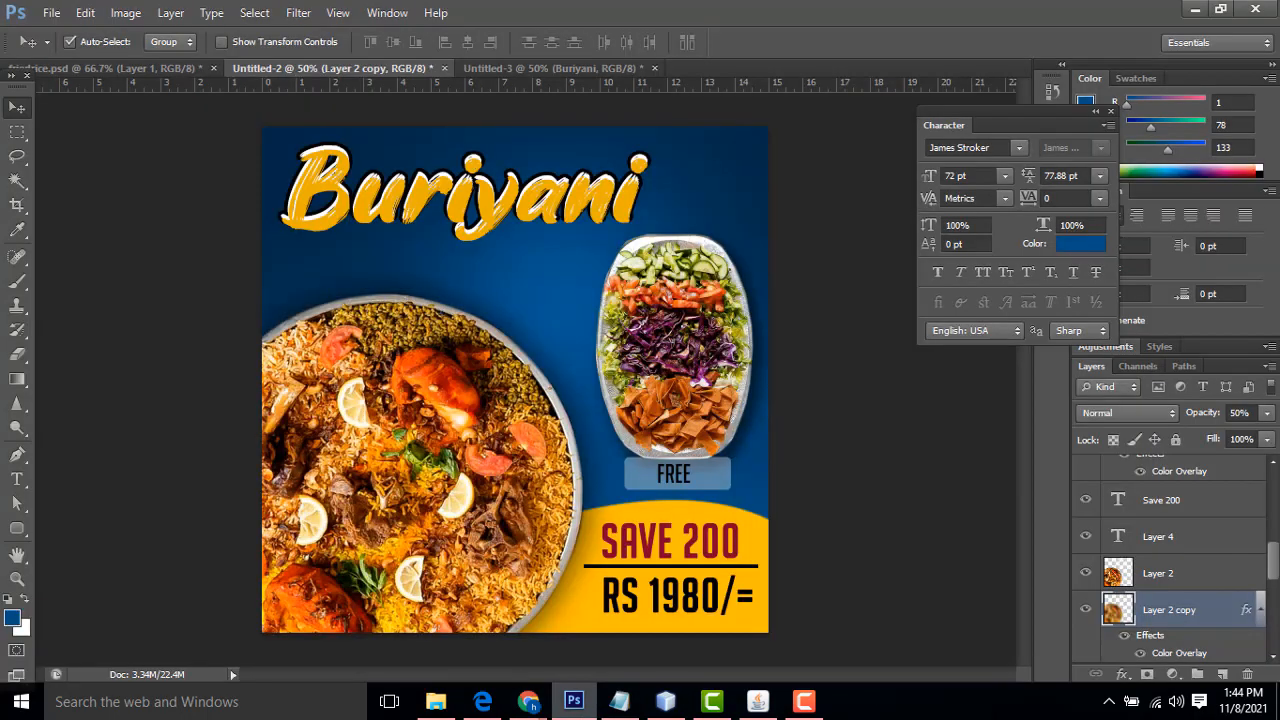
{"action": "left_click", "coordinate": [51, 12]}
{"action": "left_click", "coordinate": [62, 27]}
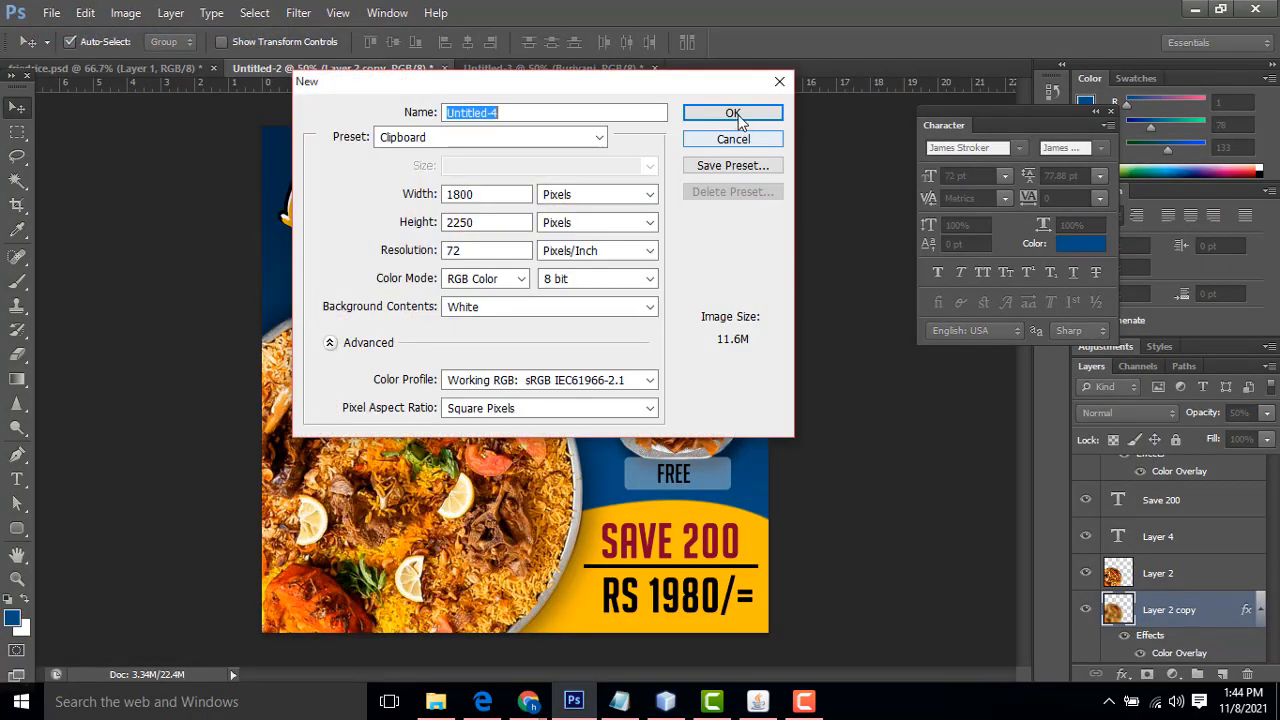
{"action": "left_click", "coordinate": [729, 115]}
{"action": "key", "text": "ctrl+v"}
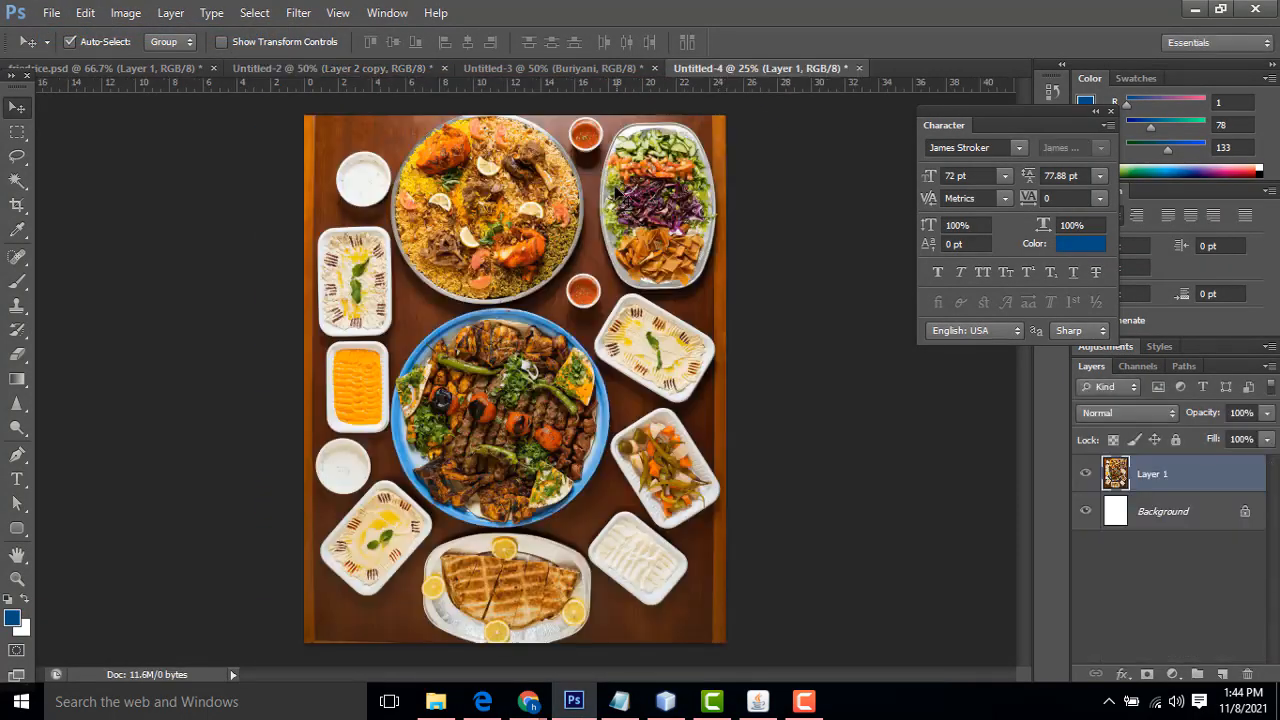
Examine the biryani platter in the pasted photo and compare it with the platter's layer in the finished poster
{"action": "key", "text": "ctrl+plus"}
{"action": "key", "text": "ctrl+plus"}
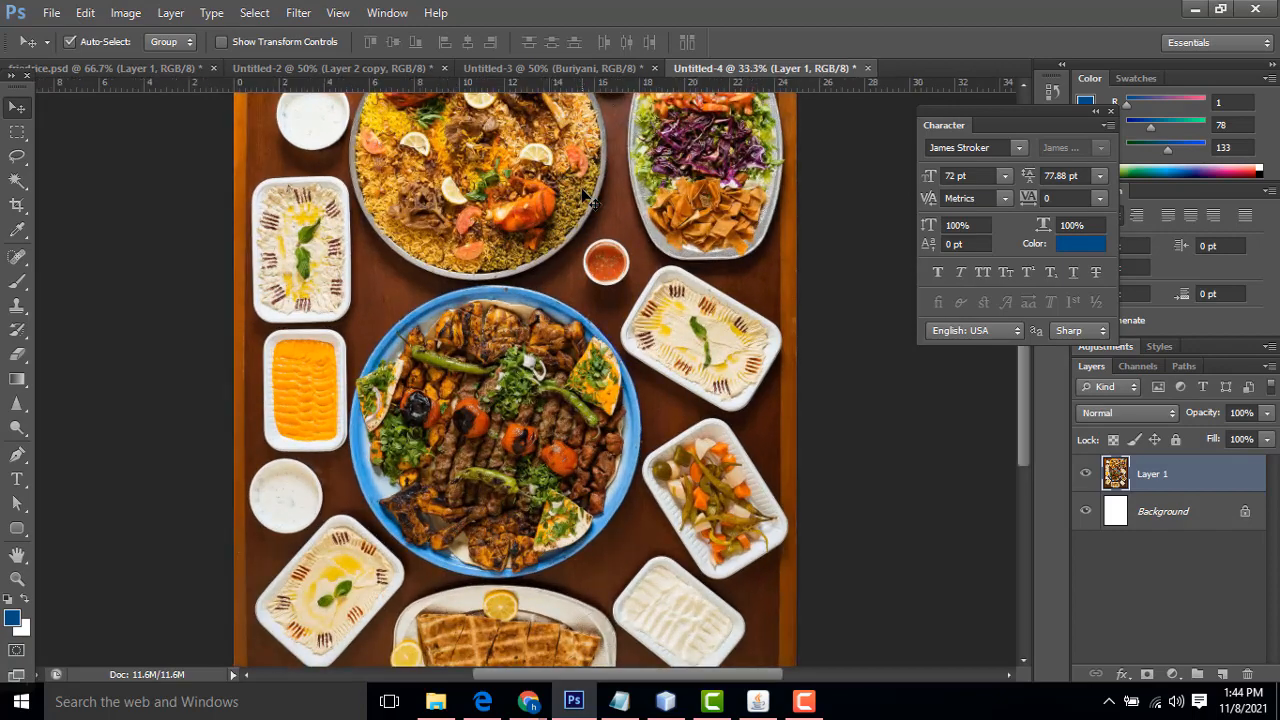
{"action": "scroll", "coordinate": [594, 206], "scroll_direction": "up", "scroll_amount": 5}
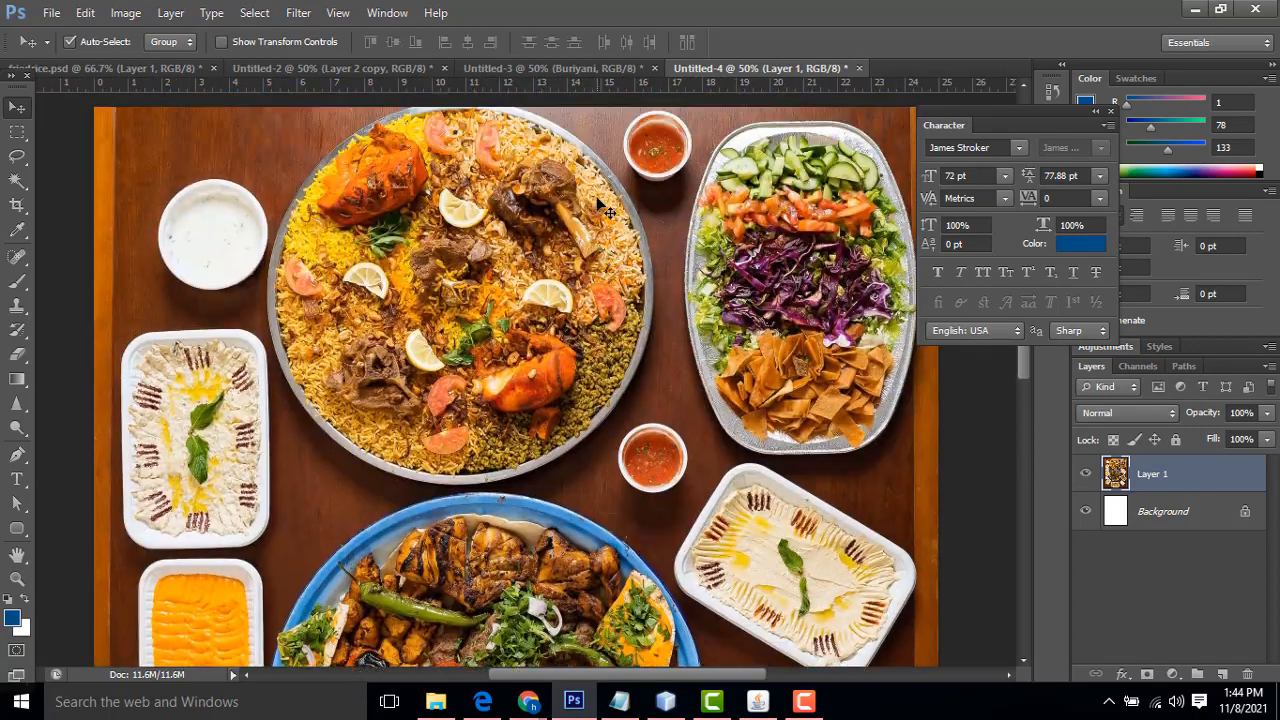
{"action": "left_click", "coordinate": [18, 455]}
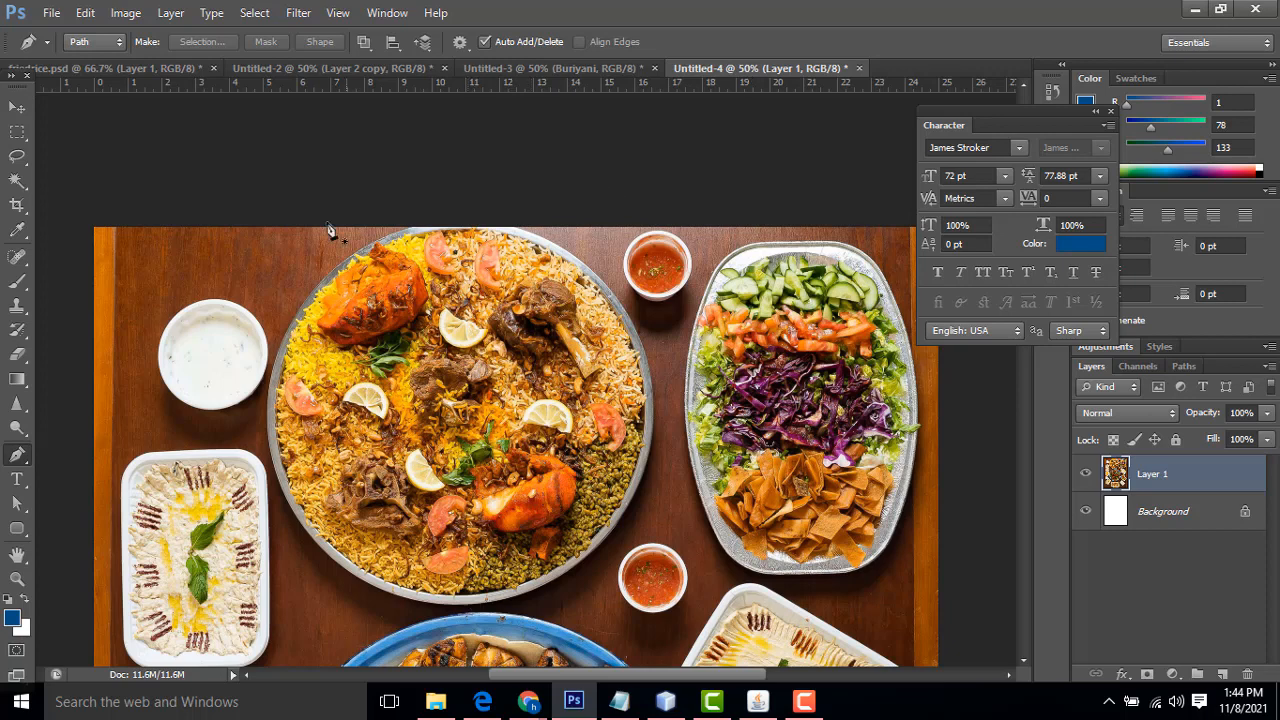
{"action": "left_click", "coordinate": [17, 108]}
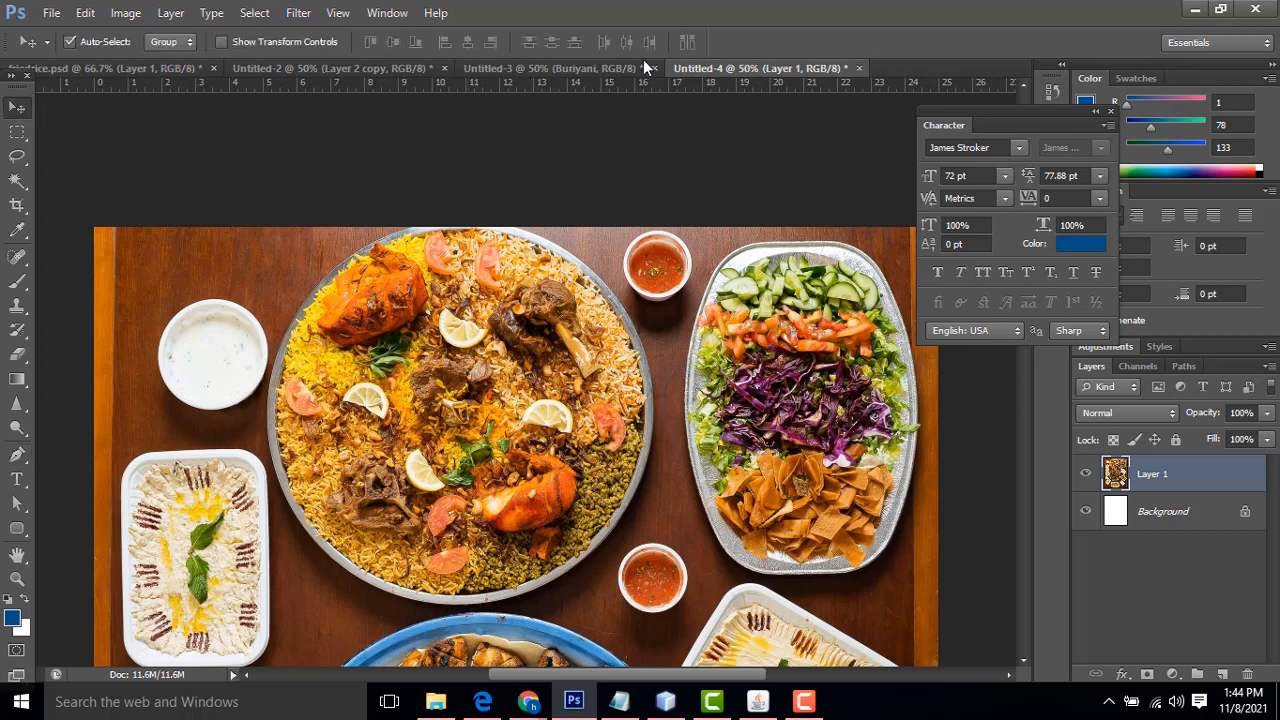
{"action": "left_click", "coordinate": [571, 67]}
{"action": "left_click", "coordinate": [337, 72]}
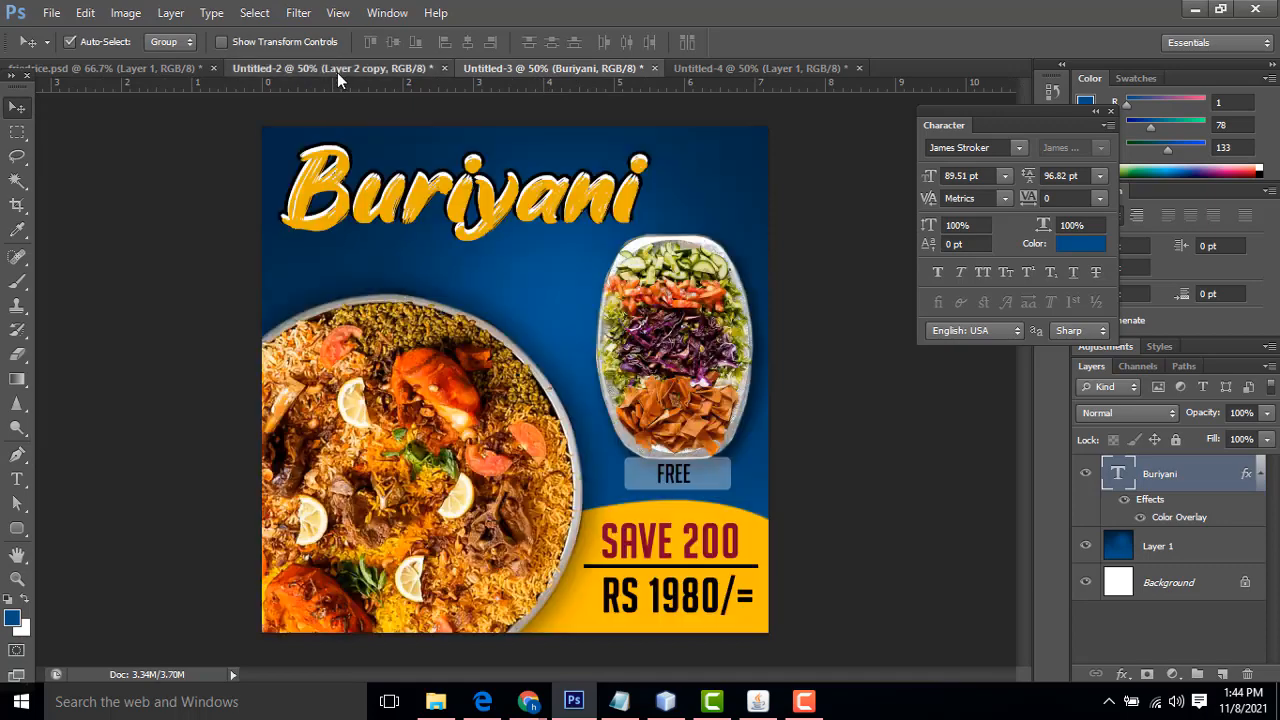
{"action": "right_click", "coordinate": [396, 360]}
{"action": "left_click", "coordinate": [437, 370]}
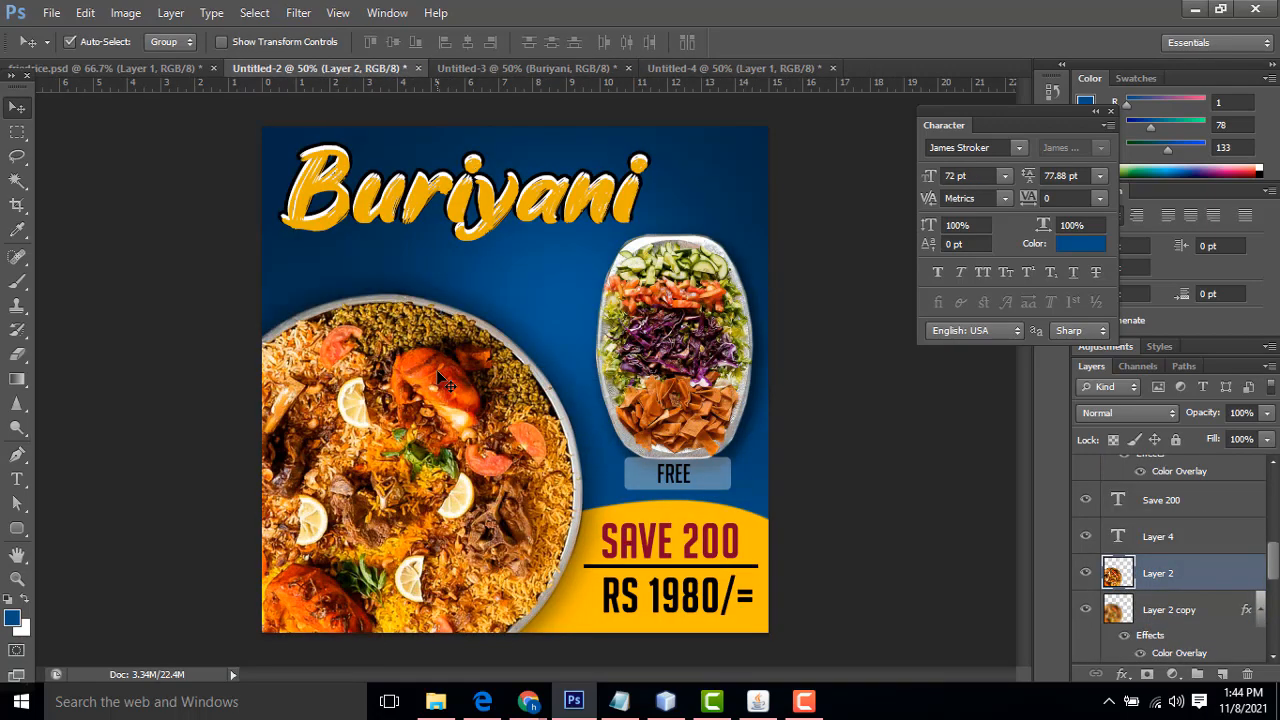
{"action": "left_click", "coordinate": [722, 68]}
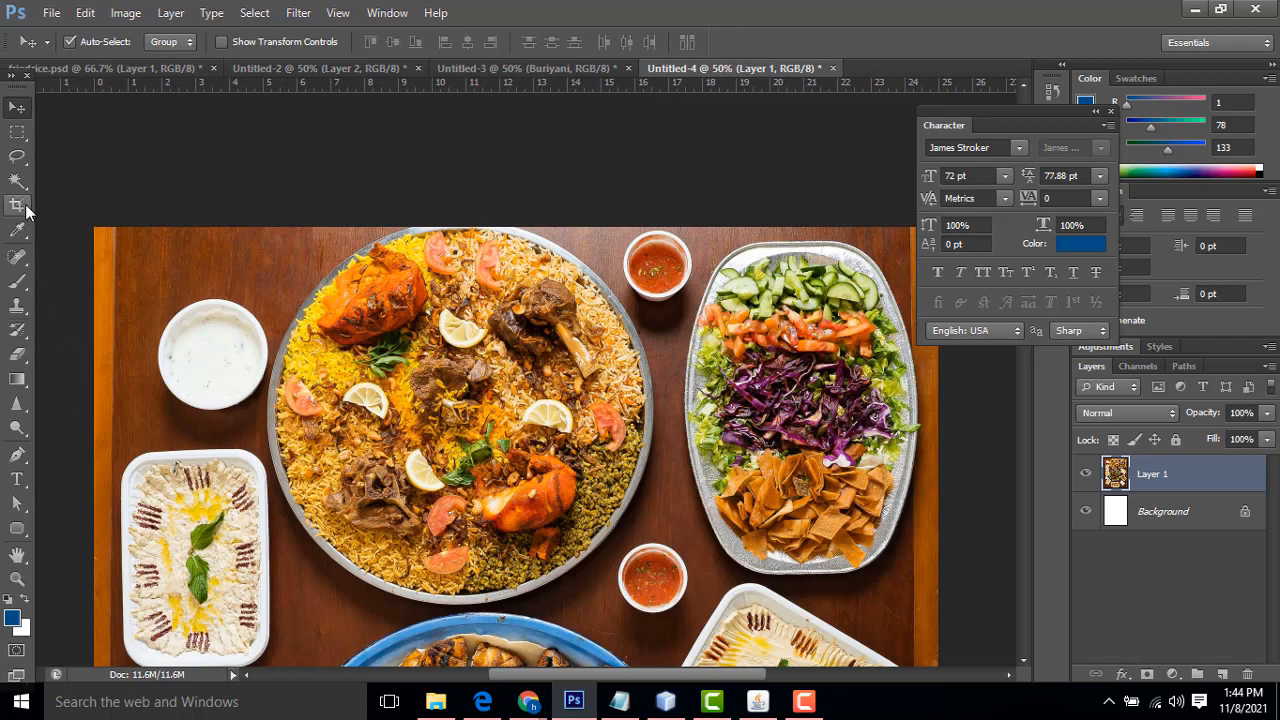
Start a Pen tool path at the biryani platter's lower rim and trace it up the right side
{"action": "left_click", "coordinate": [17, 454]}
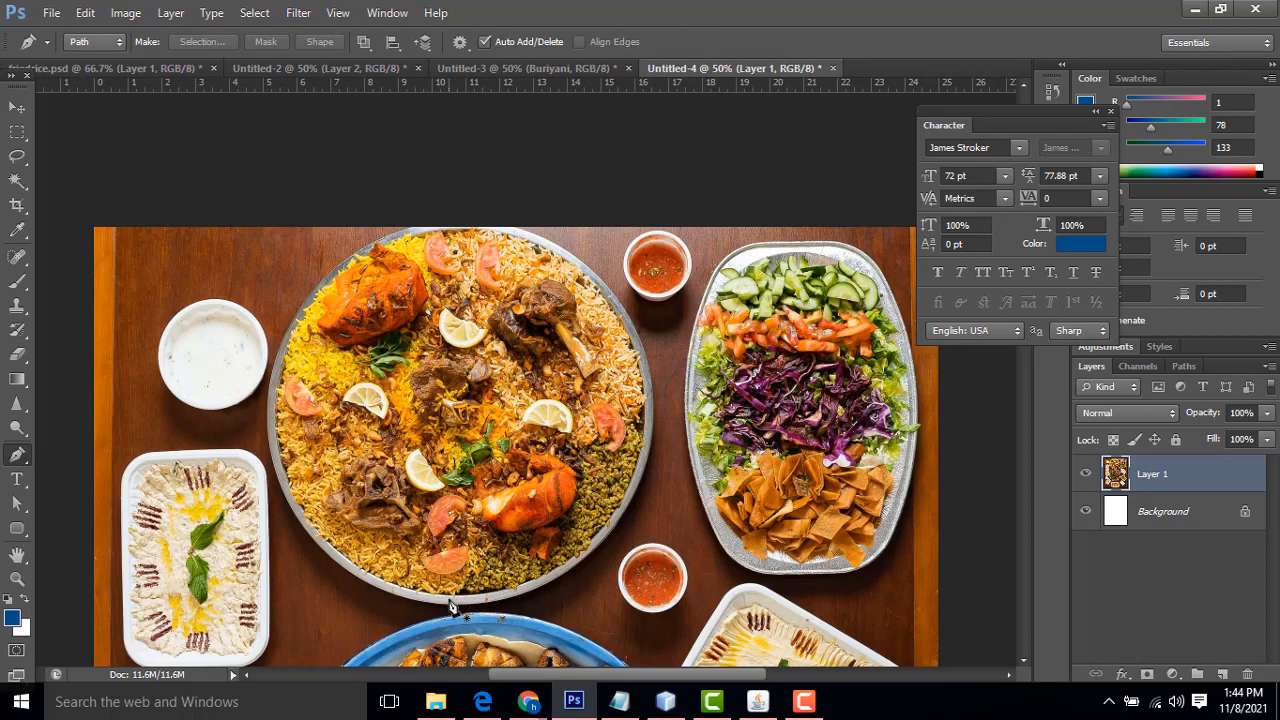
{"action": "left_click", "coordinate": [447, 601]}
{"action": "key", "text": "ctrl+plus"}
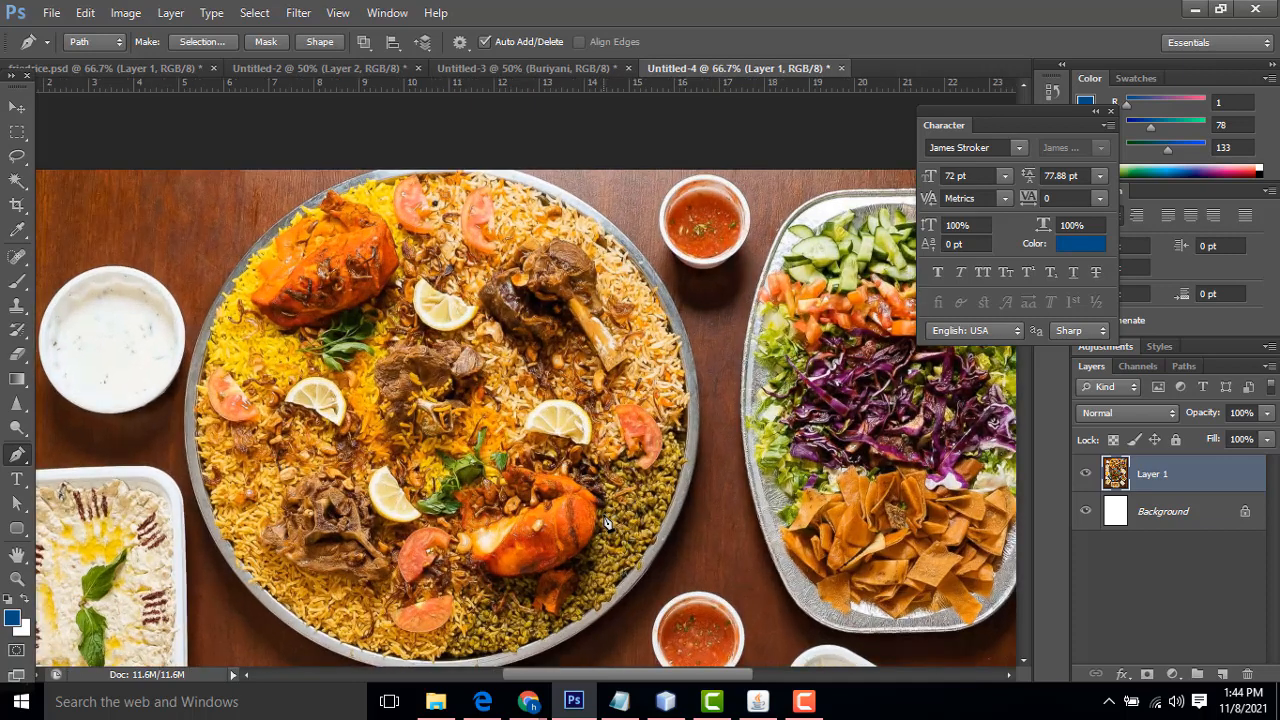
{"action": "scroll", "coordinate": [930, 371], "scroll_direction": "down", "scroll_amount": 1}
{"action": "scroll", "coordinate": [930, 371], "scroll_direction": "down", "scroll_amount": 1}
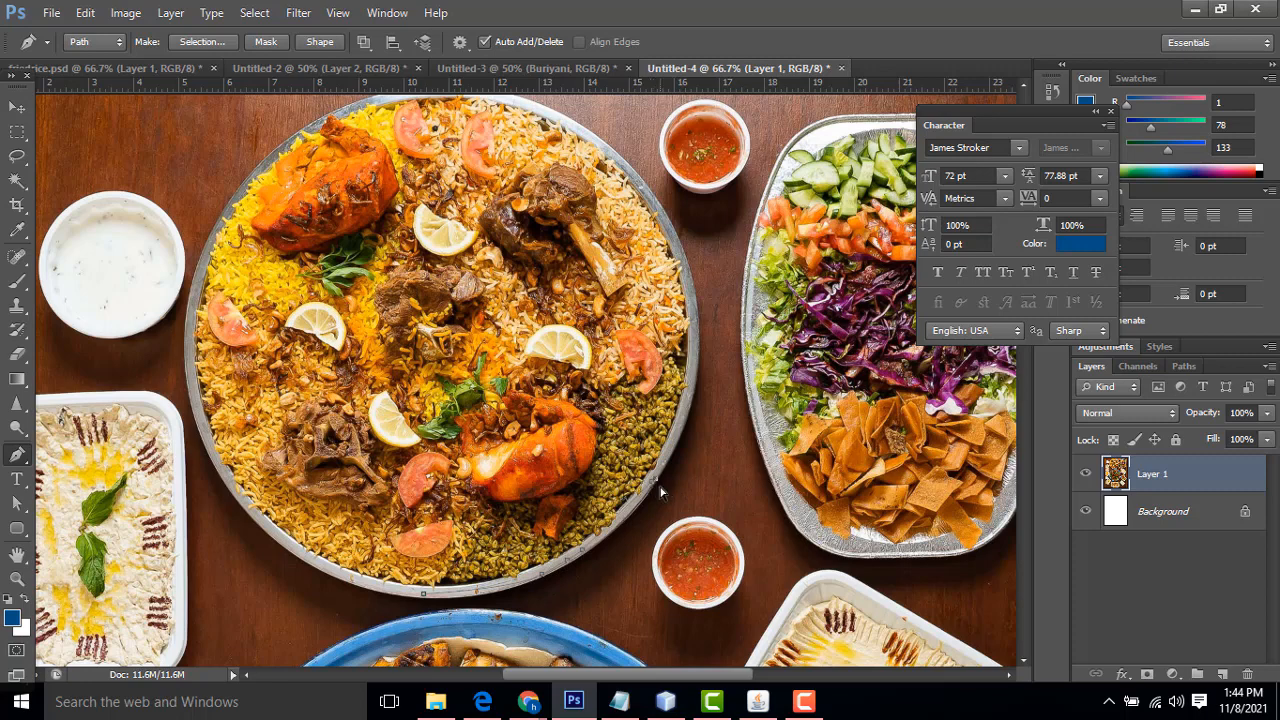
{"action": "key", "text": "ctrl+plus"}
{"action": "left_click_drag", "start_coordinate": [680, 285], "coordinate": [648, 328]}
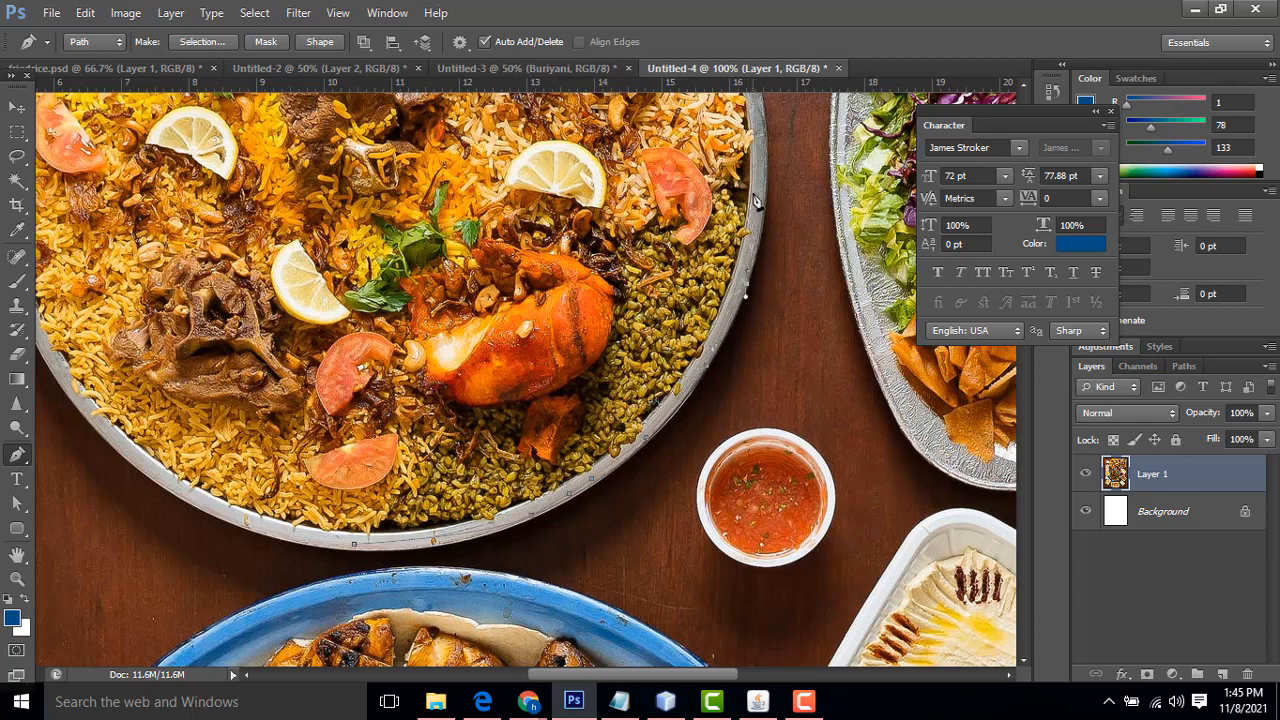
{"action": "scroll", "coordinate": [770, 196], "scroll_direction": "down", "scroll_amount": 5}
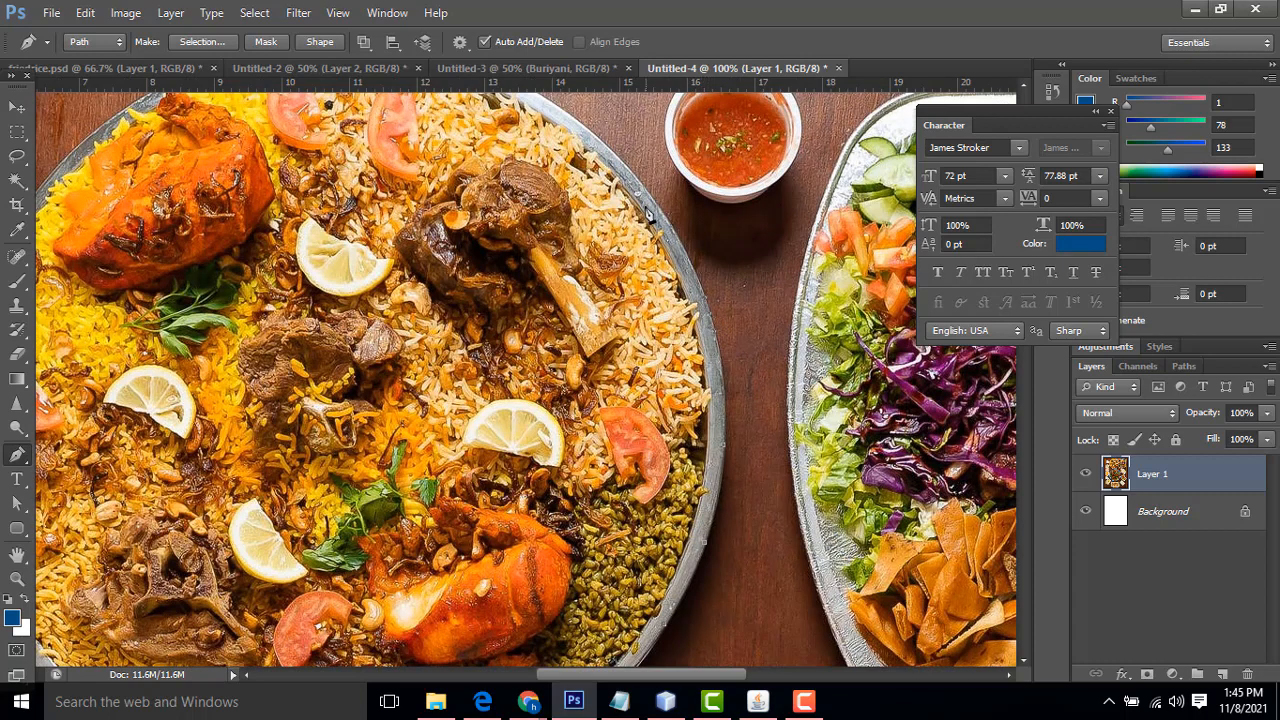
Continue the path over the platter's upper rim and down its left side, closing it at the starting anchor
{"action": "scroll", "coordinate": [637, 186], "scroll_direction": "up", "scroll_amount": 3}
{"action": "scroll", "coordinate": [637, 186], "scroll_direction": "left", "scroll_amount": 2}
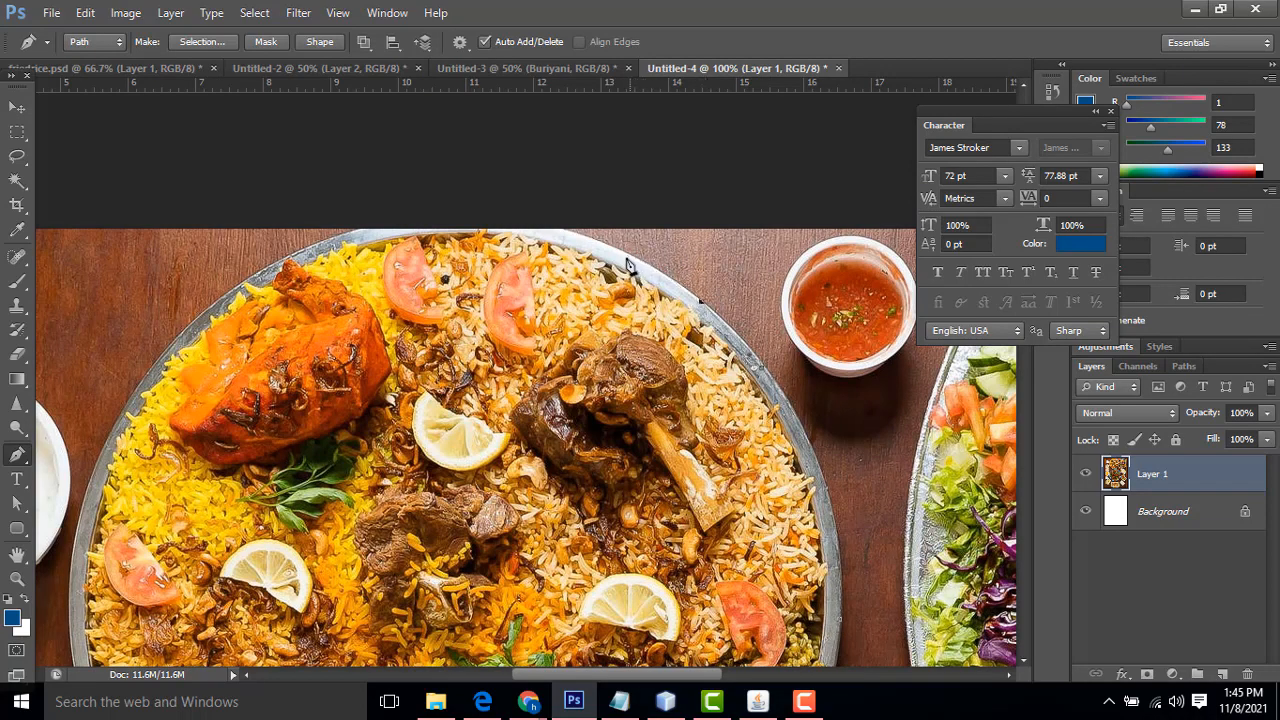
{"action": "left_click", "coordinate": [622, 254]}
{"action": "left_click_drag", "start_coordinate": [553, 224], "coordinate": [419, 196]}
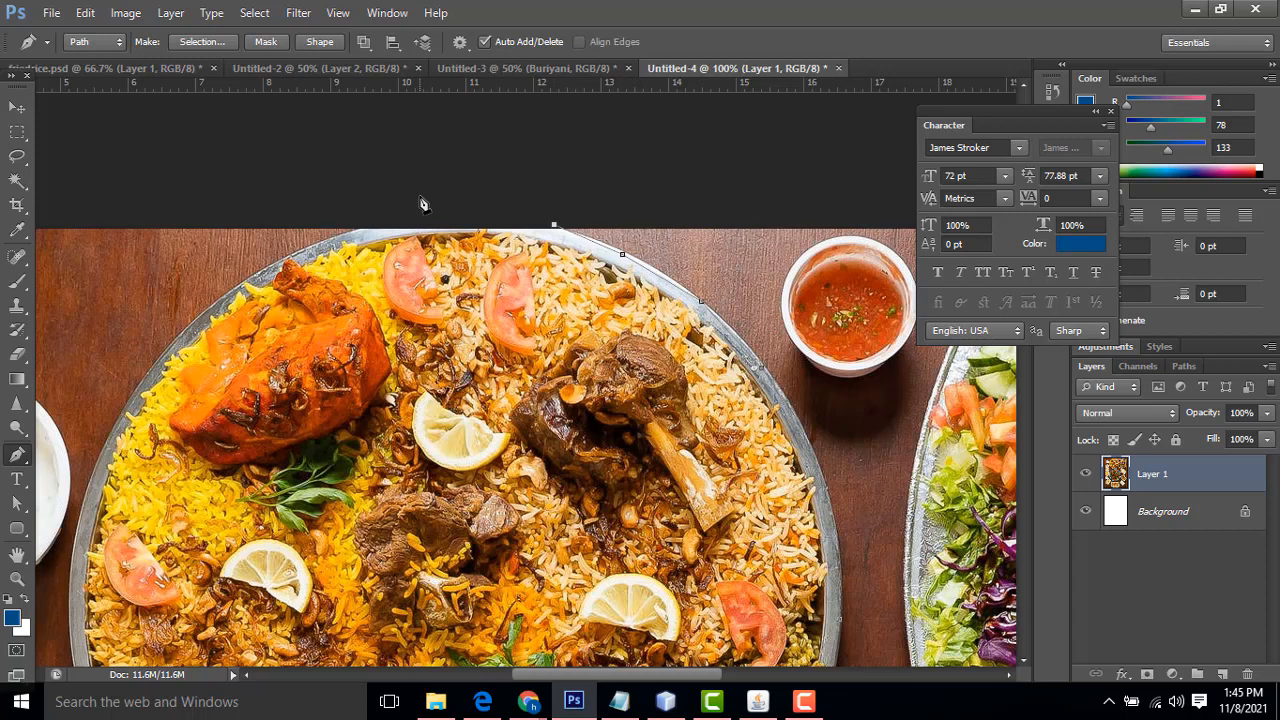
{"action": "left_click", "coordinate": [357, 235]}
{"action": "left_click_drag", "start_coordinate": [204, 332], "coordinate": [286, 204]}
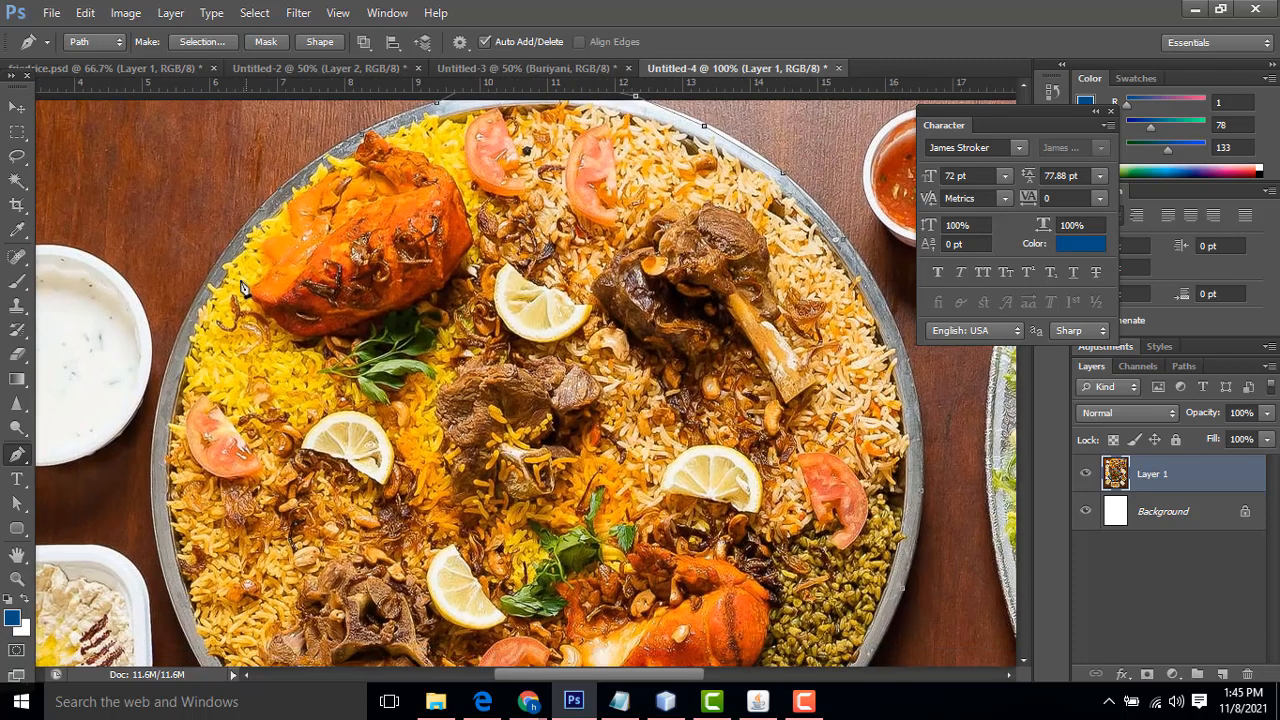
{"action": "scroll", "coordinate": [205, 310], "scroll_direction": "down", "scroll_amount": 3}
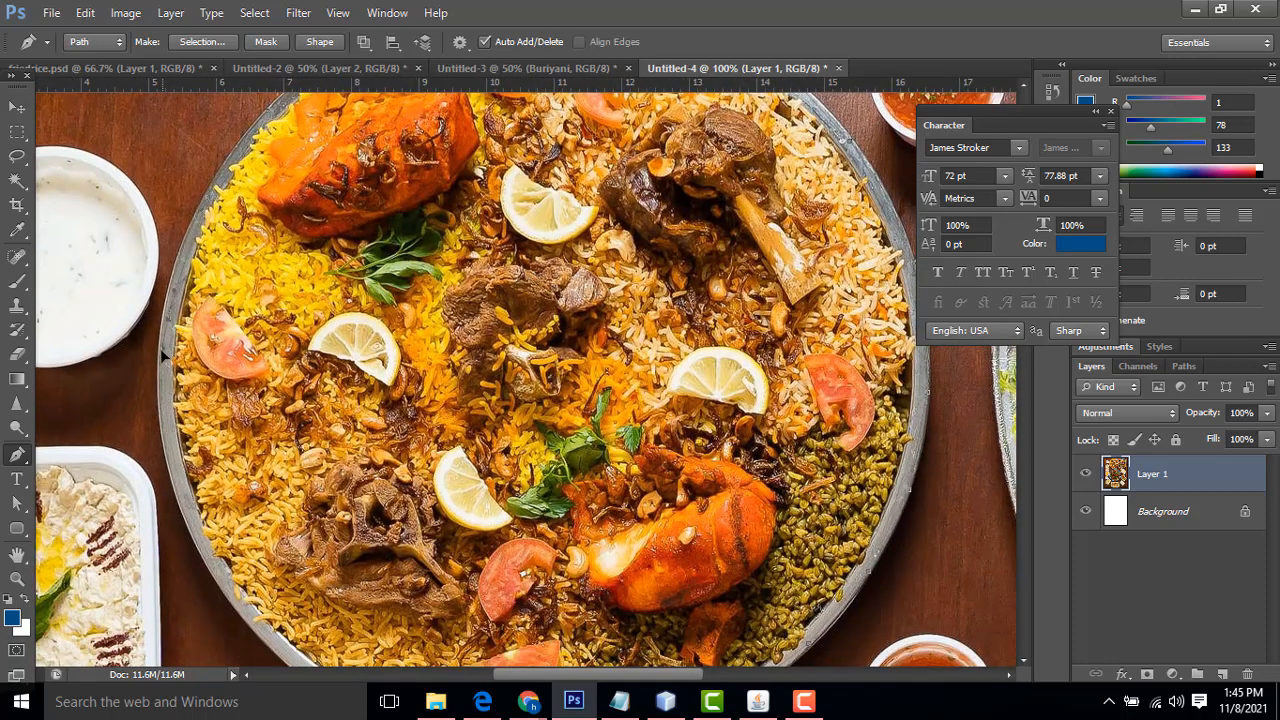
{"action": "scroll", "coordinate": [160, 364], "scroll_direction": "down", "scroll_amount": 4}
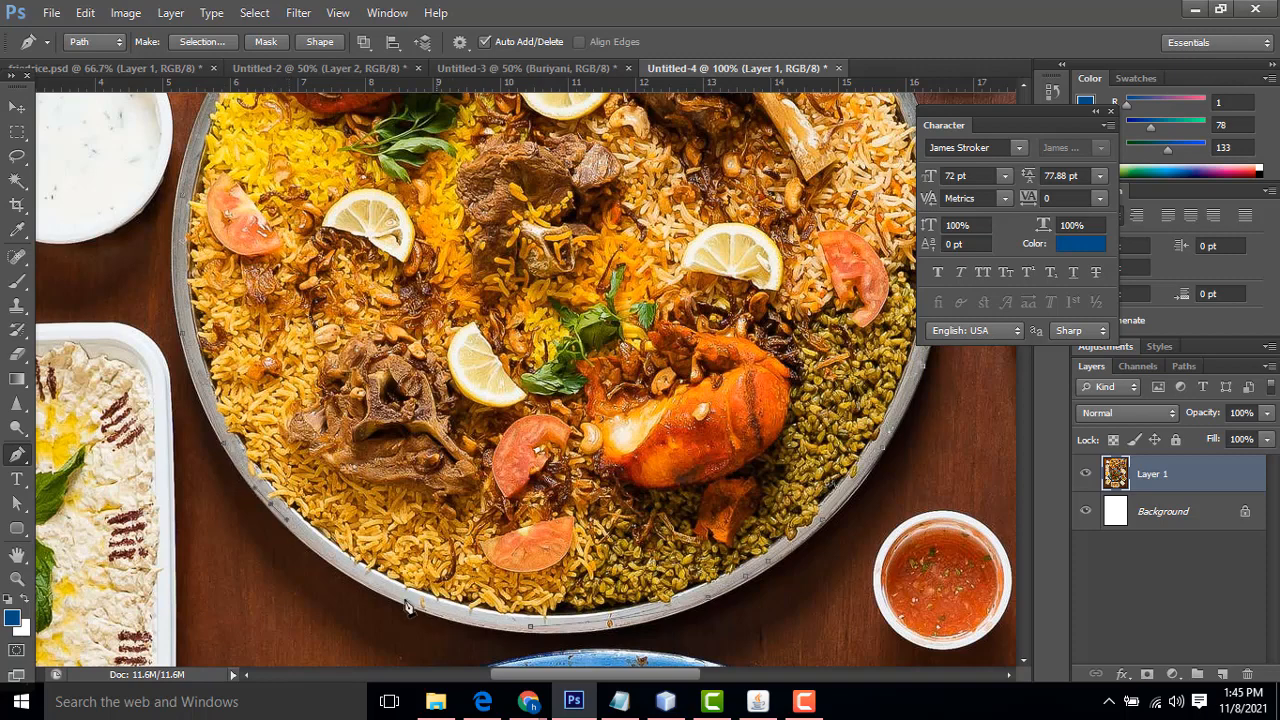
{"action": "left_click_drag", "start_coordinate": [397, 597], "coordinate": [448, 617]}
Convert the closed platter path into a selection
{"action": "right_click", "coordinate": [614, 470]}
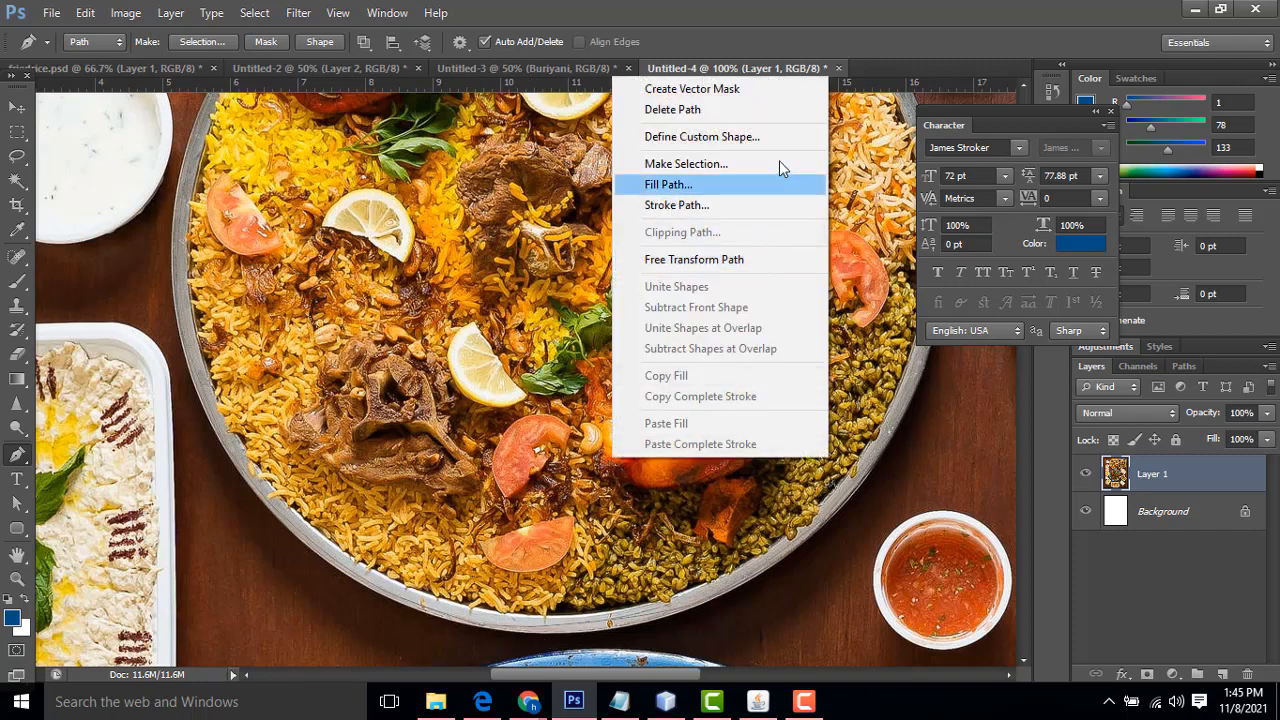
{"action": "left_click", "coordinate": [783, 164]}
{"action": "left_click", "coordinate": [766, 228]}
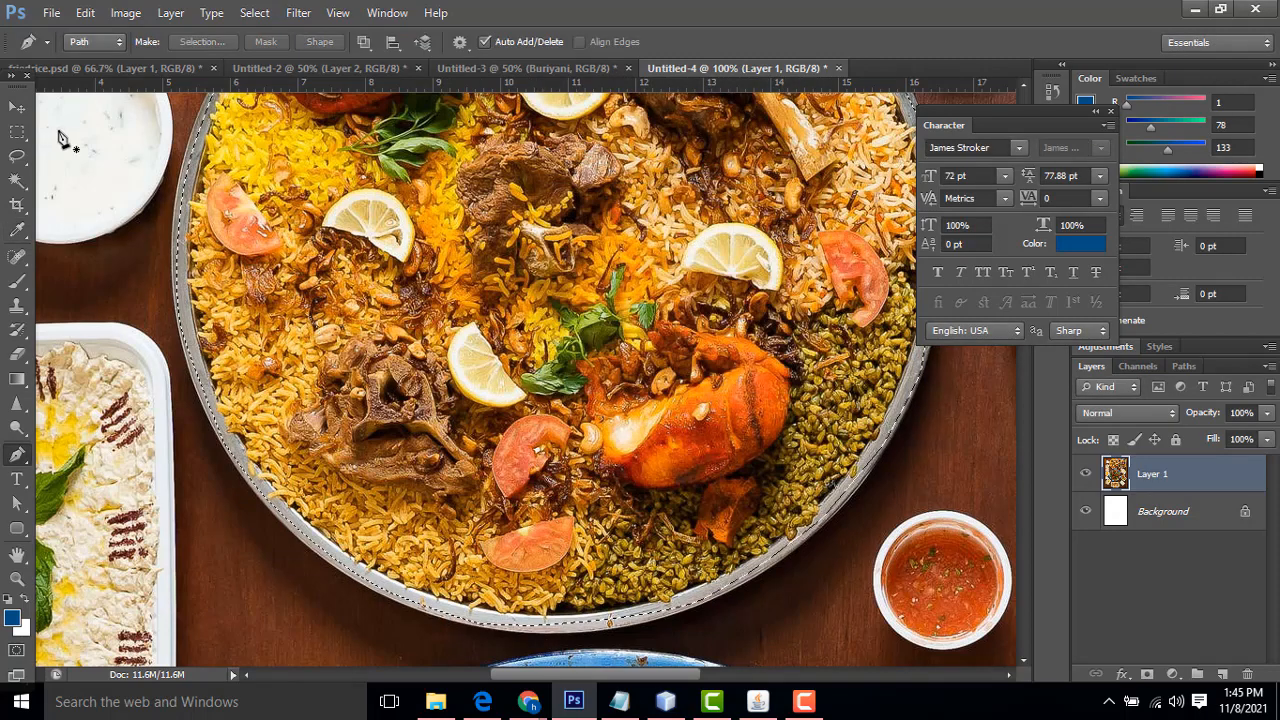
Float the photo document and place the selected platter into the Buriyani poster below the title
{"action": "left_click", "coordinate": [17, 110]}
{"action": "scroll", "coordinate": [606, 186], "scroll_direction": "up", "scroll_amount": 4}
{"action": "left_click_drag", "start_coordinate": [708, 71], "coordinate": [824, 222]}
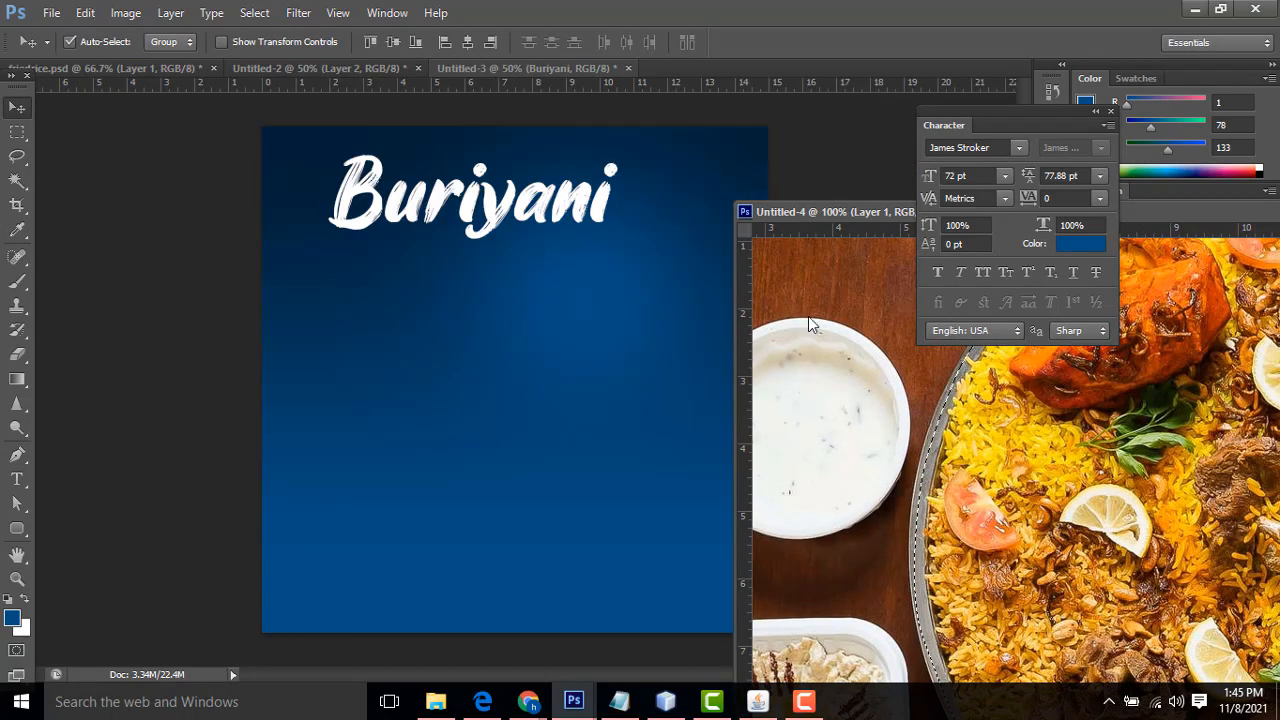
{"action": "left_click_drag", "start_coordinate": [1120, 497], "coordinate": [439, 446]}
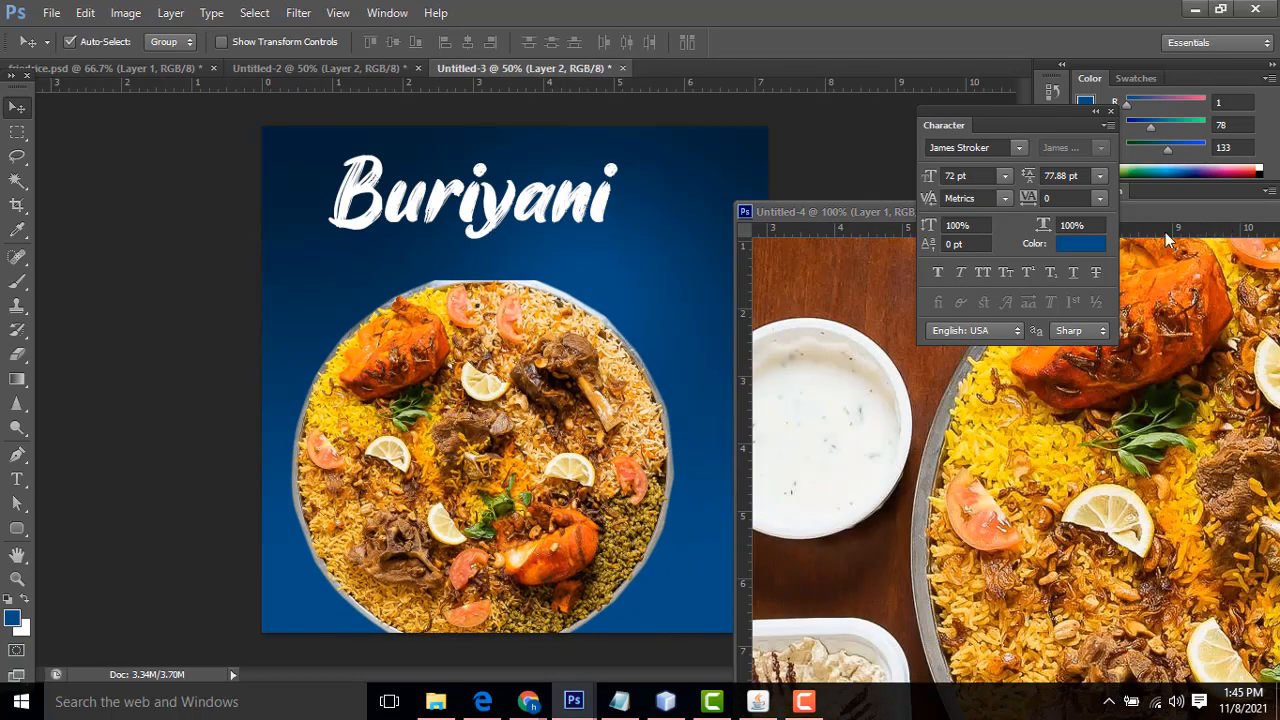
Dock the floating photo document again, keeping it open, and return to the Buriyani poster
{"action": "left_click_drag", "start_coordinate": [1165, 240], "coordinate": [761, 298]}
{"action": "left_click", "coordinate": [705, 288]}
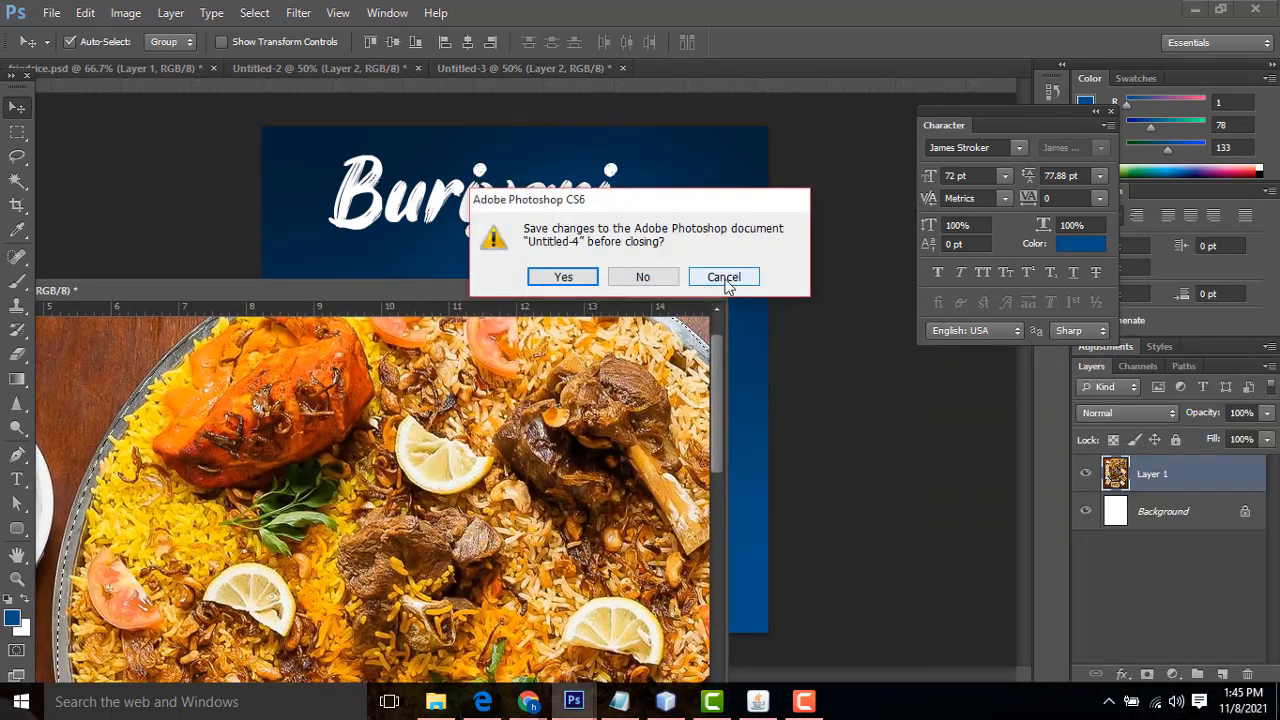
{"action": "left_click", "coordinate": [723, 277]}
{"action": "left_click_drag", "start_coordinate": [554, 291], "coordinate": [775, 66]}
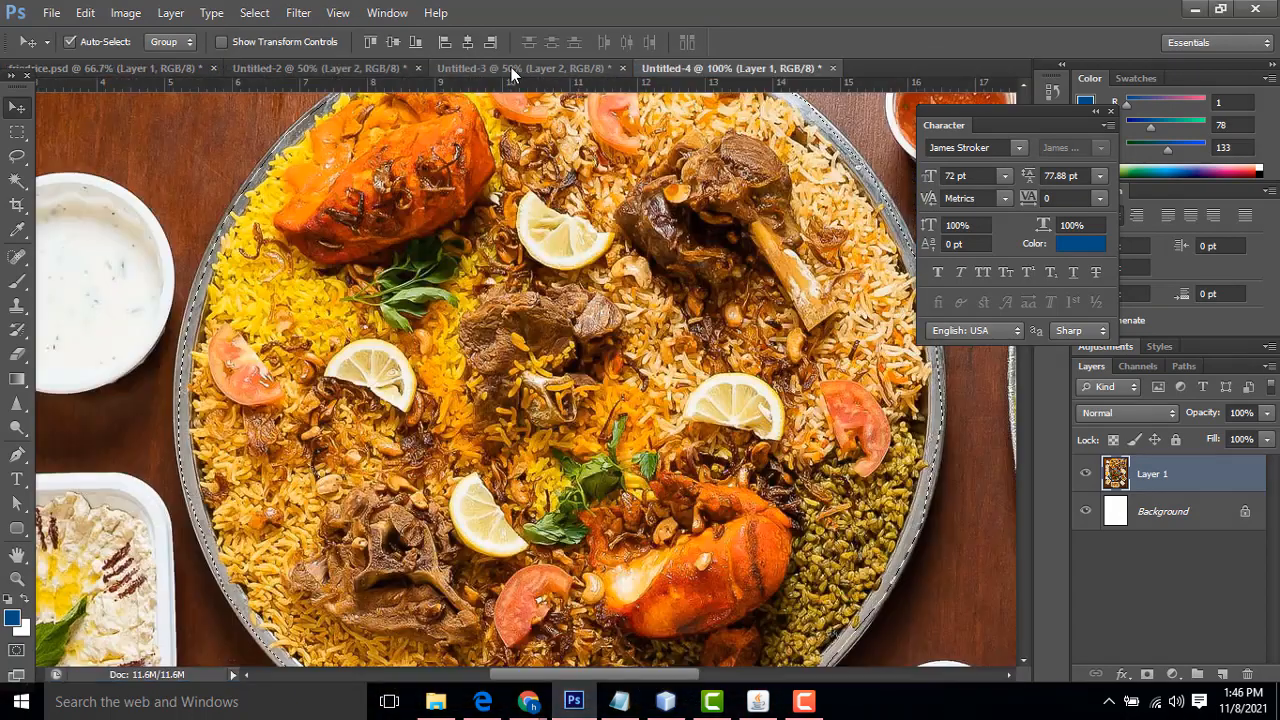
{"action": "left_click", "coordinate": [511, 67]}
Rotate the platter to about -138°, scale it to about 109% and place it in the poster's lower-left corner
{"action": "key", "text": "ctrl+t"}
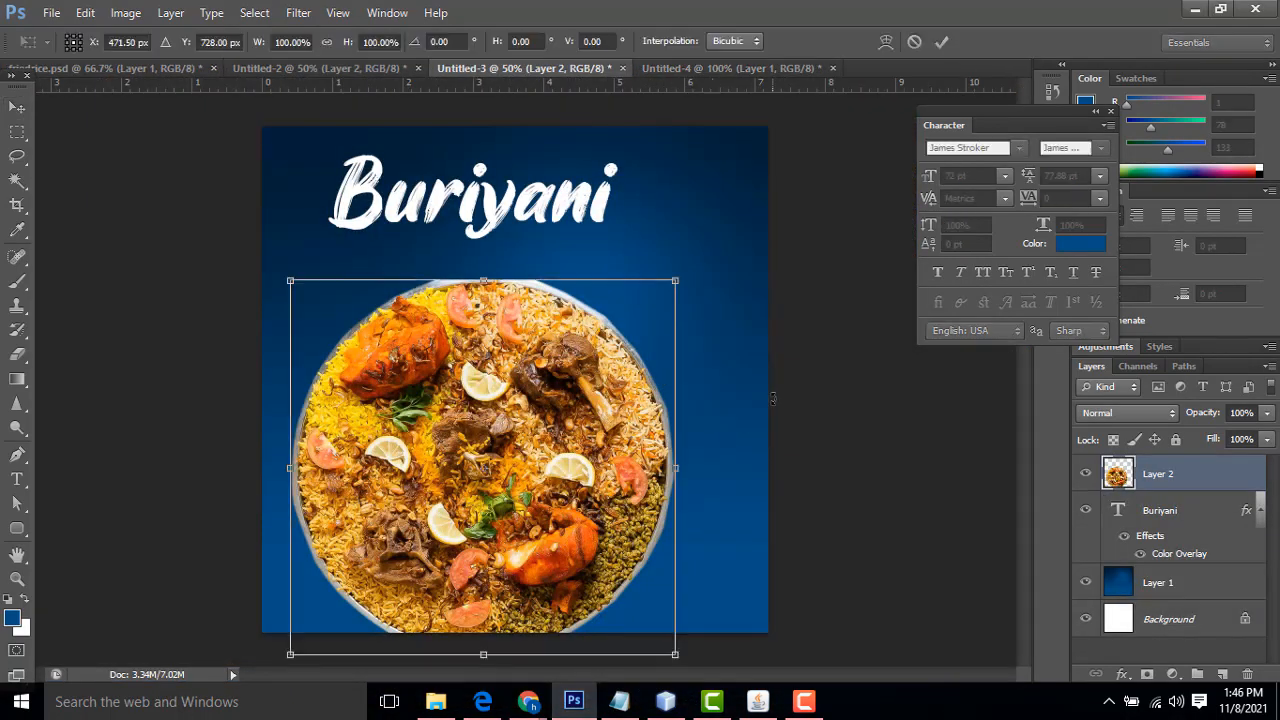
{"action": "left_click_drag", "start_coordinate": [773, 398], "coordinate": [300, 326]}
{"action": "left_click_drag", "start_coordinate": [535, 486], "coordinate": [473, 466]}
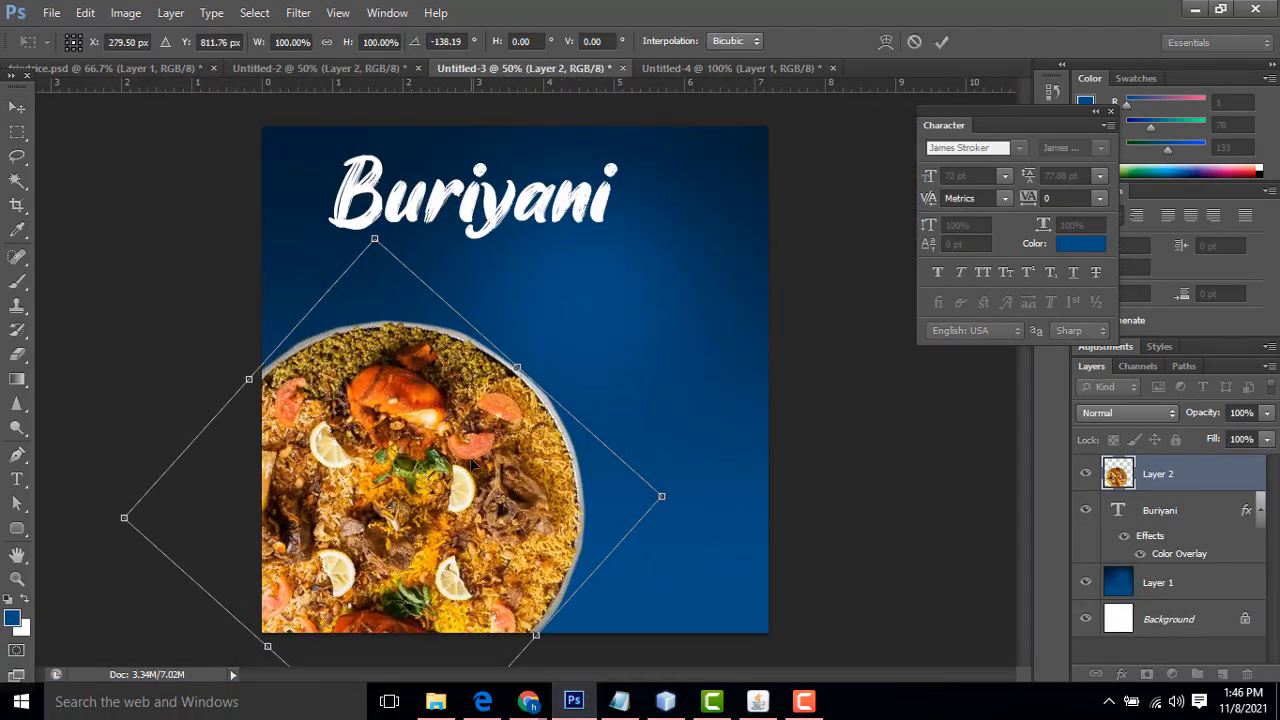
{"action": "left_click_drag", "start_coordinate": [661, 497], "coordinate": [712, 447]}
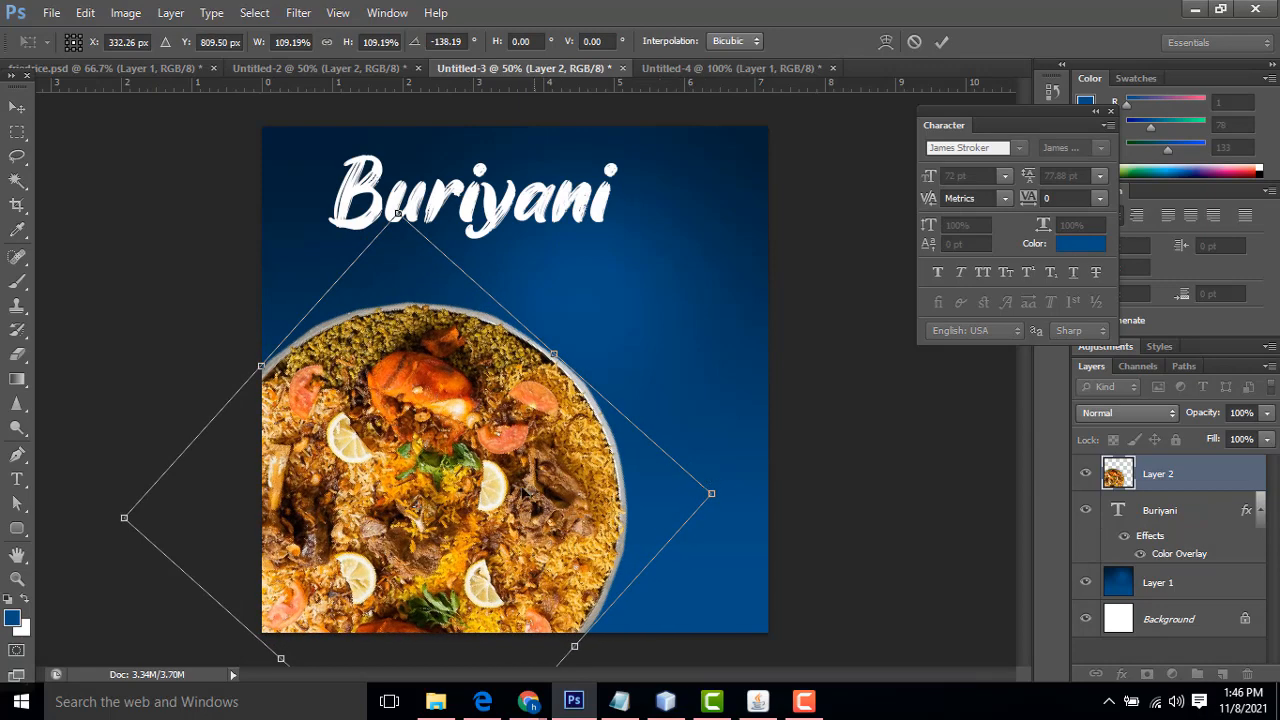
{"action": "left_click_drag", "start_coordinate": [674, 493], "coordinate": [697, 500]}
{"action": "key", "text": "Return"}
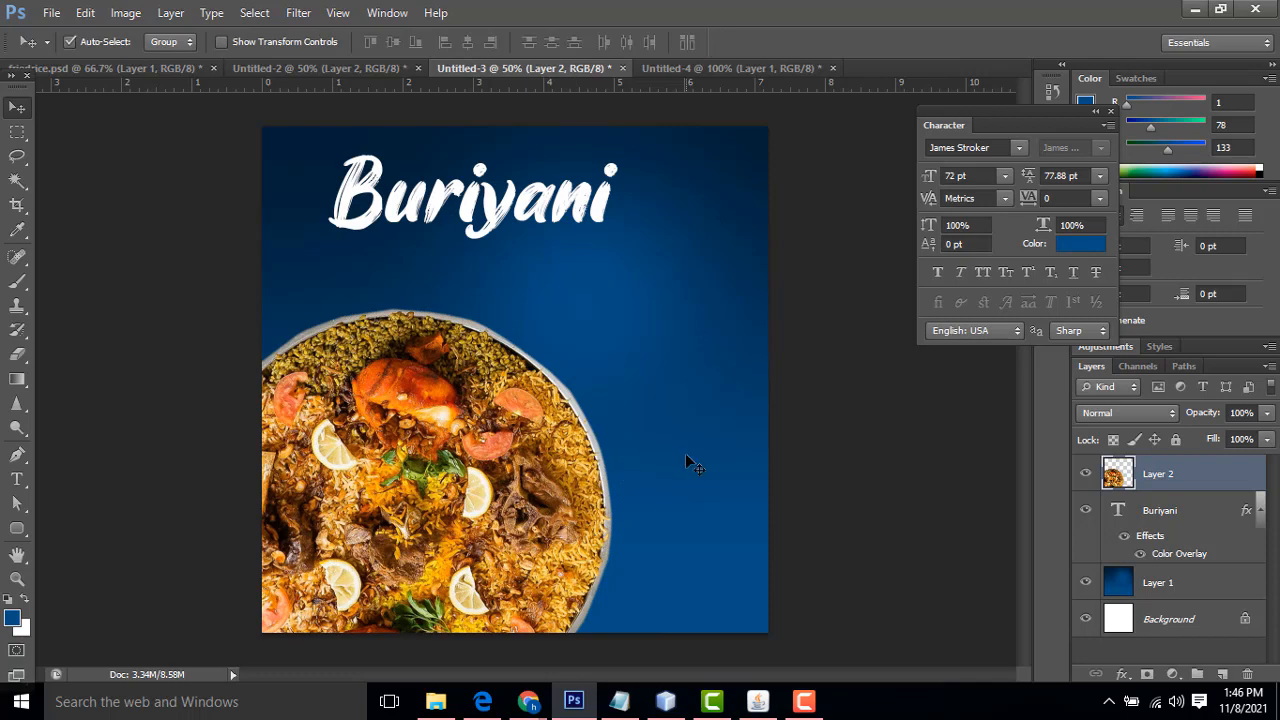
Trace a smooth Pen tool path along the platter's upper rim from the poster's left edge to the right side
{"action": "key", "text": "ctrl+plus"}
{"action": "key", "text": "ctrl+plus"}
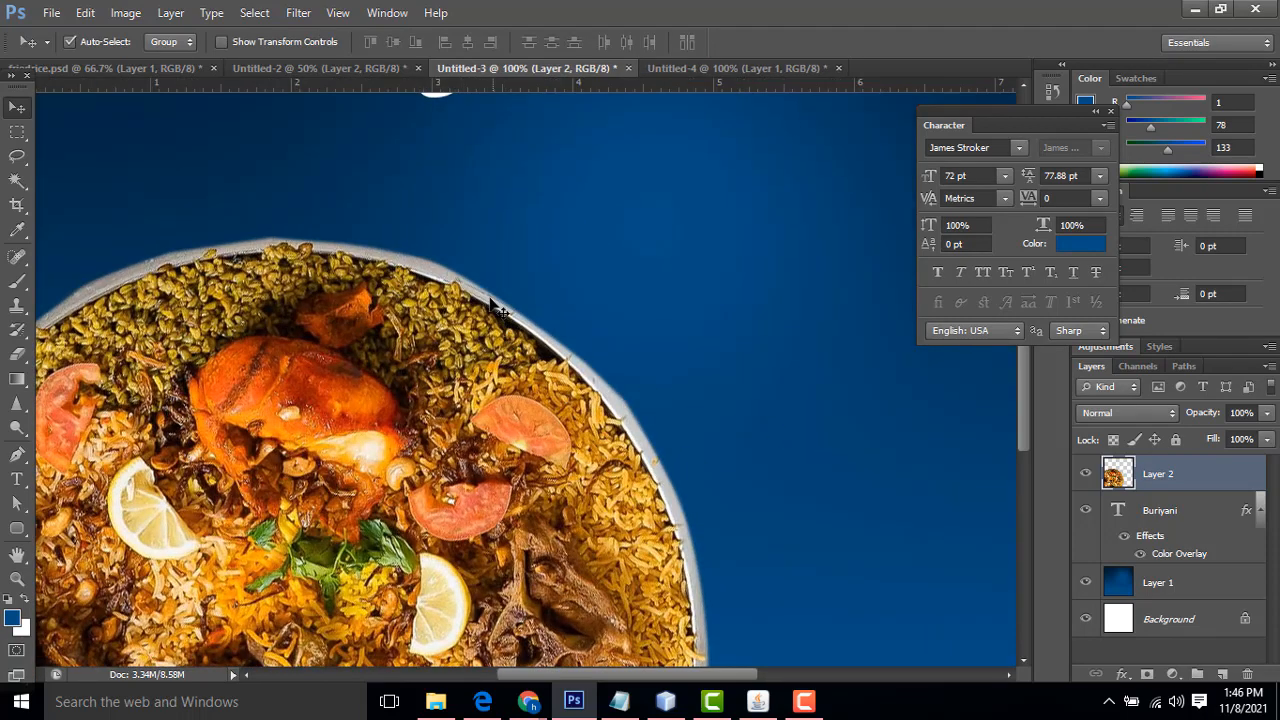
{"action": "left_click", "coordinate": [17, 455]}
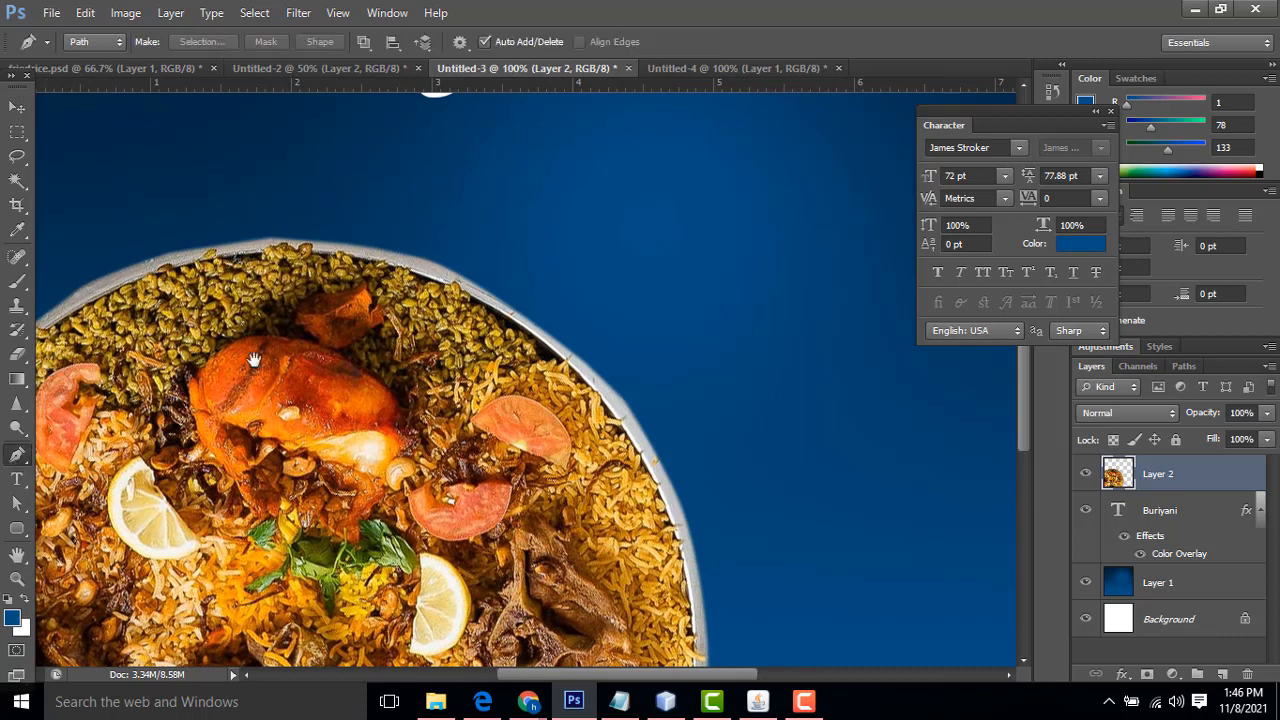
{"action": "left_click_drag", "start_coordinate": [249, 363], "coordinate": [481, 376]}
{"action": "left_click", "coordinate": [250, 364]}
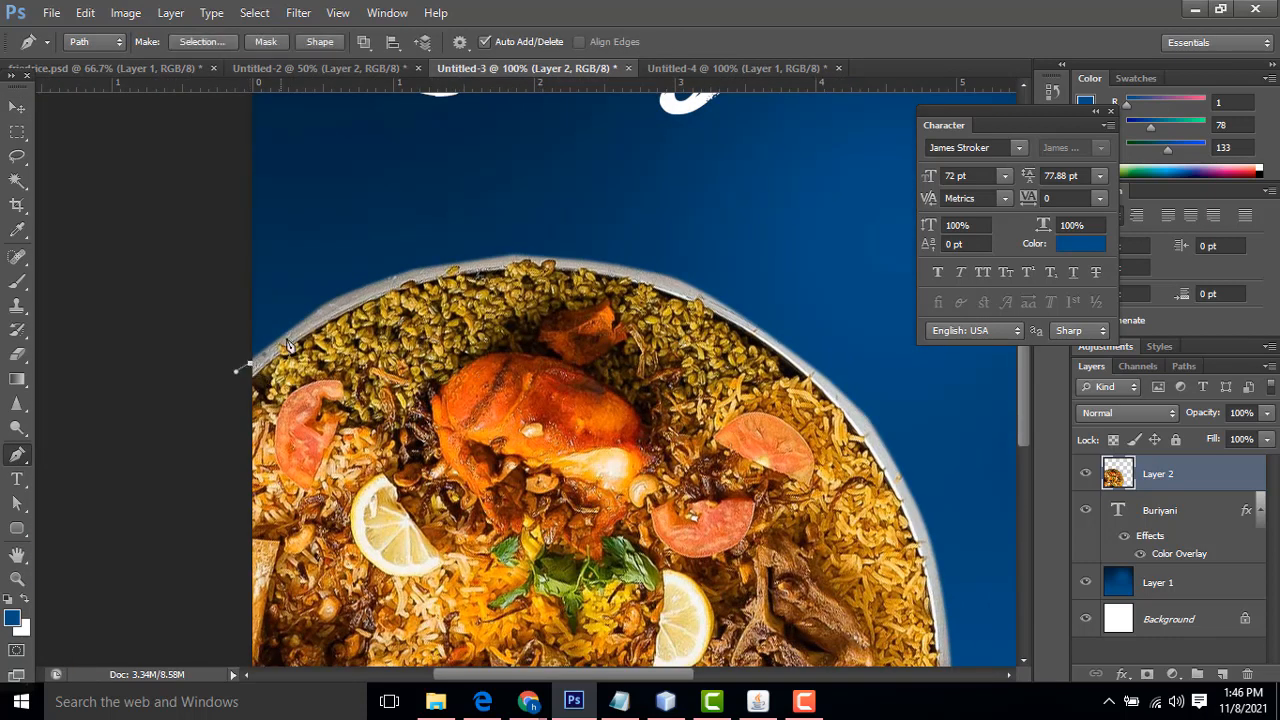
{"action": "left_click", "coordinate": [321, 308]}
{"action": "left_click", "coordinate": [512, 257]}
{"action": "left_click", "coordinate": [598, 259]}
{"action": "left_click", "coordinate": [648, 270]}
{"action": "left_click", "coordinate": [686, 285]}
{"action": "left_click", "coordinate": [759, 327]}
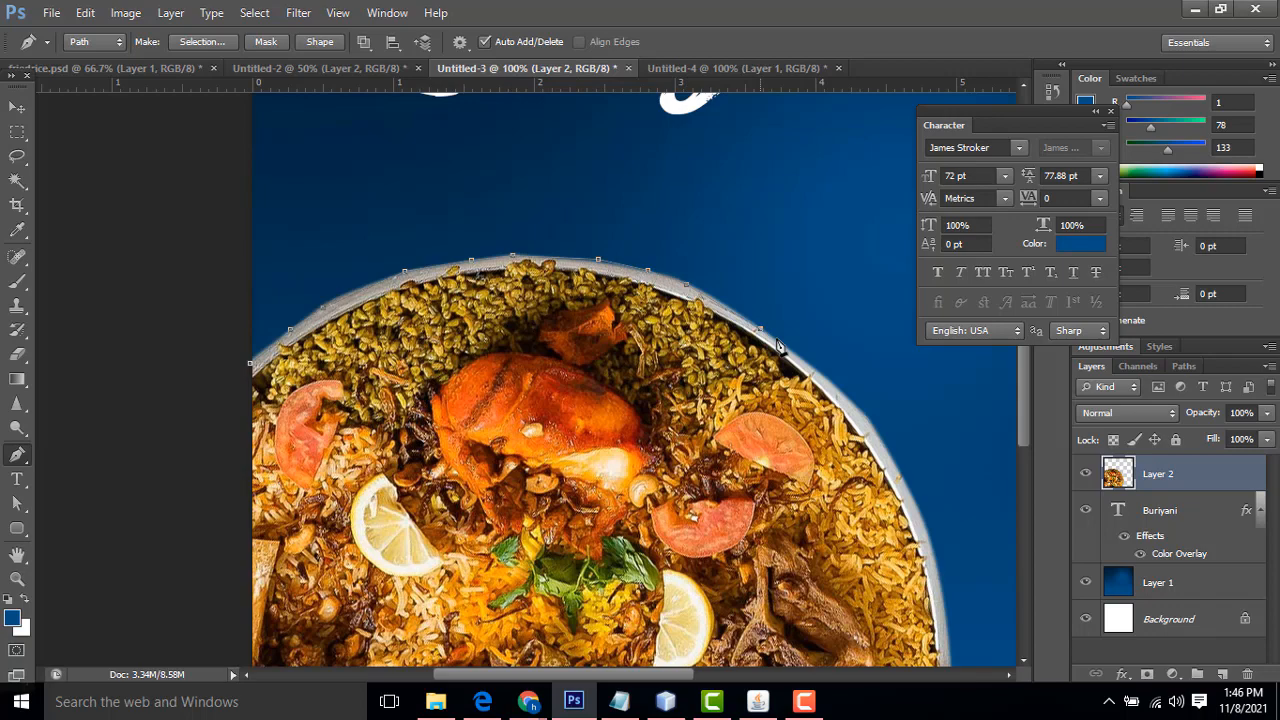
{"action": "left_click", "coordinate": [848, 393]}
{"action": "left_click", "coordinate": [869, 419]}
{"action": "left_click_drag", "start_coordinate": [977, 474], "coordinate": [728, 277]}
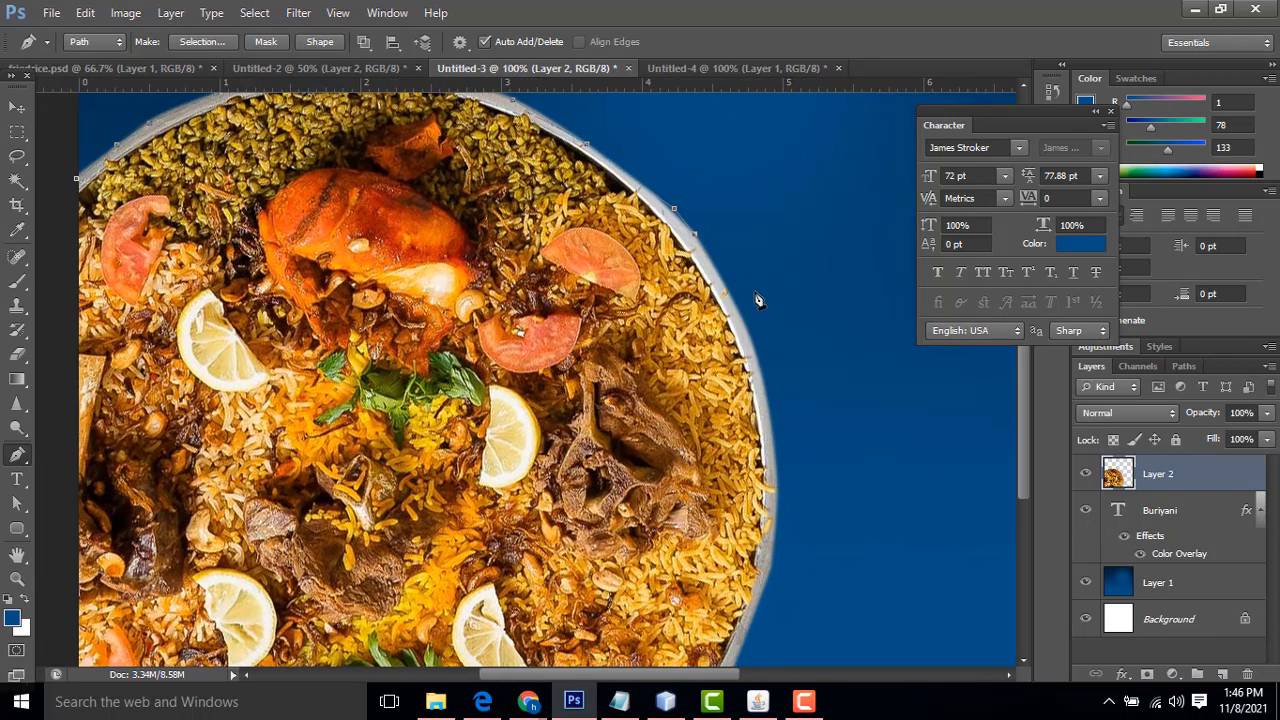
Extend the path through the blue background around the platter's outside and close it at the first anchor
{"action": "left_click", "coordinate": [756, 293]}
{"action": "left_click", "coordinate": [765, 256]}
{"action": "scroll", "coordinate": [800, 300], "scroll_direction": "up", "scroll_amount": 3}
{"action": "left_click", "coordinate": [720, 284]}
{"action": "left_click", "coordinate": [419, 198]}
{"action": "left_click", "coordinate": [360, 190]}
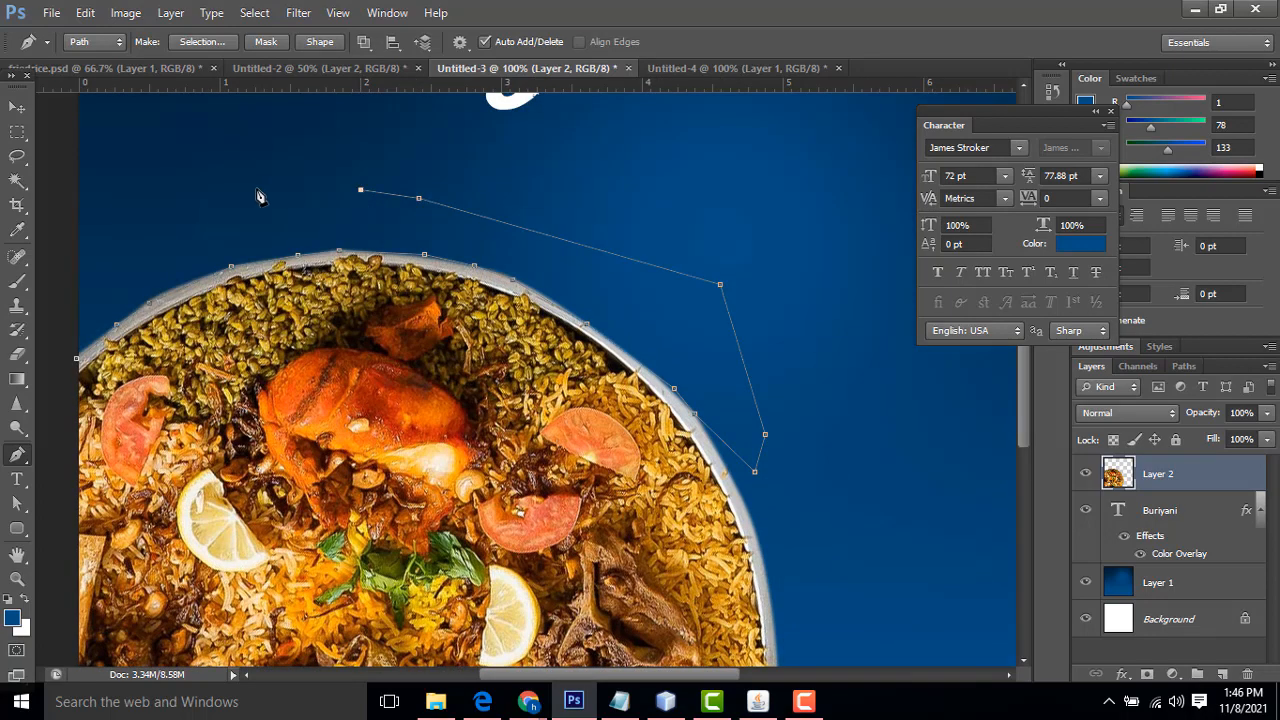
{"action": "left_click", "coordinate": [258, 189]}
{"action": "left_click", "coordinate": [182, 226]}
{"action": "left_click", "coordinate": [77, 357]}
{"action": "right_click", "coordinate": [378, 246]}
{"action": "left_click", "coordinate": [499, 425]}
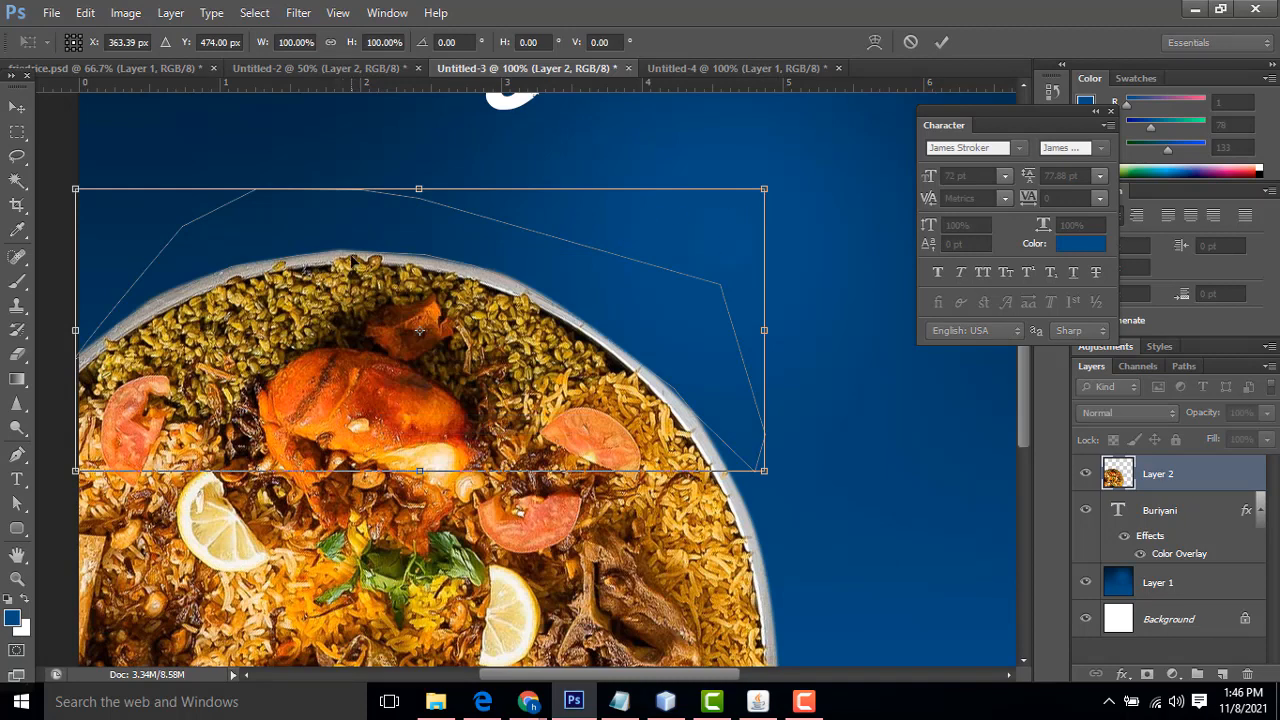
{"action": "right_click", "coordinate": [352, 262]}
{"action": "key", "text": "Escape"}
{"action": "left_click", "coordinate": [14, 107]}
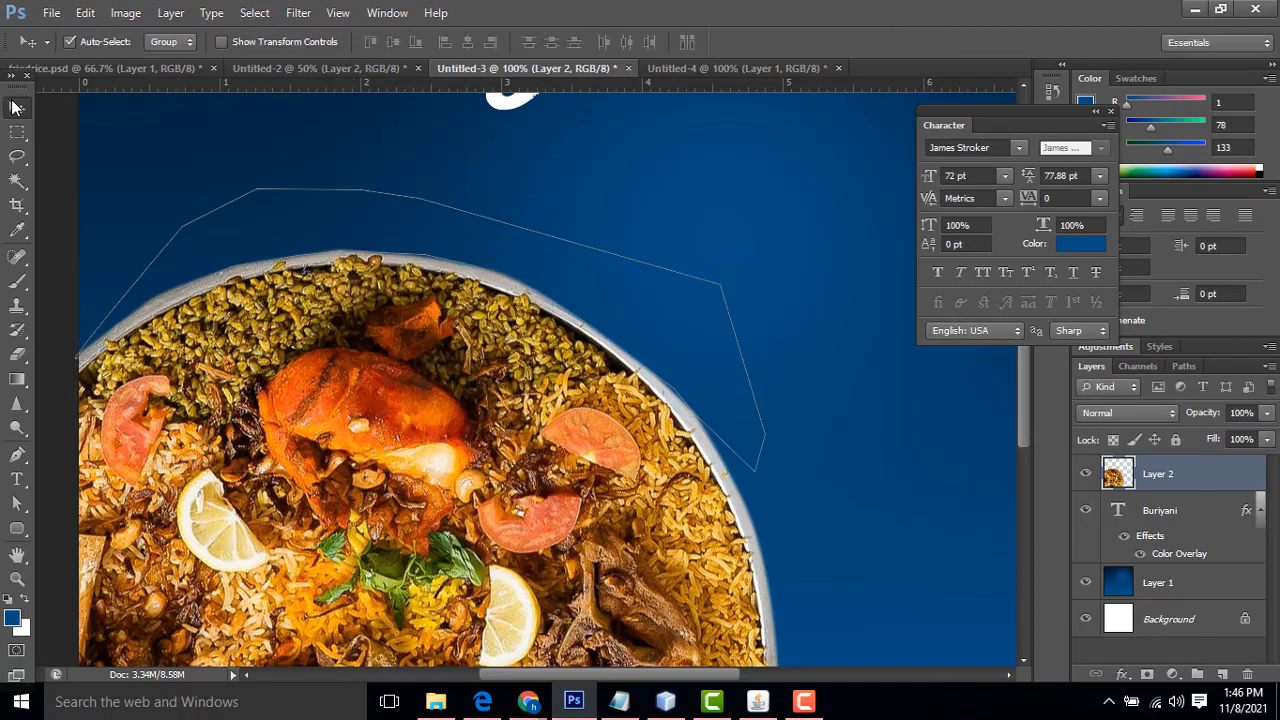
Make a selection with a 1.5 px feather from the work path to trim the platter's uneven rim, and deselect
{"action": "left_click", "coordinate": [1186, 368]}
{"action": "right_click", "coordinate": [1183, 392]}
{"action": "left_click", "coordinate": [1161, 449]}
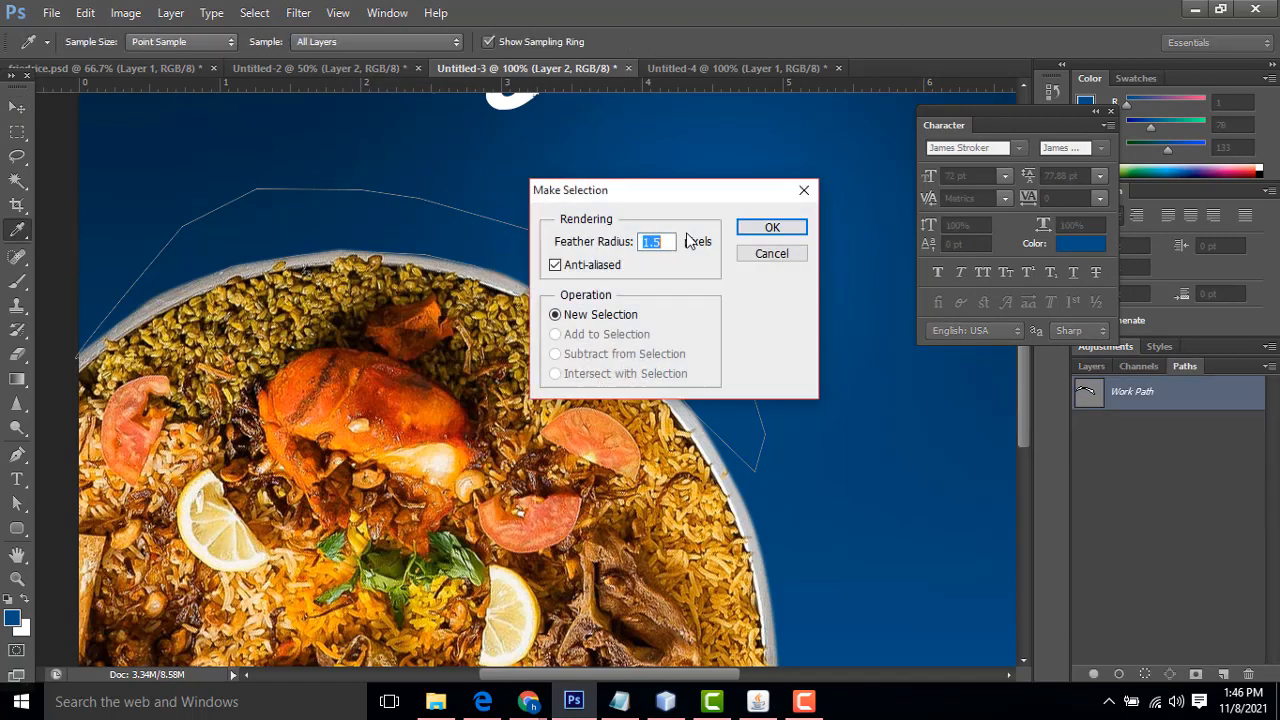
{"action": "left_click", "coordinate": [752, 228]}
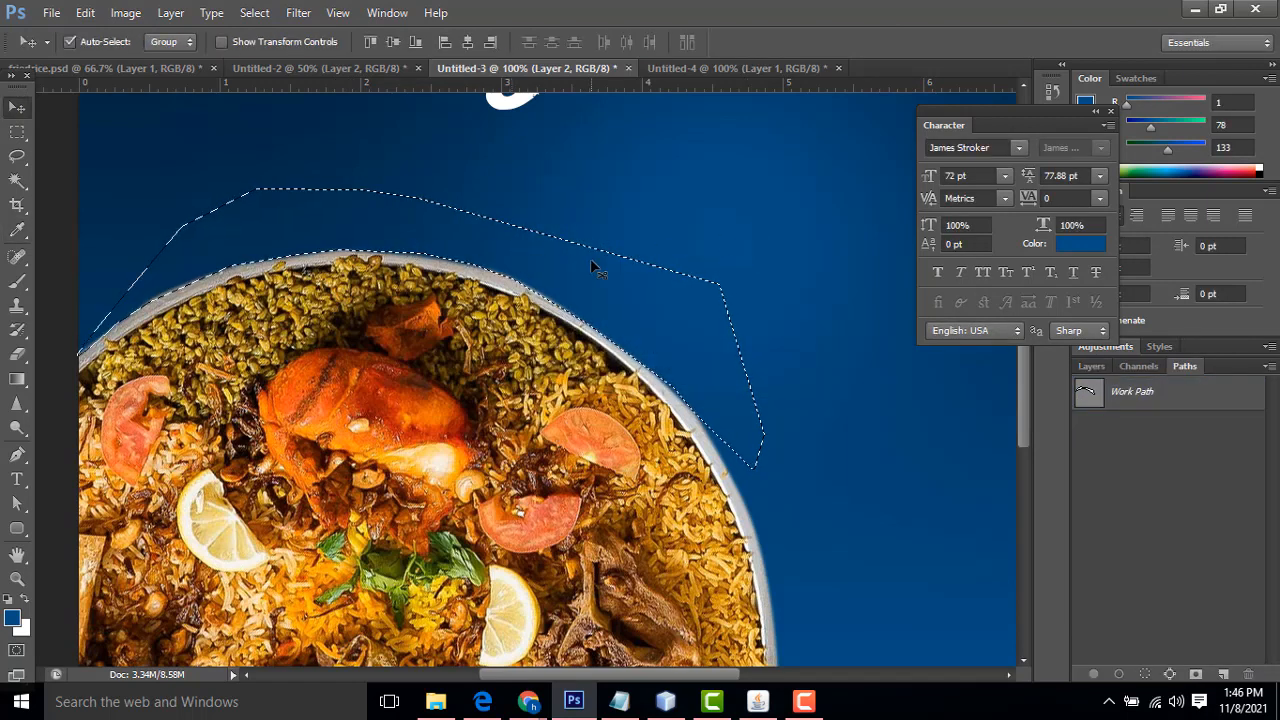
{"action": "key", "text": "ctrl+d"}
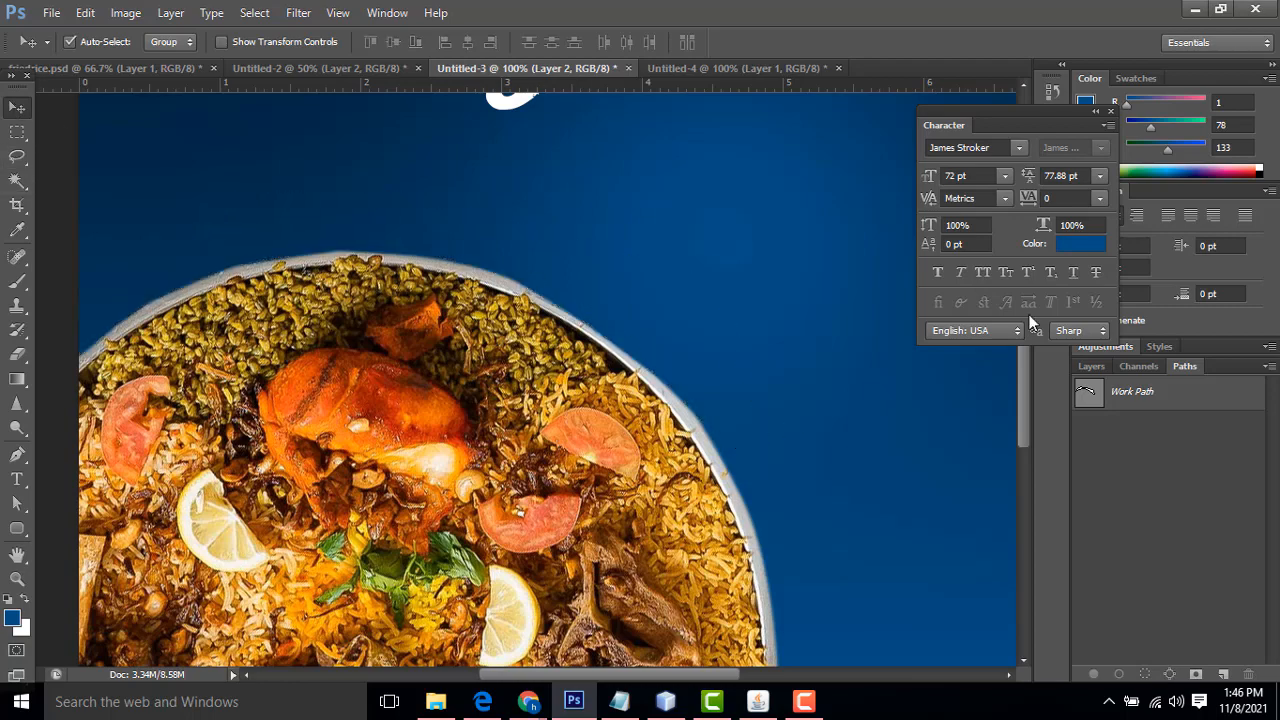
Duplicate the platter layer, Layer 2
{"action": "key", "text": "ctrl+minus"}
{"action": "key", "text": "ctrl+minus"}
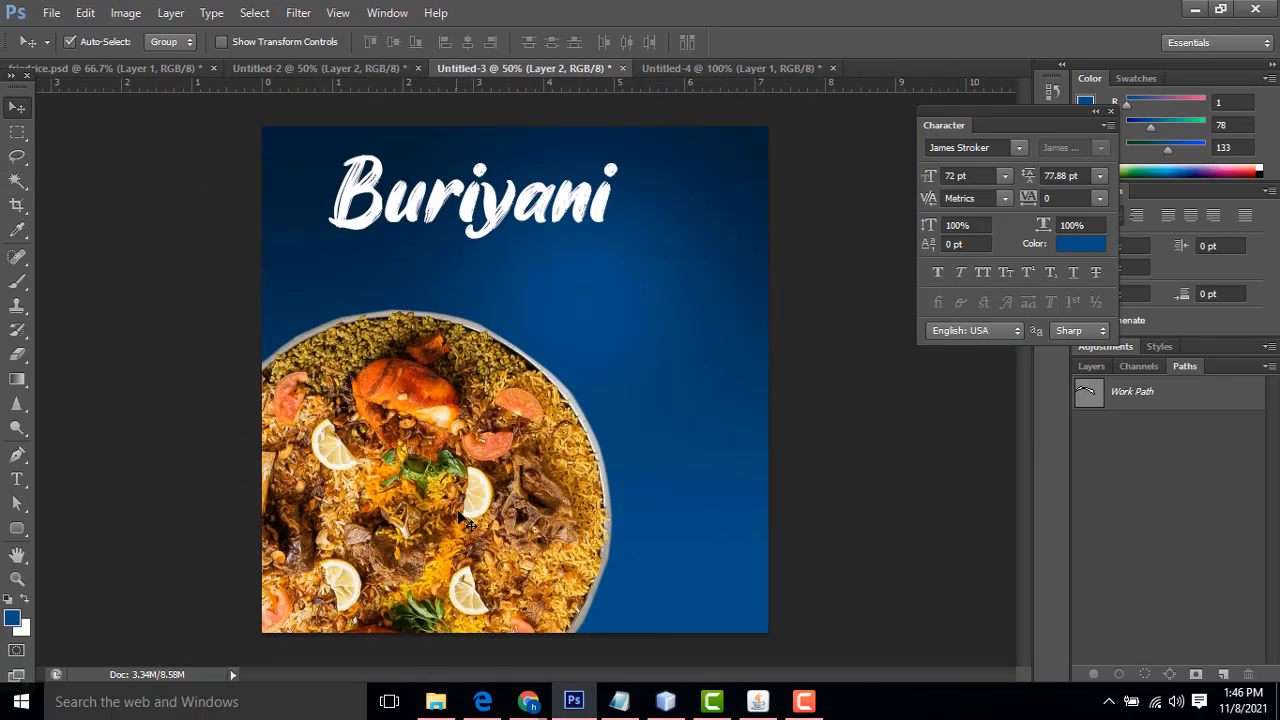
{"action": "left_click", "coordinate": [1092, 366]}
{"action": "left_click_drag", "start_coordinate": [1193, 479], "coordinate": [1222, 674]}
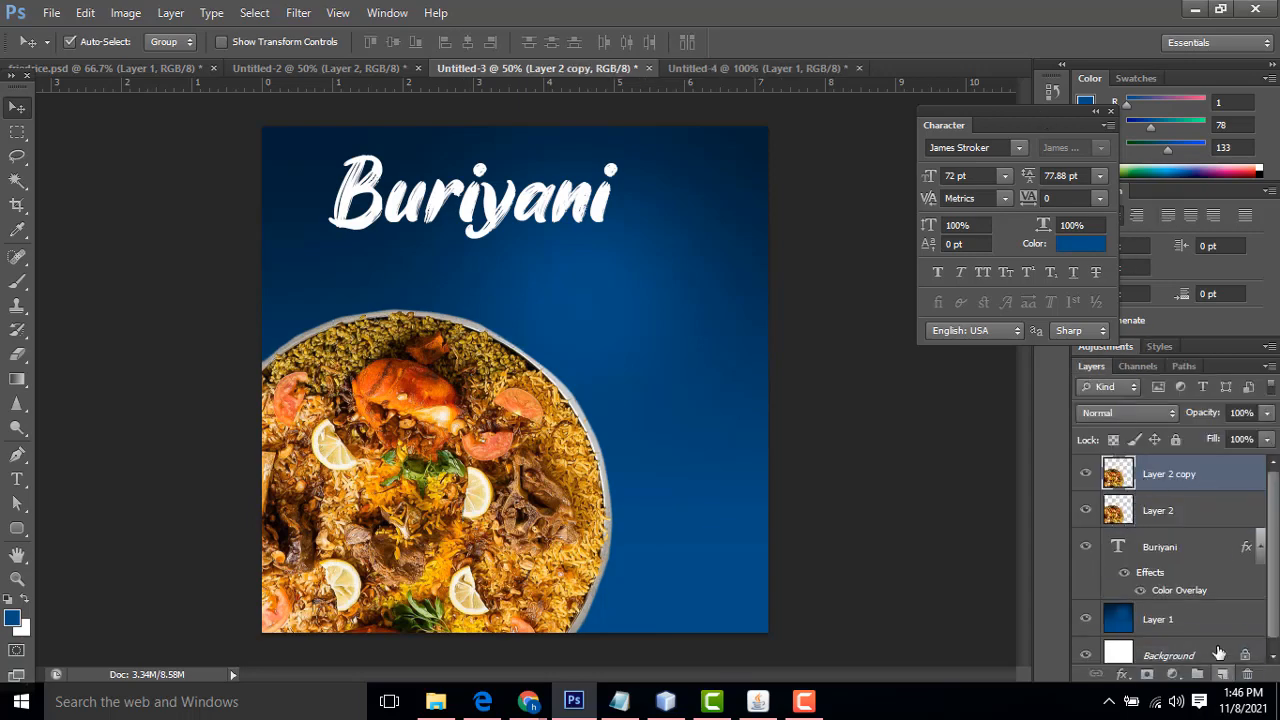
{"action": "left_click", "coordinate": [1148, 512]}
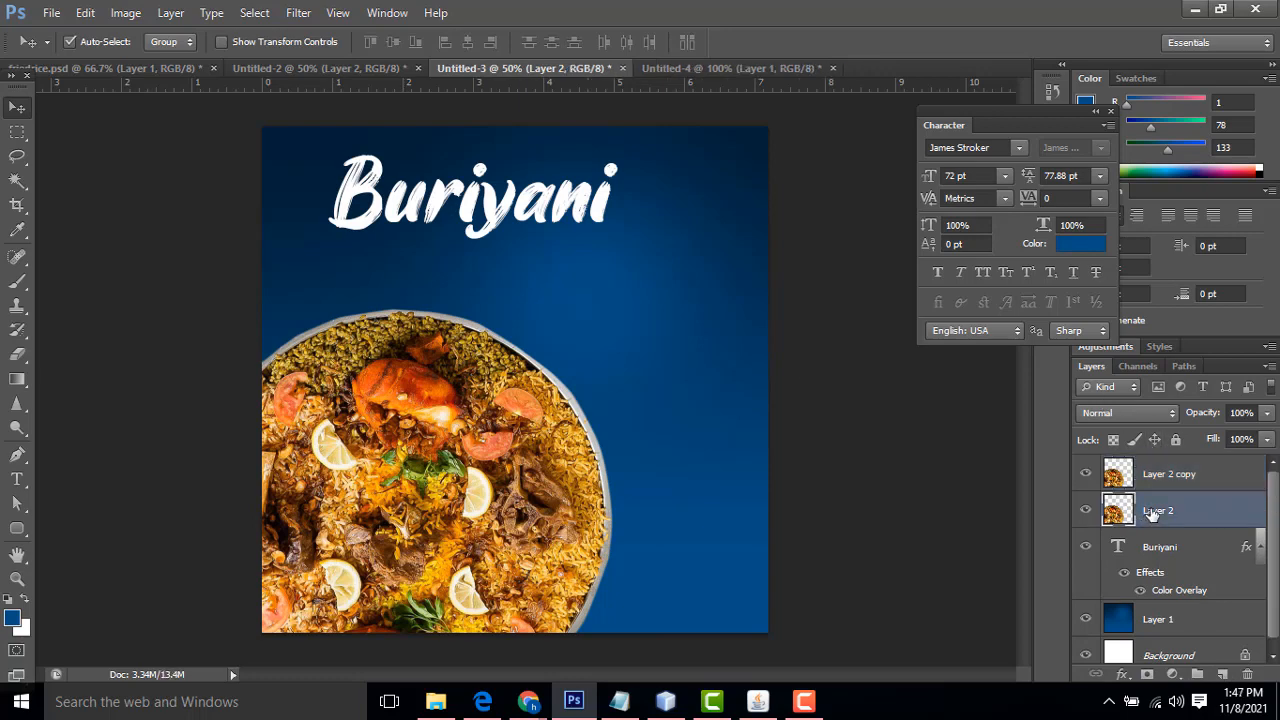
{"action": "key", "text": "ctrl+t"}
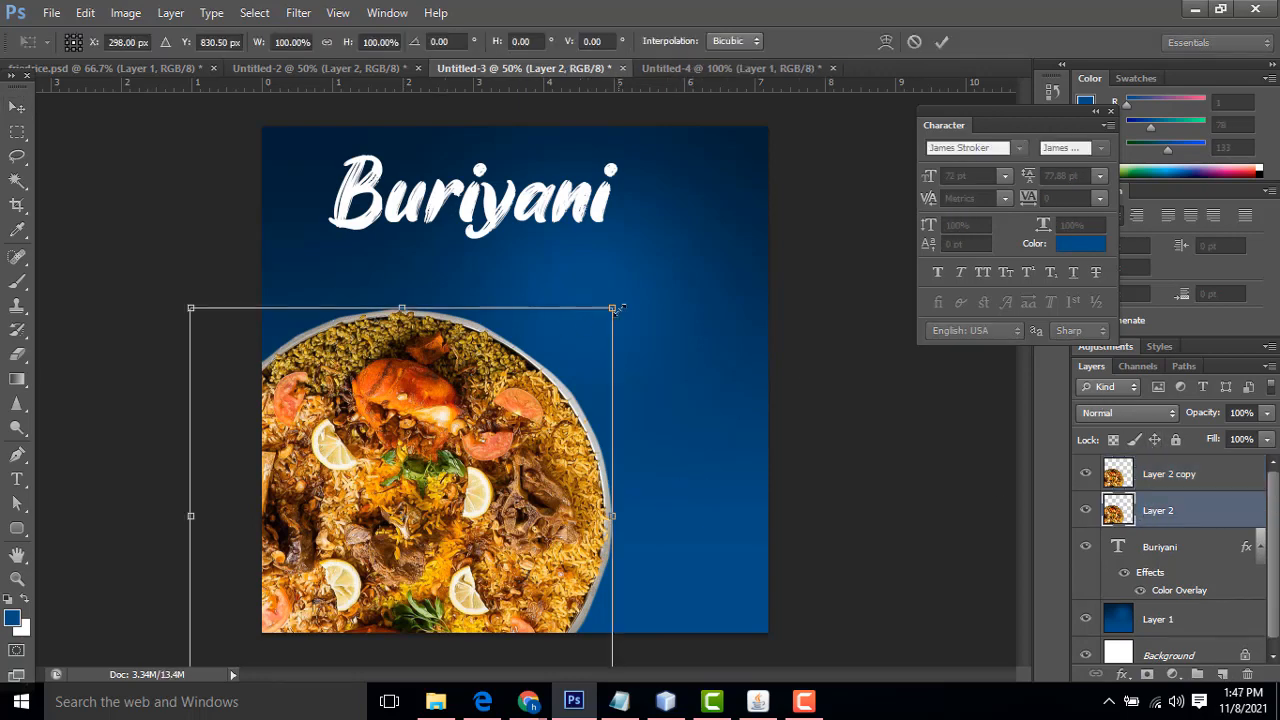
{"action": "left_click_drag", "start_coordinate": [610, 310], "coordinate": [596, 320]}
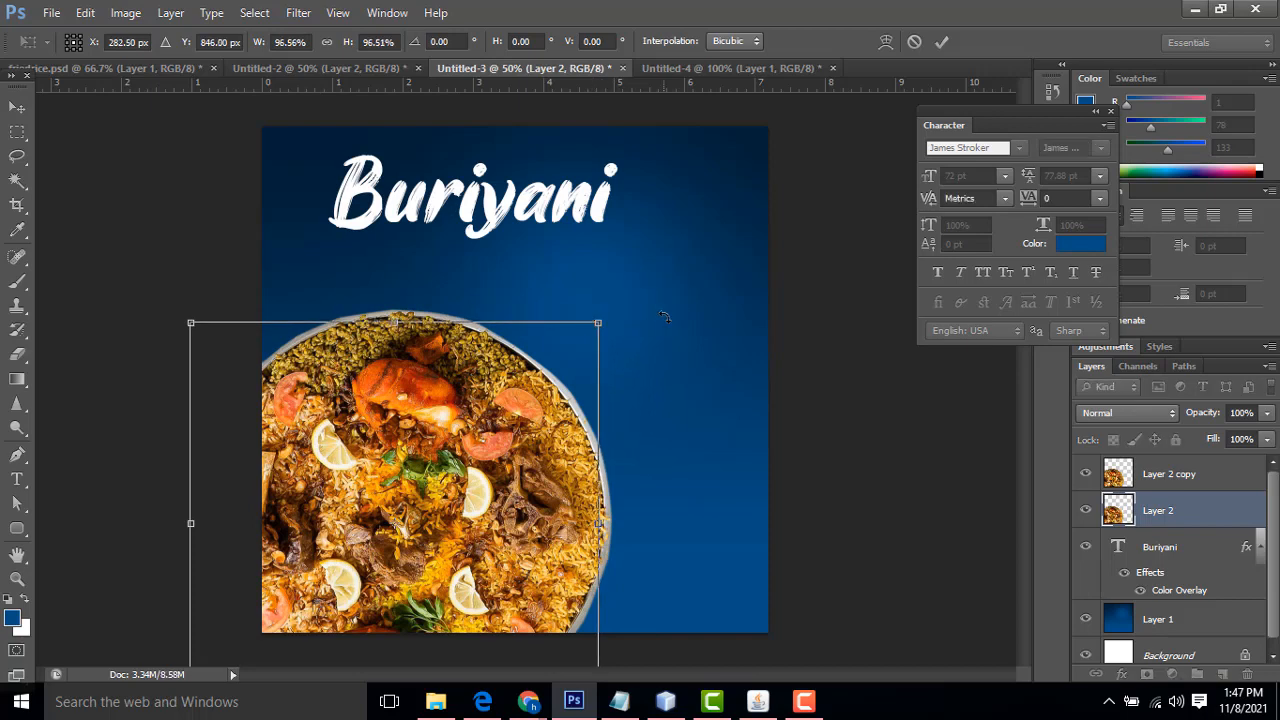
{"action": "key", "text": "Return"}
Scale the platter copy, Layer 2 copy, down slightly so that the original platter's rim extends beyond it
{"action": "left_click", "coordinate": [1212, 476]}
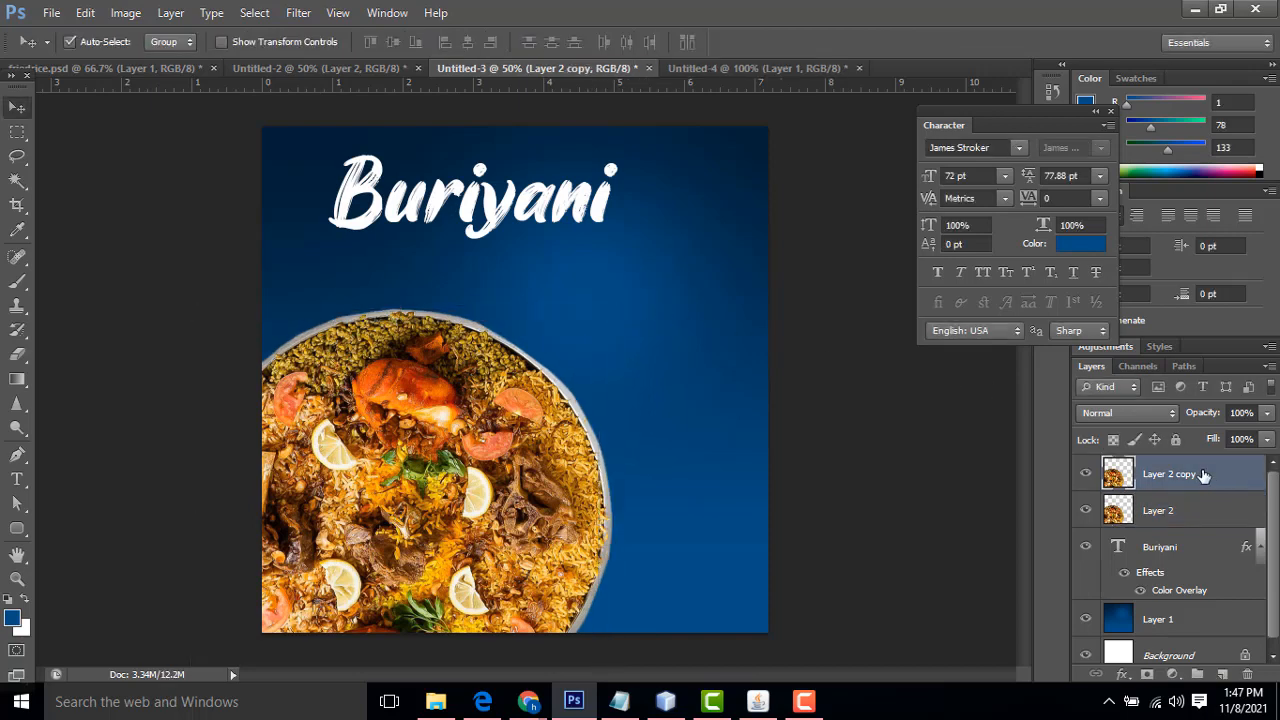
{"action": "key", "text": "ctrl+t"}
{"action": "left_click_drag", "start_coordinate": [604, 314], "coordinate": [595, 322]}
{"action": "key", "text": "Return"}
Apply a black (000000) Color Overlay at 100% opacity to the lower platter layer, Layer 2
{"action": "left_click", "coordinate": [1206, 505]}
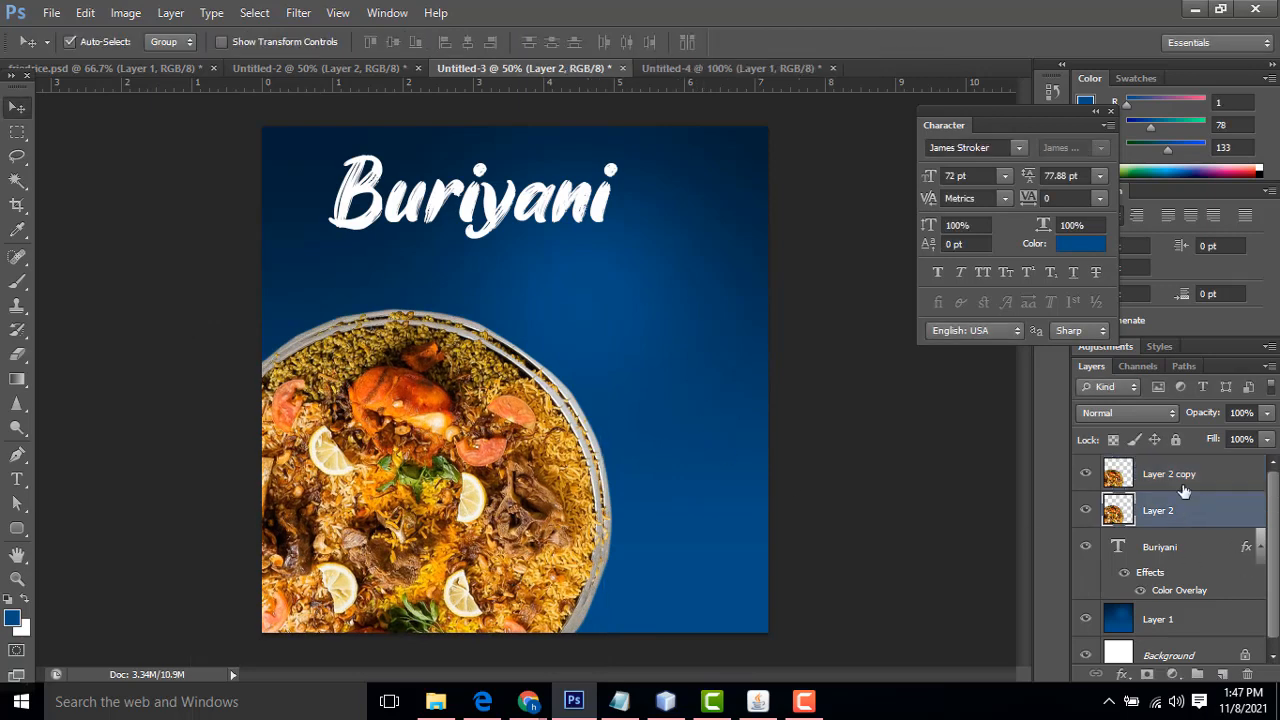
{"action": "double_click", "coordinate": [1208, 515]}
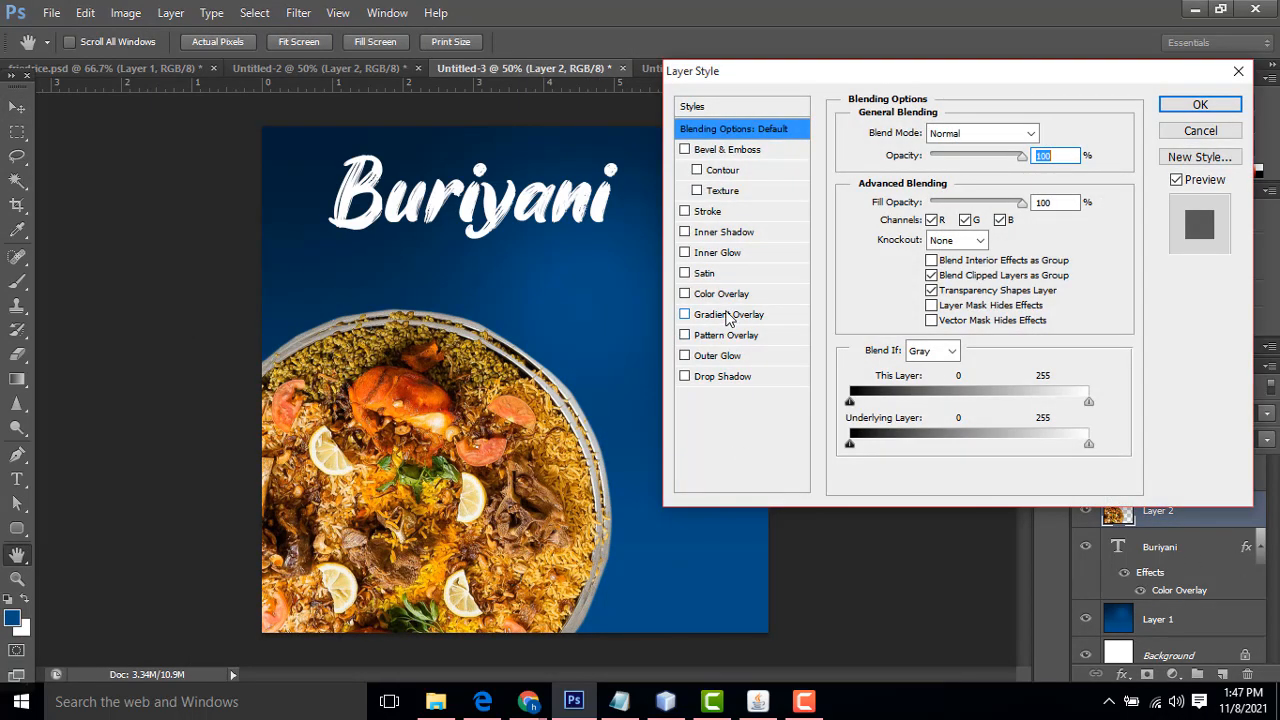
{"action": "left_click", "coordinate": [722, 296]}
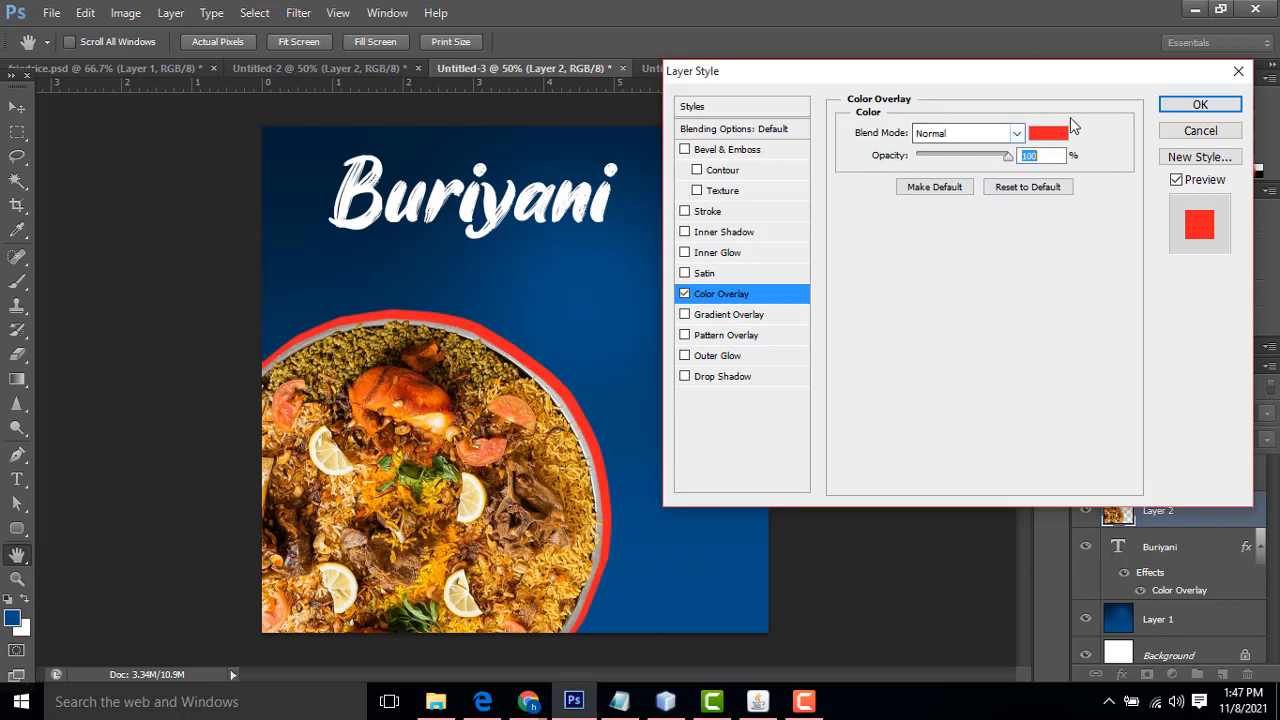
{"action": "left_click", "coordinate": [1060, 128]}
{"action": "mouse_move", "coordinate": [781, 233]}
{"action": "left_mouse_down"}
{"action": "mouse_move", "coordinate": [598, 362]}
{"action": "mouse_move", "coordinate": [550, 417]}
{"action": "left_mouse_up"}
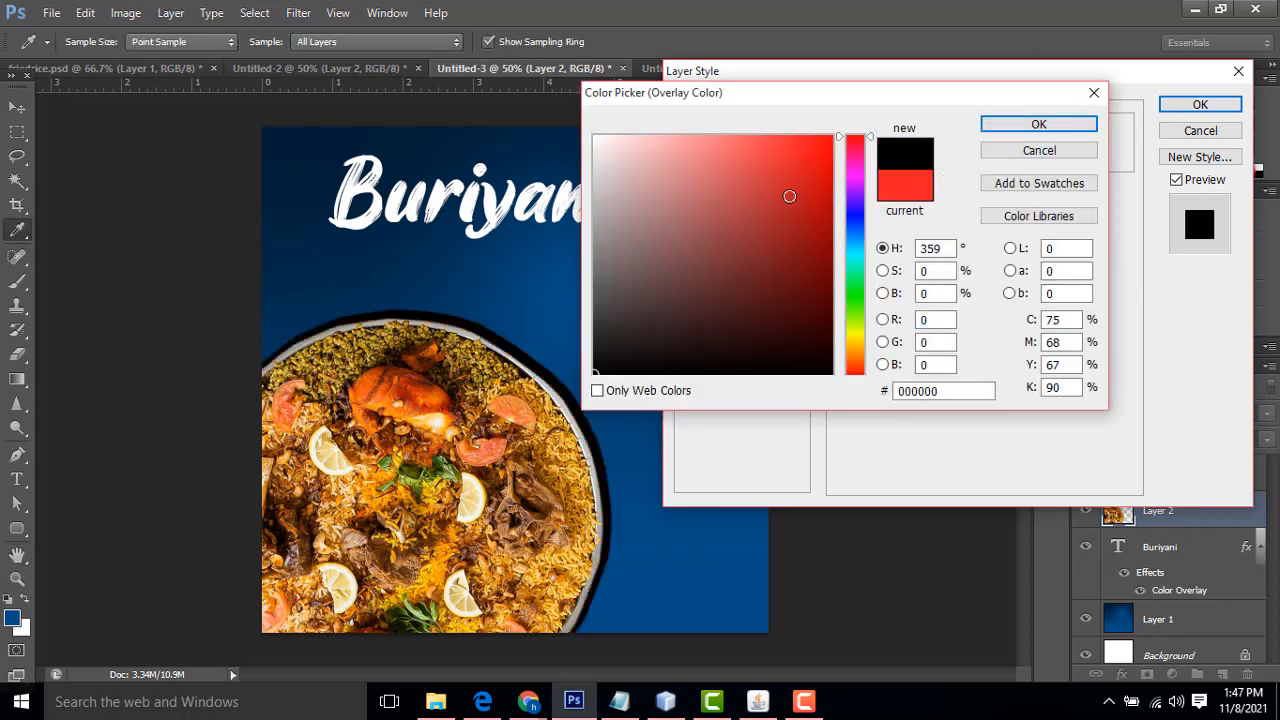
{"action": "left_click", "coordinate": [1090, 124]}
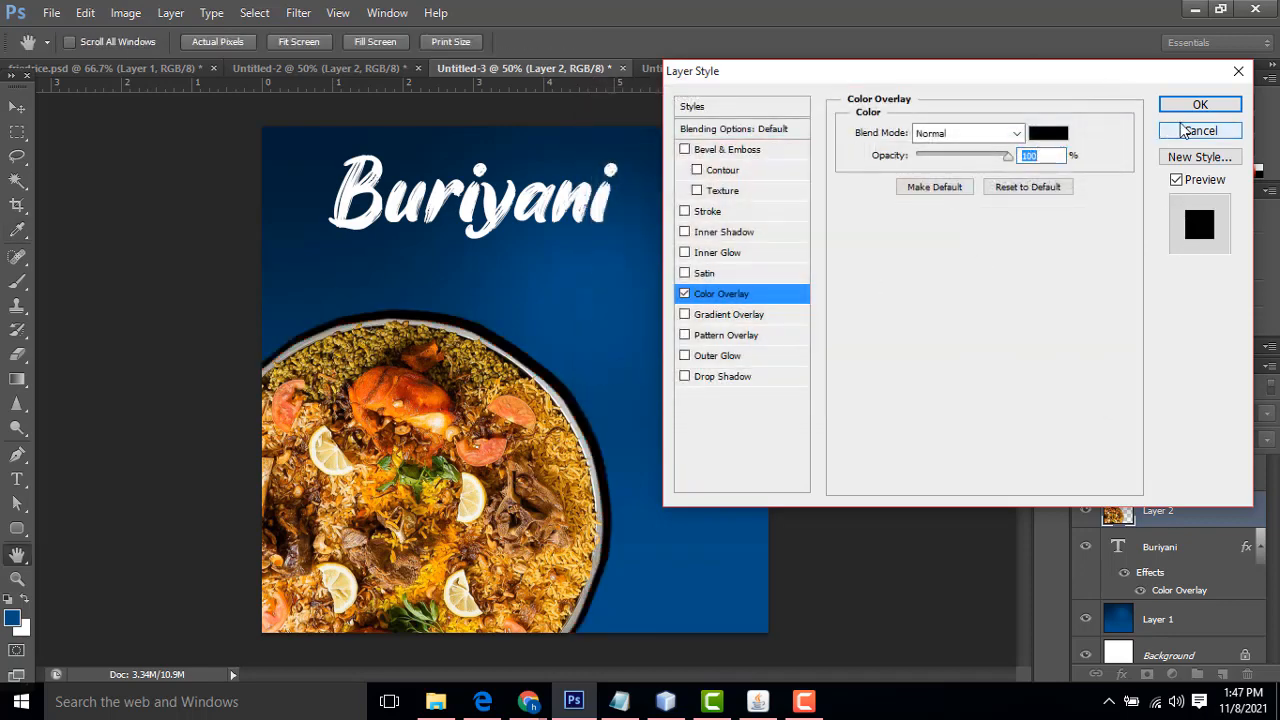
{"action": "left_click", "coordinate": [1199, 106]}
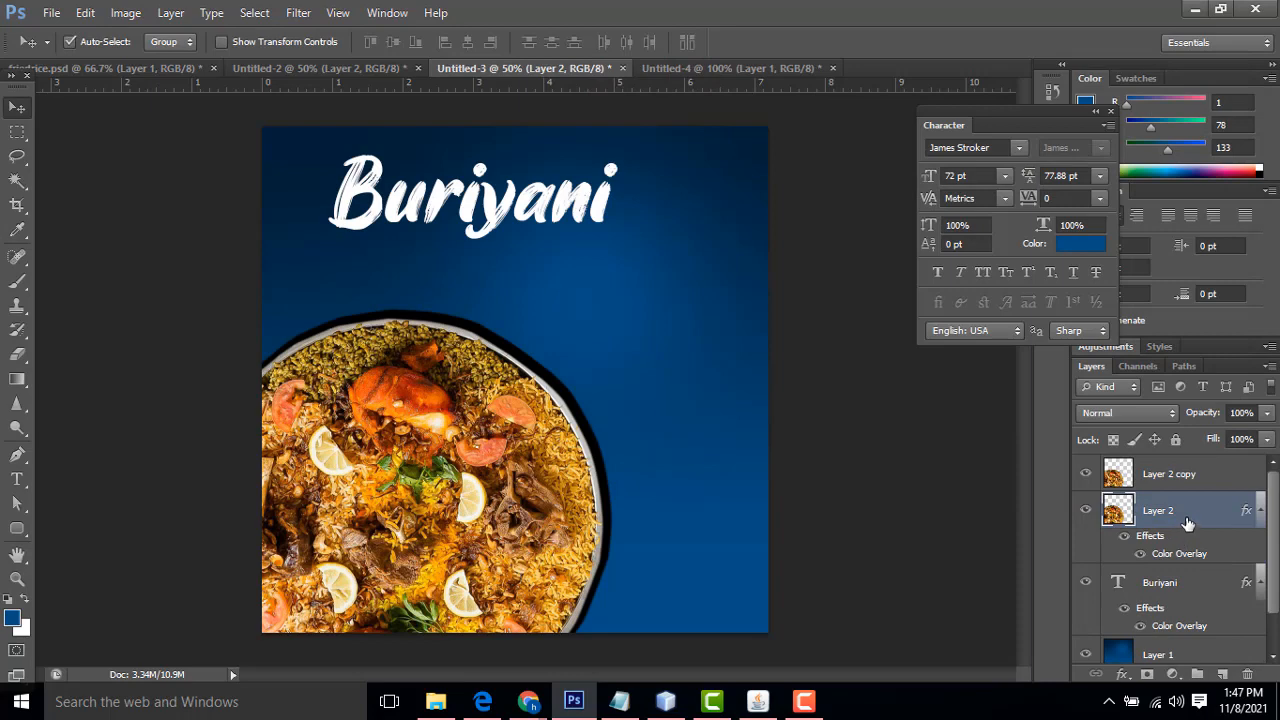
Set the opacity of the black platter layer, Layer 2, to 50%
{"action": "left_click", "coordinate": [1248, 414]}
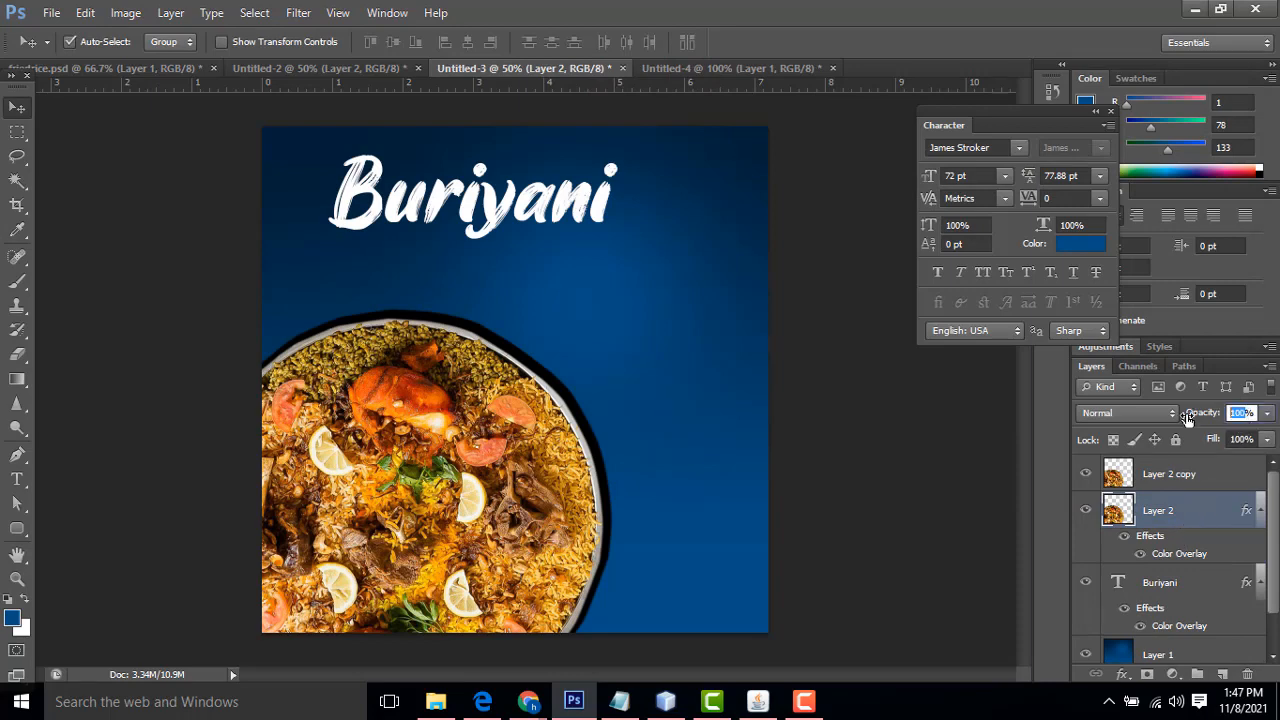
{"action": "type", "text": "5"}
{"action": "key", "text": "Return"}
{"action": "type", "text": "50"}
{"action": "key", "text": "Return"}
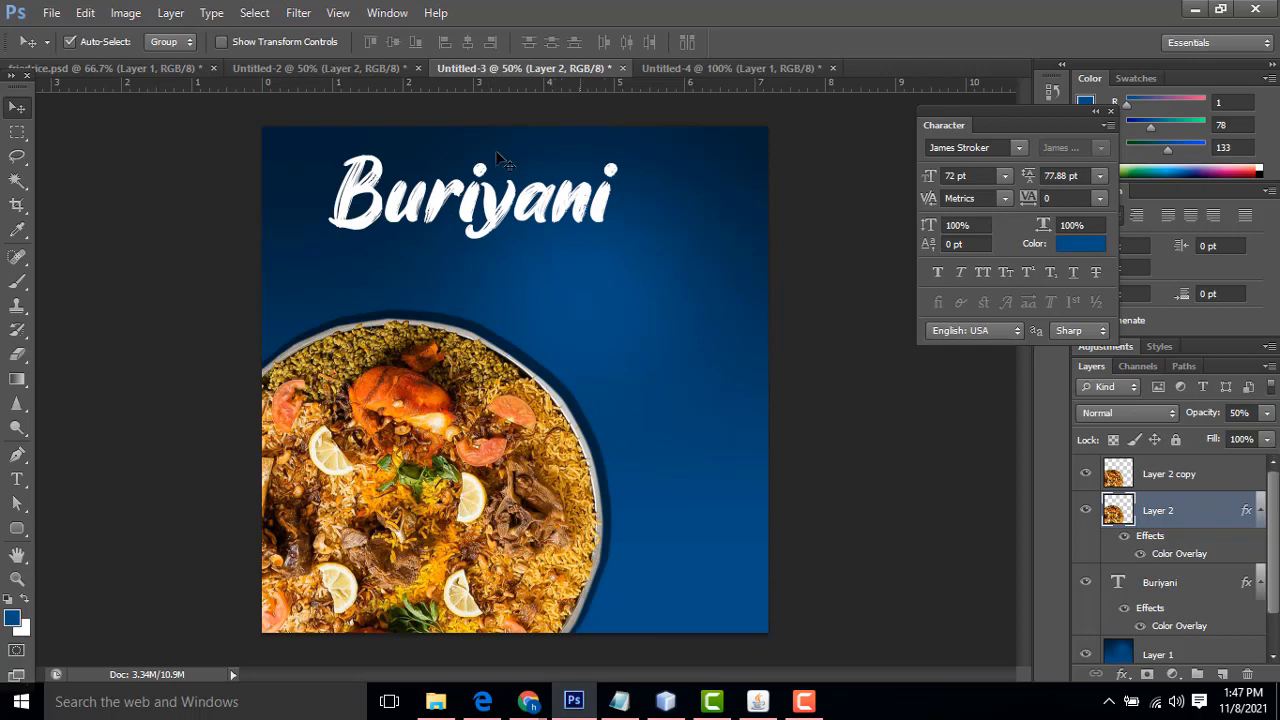
Soften the platter's shadow layer with a Gaussian Blur of 16.8 pixels
{"action": "left_click", "coordinate": [298, 13]}
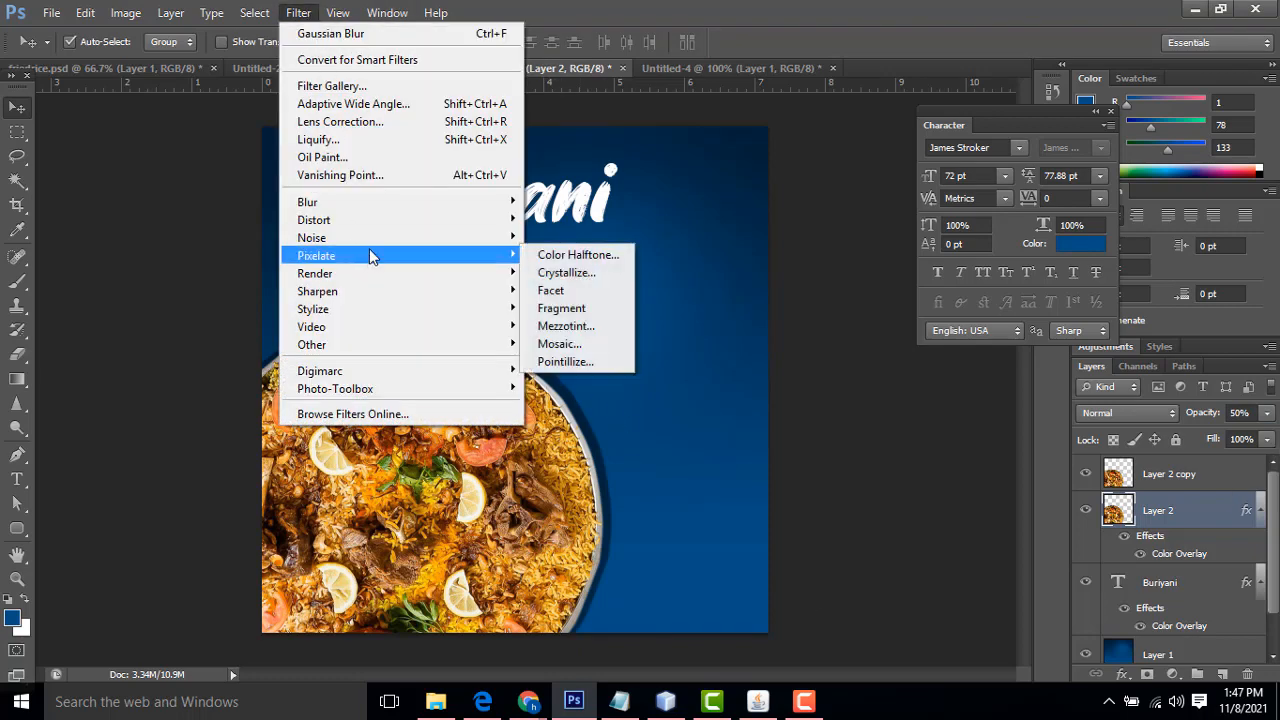
{"action": "mouse_move", "coordinate": [476, 214]}
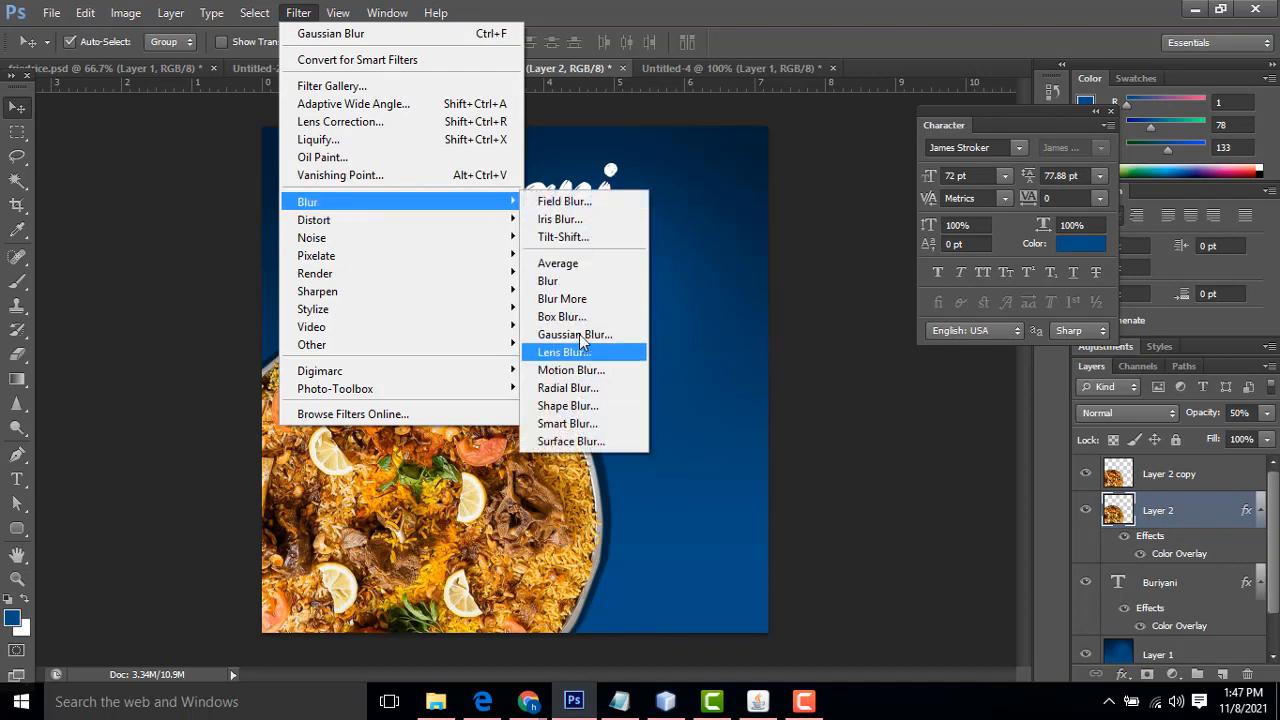
{"action": "left_click", "coordinate": [579, 334]}
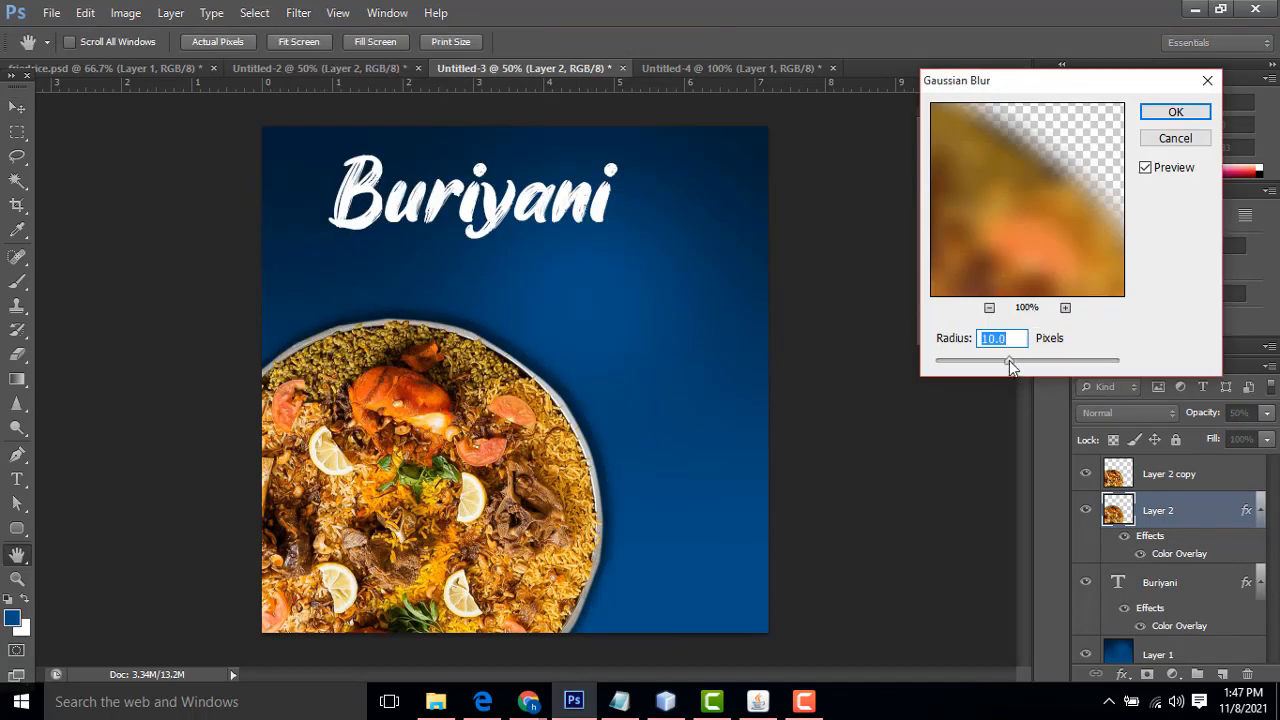
{"action": "mouse_move", "coordinate": [1010, 366]}
{"action": "left_mouse_down"}
{"action": "mouse_move", "coordinate": [987, 363]}
{"action": "mouse_move", "coordinate": [1016, 364]}
{"action": "left_mouse_up"}
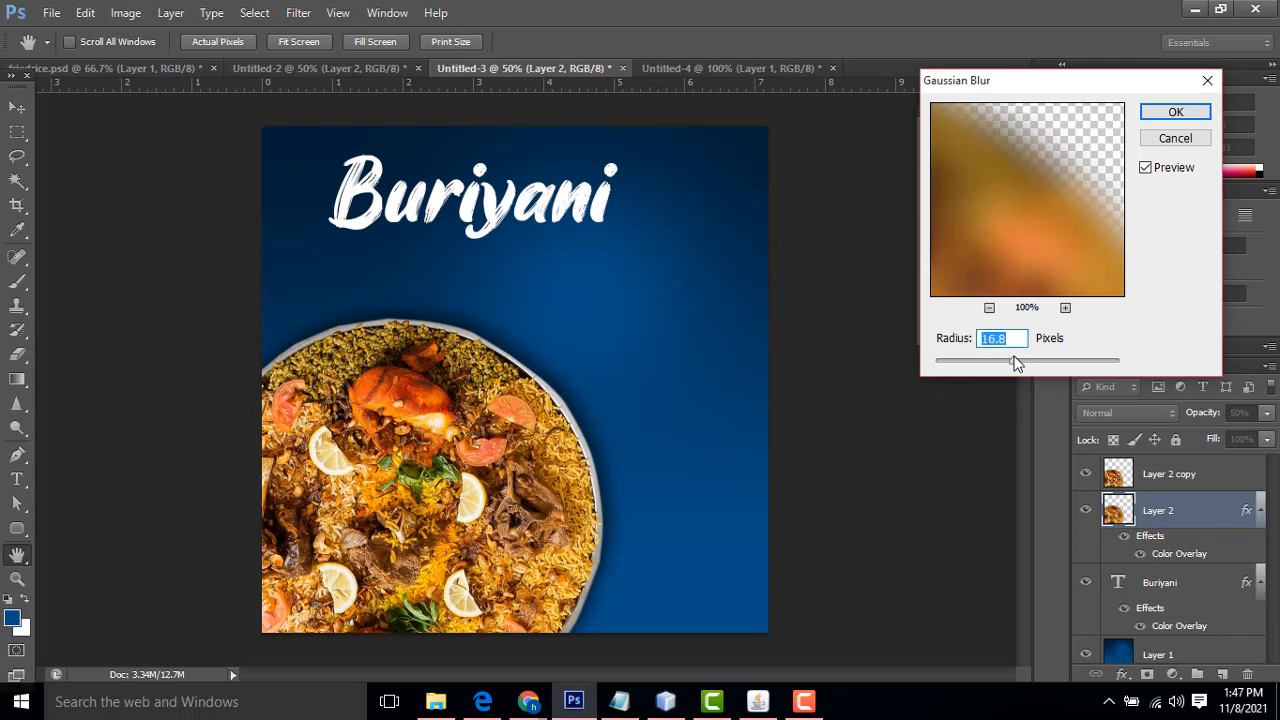
{"action": "left_click", "coordinate": [1141, 114]}
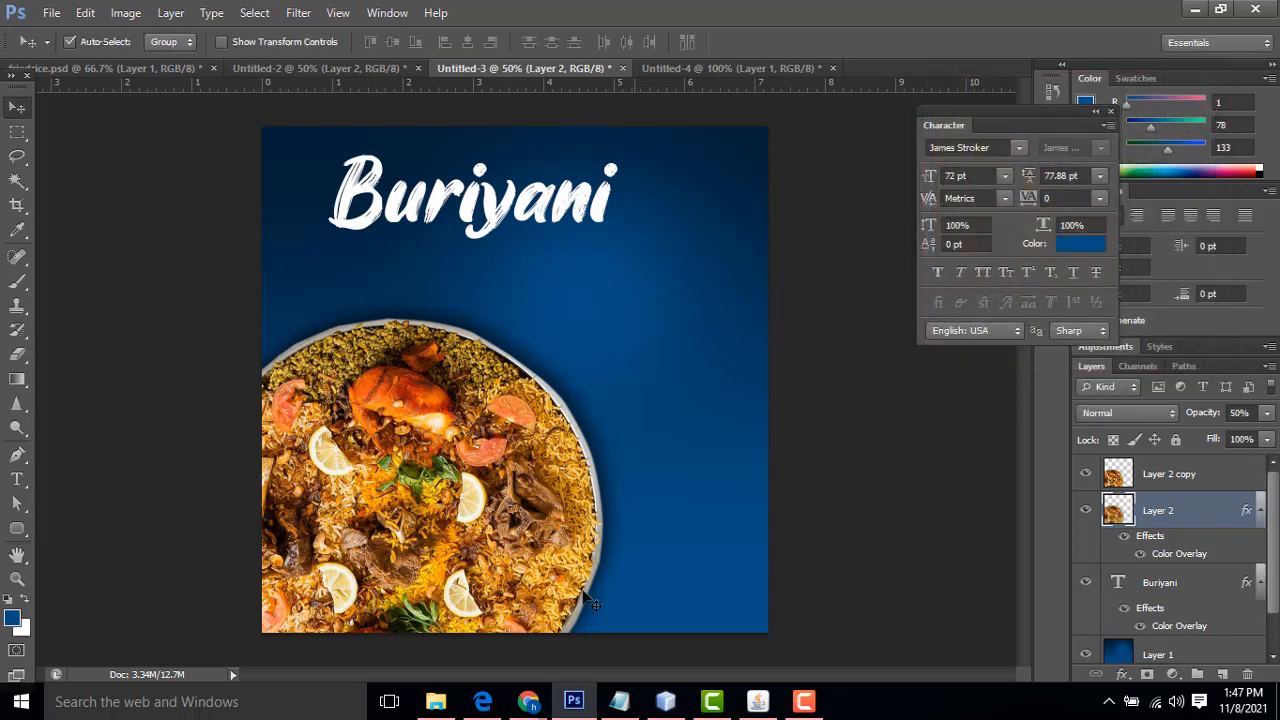
Increase the contrast of Layer 2 copy with Levels, setting the black input to 15 and the white input to 249
{"action": "right_click", "coordinate": [450, 464]}
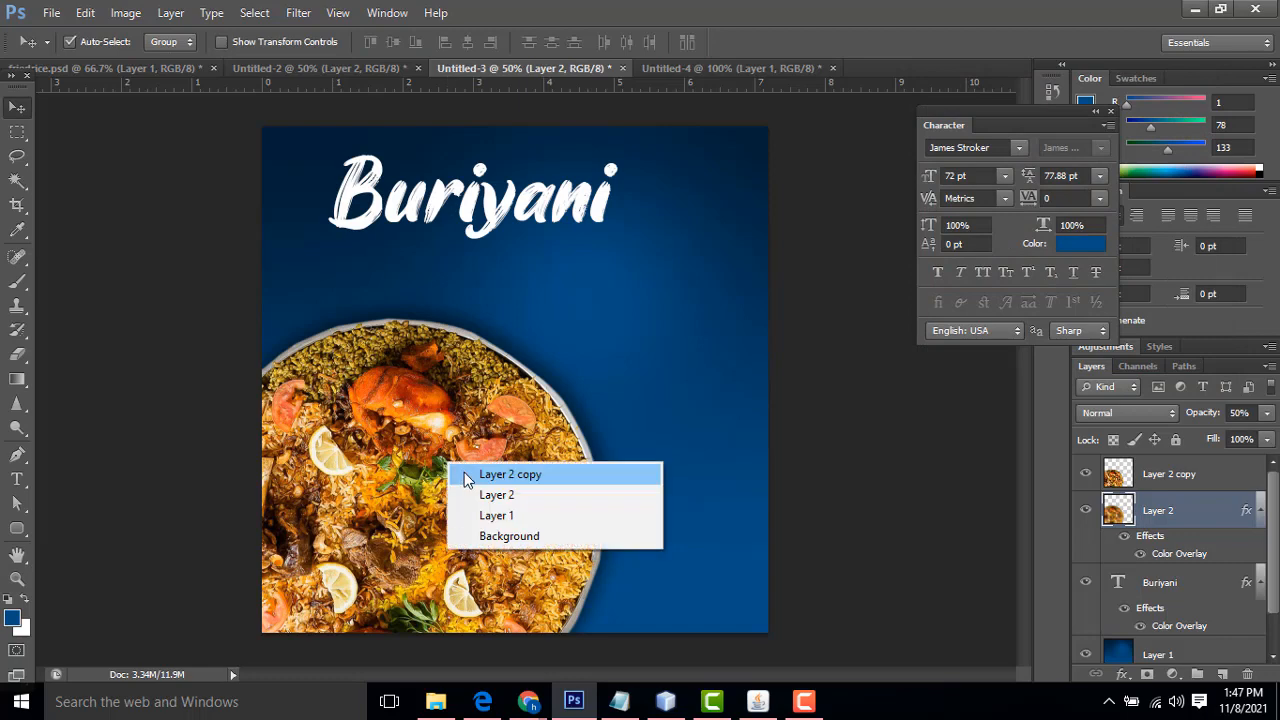
{"action": "left_click", "coordinate": [468, 475]}
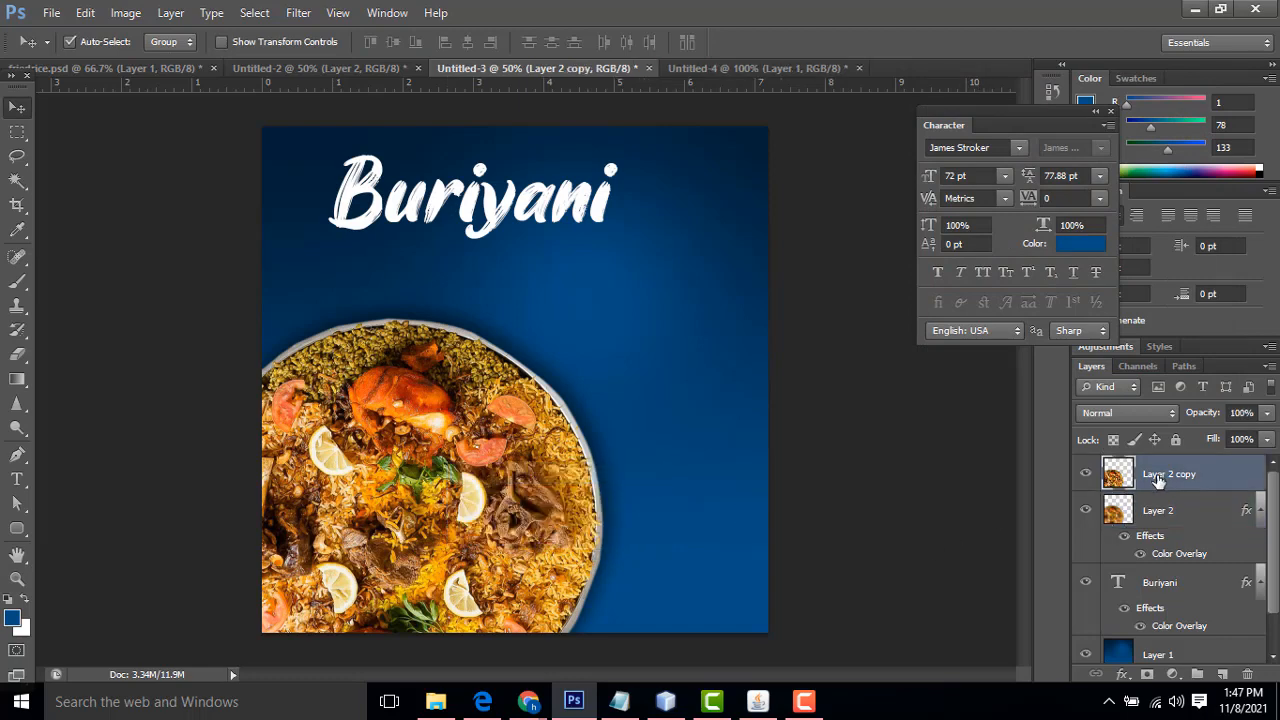
{"action": "key", "text": "ctrl+l"}
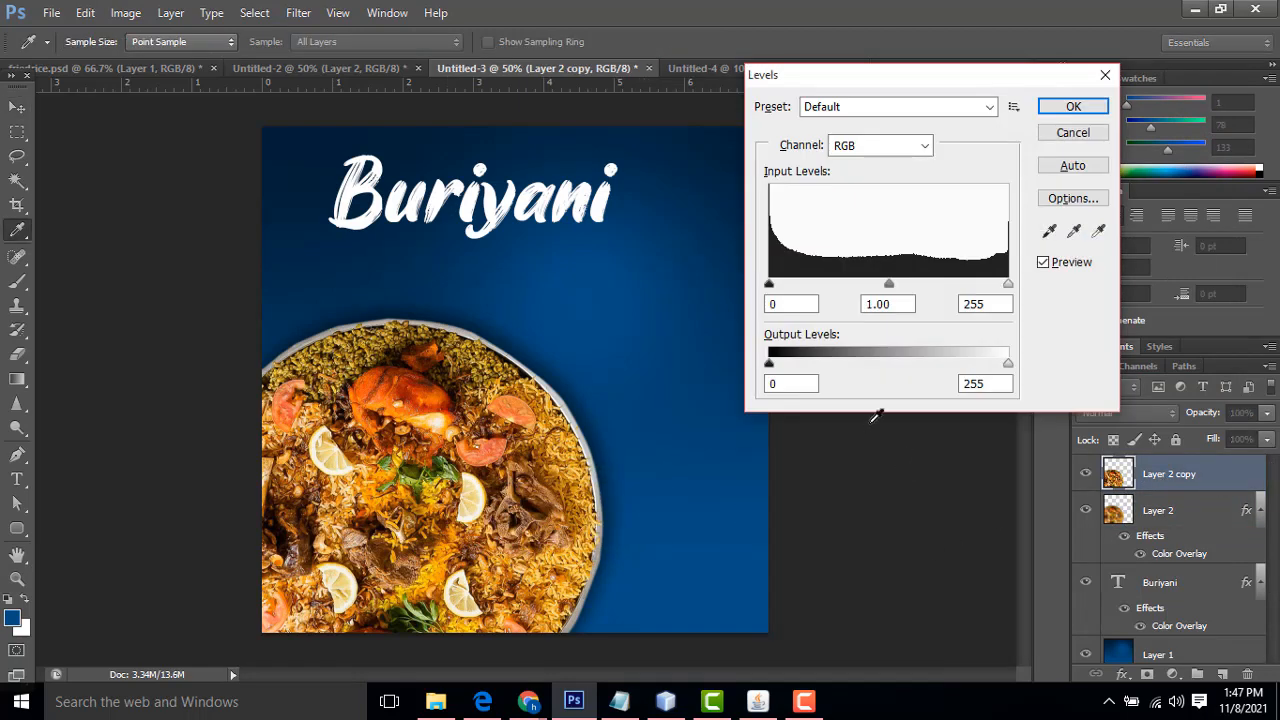
{"action": "left_click_drag", "start_coordinate": [771, 290], "coordinate": [784, 290]}
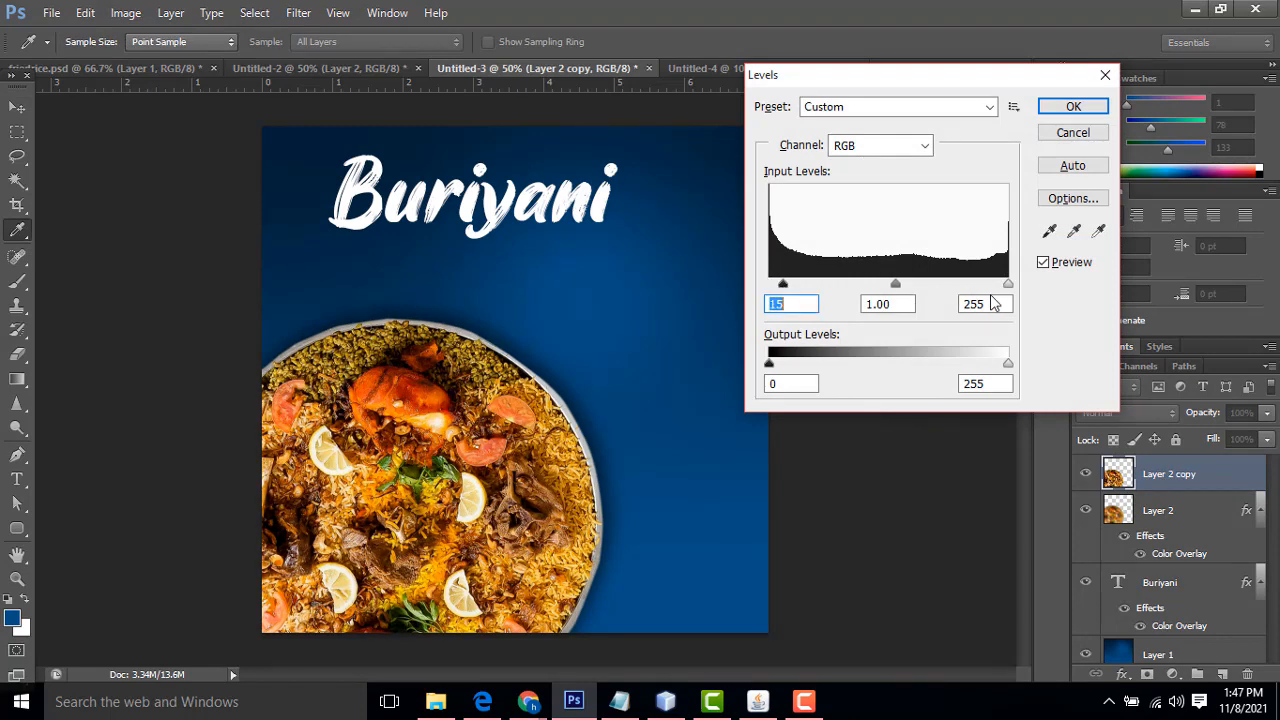
{"action": "left_click_drag", "start_coordinate": [1008, 287], "coordinate": [1000, 287]}
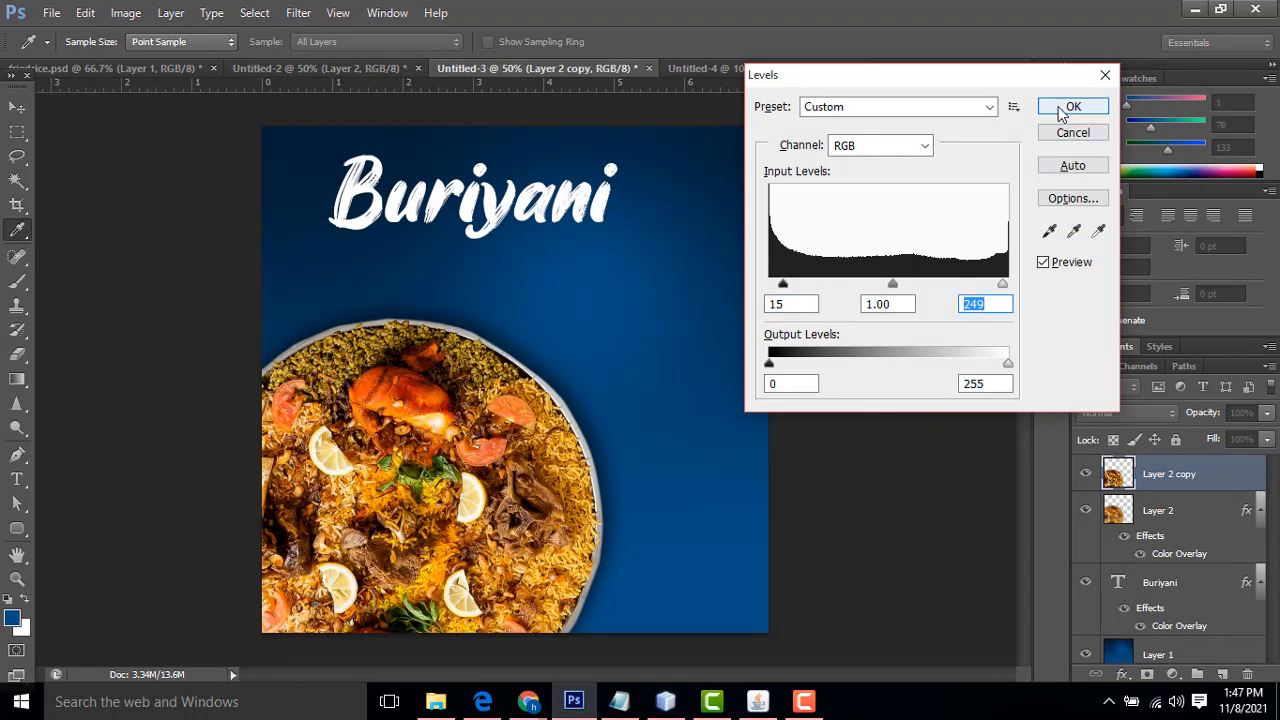
{"action": "left_click", "coordinate": [1073, 106]}
Adjust the hue of Layer 2 copy to +1 and its saturation to +1
{"action": "key", "text": "ctrl+u"}
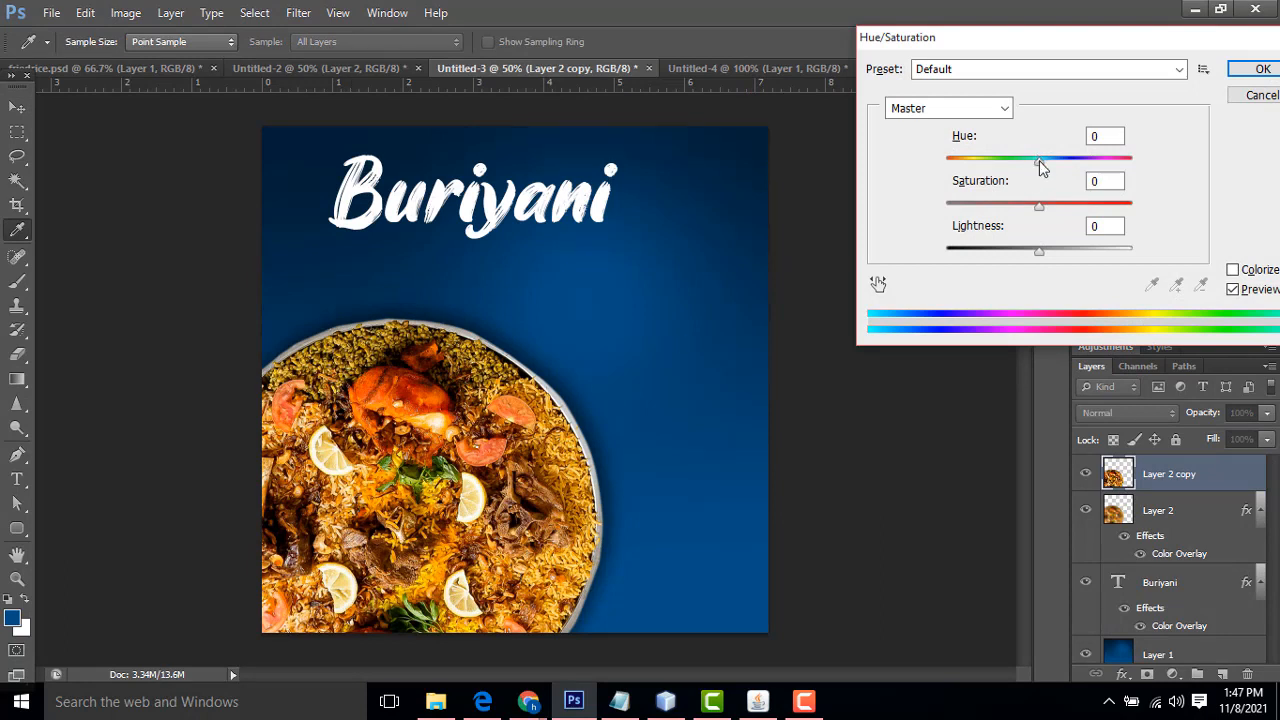
{"action": "left_click_drag", "start_coordinate": [1040, 167], "coordinate": [1046, 167]}
{"action": "left_click_drag", "start_coordinate": [1041, 210], "coordinate": [1041, 212]}
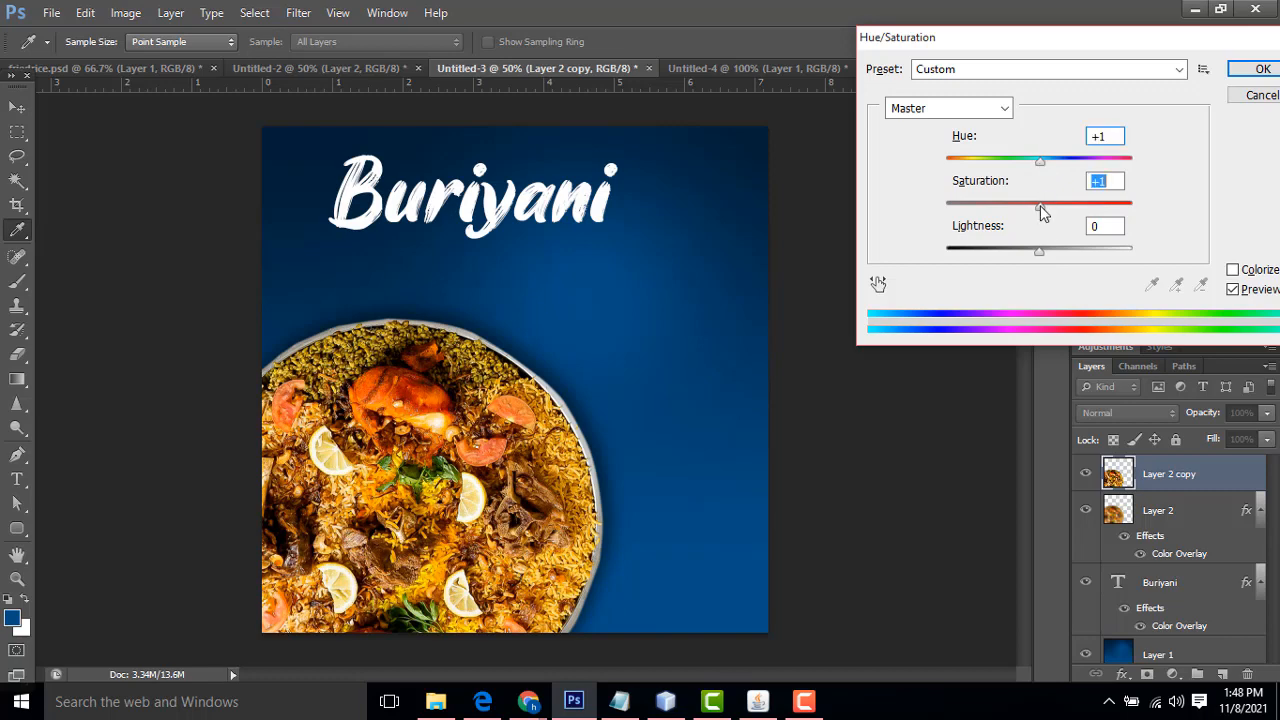
{"action": "left_click", "coordinate": [1262, 68]}
{"action": "key", "text": "v"}
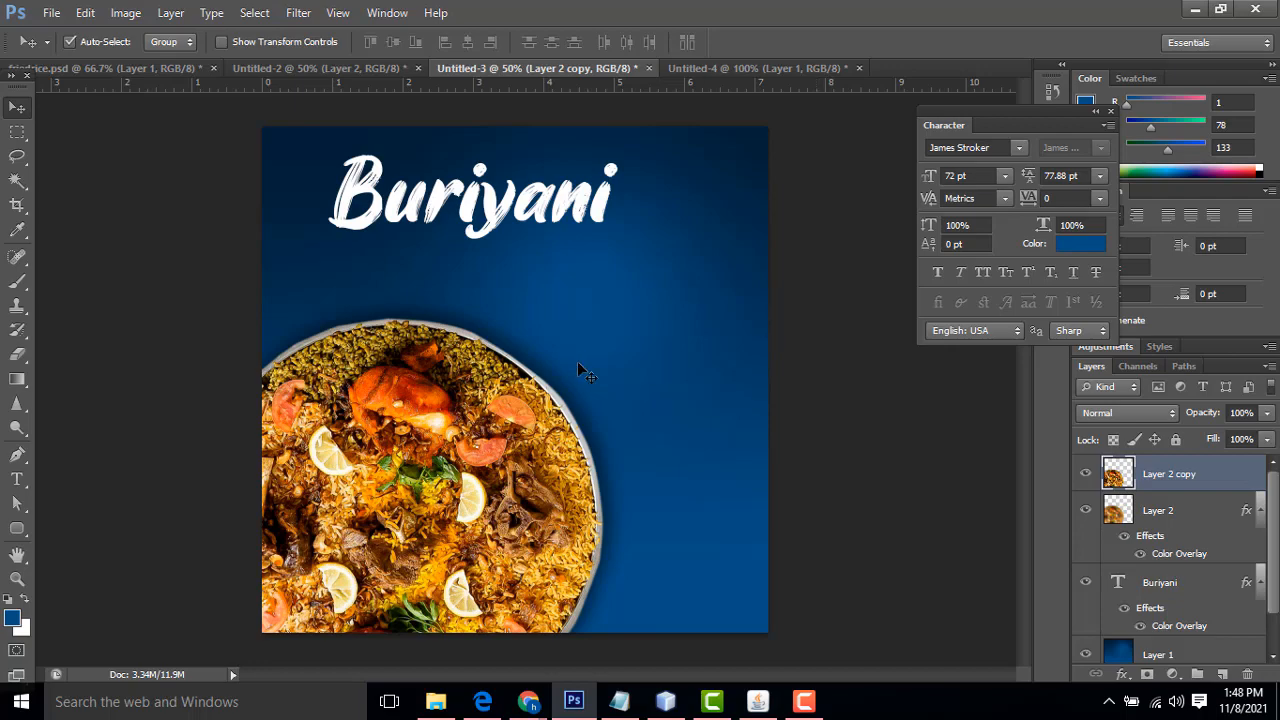
{"action": "left_click", "coordinate": [750, 68]}
{"action": "key", "text": "ctrl+minus"}
{"action": "key", "text": "ctrl+minus"}
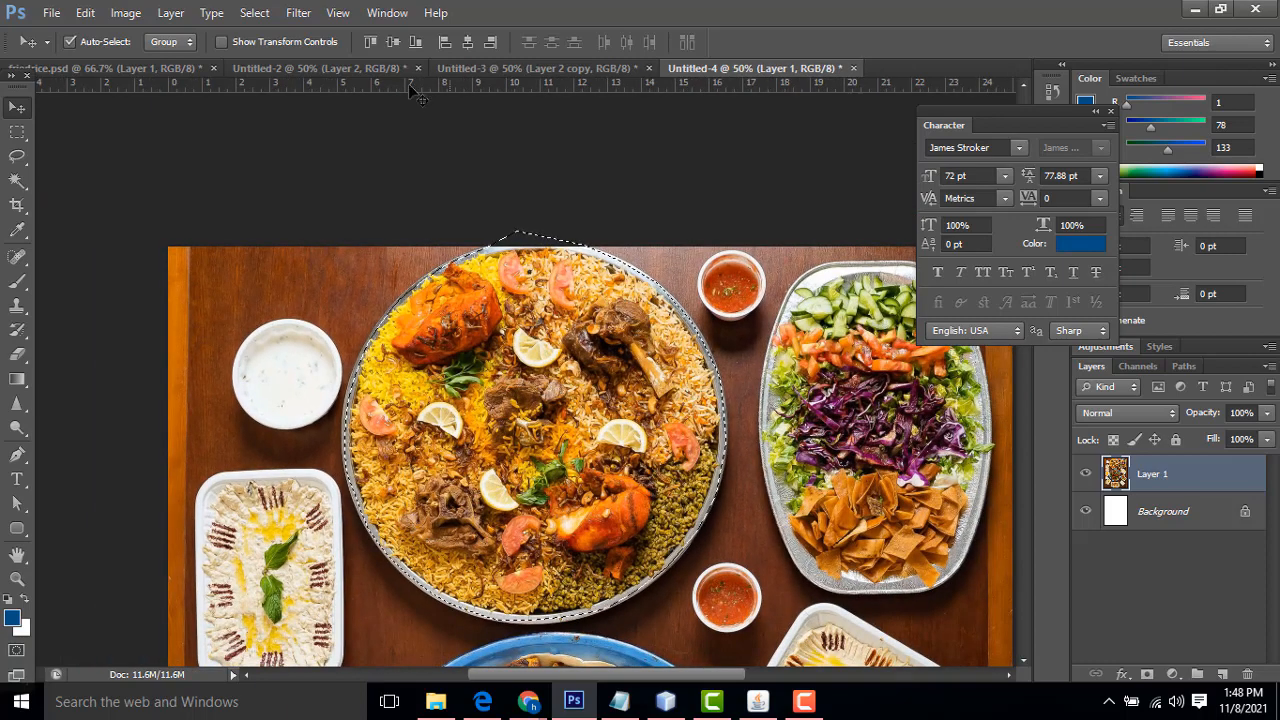
In the finished poster, Untitled-2, select the salad platter layer, Layer 5 copy, and toggle its visibility to identify it
{"action": "left_click", "coordinate": [370, 72]}
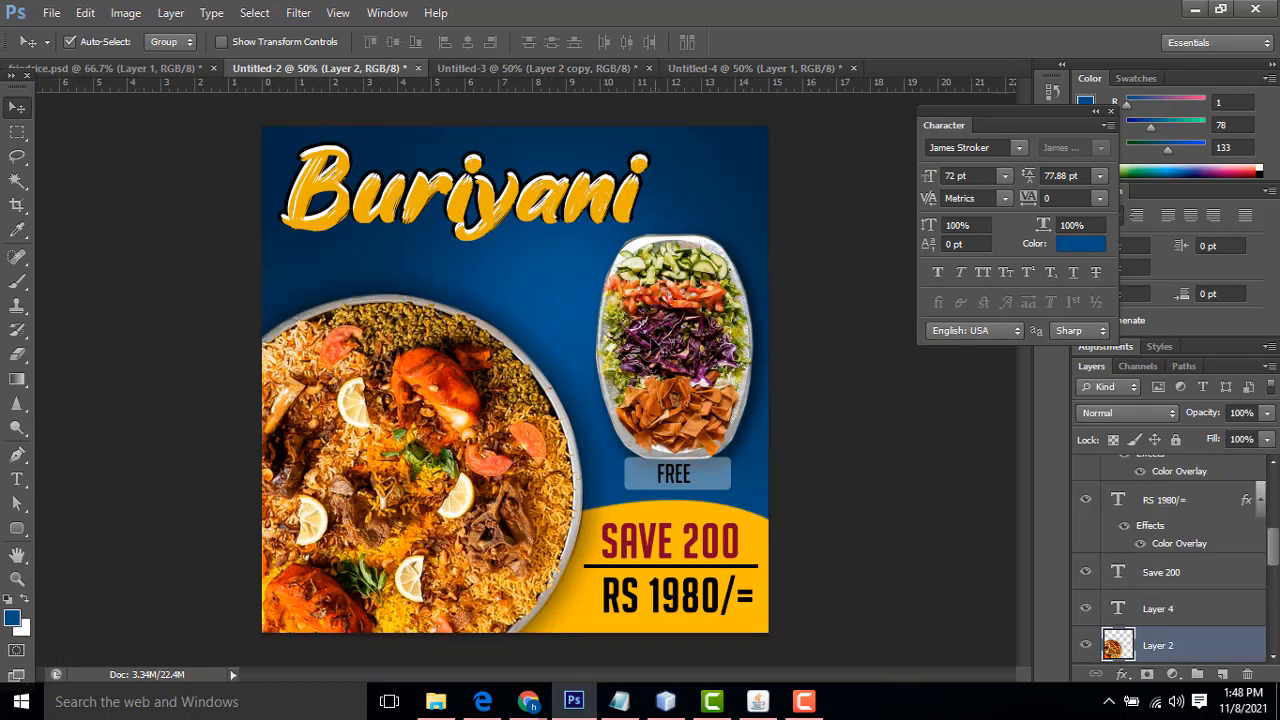
{"action": "right_click", "coordinate": [650, 328]}
{"action": "left_click", "coordinate": [690, 340]}
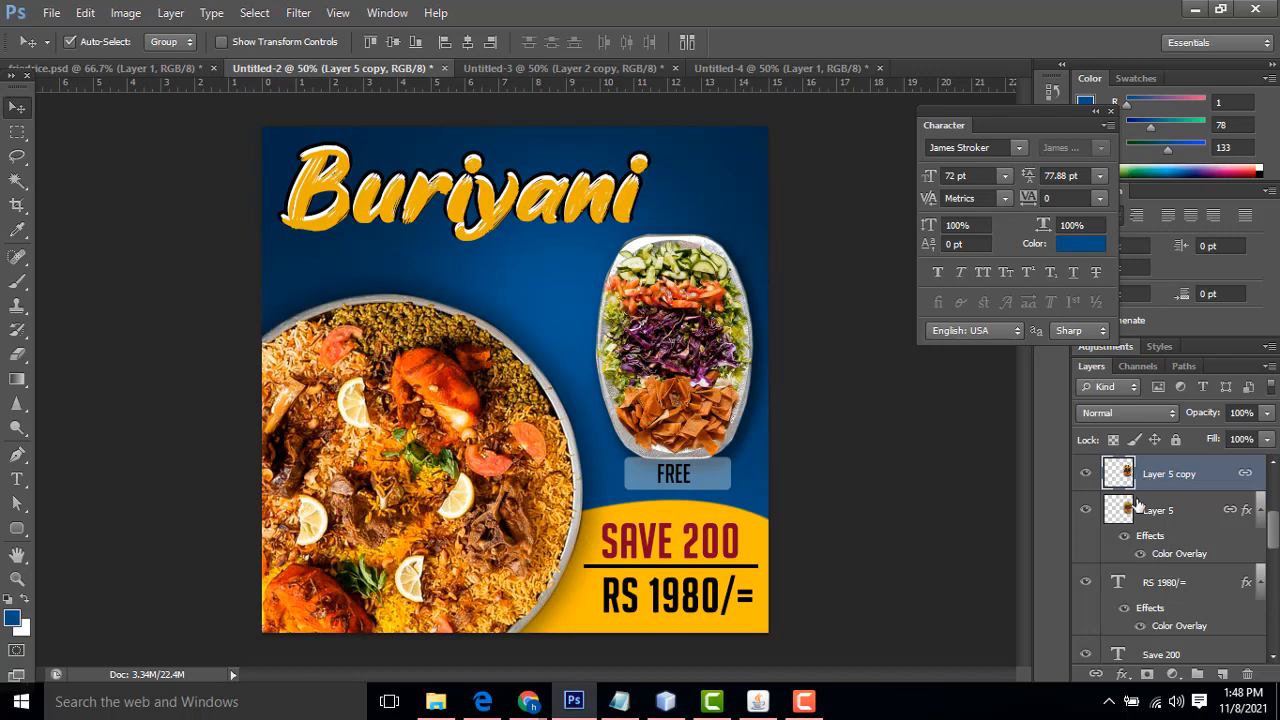
{"action": "left_click", "coordinate": [1078, 477]}
{"action": "left_click", "coordinate": [1076, 479]}
Copy the linked salad platter and shadow layers from Untitled-2 into Untitled-3 and place them above right of the rice platter
{"action": "left_click_drag", "start_coordinate": [393, 74], "coordinate": [525, 240]}
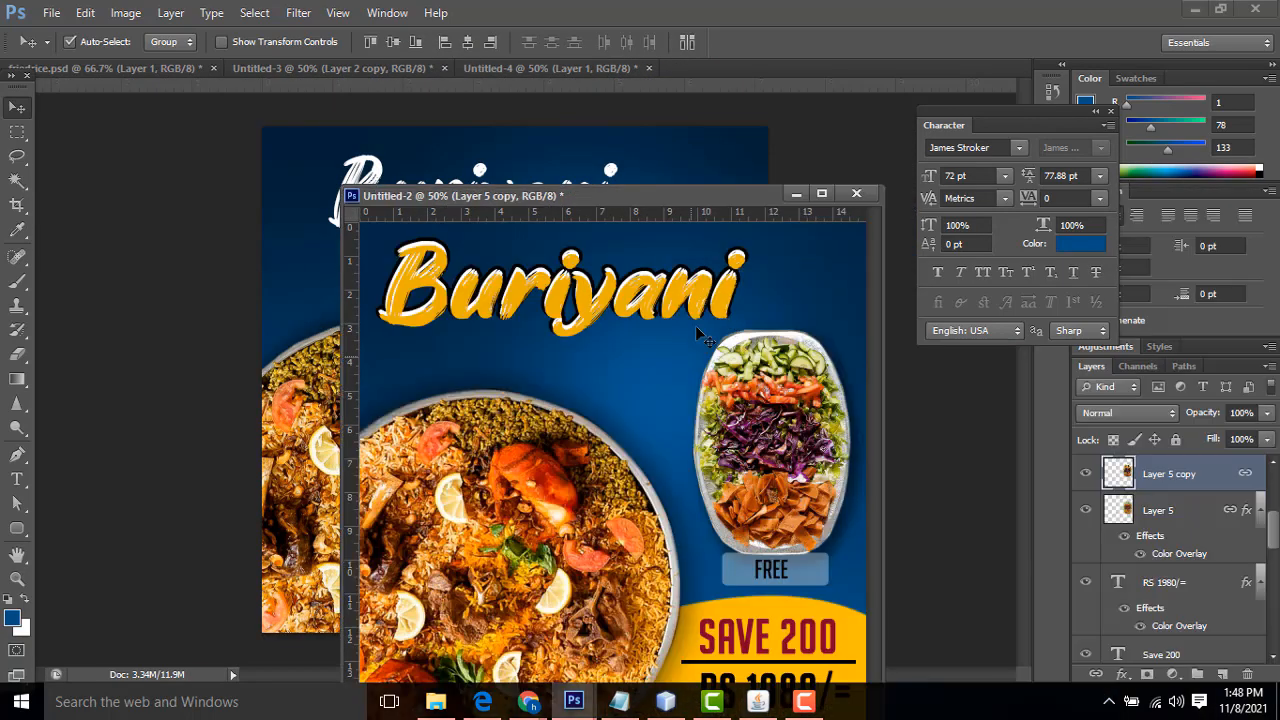
{"action": "left_click_drag", "start_coordinate": [782, 432], "coordinate": [432, 70]}
{"action": "right_click", "coordinate": [686, 251]}
{"action": "left_click", "coordinate": [695, 262]}
{"action": "left_click_drag", "start_coordinate": [690, 258], "coordinate": [686, 430]}
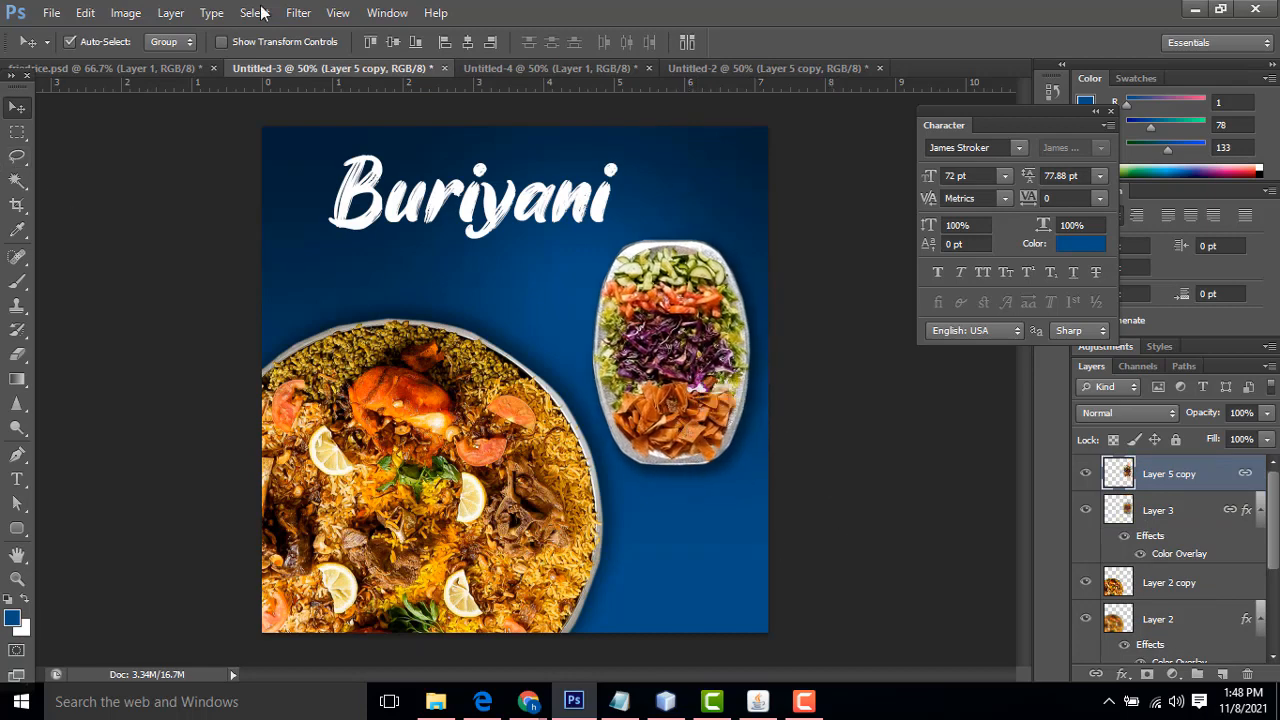
Check the finished poster in Untitled-2, and add a new empty layer directly above Layer 1 in Untitled-3
{"action": "left_click", "coordinate": [529, 68]}
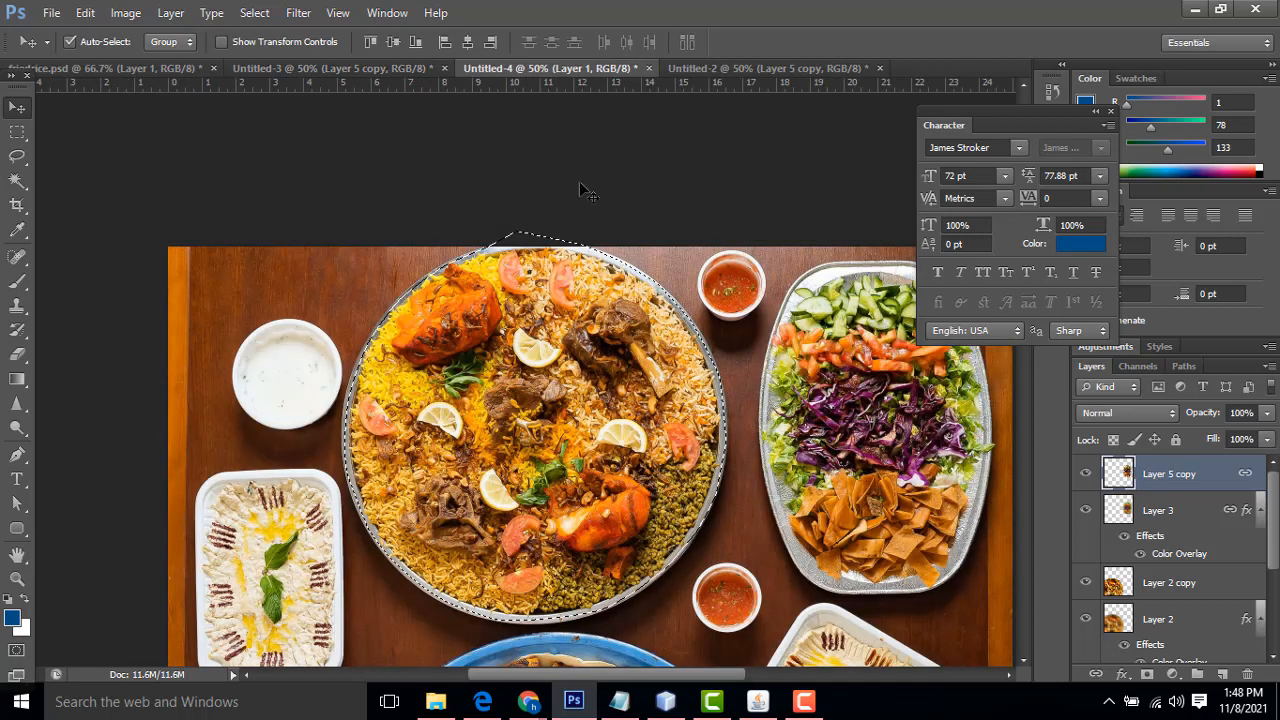
{"action": "left_click", "coordinate": [720, 70]}
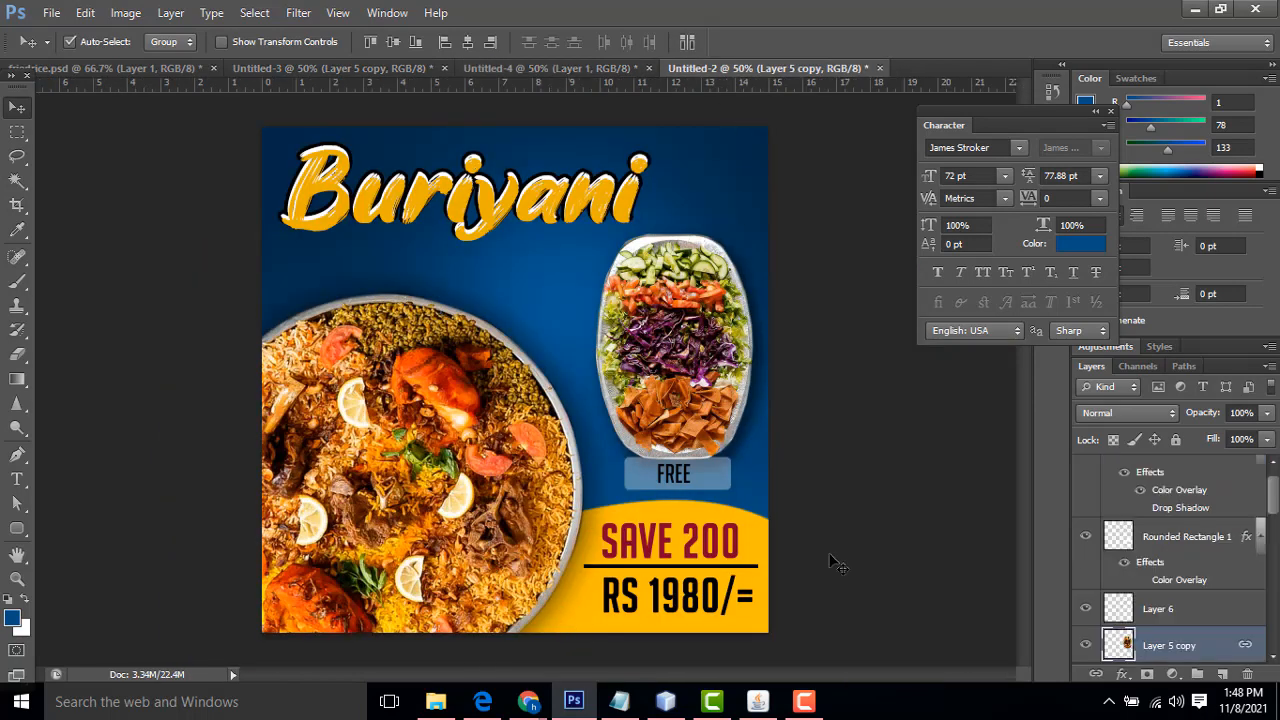
{"action": "left_click", "coordinate": [361, 68]}
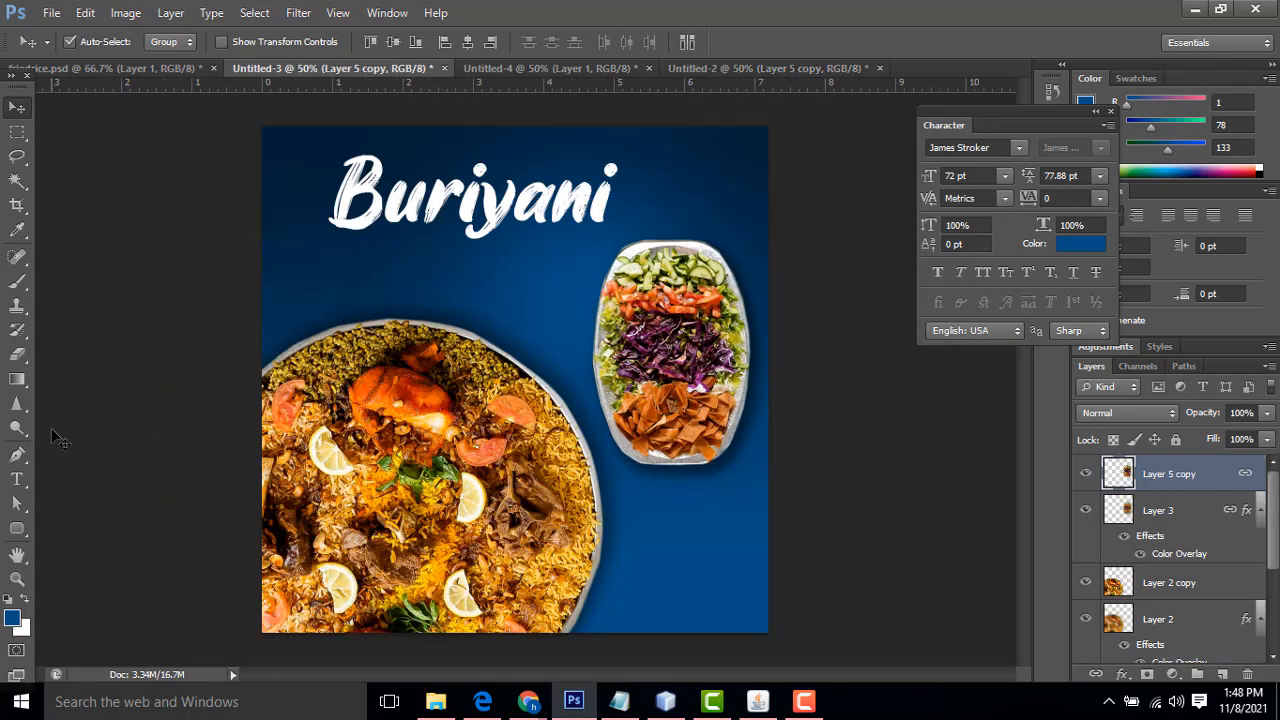
{"action": "left_click", "coordinate": [17, 454]}
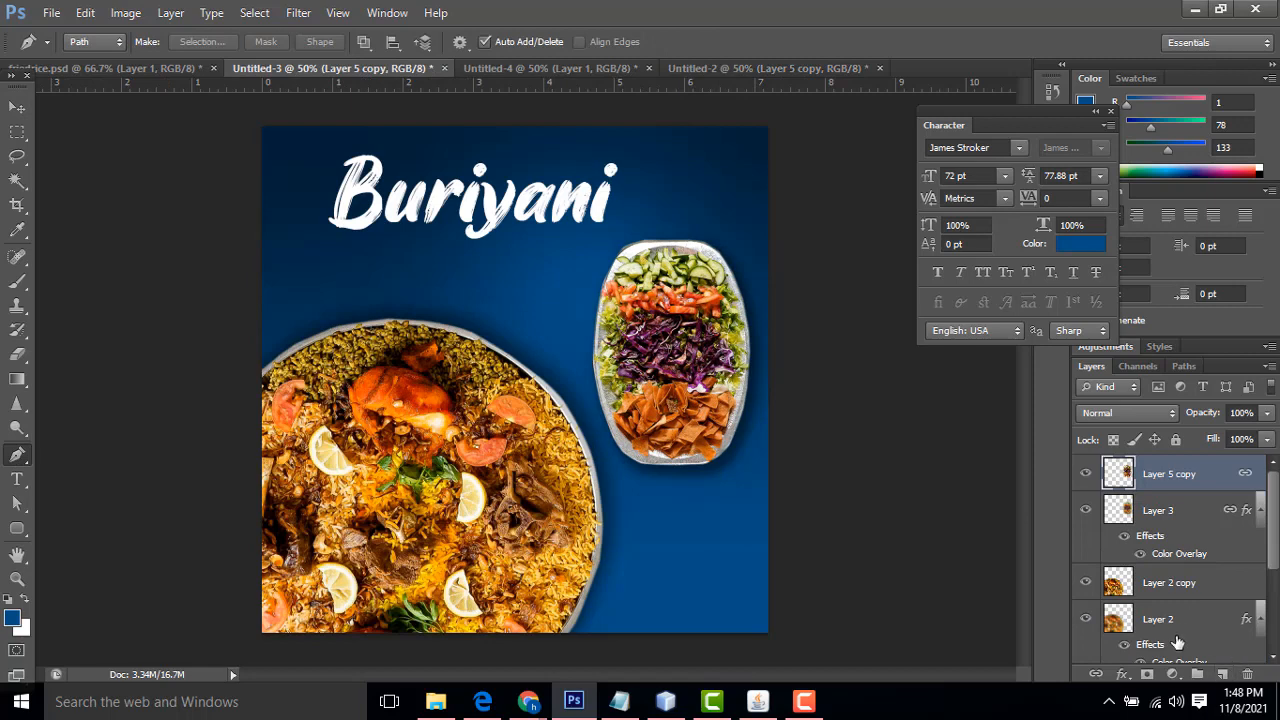
{"action": "left_click", "coordinate": [1172, 622]}
{"action": "scroll", "coordinate": [1188, 620], "scroll_direction": "down", "scroll_amount": 2}
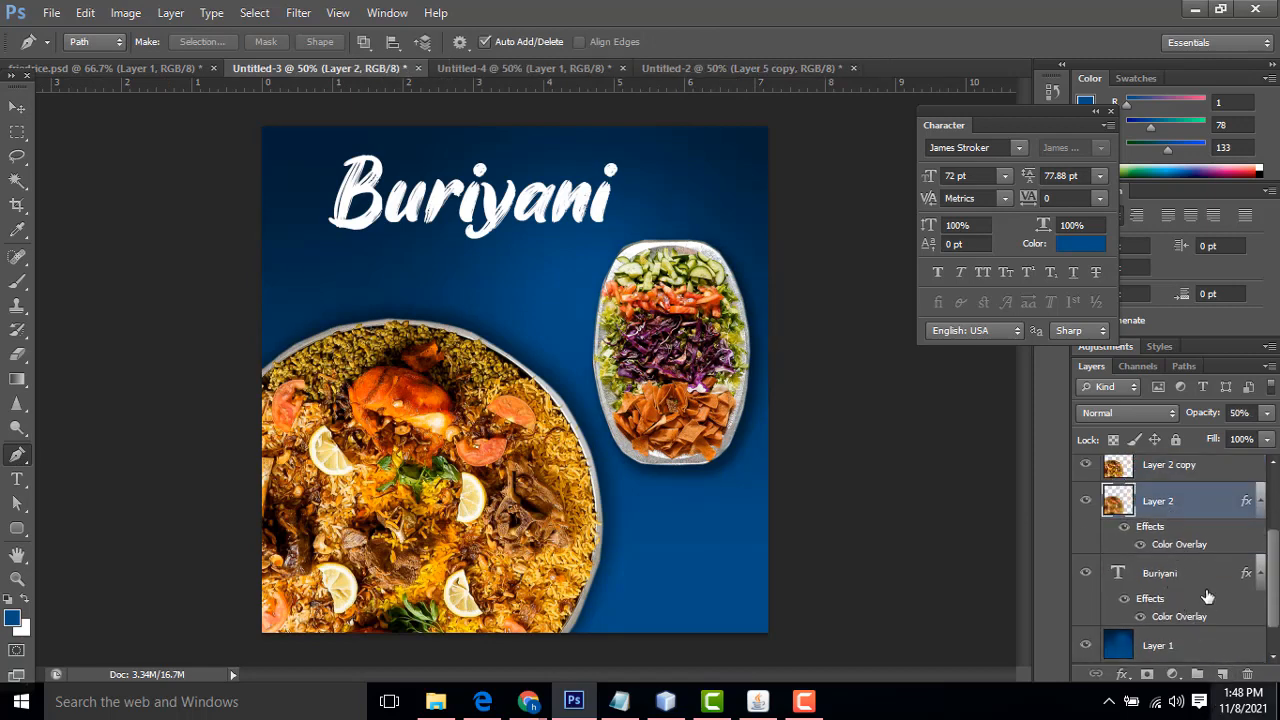
{"action": "left_click", "coordinate": [1156, 642]}
{"action": "left_click", "coordinate": [1222, 676]}
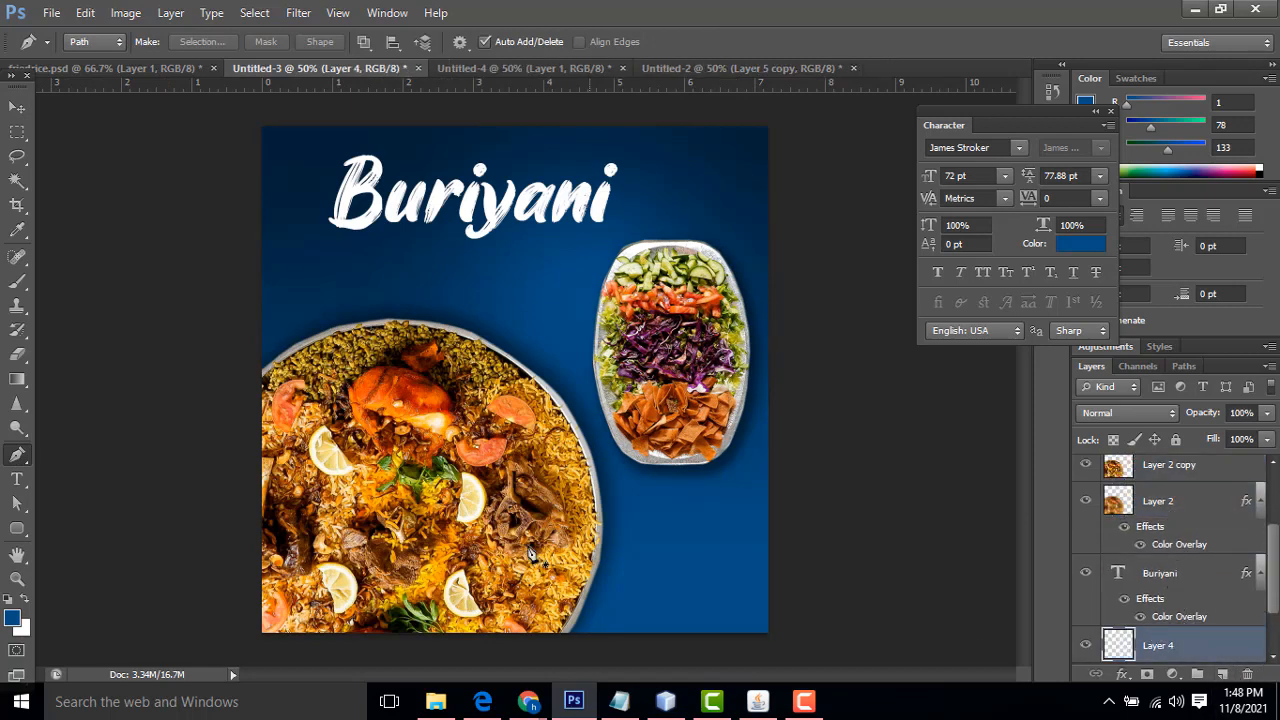
Outline a closed, dome-topped shape over the poster's lower-right corner with the Pen tool and convert it to a selection with a 1.5-pixel feather
{"action": "left_click", "coordinate": [499, 557]}
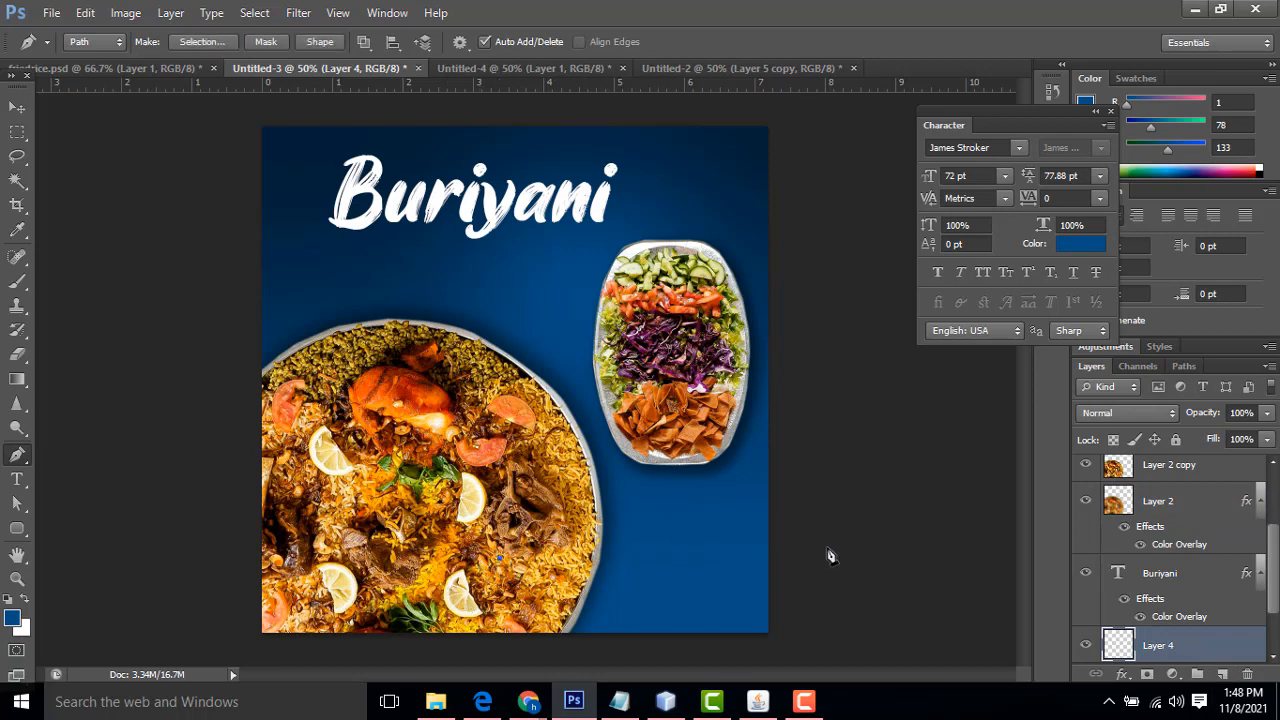
{"action": "left_click_drag", "start_coordinate": [826, 545], "coordinate": [982, 632]}
{"action": "left_click", "coordinate": [882, 650]}
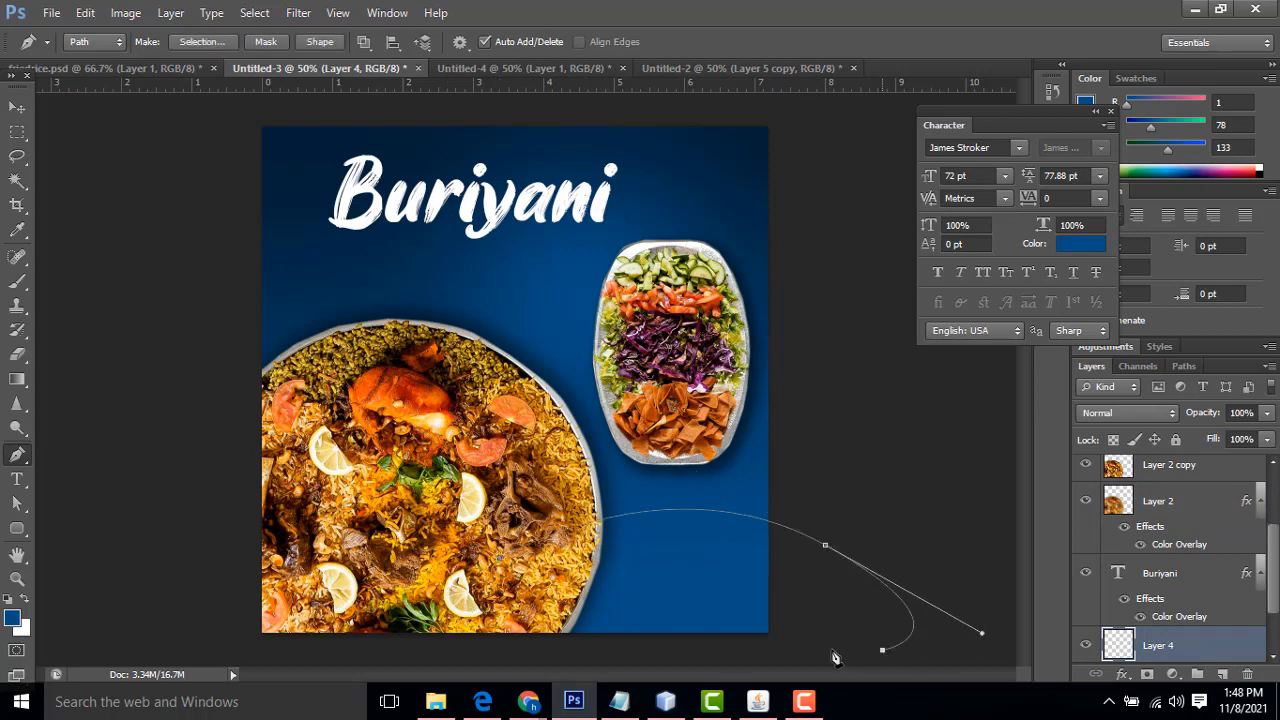
{"action": "left_click", "coordinate": [577, 662]}
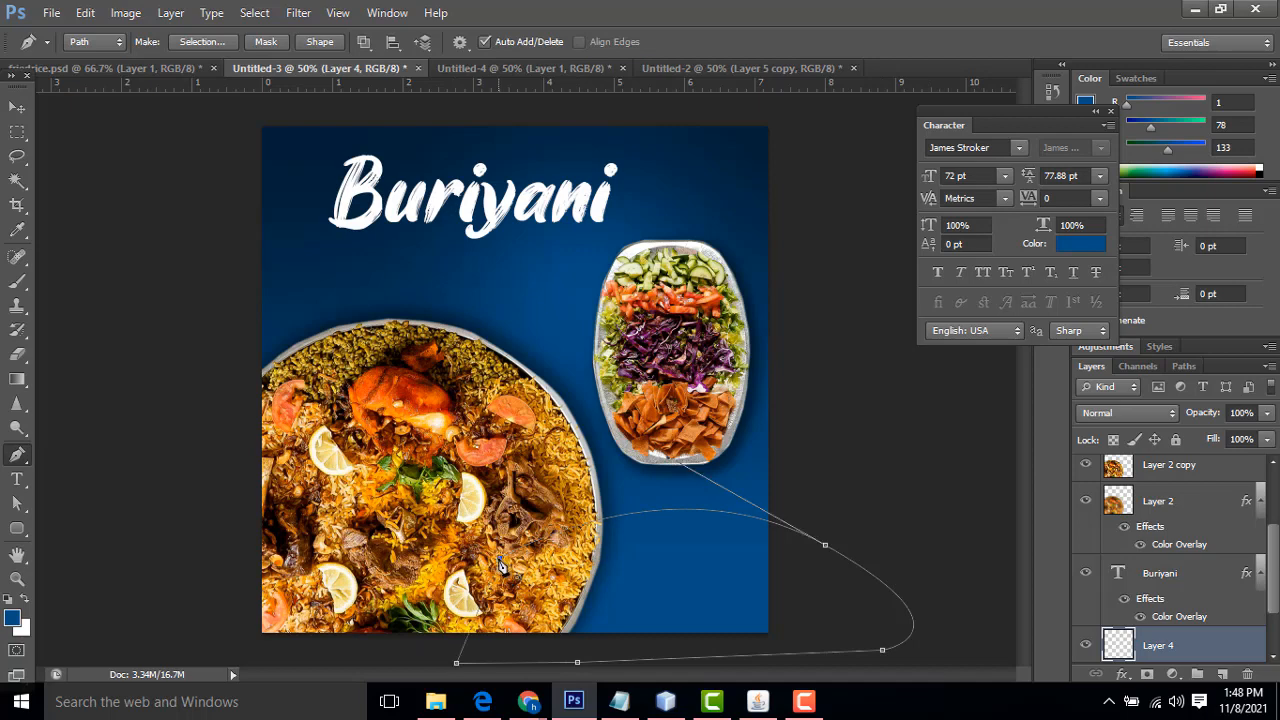
{"action": "right_click", "coordinate": [606, 576]}
{"action": "left_click", "coordinate": [714, 276]}
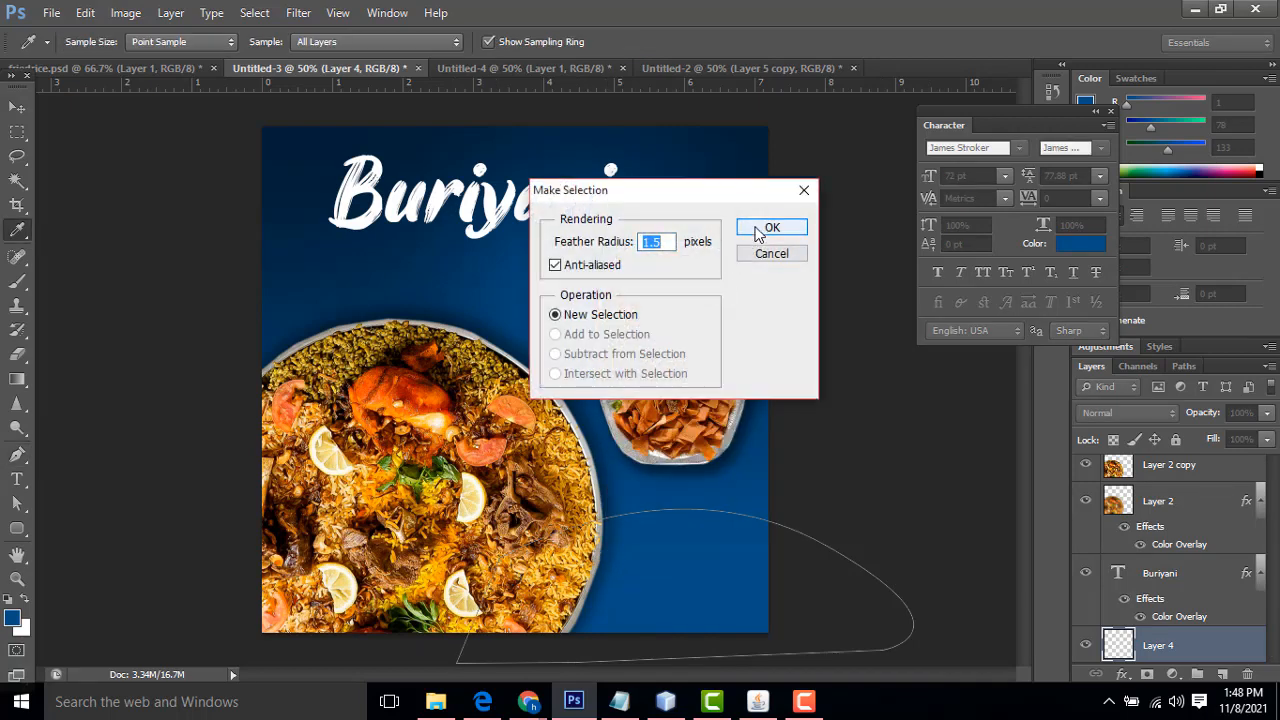
{"action": "left_click", "coordinate": [760, 229]}
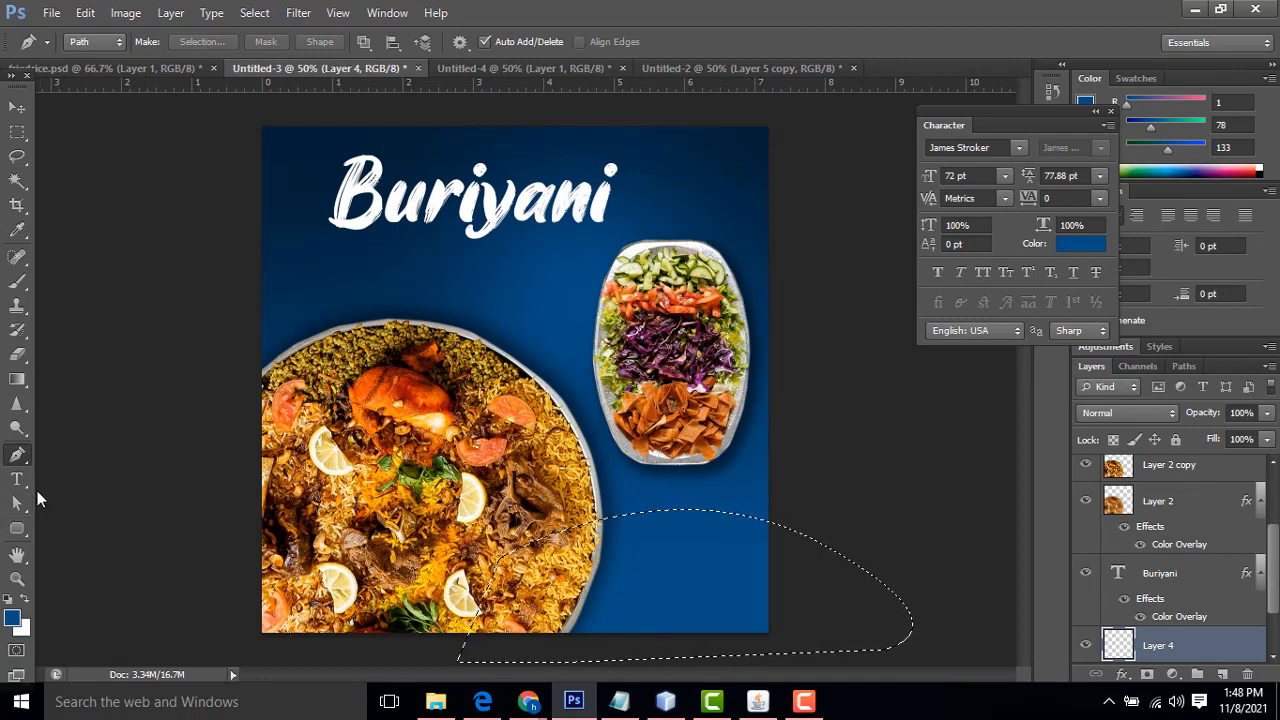
Sample the yellow #f8ca00 from the rice platter, fill the selection with it on Layer 4, and deselect
{"action": "left_click", "coordinate": [18, 231]}
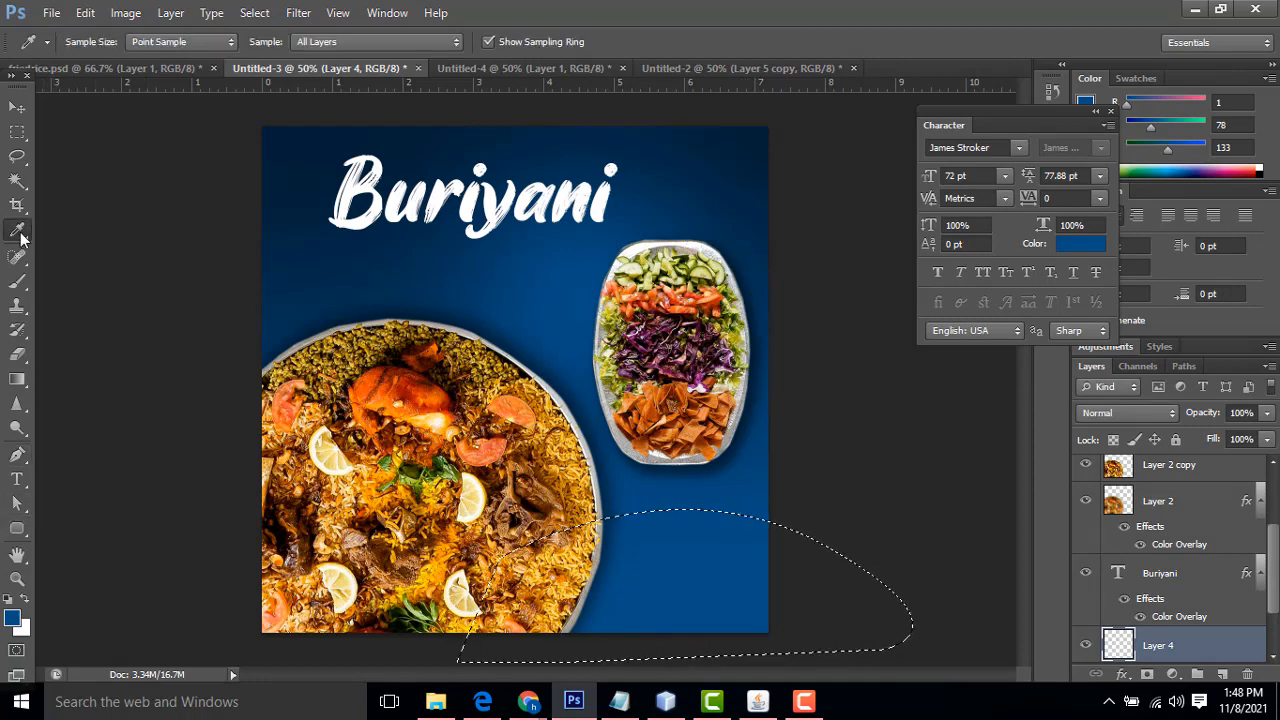
{"action": "left_click", "coordinate": [437, 494]}
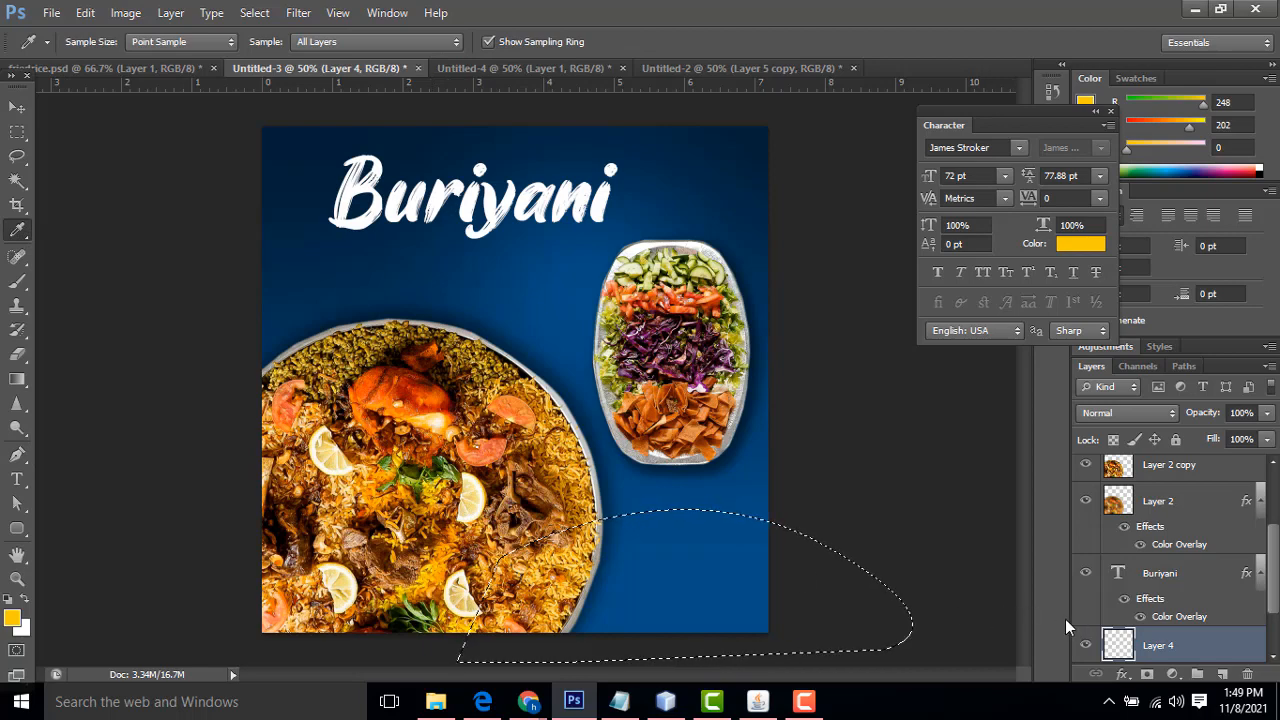
{"action": "key", "text": "alt+BackSpace"}
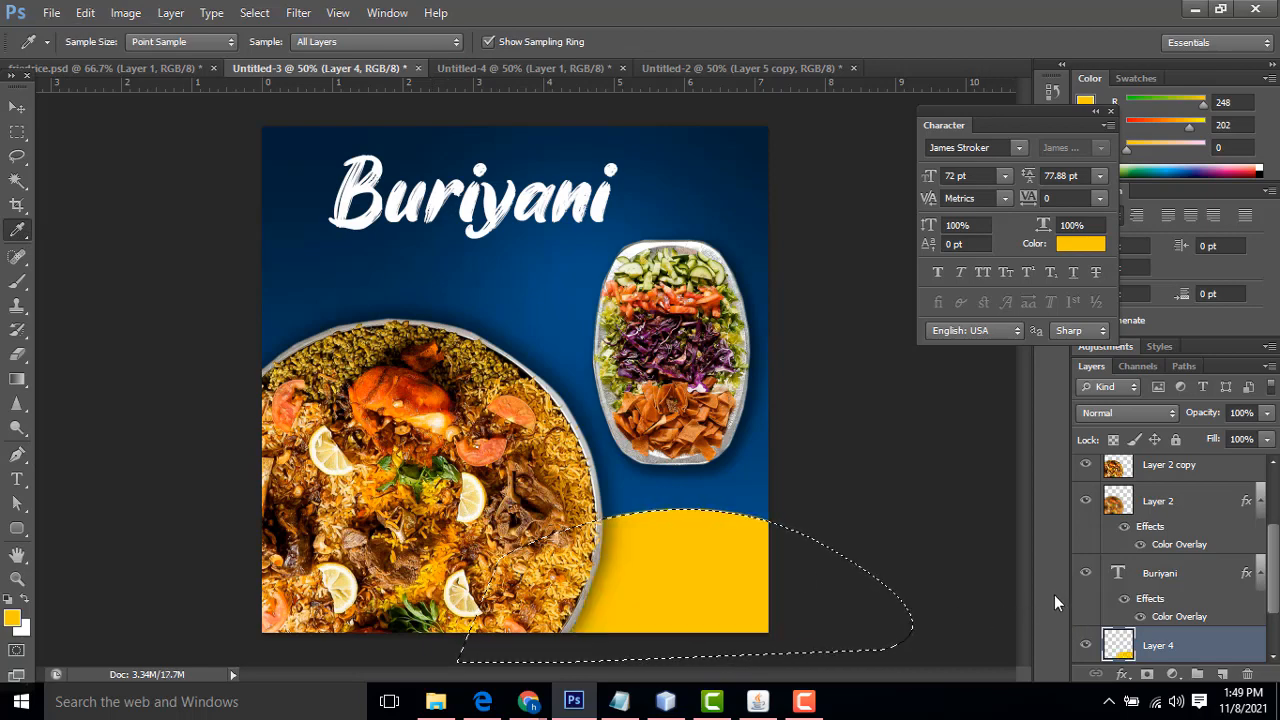
{"action": "key", "text": "ctrl+d"}
Move the rice platter, Layer 2 copy, and its shadow, Layer 2, slightly to the left by the same amount
{"action": "left_click", "coordinate": [16, 110]}
{"action": "right_click", "coordinate": [500, 474]}
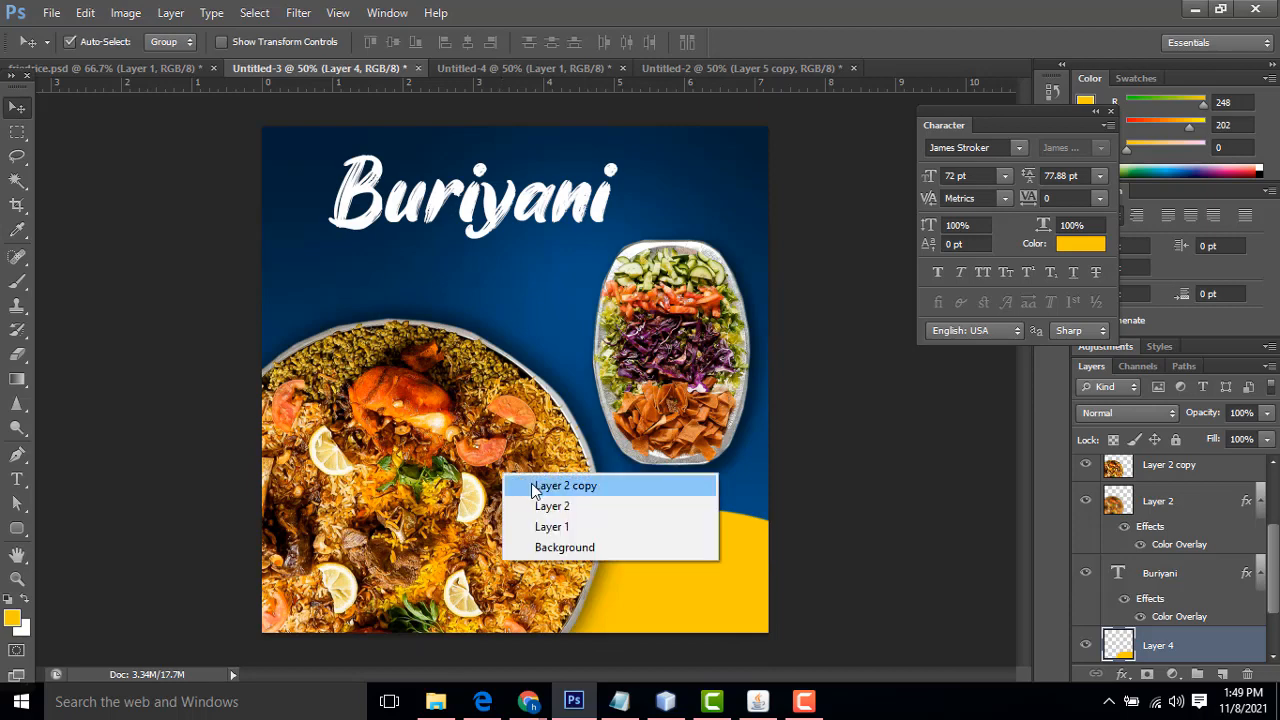
{"action": "left_click", "coordinate": [525, 486]}
{"action": "mouse_move", "coordinate": [530, 490]}
{"action": "left_mouse_down"}
{"action": "mouse_move", "coordinate": [495, 493]}
{"action": "mouse_move", "coordinate": [507, 494]}
{"action": "left_mouse_up"}
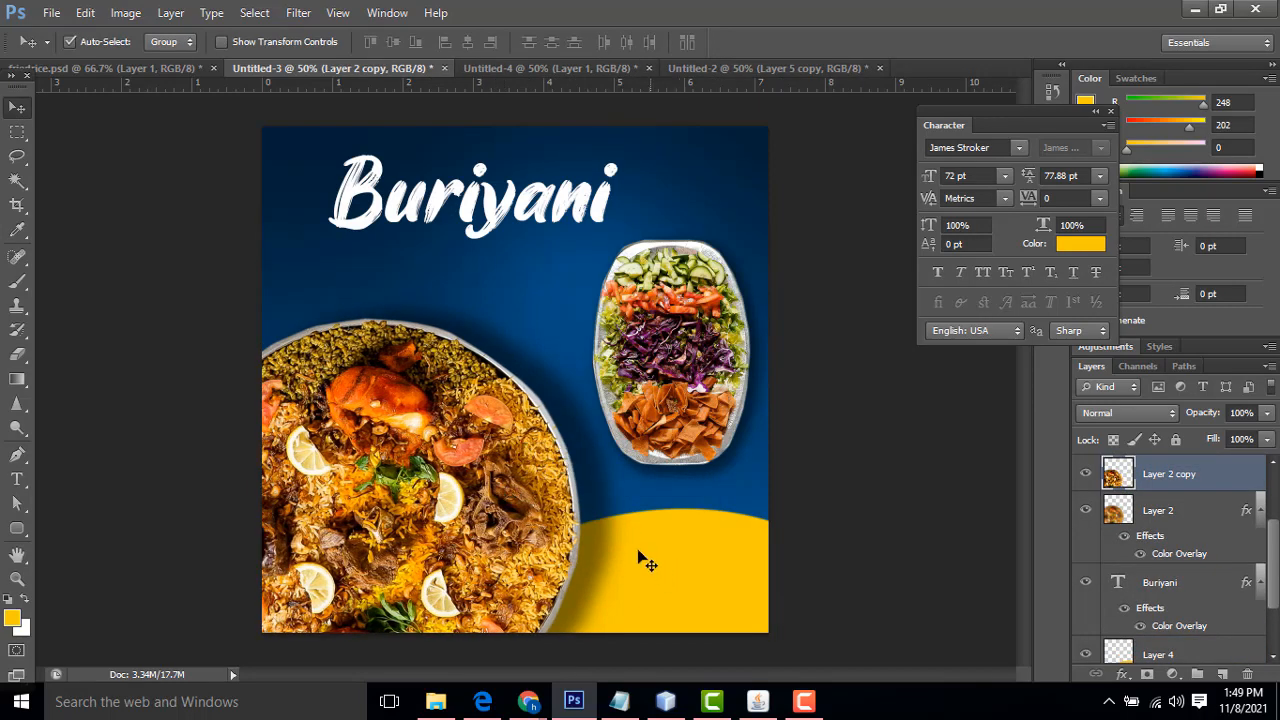
{"action": "right_click", "coordinate": [605, 500]}
{"action": "left_click", "coordinate": [630, 504]}
{"action": "key", "text": "5"}
{"action": "left_click_drag", "start_coordinate": [606, 504], "coordinate": [584, 501]}
Shift the yellow curved shape on Layer 4 slightly down and to the right
{"action": "right_click", "coordinate": [666, 547]}
{"action": "left_click", "coordinate": [676, 556]}
{"action": "left_click_drag", "start_coordinate": [677, 557], "coordinate": [717, 571]}
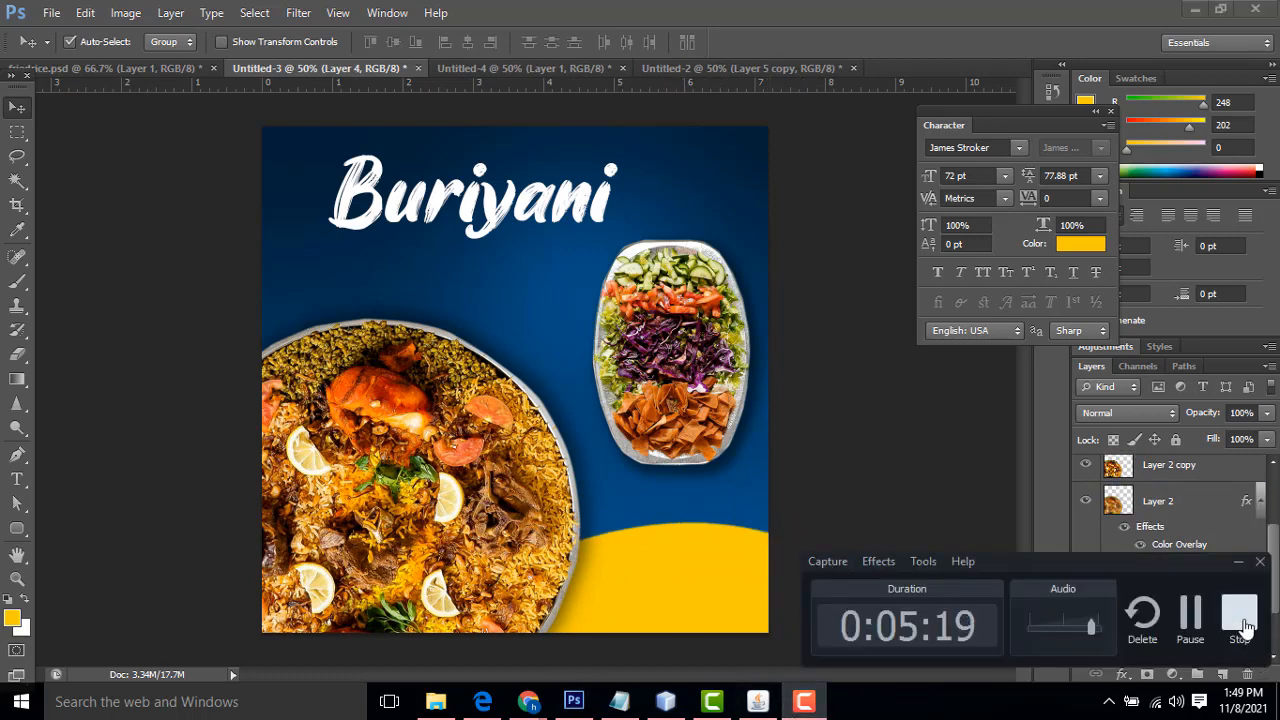
{"action": "left_click", "coordinate": [703, 575]}
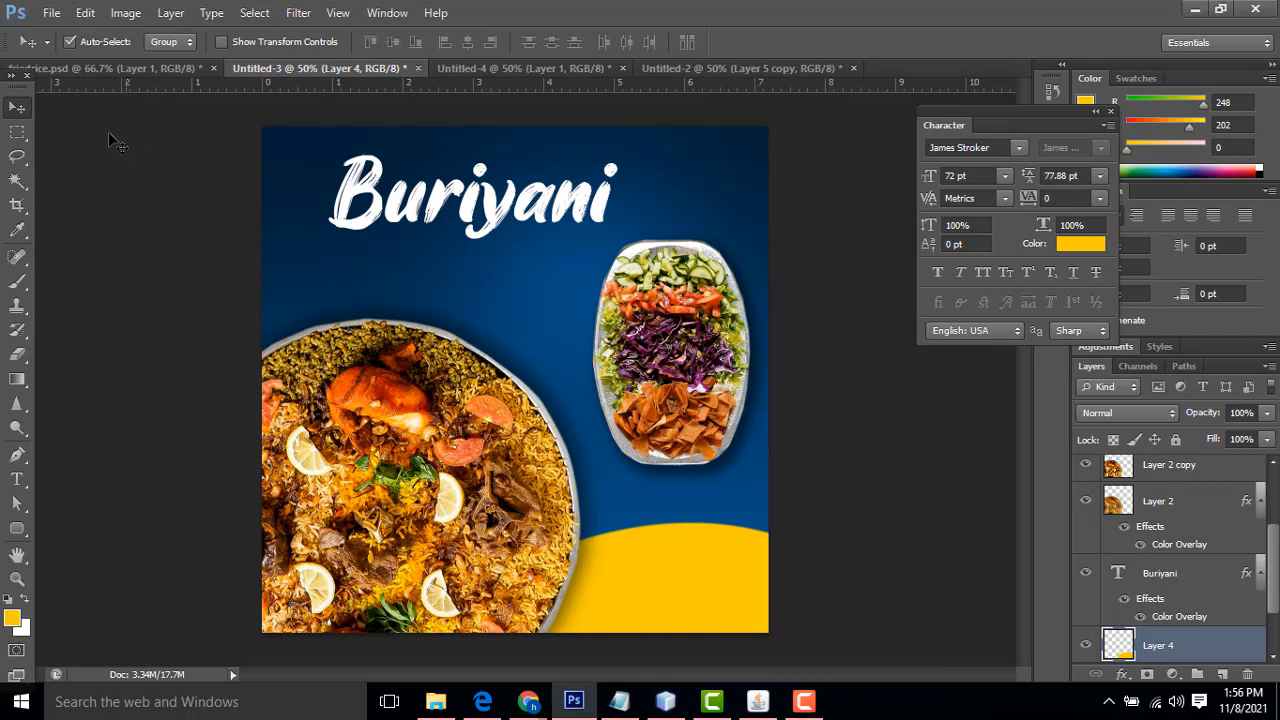
Start a text line over the yellow shape and set its font to BigNoodleTitling
{"action": "left_click", "coordinate": [19, 132]}
{"action": "left_click", "coordinate": [16, 109]}
{"action": "key", "text": "ctrl+plus"}
{"action": "left_click_drag", "start_coordinate": [180, 465], "coordinate": [110, 348]}
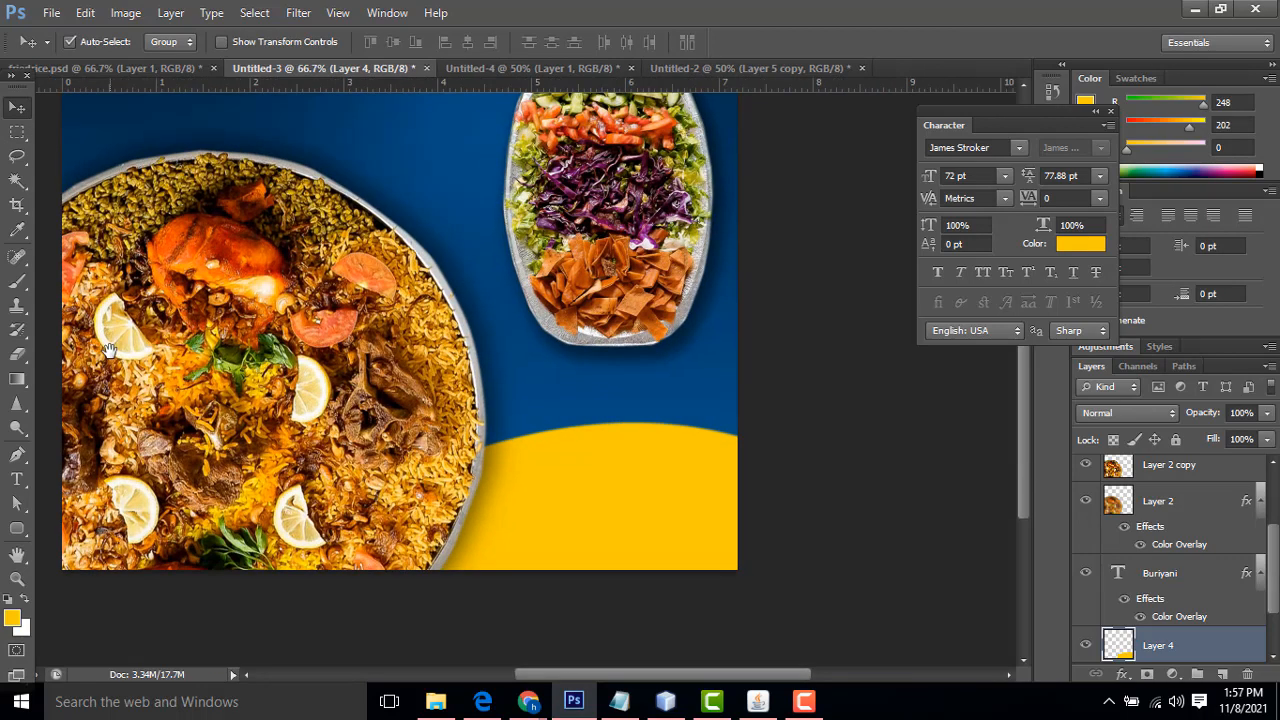
{"action": "left_click", "coordinate": [17, 479]}
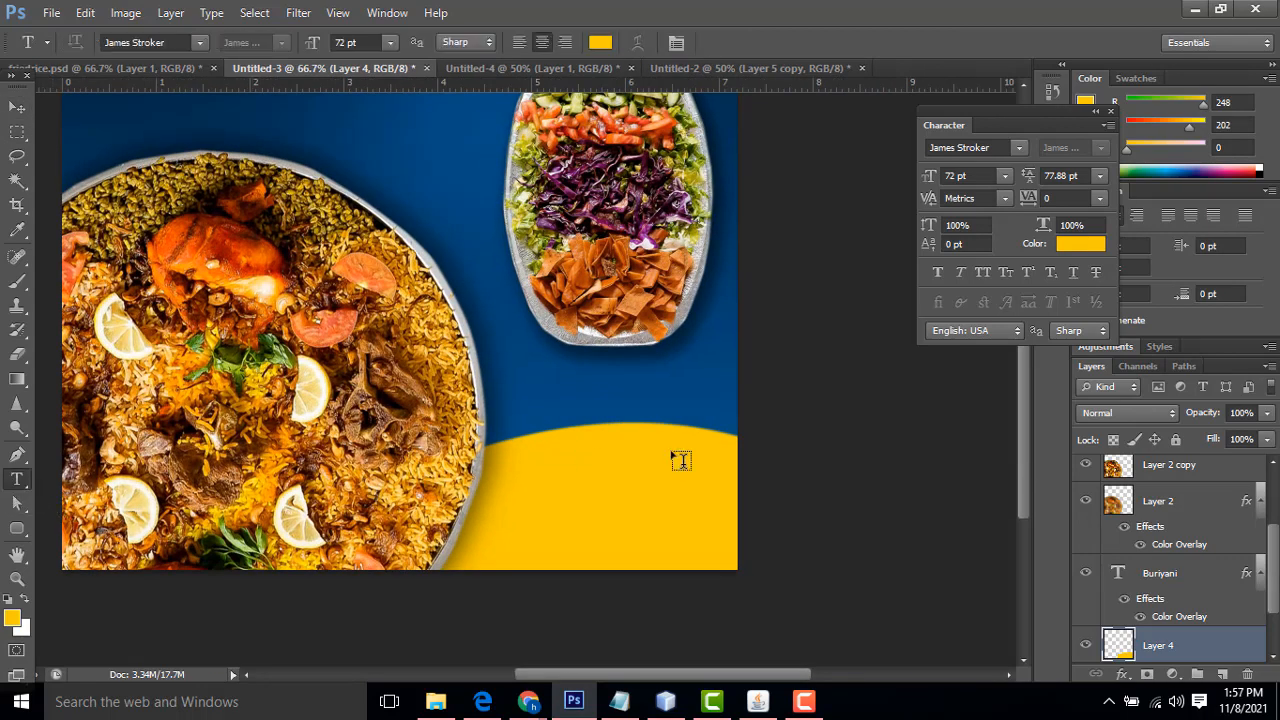
{"action": "left_click", "coordinate": [565, 474]}
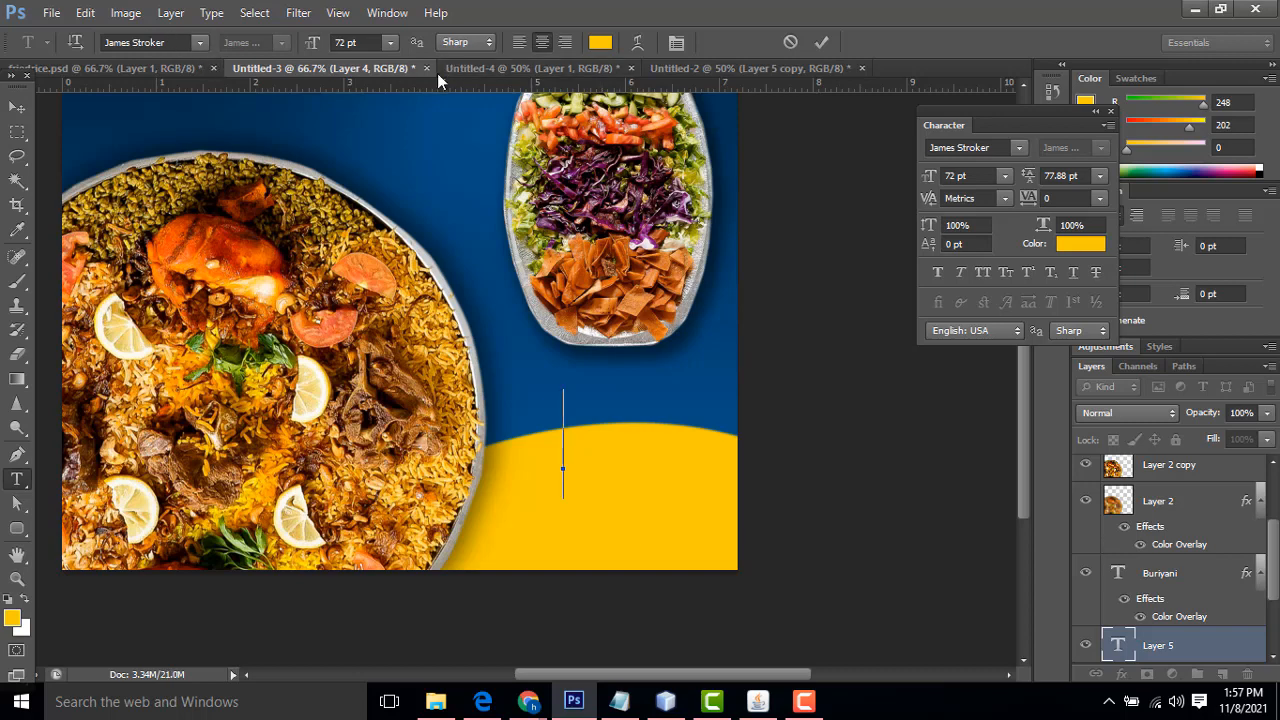
{"action": "left_click", "coordinate": [181, 41]}
{"action": "type", "text": "big"}
{"action": "key", "text": "Return"}
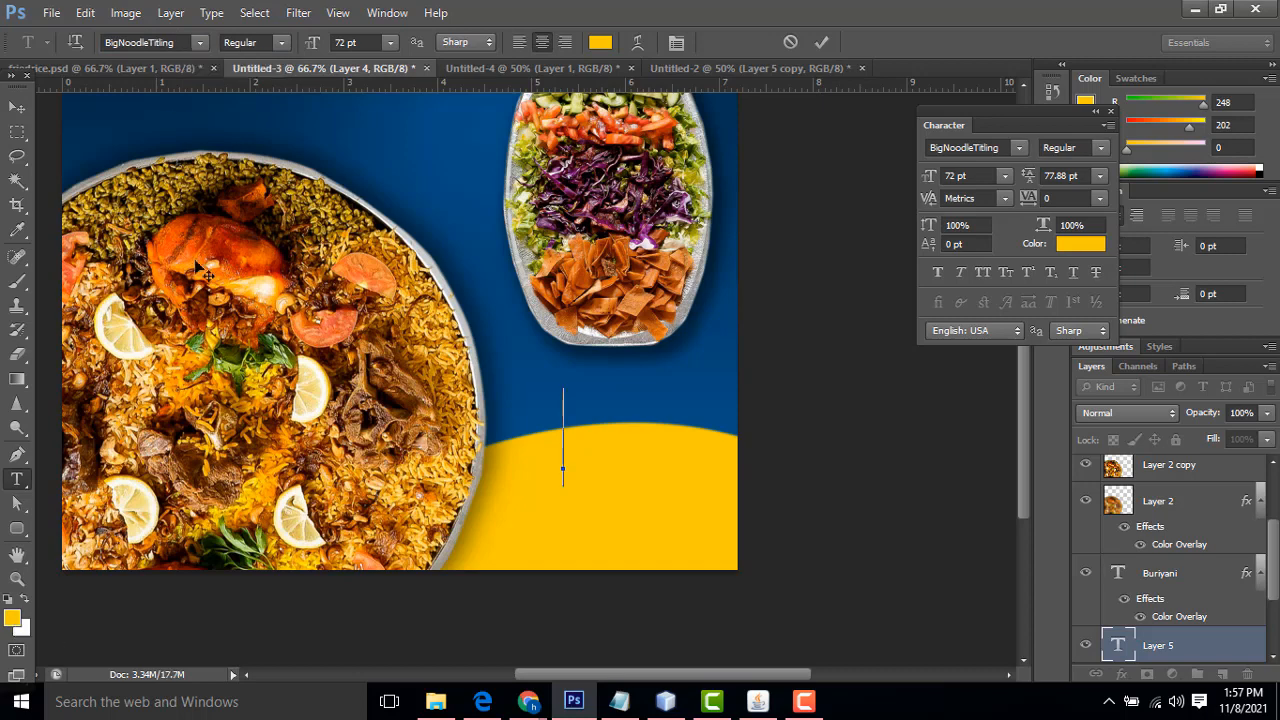
Set the text colour to dark red #7a0028 and enter the text SAVE
{"action": "left_click", "coordinate": [11, 619]}
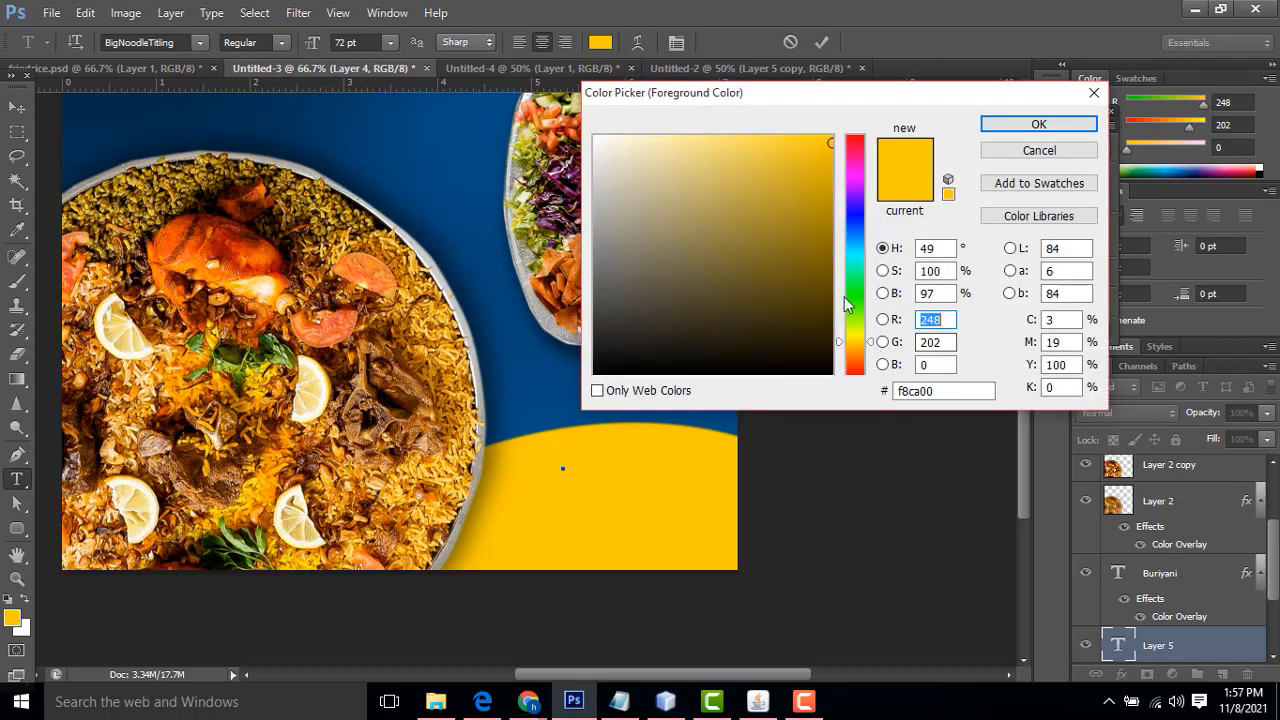
{"action": "left_click", "coordinate": [856, 149]}
{"action": "left_click_drag", "start_coordinate": [802, 165], "coordinate": [834, 259]}
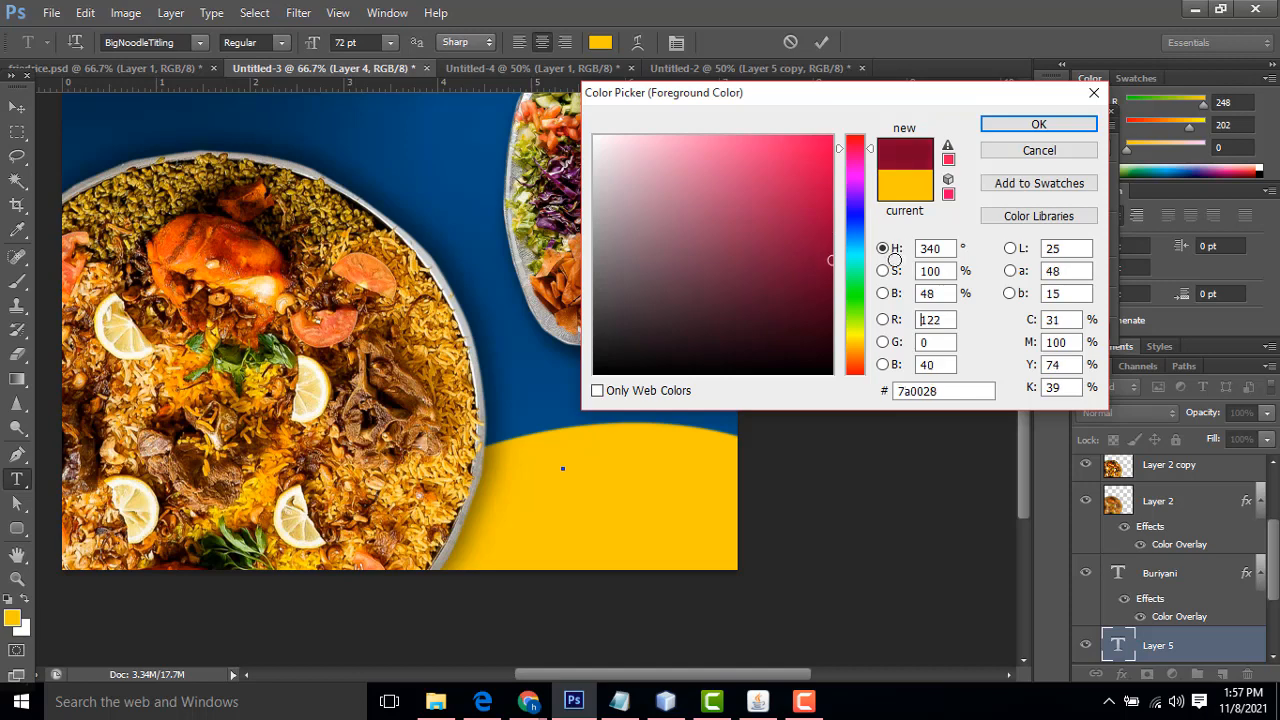
{"action": "left_click", "coordinate": [1039, 124]}
{"action": "type", "text": "SA"}
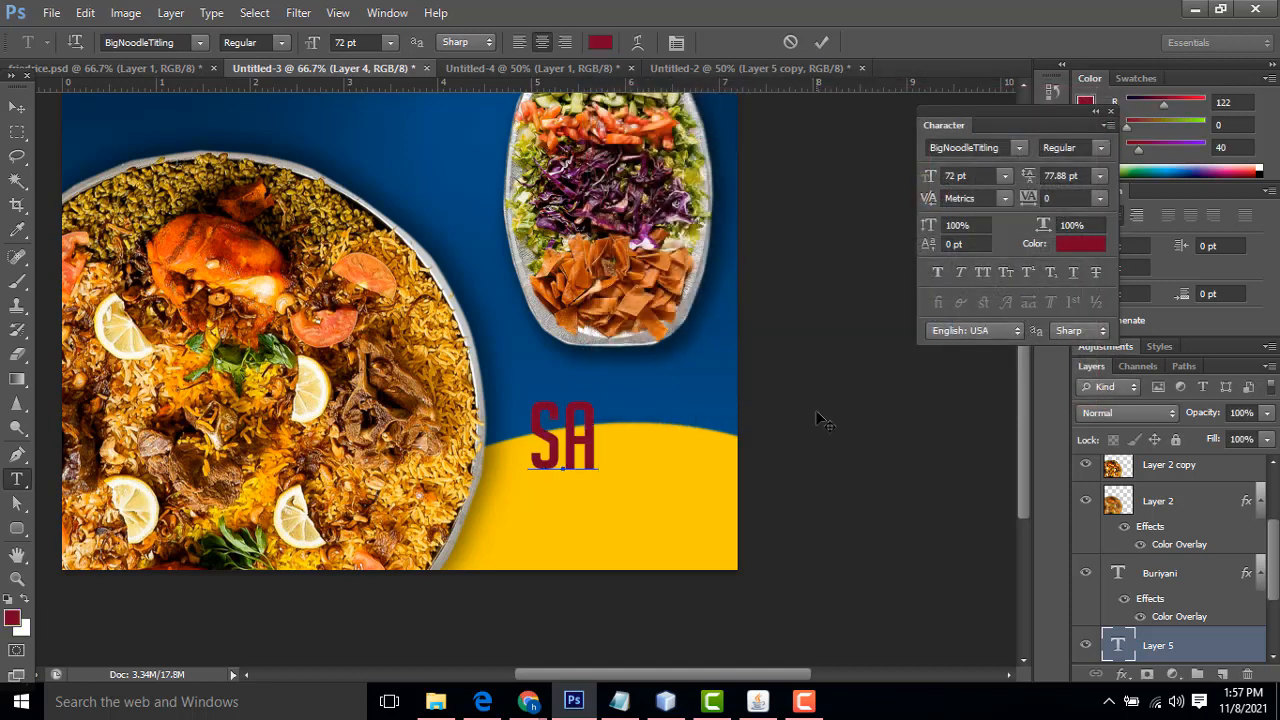
{"action": "type", "text": "VE"}
Move the SAVE text down onto the yellow shape and scale it down to 45.6 pt
{"action": "left_click", "coordinate": [17, 106]}
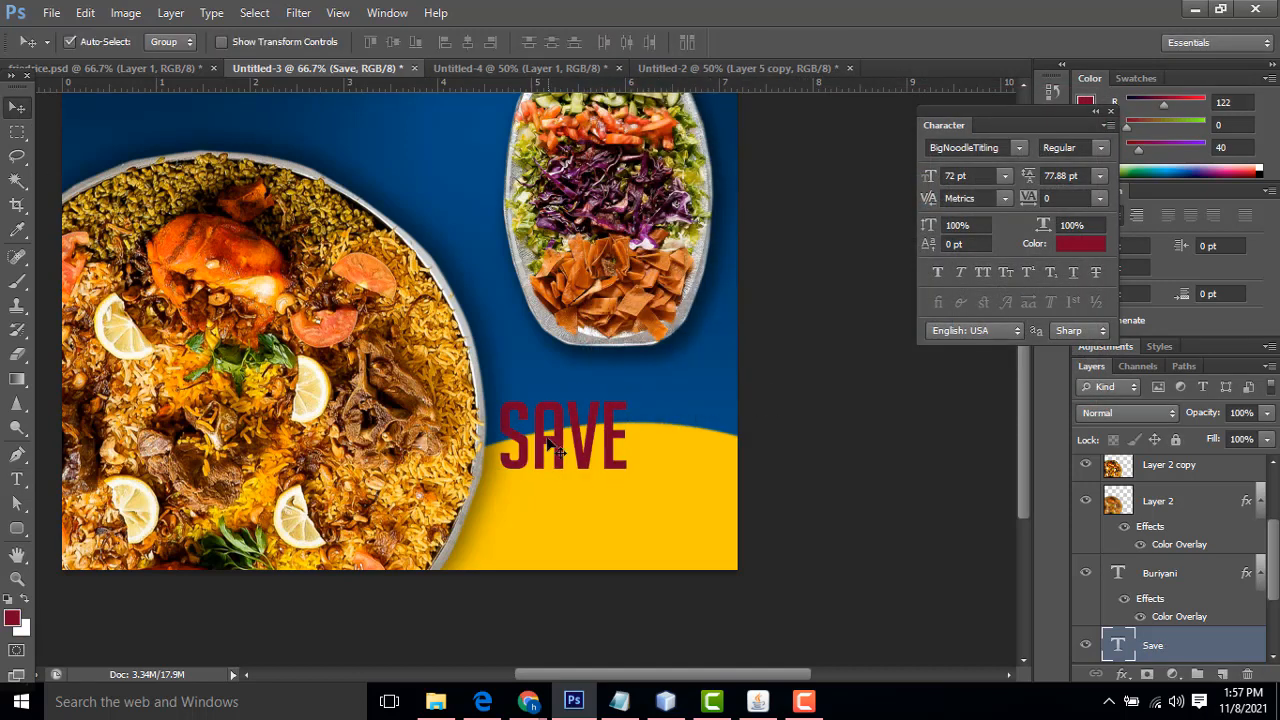
{"action": "left_click_drag", "start_coordinate": [556, 440], "coordinate": [558, 475]}
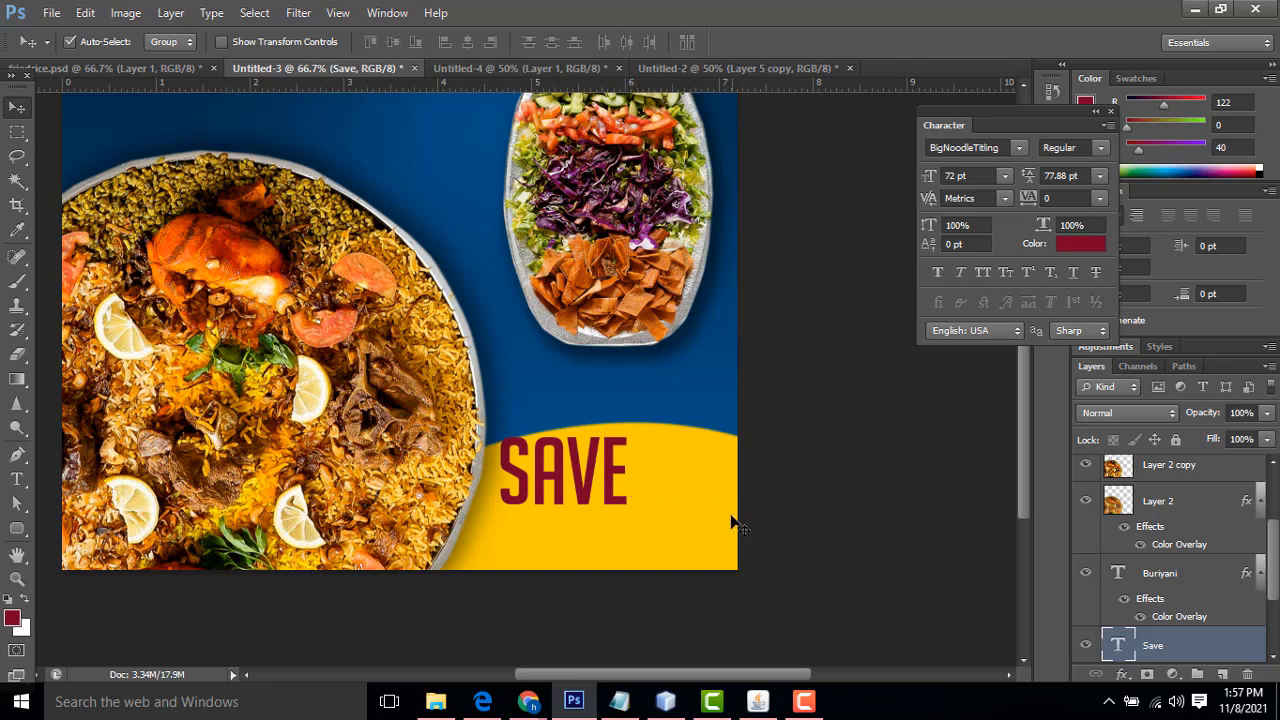
{"action": "key", "text": "ctrl+t"}
{"action": "left_click_drag", "start_coordinate": [630, 531], "coordinate": [595, 496]}
{"action": "key", "text": "Return"}
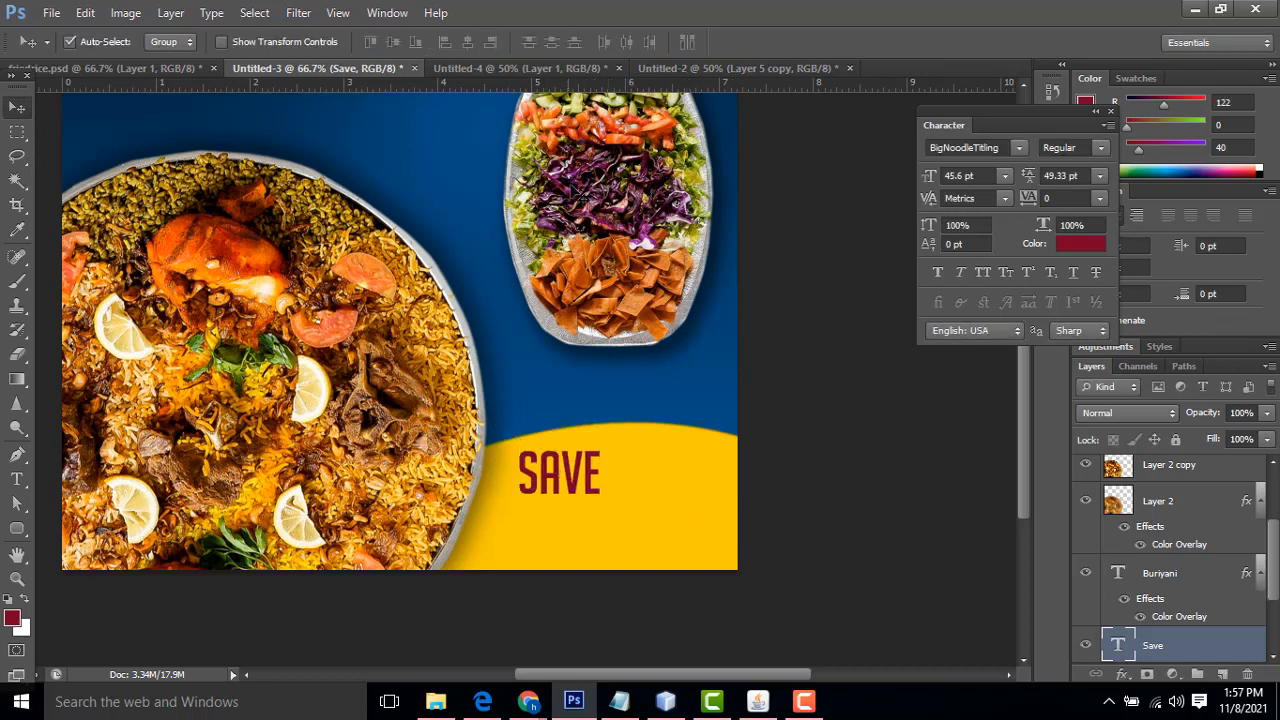
Extend the text to read SAVE 200 as in the finished poster, and move it right and up within the yellow shape
{"action": "left_click", "coordinate": [553, 66]}
{"action": "left_click", "coordinate": [791, 74]}
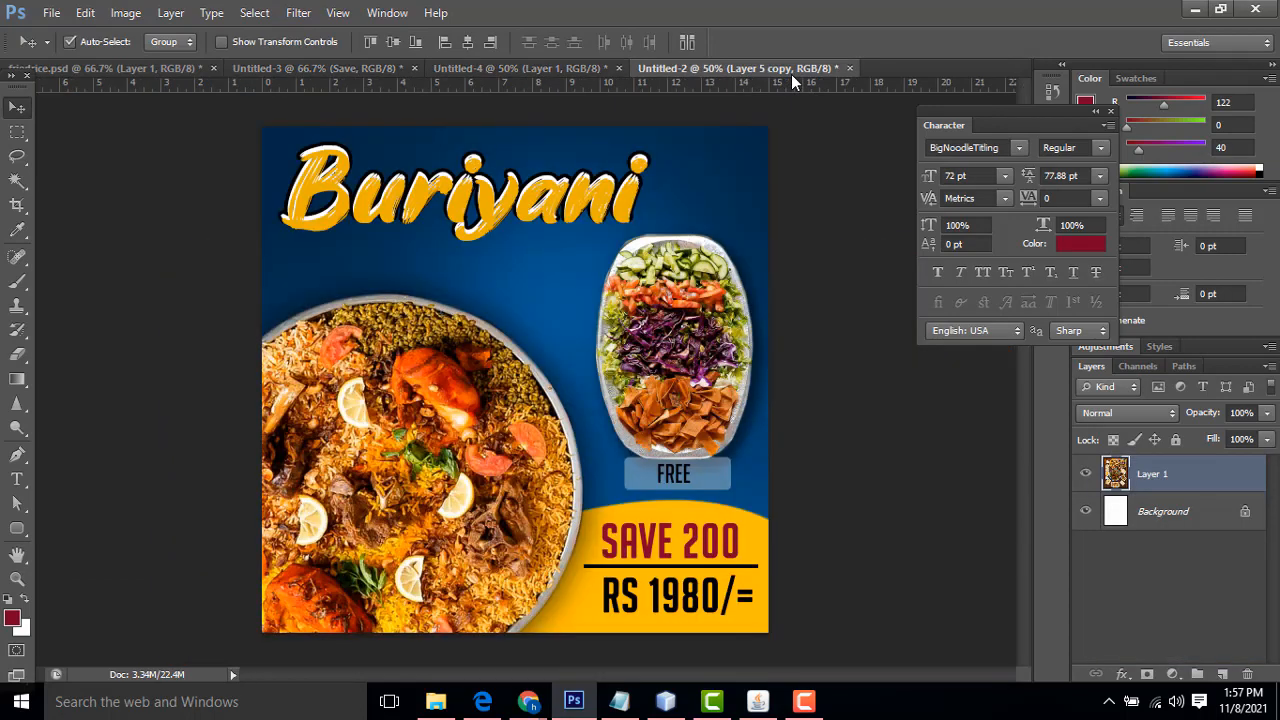
{"action": "left_click", "coordinate": [372, 70]}
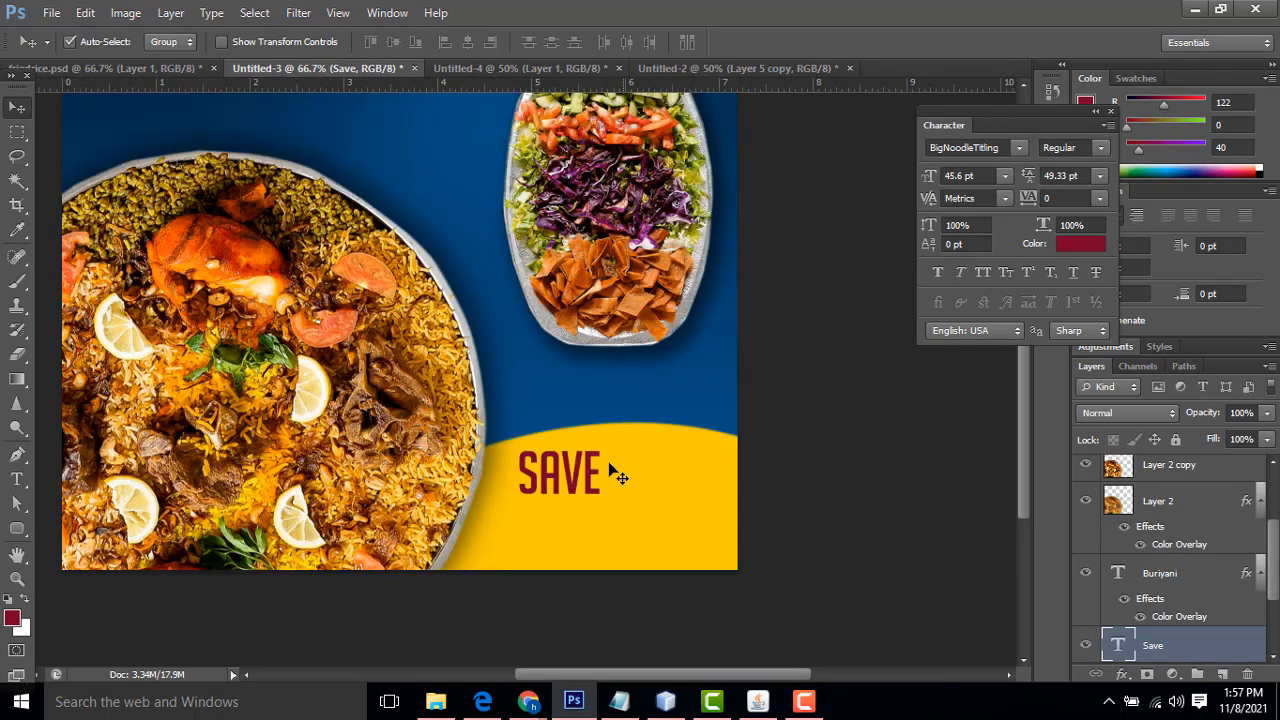
{"action": "right_click", "coordinate": [615, 477]}
{"action": "left_click", "coordinate": [615, 482]}
{"action": "double_click", "coordinate": [1117, 645]}
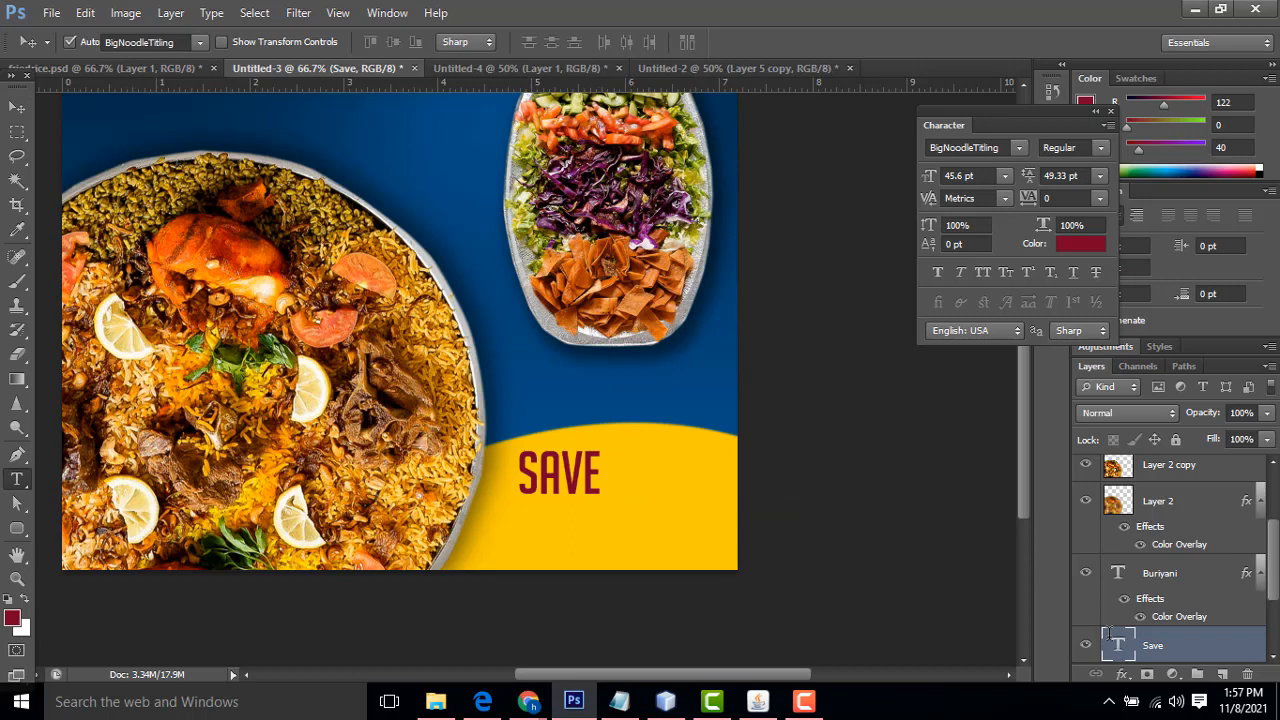
{"action": "left_click", "coordinate": [600, 477]}
{"action": "type", "text": "200"}
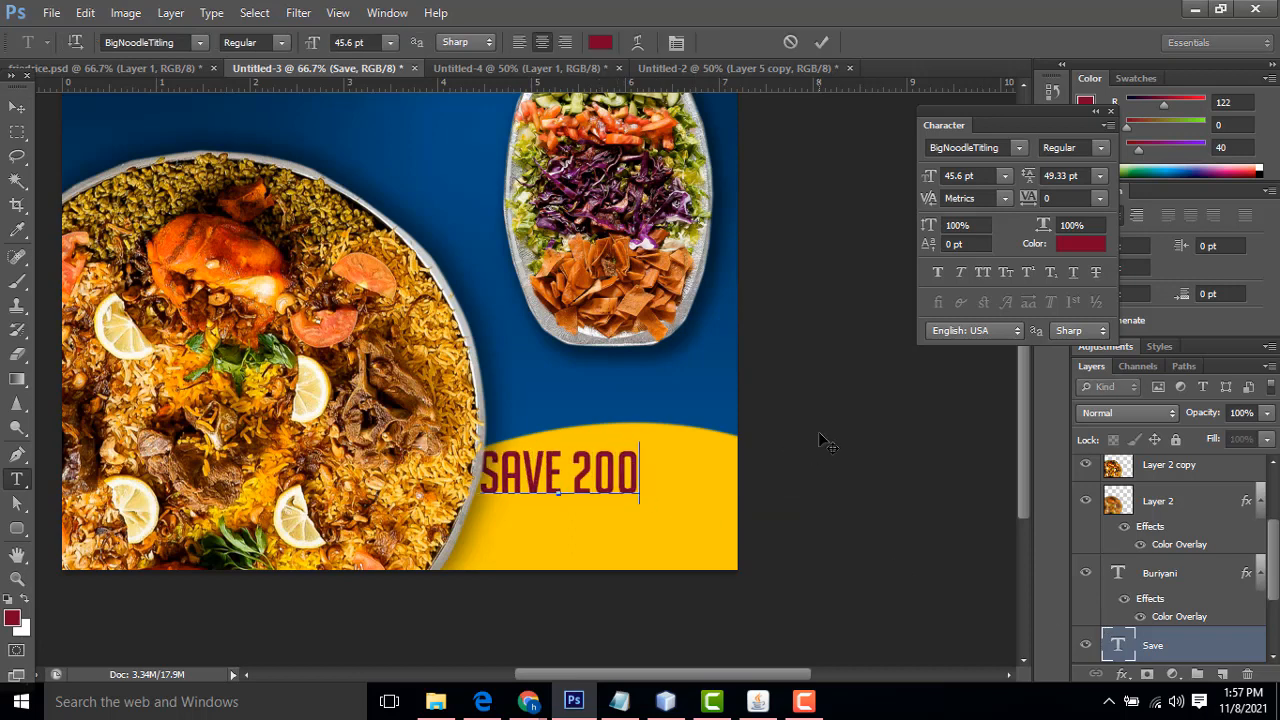
{"action": "left_click", "coordinate": [17, 107]}
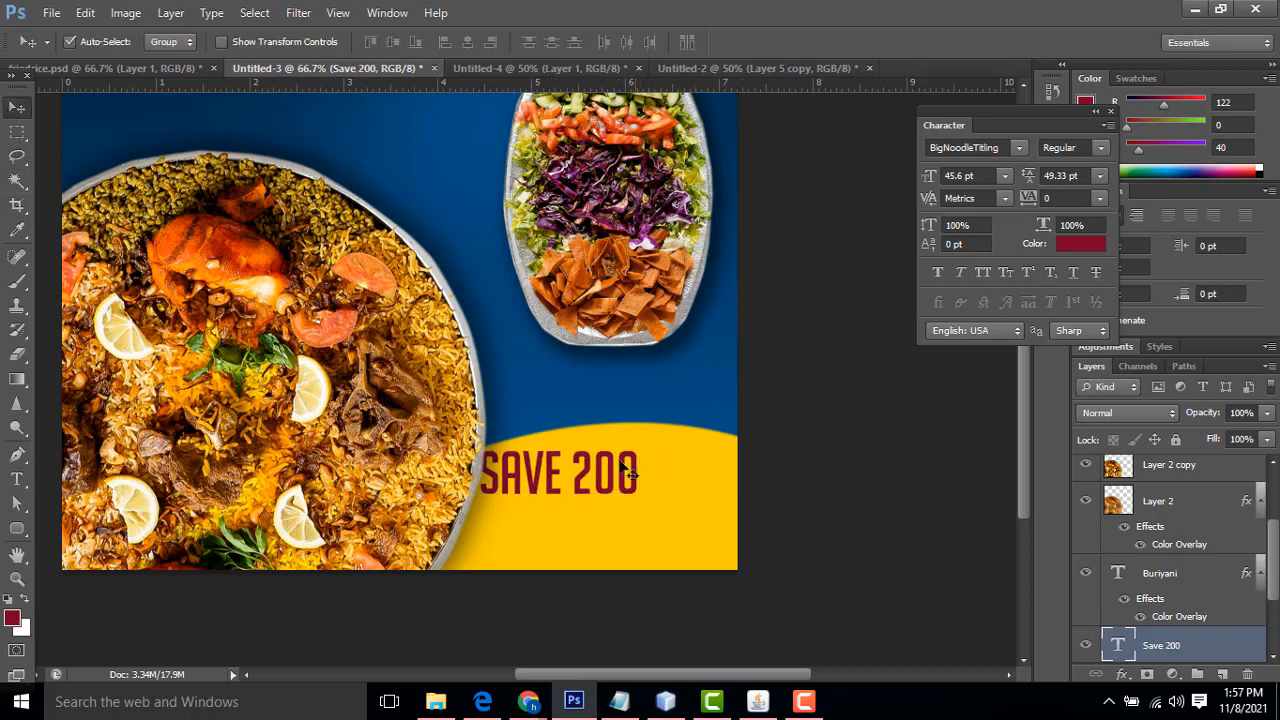
{"action": "left_click_drag", "start_coordinate": [625, 477], "coordinate": [656, 502]}
Add a new layer and fill a thin horizontal black bar across the yellow area directly beneath SAVE 200
{"action": "key", "text": "m"}
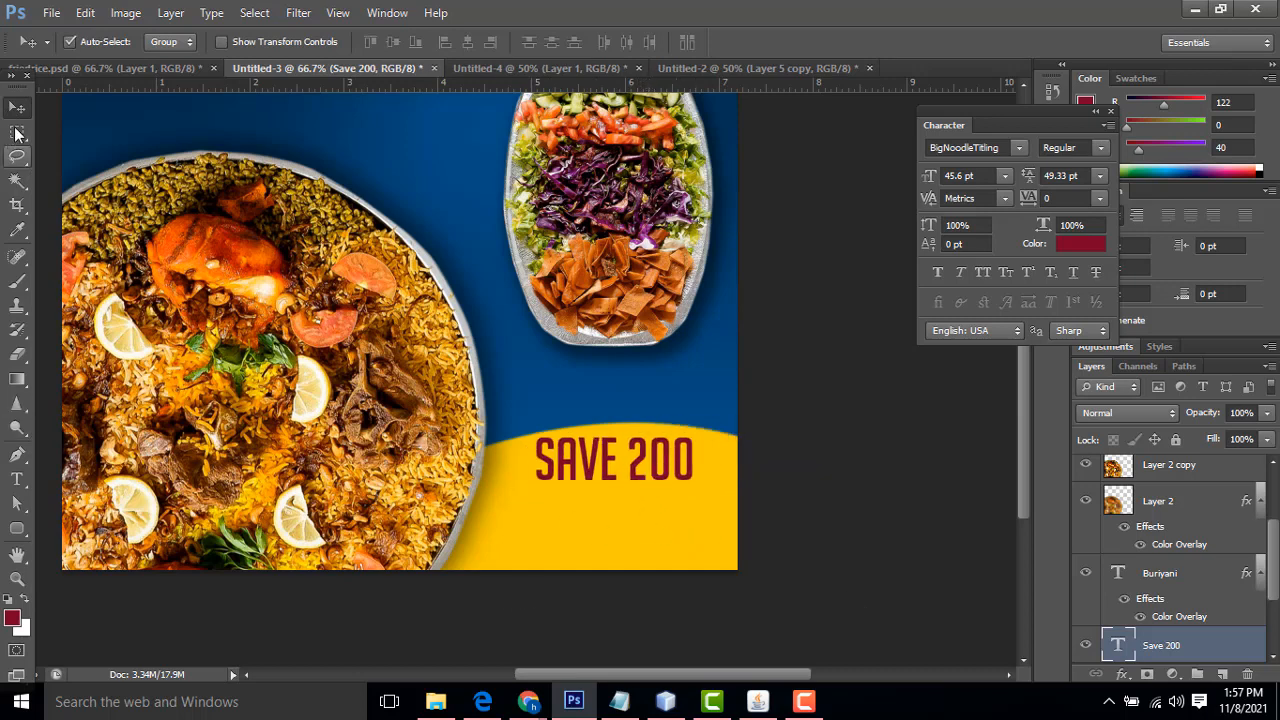
{"action": "left_click", "coordinate": [1222, 674]}
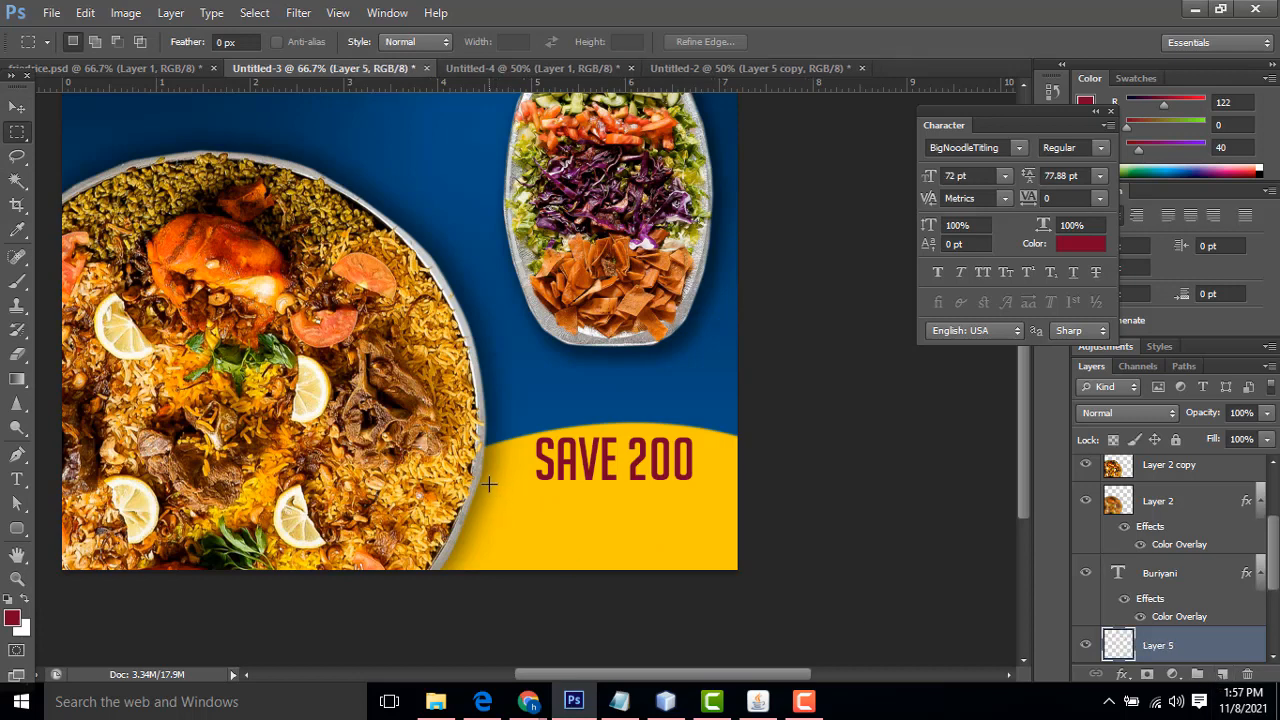
{"action": "left_click_drag", "start_coordinate": [488, 484], "coordinate": [729, 492]}
{"action": "left_click", "coordinate": [10, 600]}
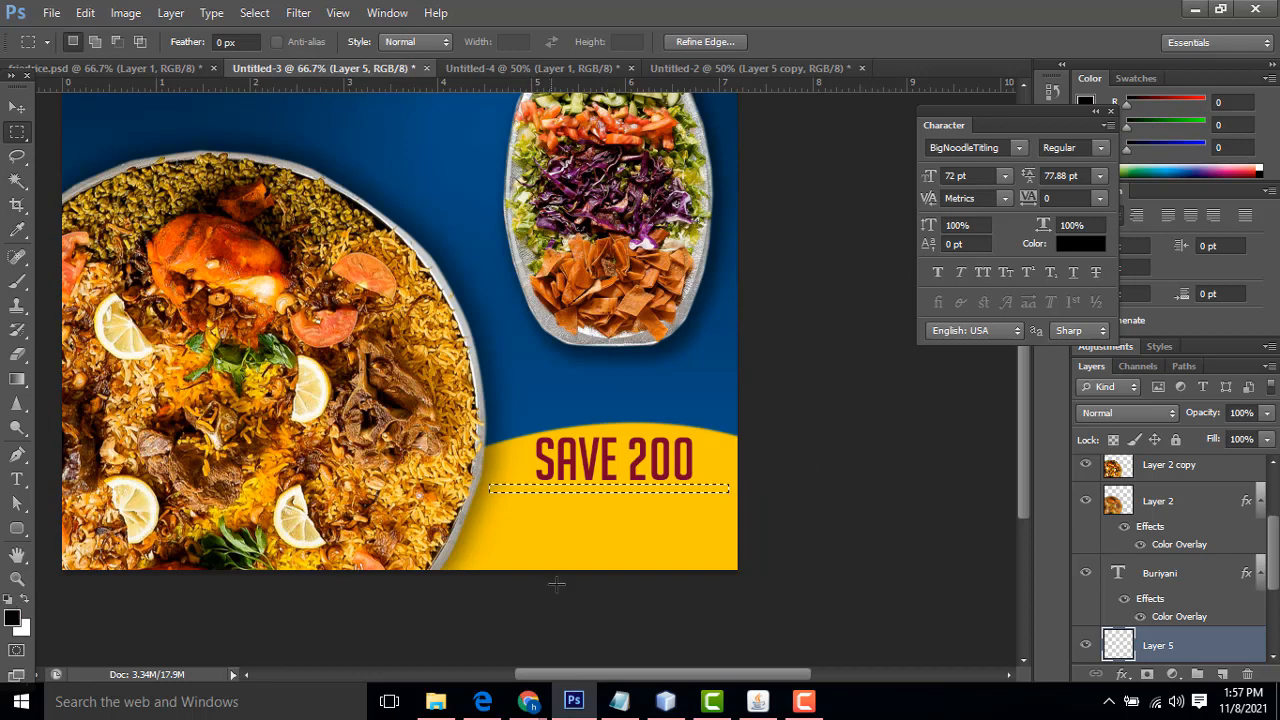
{"action": "key", "text": "alt+BackSpace"}
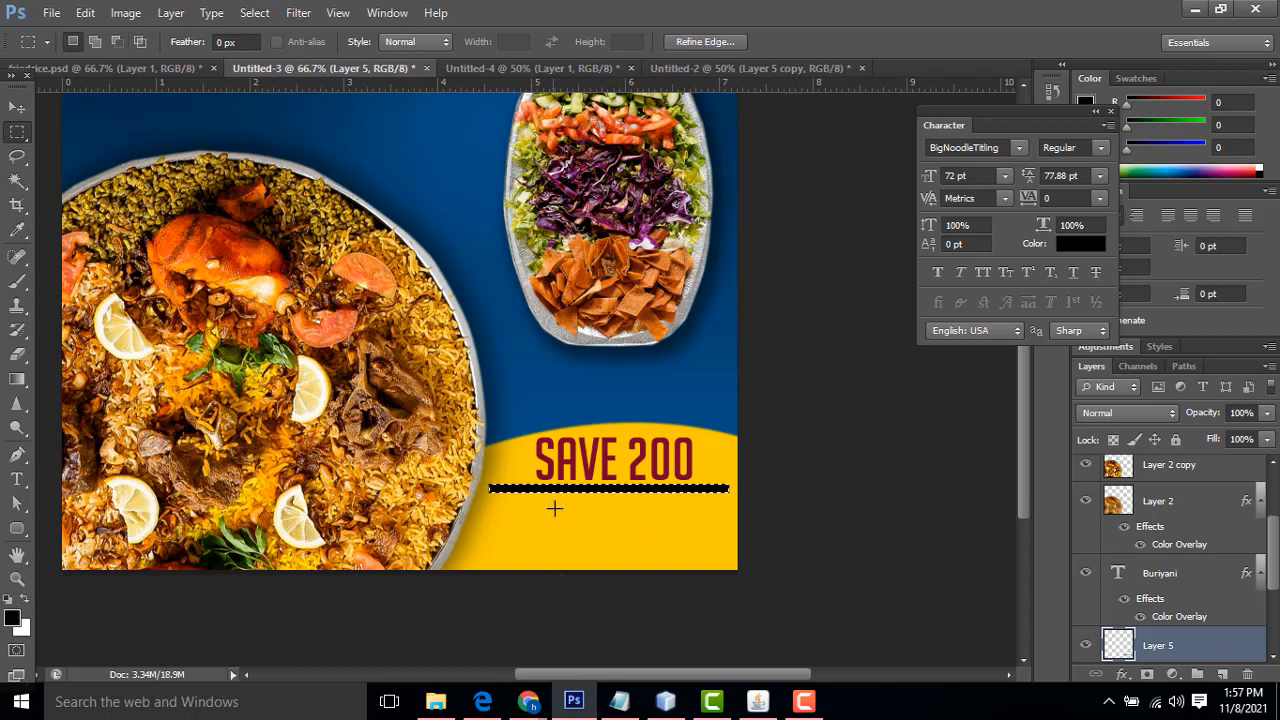
{"action": "key", "text": "ctrl+d"}
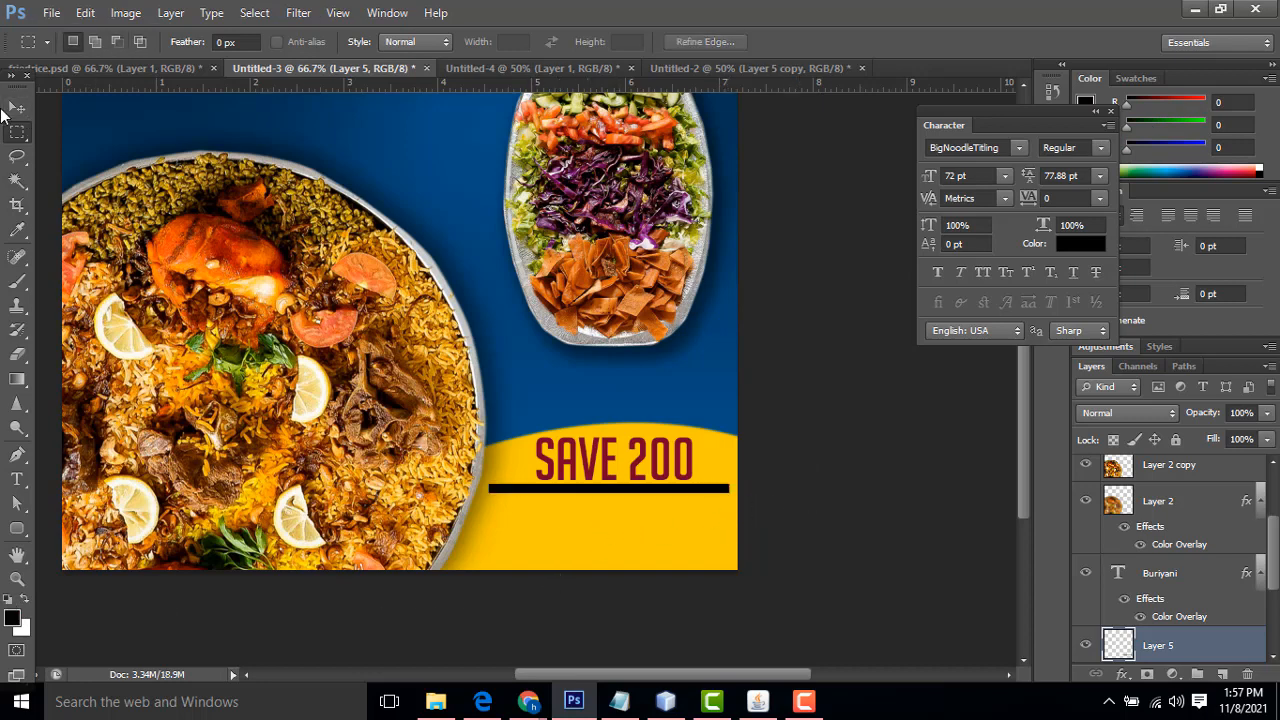
{"action": "left_click", "coordinate": [16, 108]}
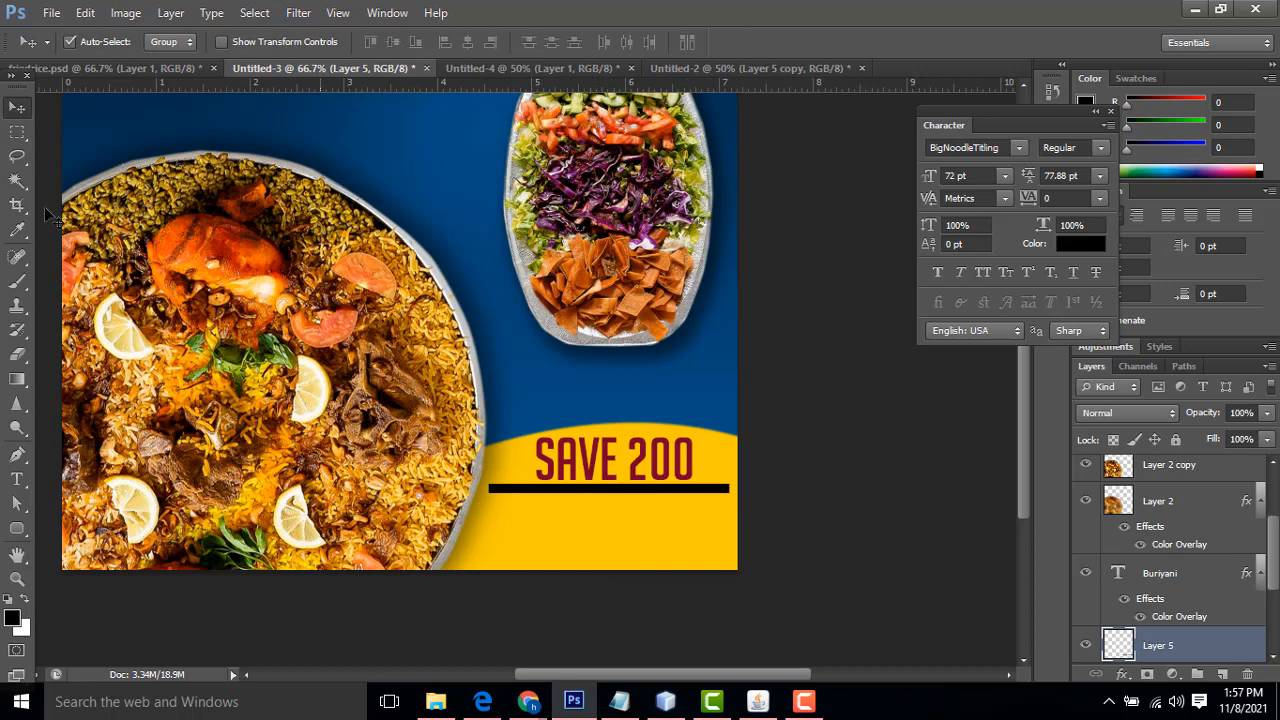
Thin the black bar to a narrow line by selecting and deleting its lower part, and deselect
{"action": "left_click", "coordinate": [17, 132]}
{"action": "left_click_drag", "start_coordinate": [784, 531], "coordinate": [457, 486]}
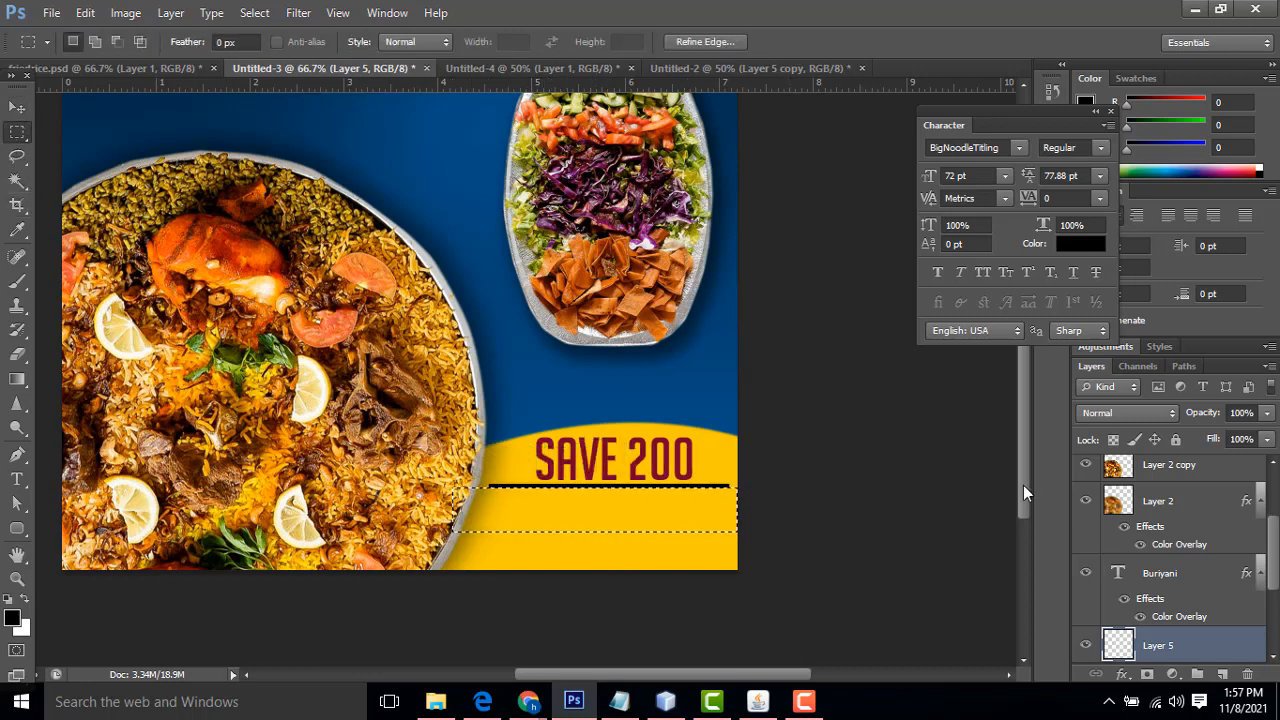
{"action": "left_click", "coordinate": [595, 534]}
{"action": "left_click", "coordinate": [19, 105]}
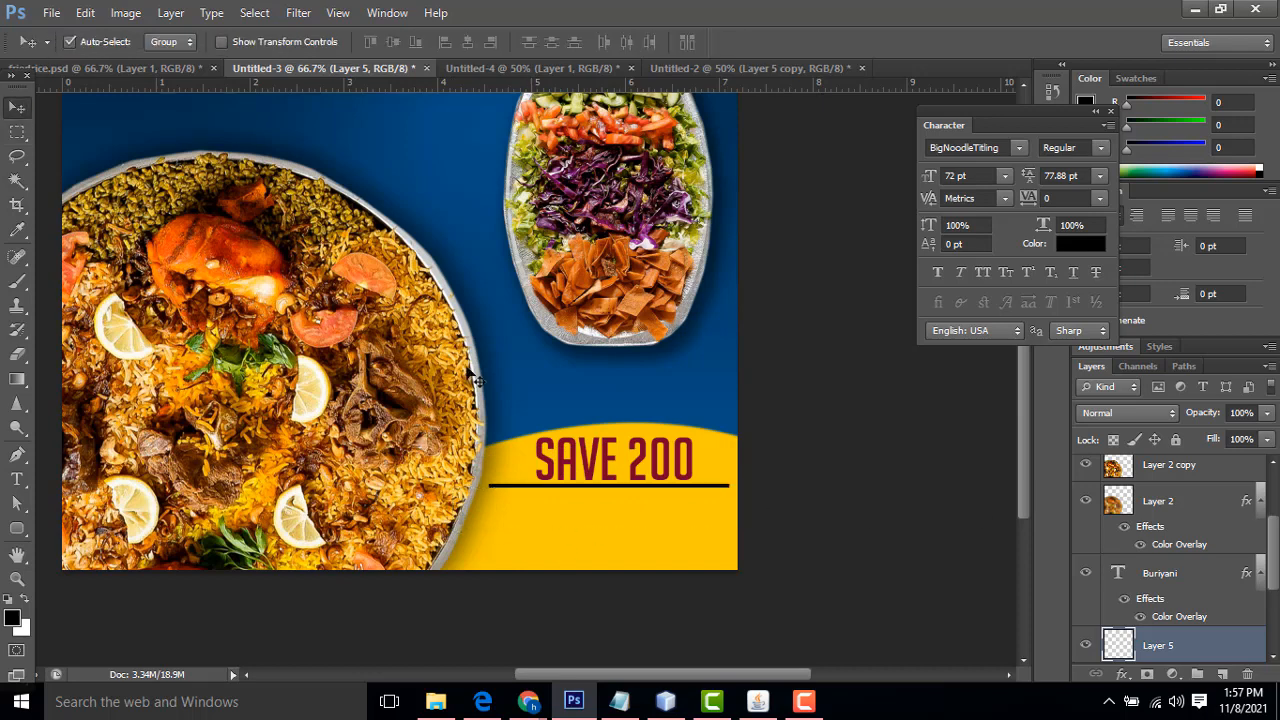
Duplicate the SAVE 200 text below the black line and open the copy's text for editing
{"action": "right_click", "coordinate": [621, 480]}
{"action": "left_click", "coordinate": [625, 481]}
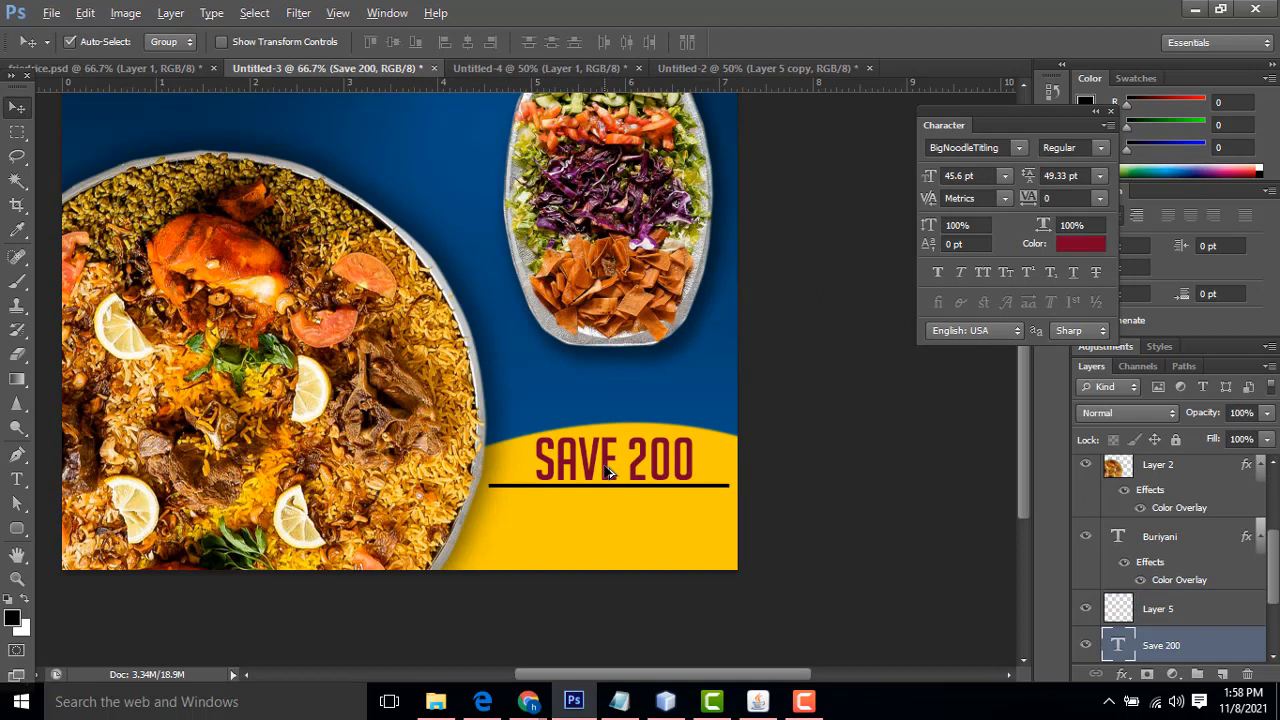
{"action": "left_click_drag", "start_coordinate": [607, 472], "coordinate": [600, 539]}
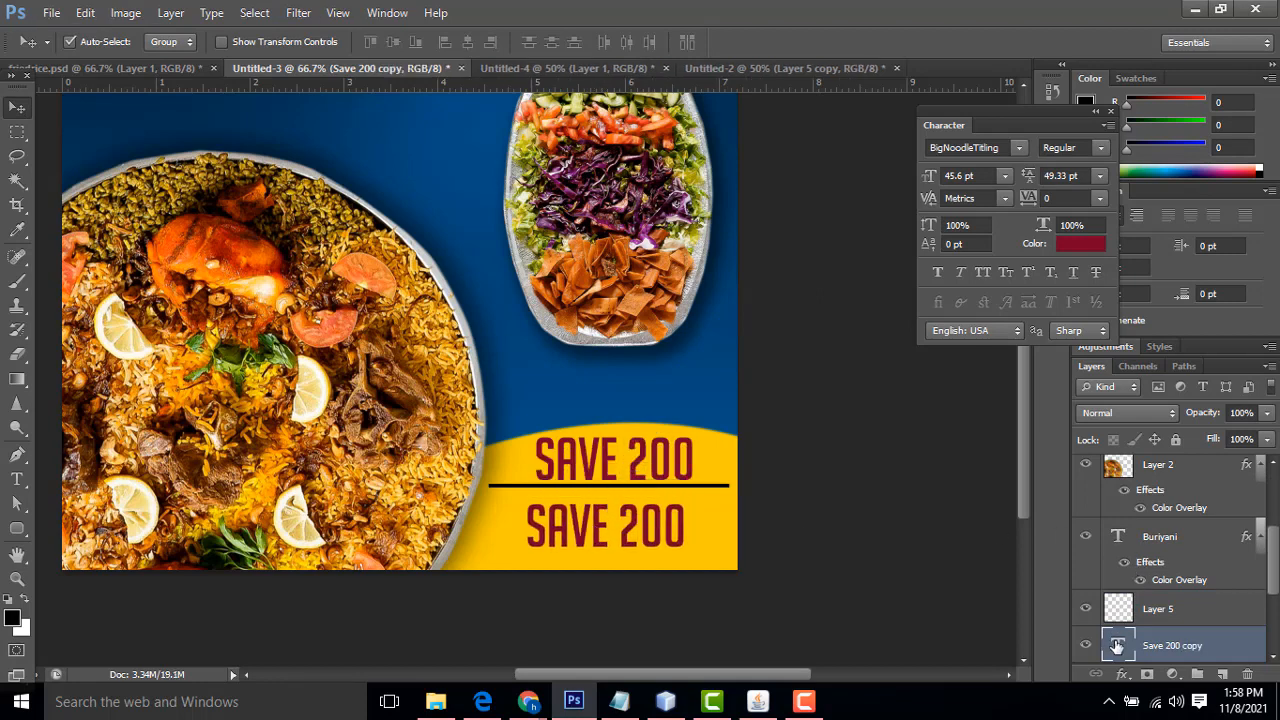
{"action": "double_click", "coordinate": [1117, 646]}
Try $ 300 as the price wording in the copied text line, and clear it
{"action": "type", "text": "RS"}
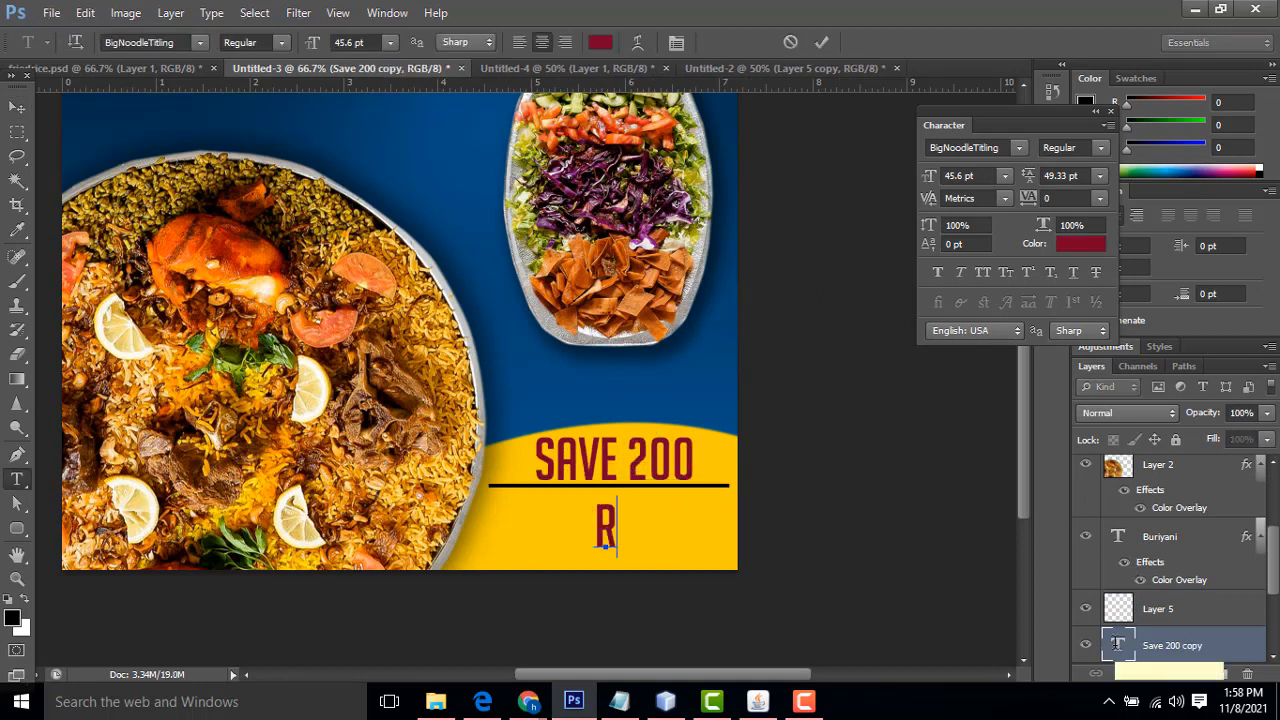
{"action": "key", "text": "BackSpace"}
{"action": "key", "text": "BackSpace"}
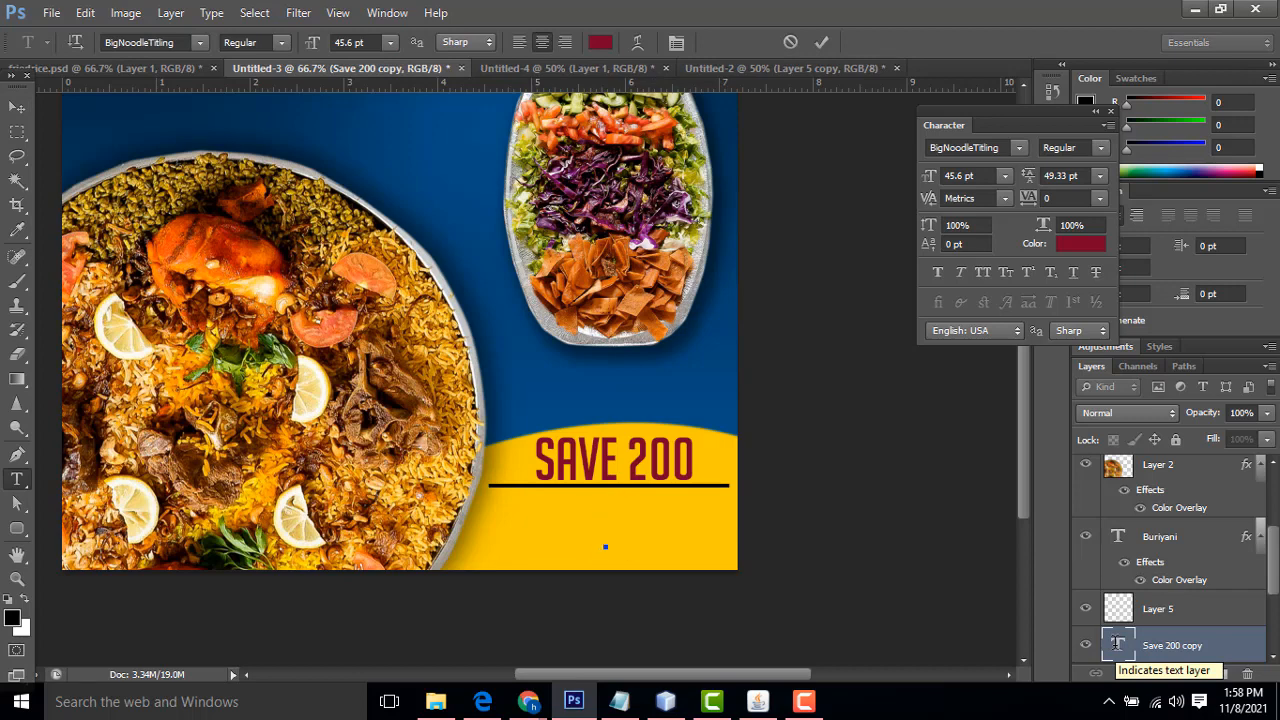
{"action": "type", "text": "$ 300"}
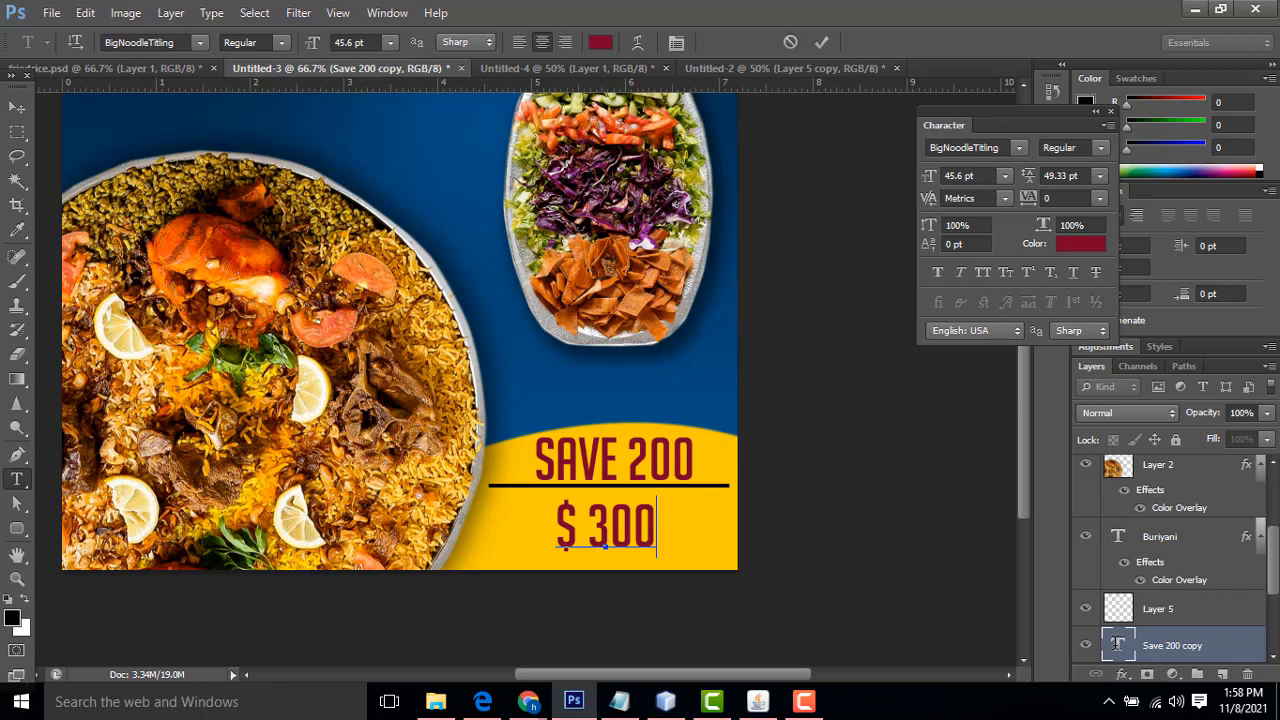
{"action": "key", "text": "BackSpace"}
{"action": "key", "text": "BackSpace"}
{"action": "key", "text": "BackSpace"}
{"action": "key", "text": "BackSpace"}
{"action": "key", "text": "BackSpace"}
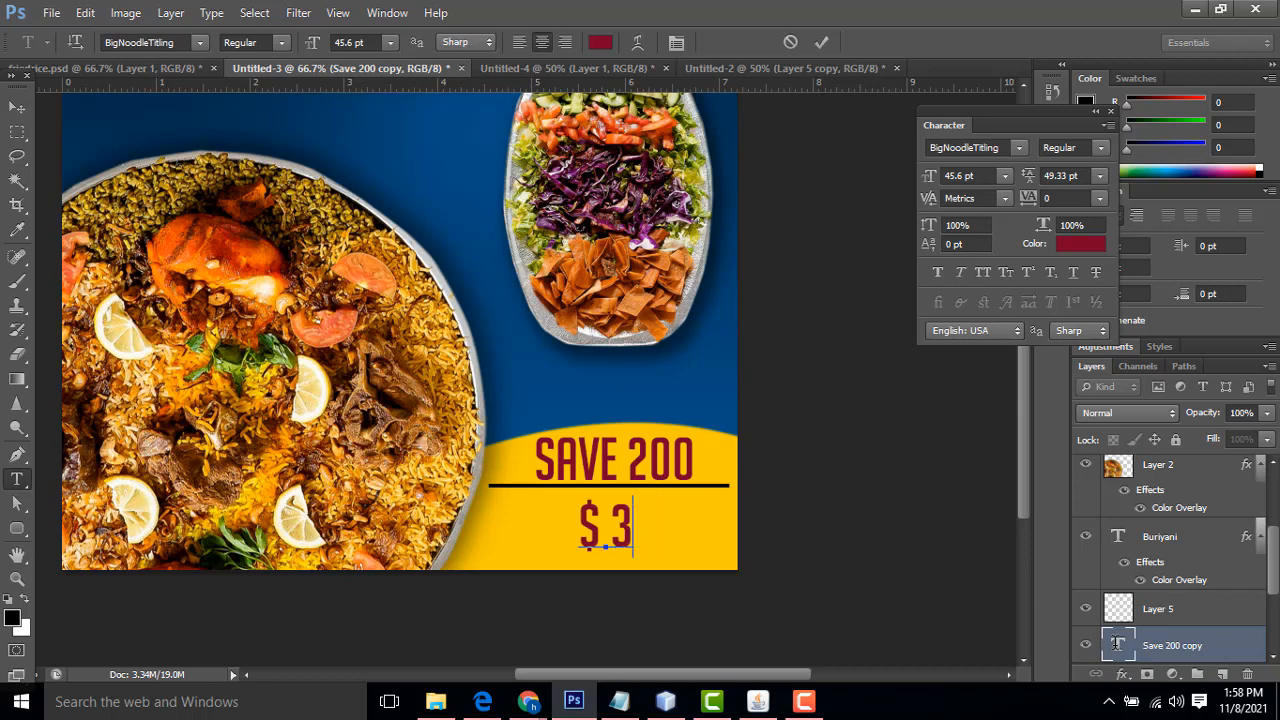
Enter RS 1900 as the price in the copied text line below the black line
{"action": "type", "text": "RS"}
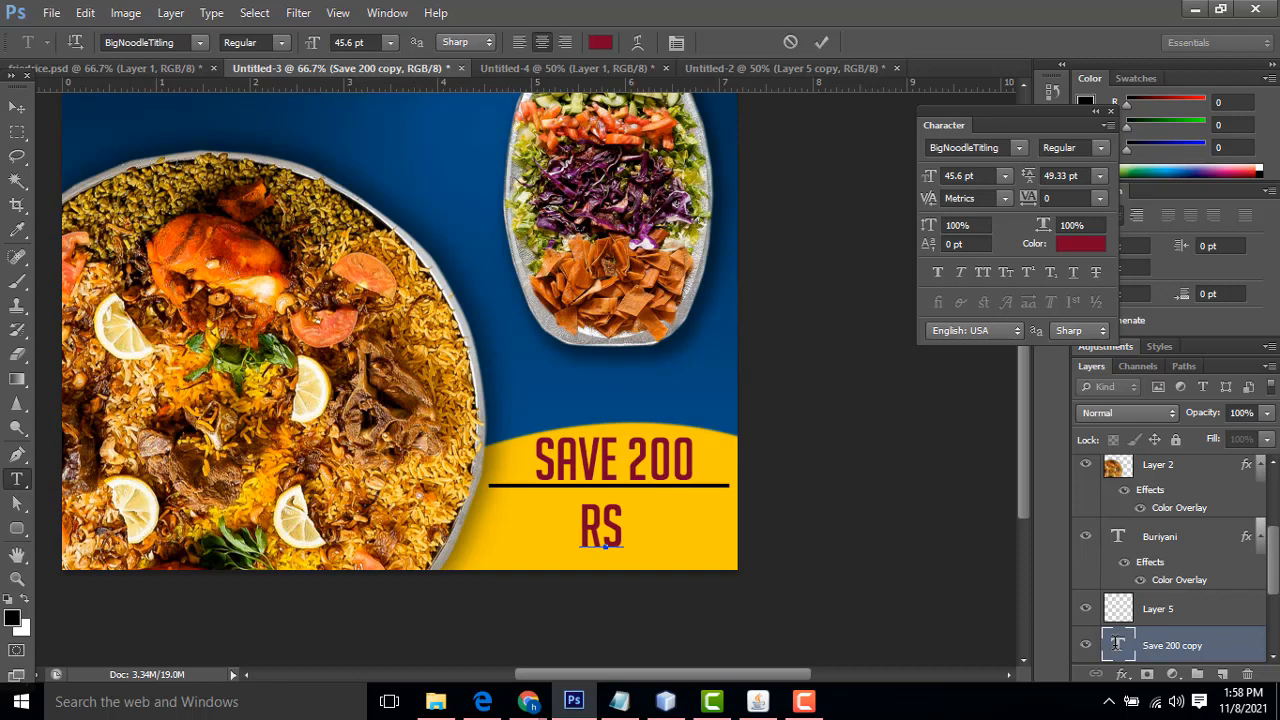
{"action": "type", "text": " 3000"}
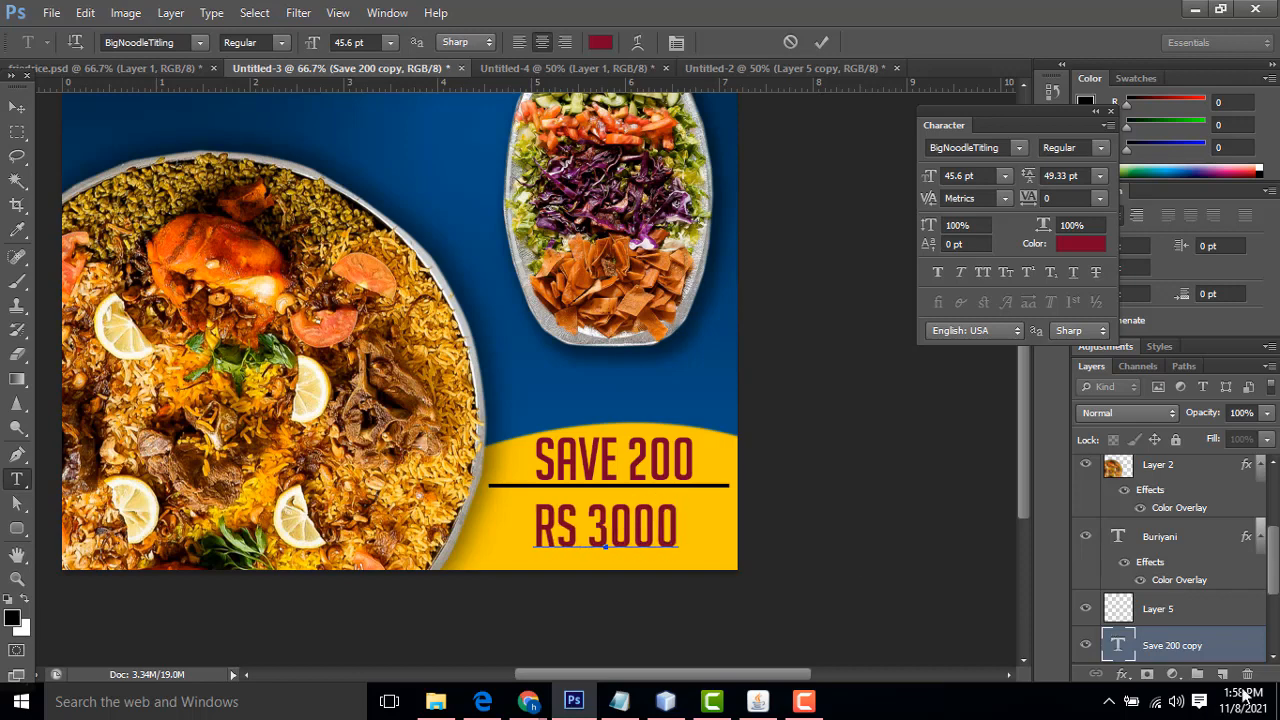
{"action": "key", "text": "shift+Left"}
{"action": "key", "text": "shift+Left"}
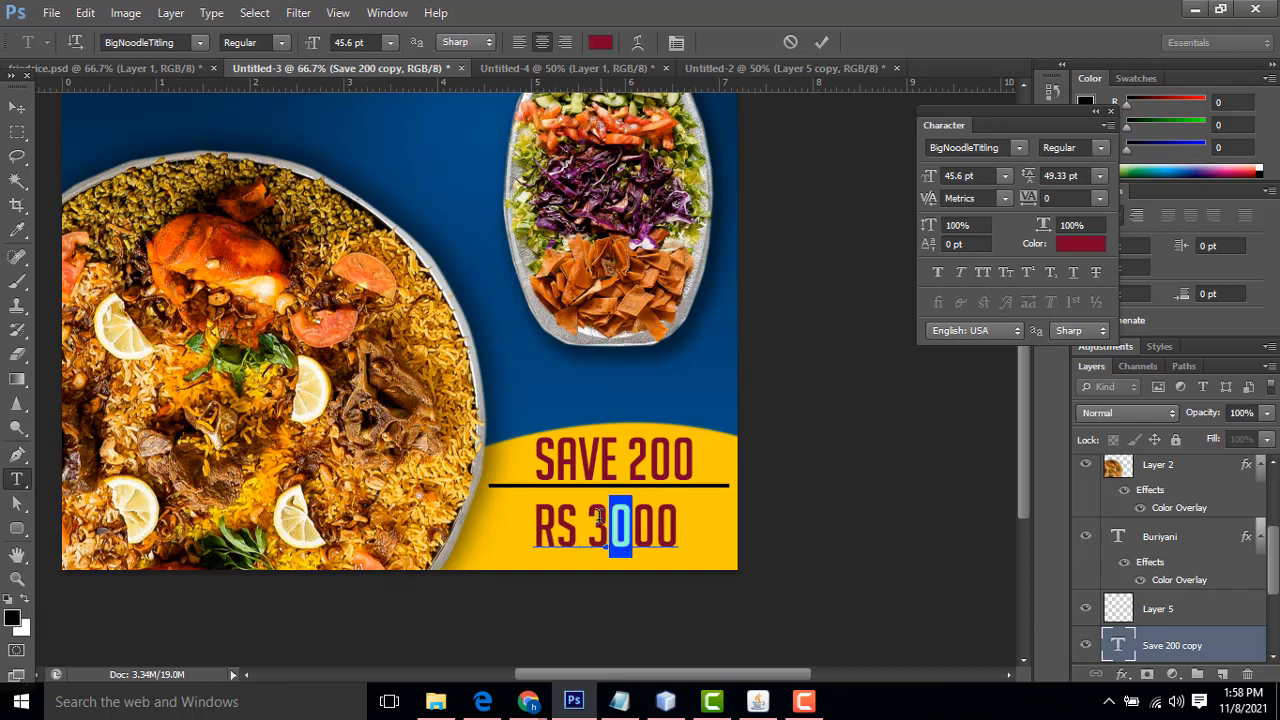
{"action": "type", "text": "19"}
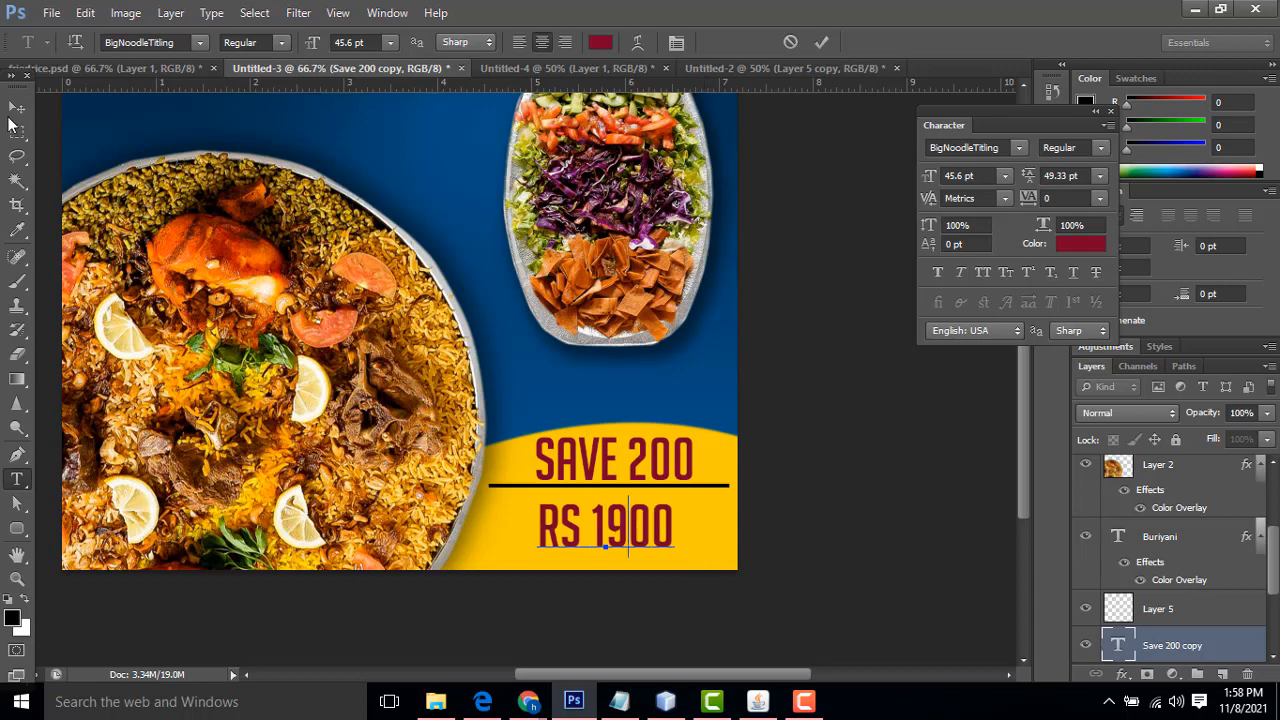
{"action": "left_click", "coordinate": [16, 106]}
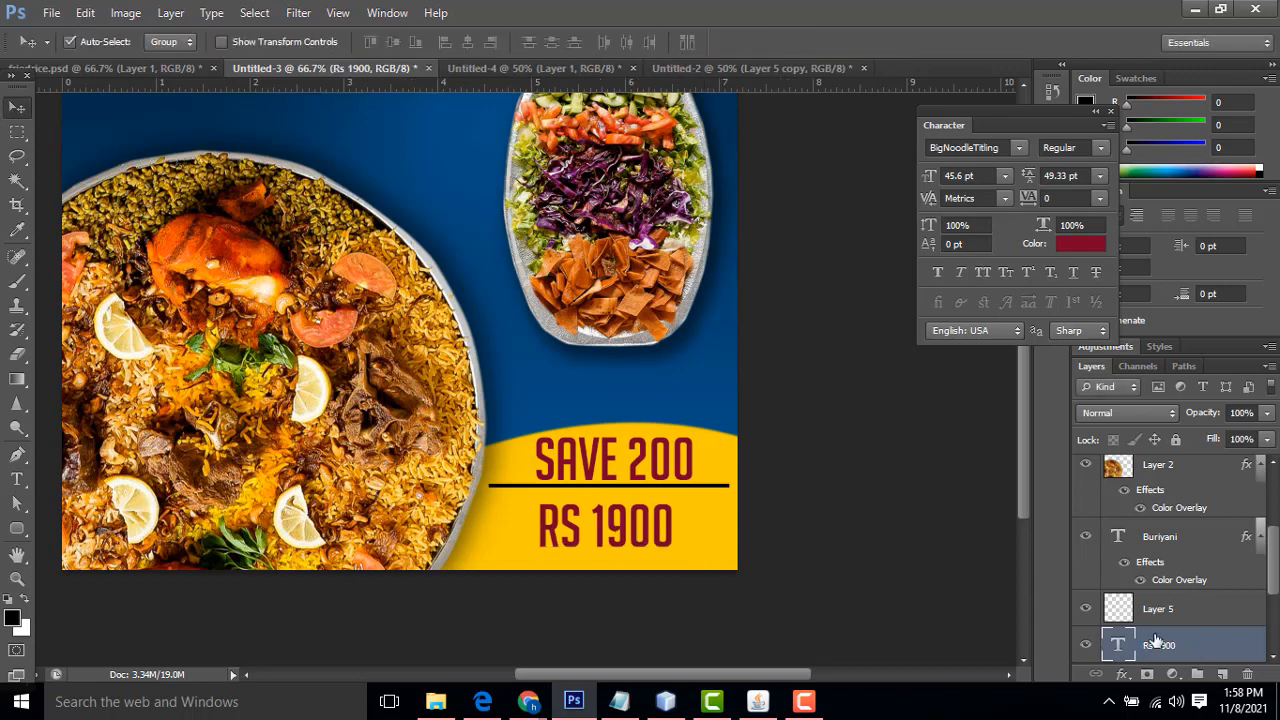
Apply a black #000000 Color Overlay to the RS 1900 text layer
{"action": "double_click", "coordinate": [1155, 640]}
{"action": "left_click", "coordinate": [722, 296]}
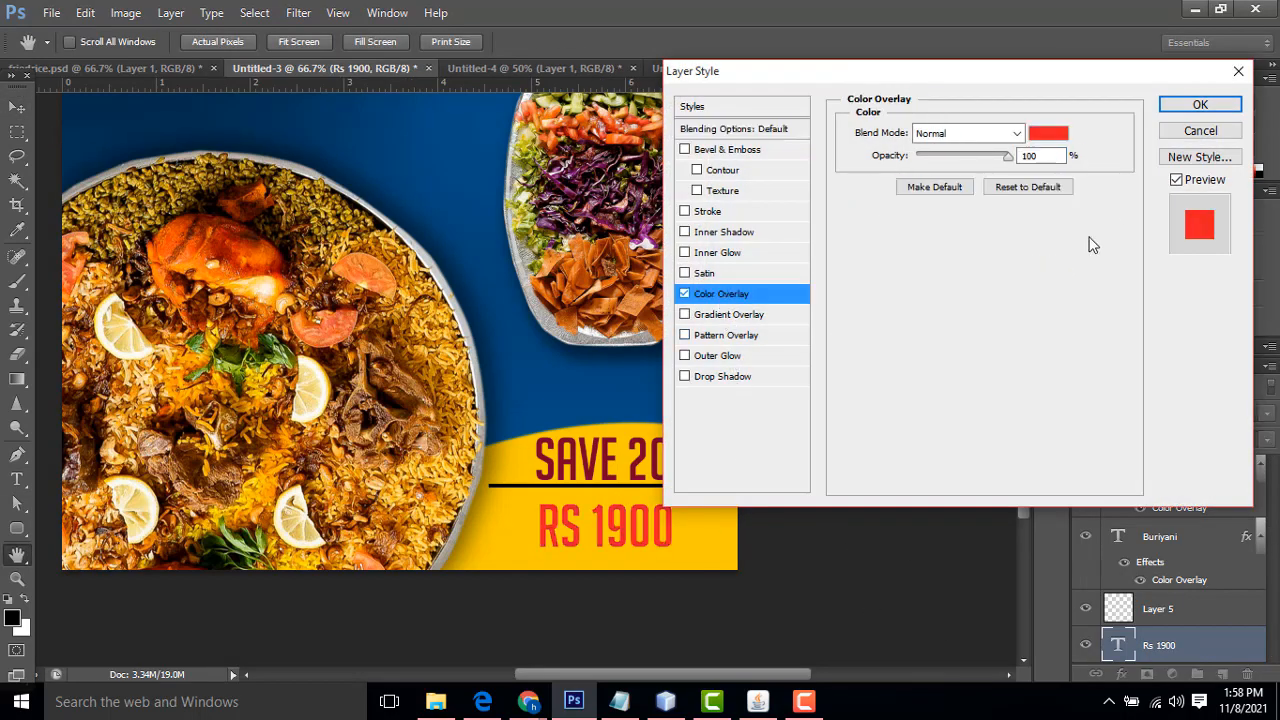
{"action": "left_click", "coordinate": [1053, 140]}
{"action": "left_click_drag", "start_coordinate": [690, 345], "coordinate": [588, 382]}
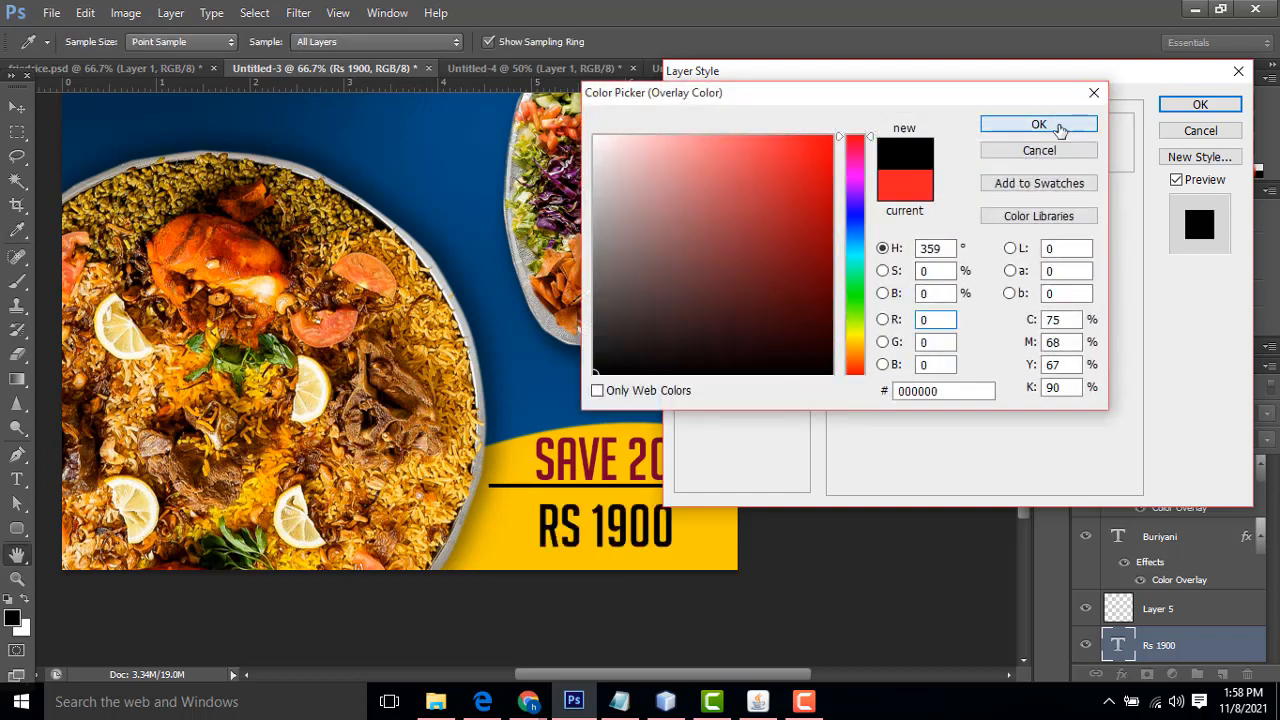
{"action": "left_click", "coordinate": [1039, 124]}
{"action": "left_click", "coordinate": [1200, 104]}
Select the Buriyani title text and move it slightly up and to the left on the poster
{"action": "scroll", "coordinate": [748, 520], "scroll_direction": "up", "scroll_amount": 3}
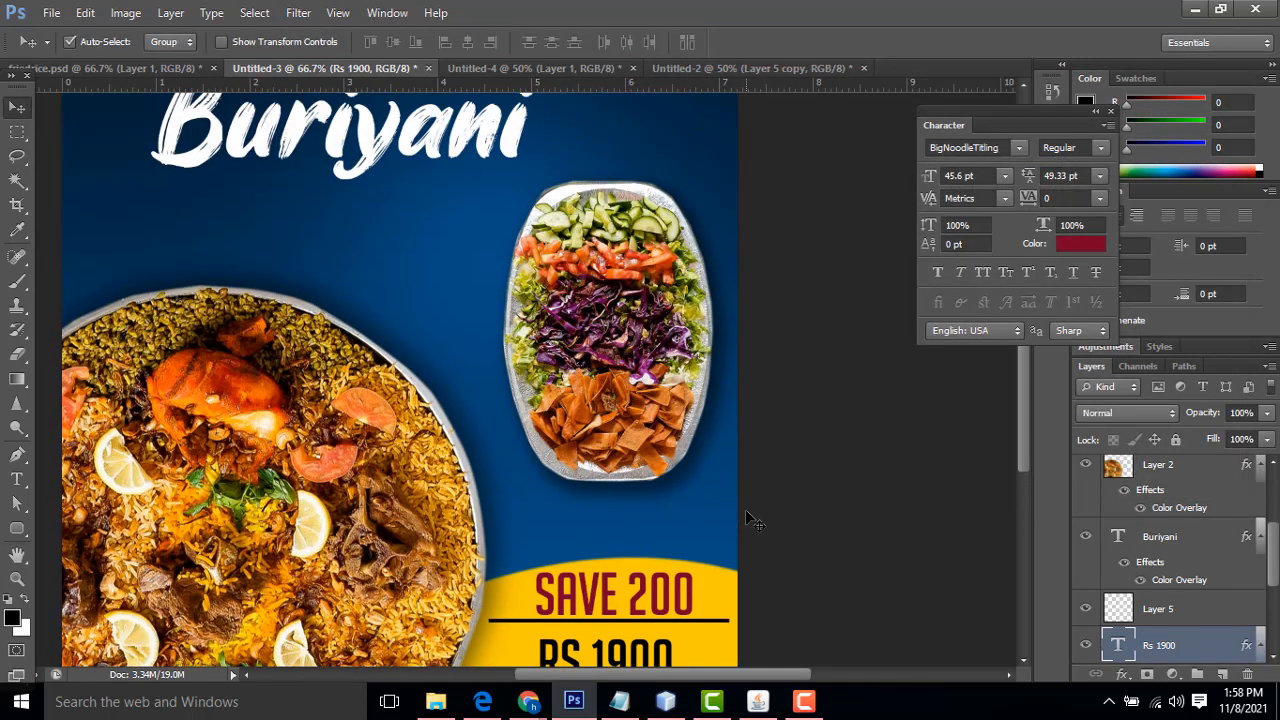
{"action": "scroll", "coordinate": [746, 512], "scroll_direction": "down", "scroll_amount": 1}
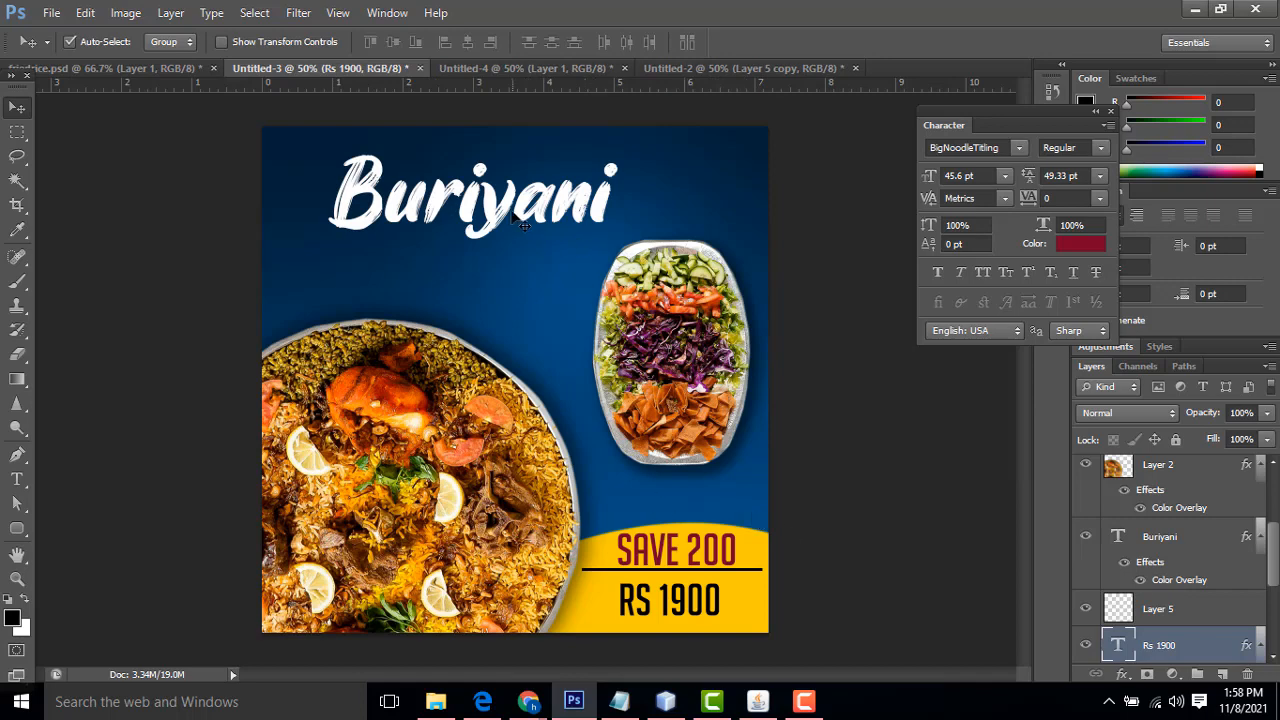
{"action": "right_click", "coordinate": [470, 205]}
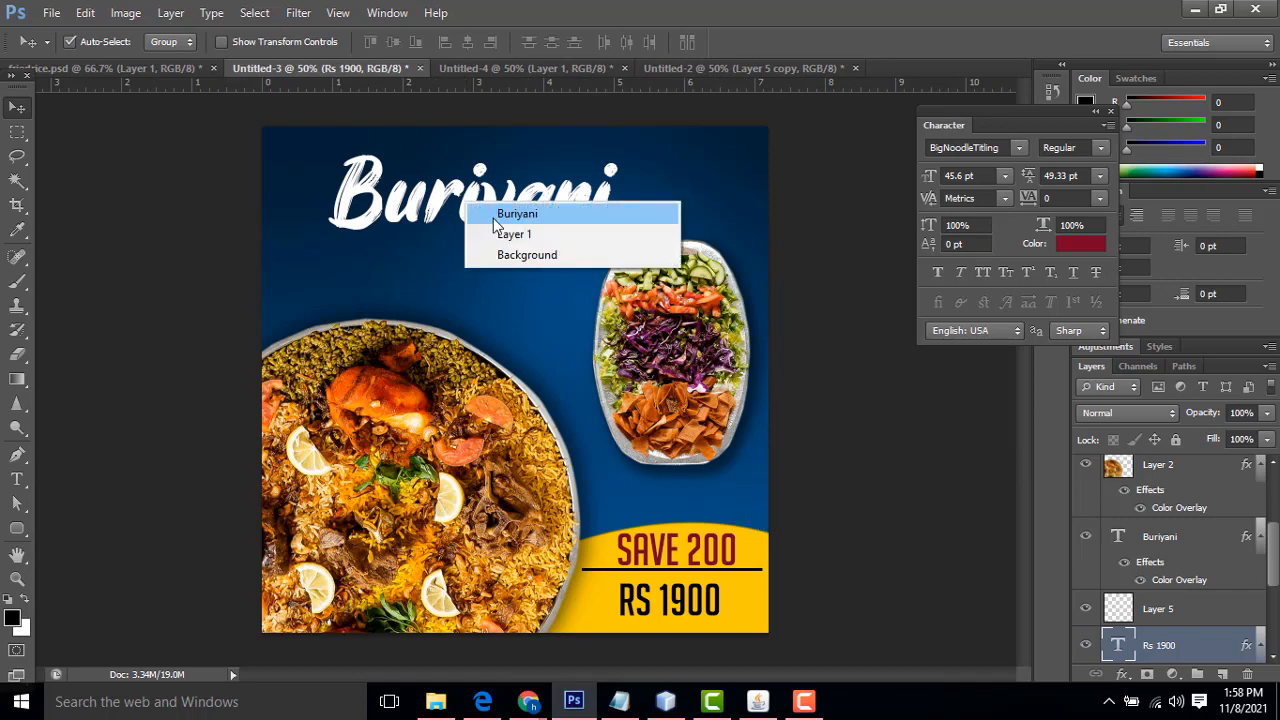
{"action": "left_click", "coordinate": [510, 210]}
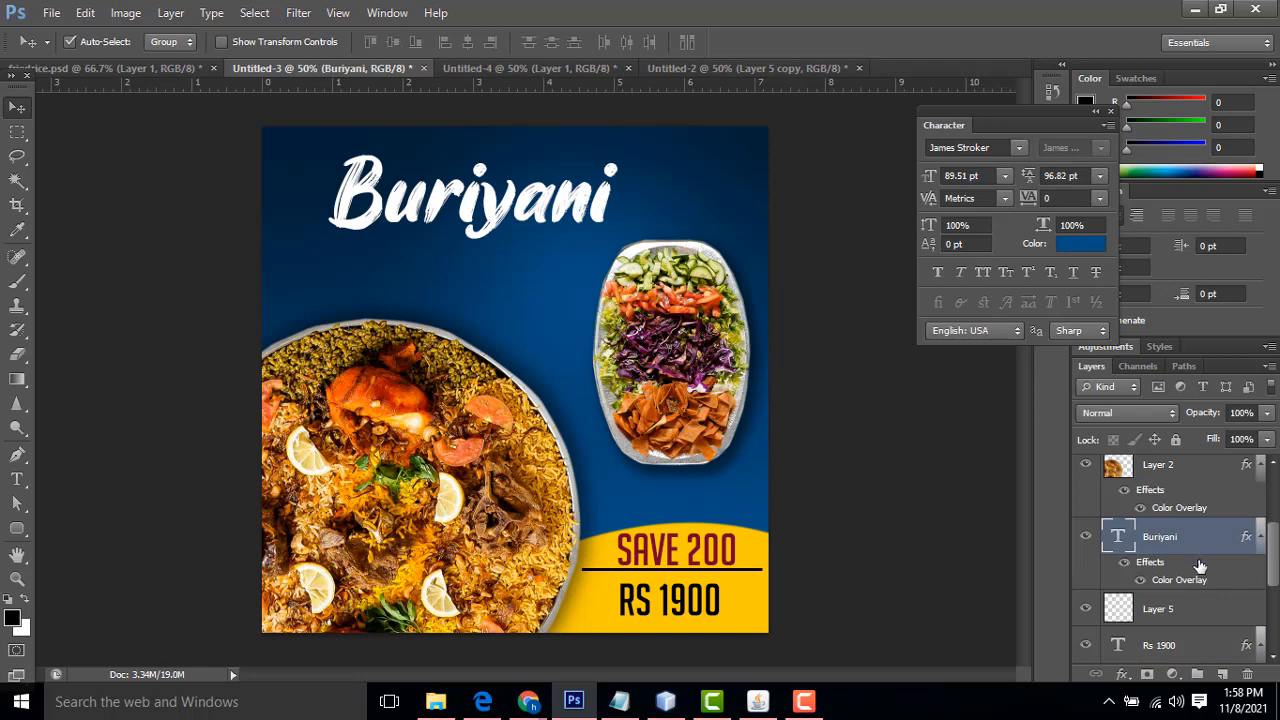
{"action": "scroll", "coordinate": [1207, 546], "scroll_direction": "down", "scroll_amount": 4}
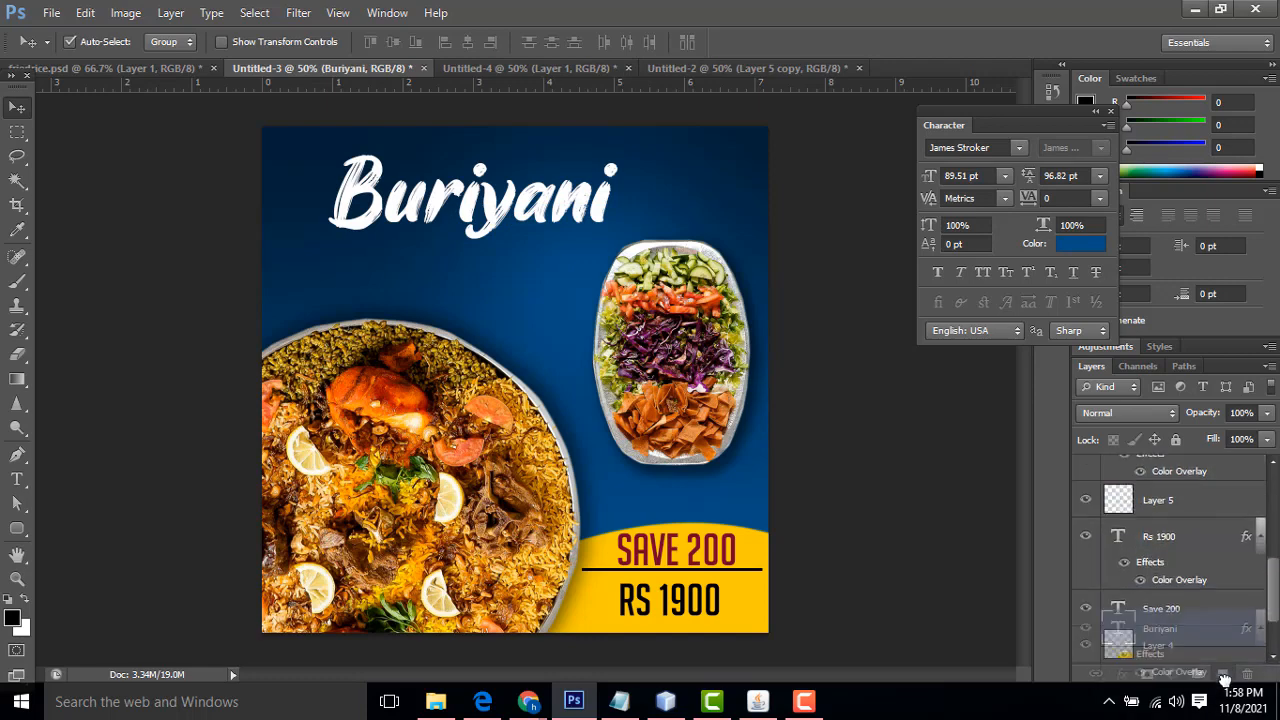
{"action": "mouse_move", "coordinate": [510, 220]}
{"action": "left_mouse_down"}
{"action": "mouse_move", "coordinate": [502, 298]}
{"action": "mouse_move", "coordinate": [492, 208]}
{"action": "left_mouse_up"}
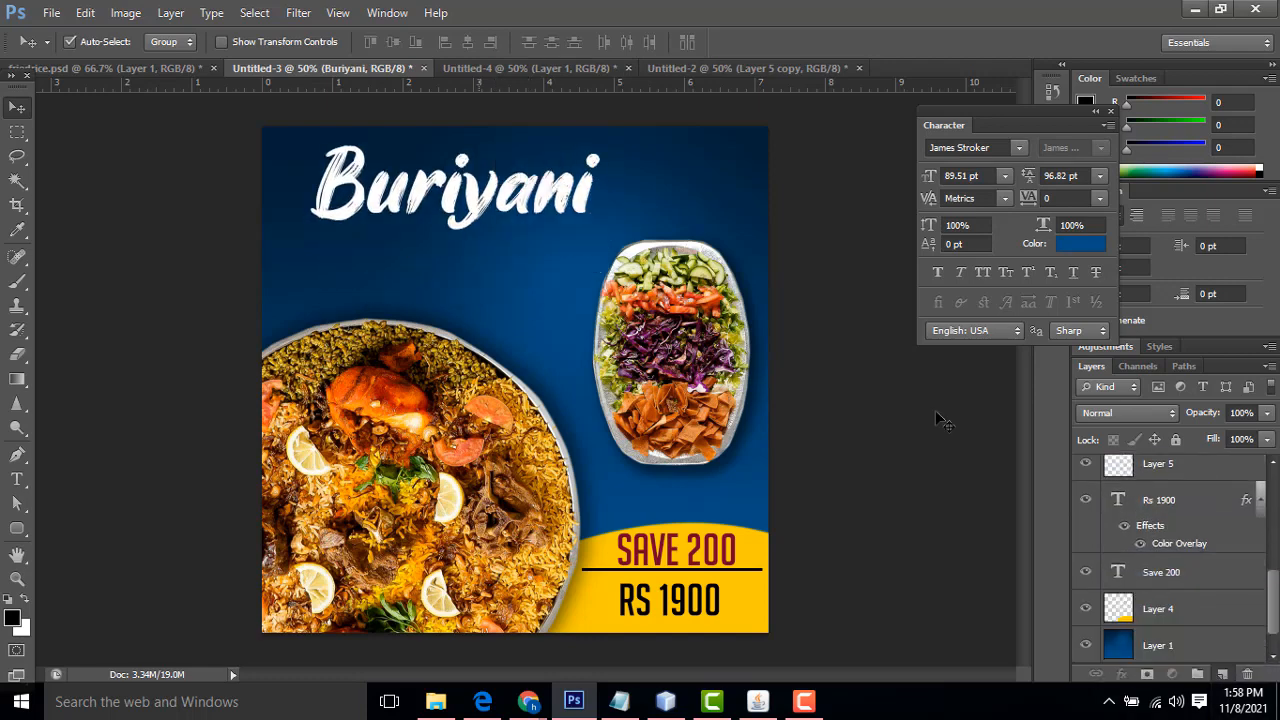
Duplicate the Buriyani title layer and offset the copy slightly below the original
{"action": "scroll", "coordinate": [1204, 486], "scroll_direction": "up", "scroll_amount": 2}
{"action": "left_click_drag", "start_coordinate": [1204, 486], "coordinate": [1222, 674]}
{"action": "mouse_move", "coordinate": [481, 228]}
{"action": "left_mouse_down"}
{"action": "mouse_move", "coordinate": [520, 234]}
{"action": "mouse_move", "coordinate": [509, 206]}
{"action": "mouse_move", "coordinate": [490, 246]}
{"action": "left_mouse_up"}
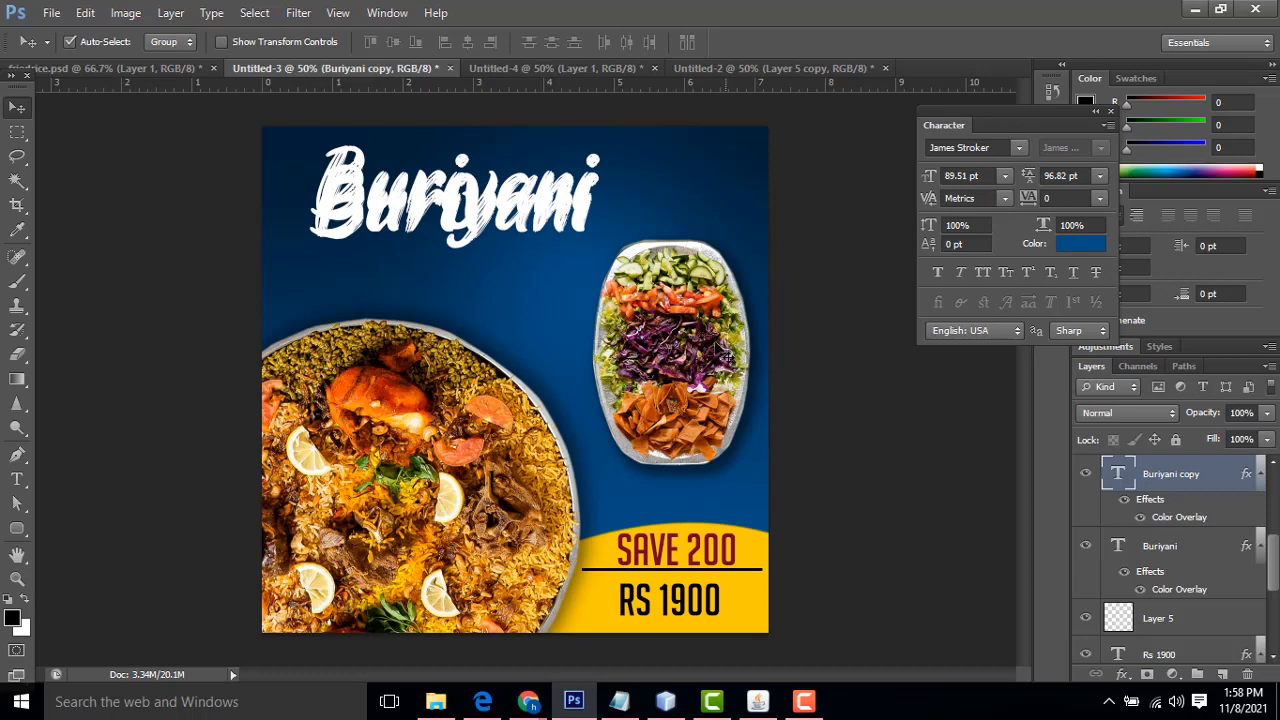
Change the Buriyani copy's Color Overlay to yellow #f3c600, sampled from the poster's yellow offer area
{"action": "double_click", "coordinate": [1226, 478]}
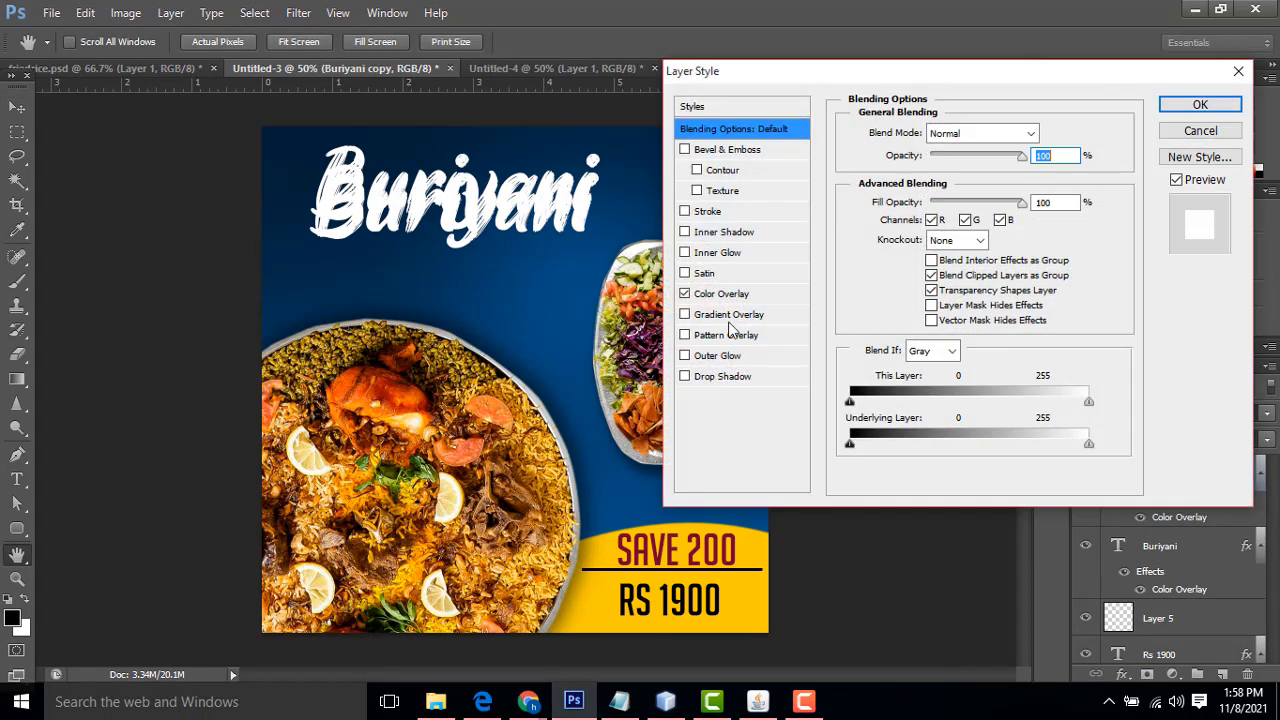
{"action": "left_click", "coordinate": [721, 294]}
{"action": "left_click", "coordinate": [1032, 140]}
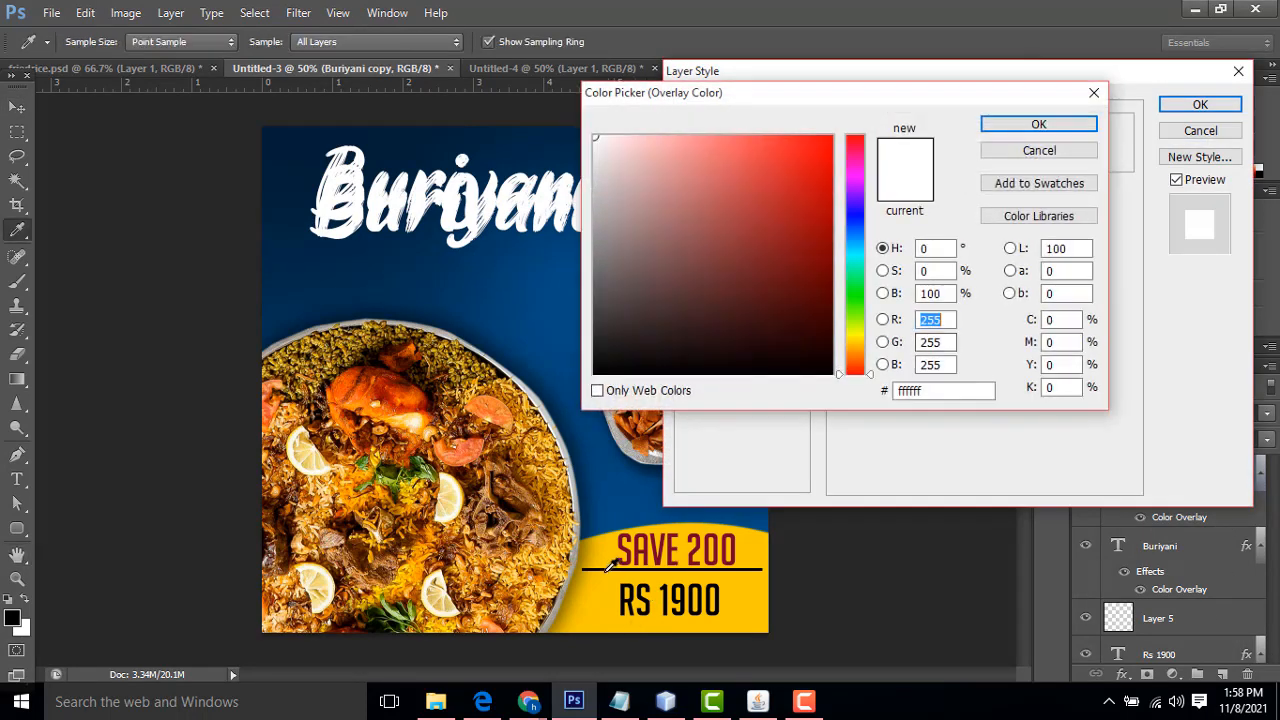
{"action": "left_click", "coordinate": [600, 554]}
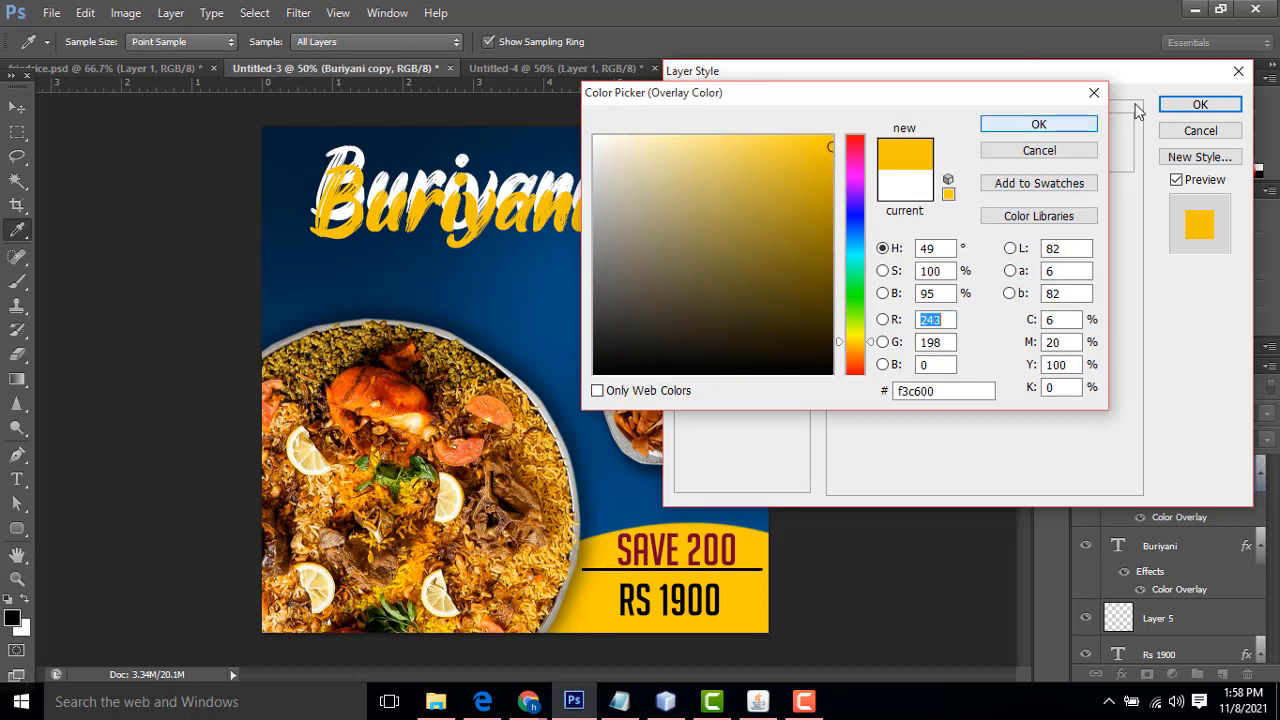
{"action": "left_click", "coordinate": [1046, 128]}
{"action": "left_click", "coordinate": [1201, 105]}
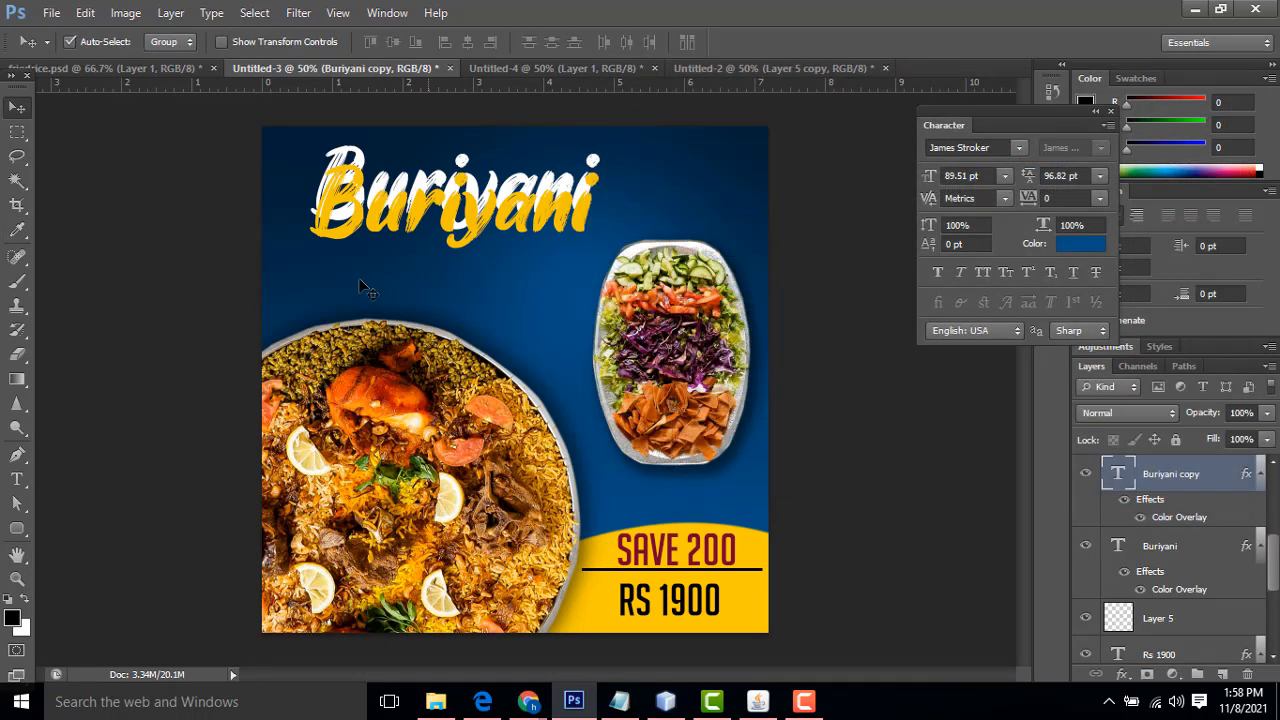
Align the yellow Buriyani copy over the white title, and nudge it slightly down as an offset duplicate
{"action": "right_click", "coordinate": [482, 221]}
{"action": "left_click", "coordinate": [490, 230]}
{"action": "left_click_drag", "start_coordinate": [482, 227], "coordinate": [482, 210]}
{"action": "key", "text": "Down"}
{"action": "key", "text": "Down"}
{"action": "key", "text": "Down"}
{"action": "key", "text": "Down"}
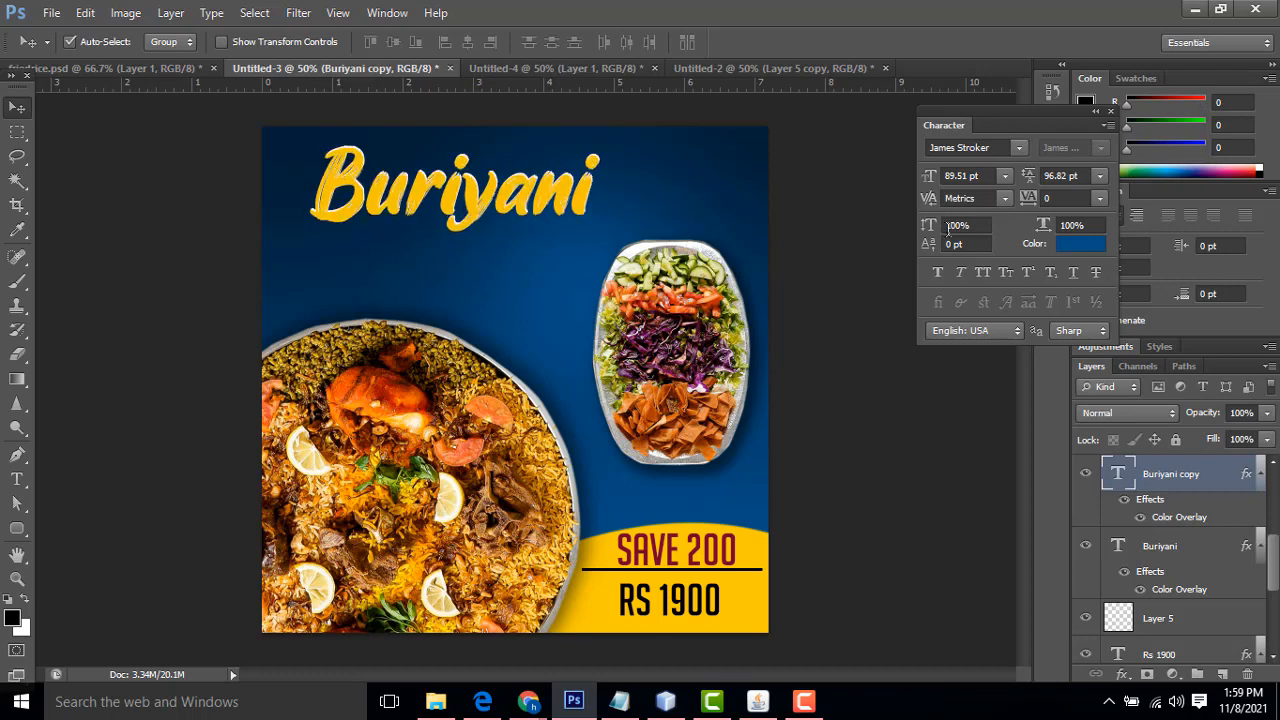
{"action": "key", "text": "shift+Down"}
{"action": "key", "text": "shift+Down"}
Add a black outside stroke of about 16 px to the white Buriyani title layer beneath the yellow copy
{"action": "left_click", "coordinate": [1214, 556]}
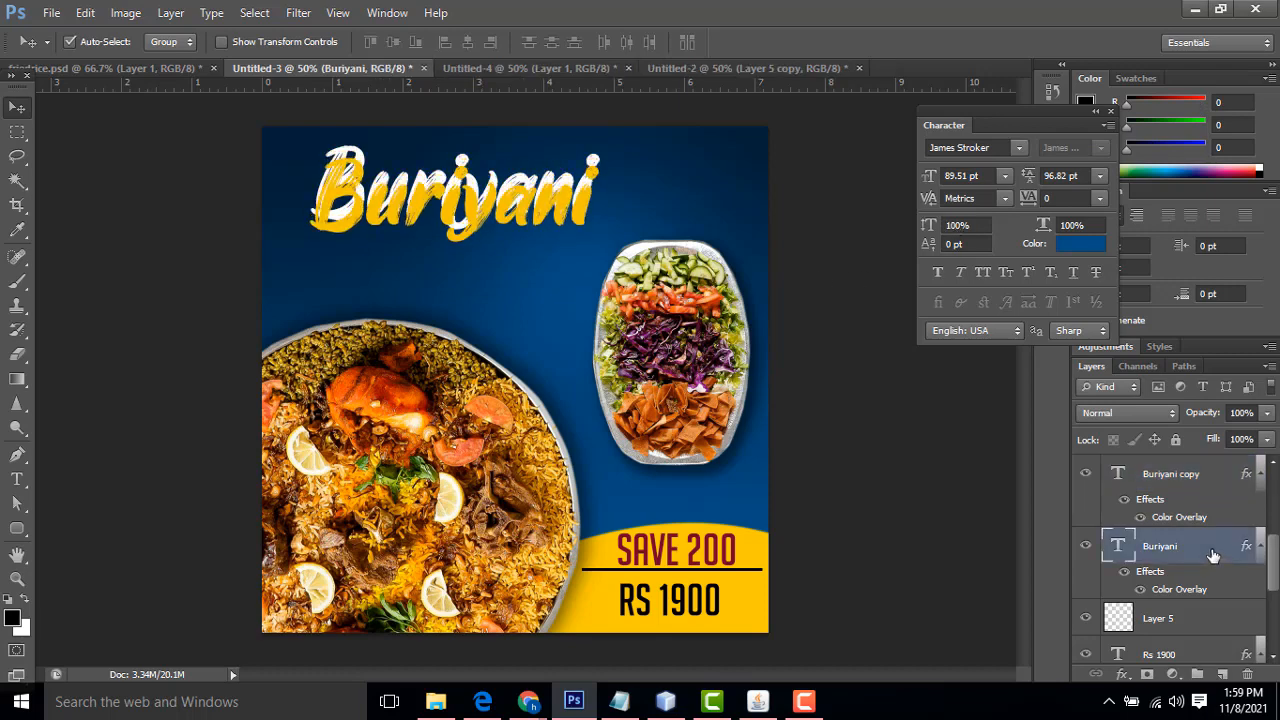
{"action": "double_click", "coordinate": [1210, 550]}
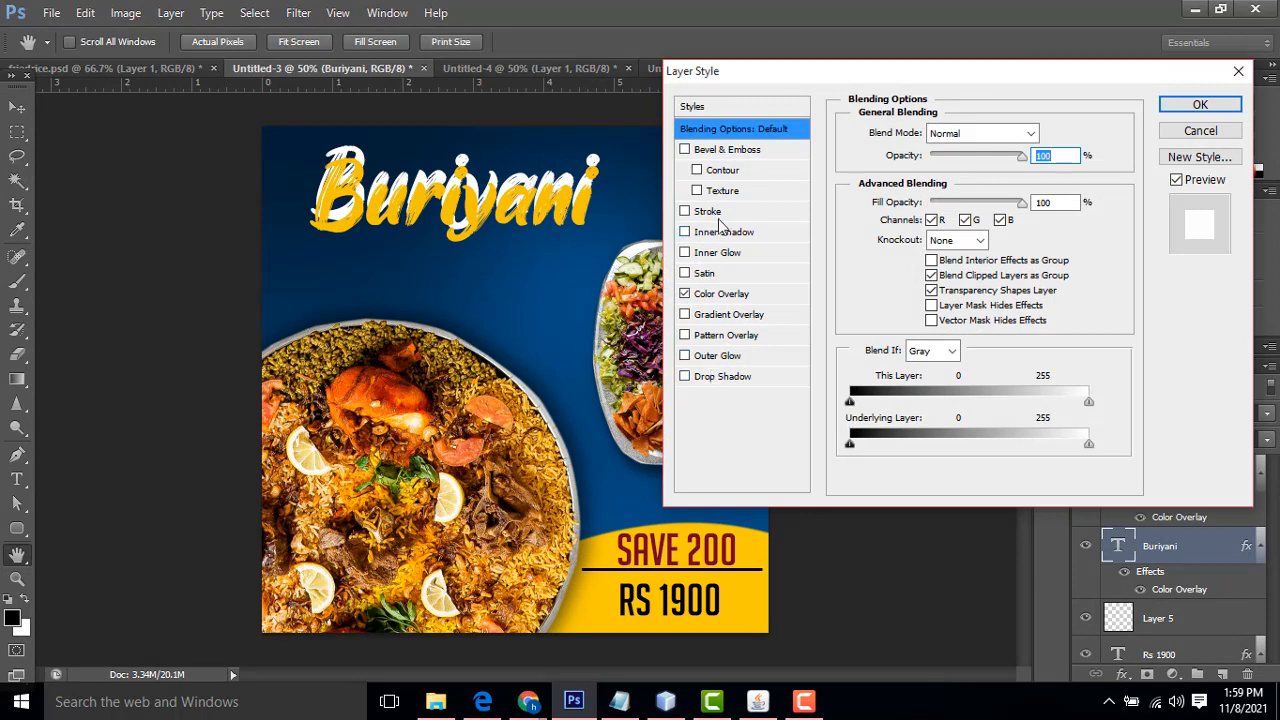
{"action": "left_click", "coordinate": [707, 211]}
{"action": "left_click_drag", "start_coordinate": [929, 134], "coordinate": [934, 137]}
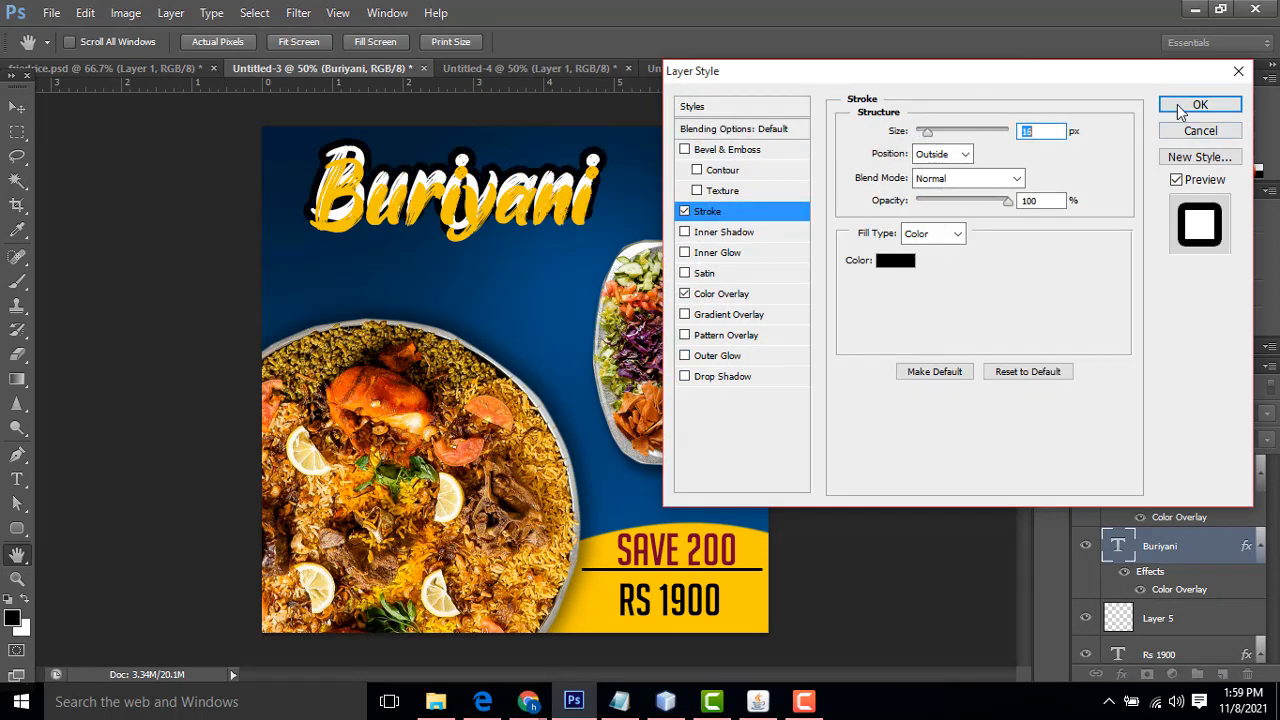
{"action": "left_click", "coordinate": [1199, 105]}
Select the yellow Buriyani copy and nudge it up so it sits closely over the outlined white title
{"action": "right_click", "coordinate": [557, 201]}
{"action": "left_click", "coordinate": [585, 209]}
{"action": "left_click_drag", "start_coordinate": [585, 209], "coordinate": [574, 208]}
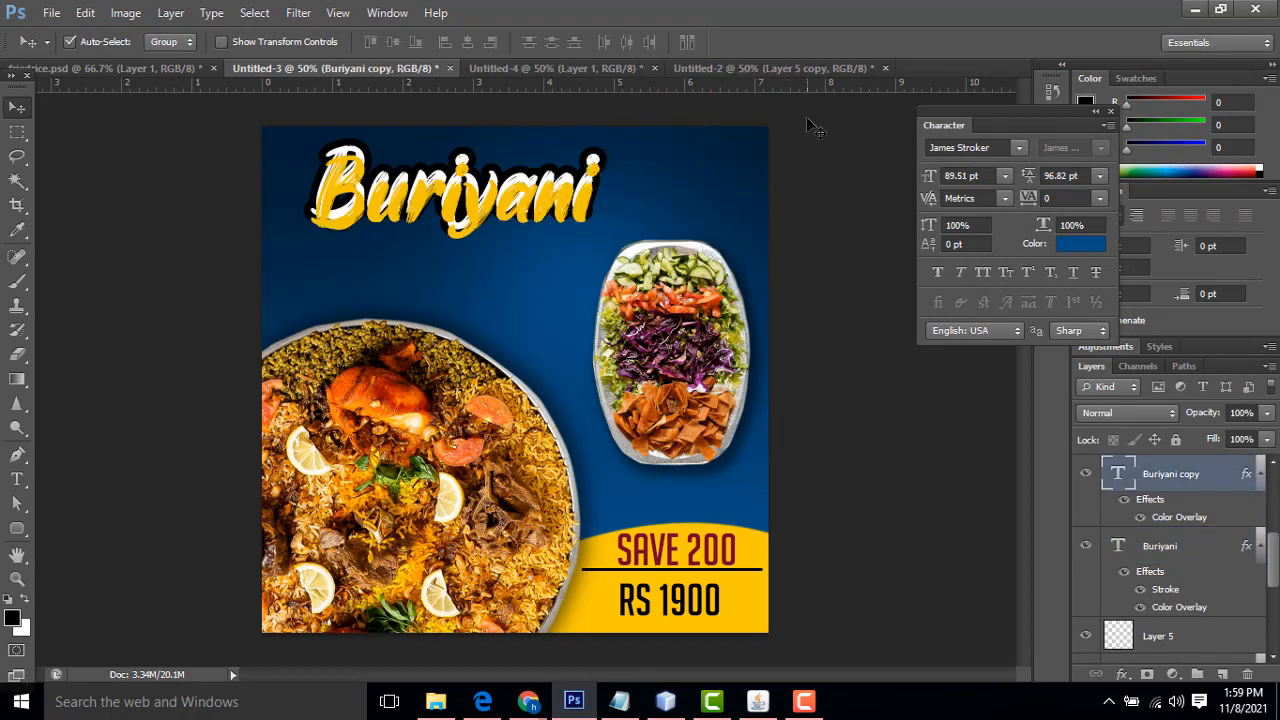
{"action": "key", "text": "Up"}
{"action": "key", "text": "Up"}
{"action": "key", "text": "Up"}
{"action": "key", "text": "Up"}
{"action": "key", "text": "Up"}
{"action": "key", "text": "Up"}
{"action": "key", "text": "Up"}
{"action": "key", "text": "Up"}
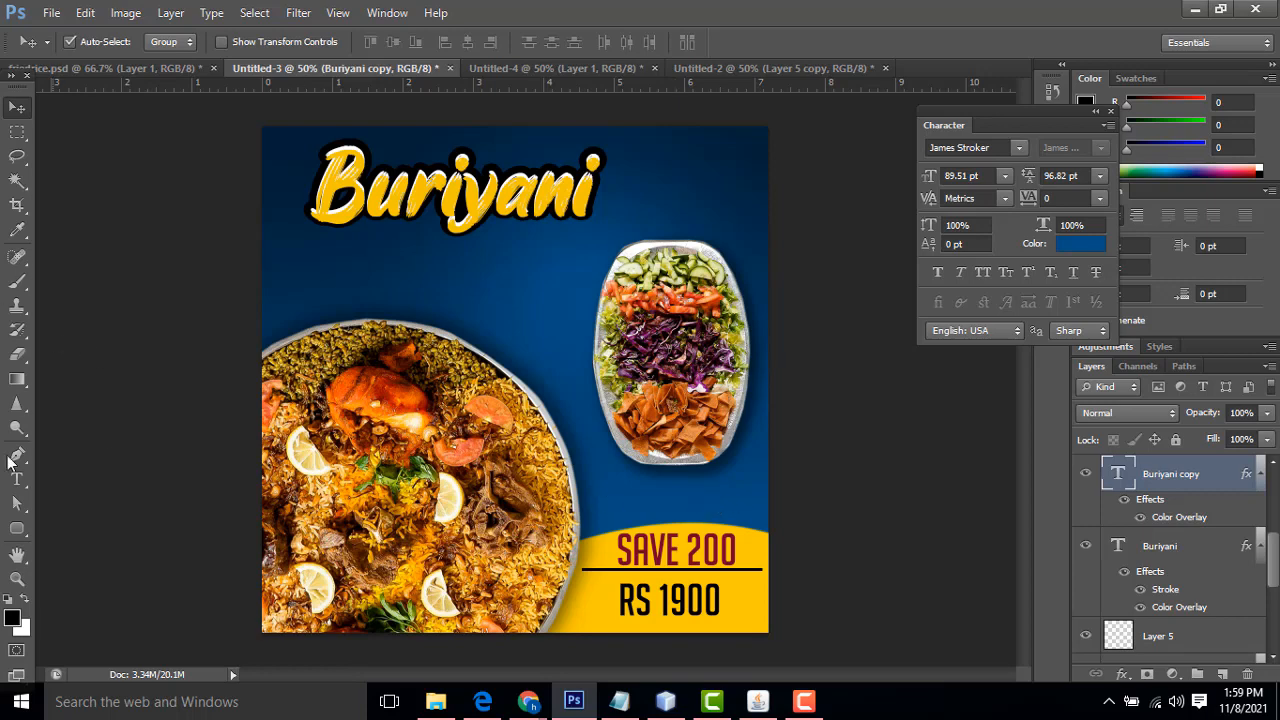
Draw a black rounded rectangle about 258 x 98 px with 10 px radius below the salad platter and rasterize its layer
{"action": "left_click", "coordinate": [17, 528]}
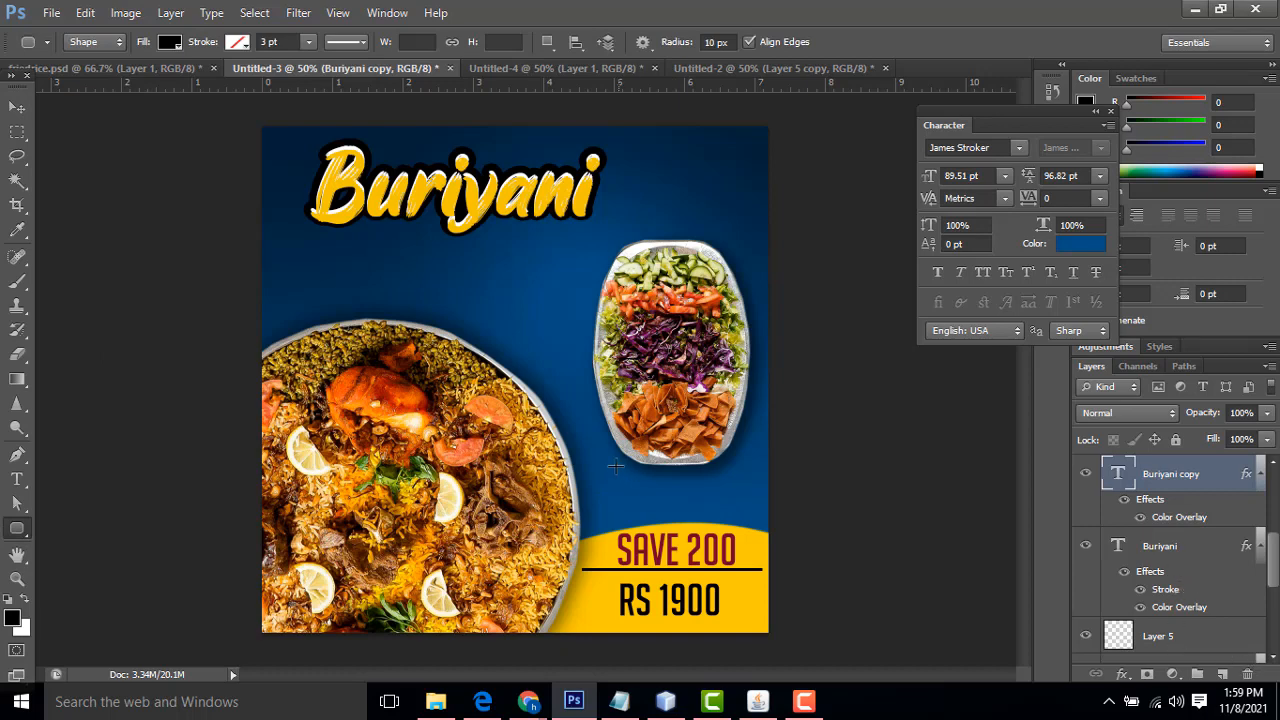
{"action": "mouse_move", "coordinate": [609, 463]}
{"action": "left_mouse_down"}
{"action": "mouse_move", "coordinate": [690, 480]}
{"action": "mouse_move", "coordinate": [742, 512]}
{"action": "mouse_move", "coordinate": [729, 508]}
{"action": "left_mouse_up"}
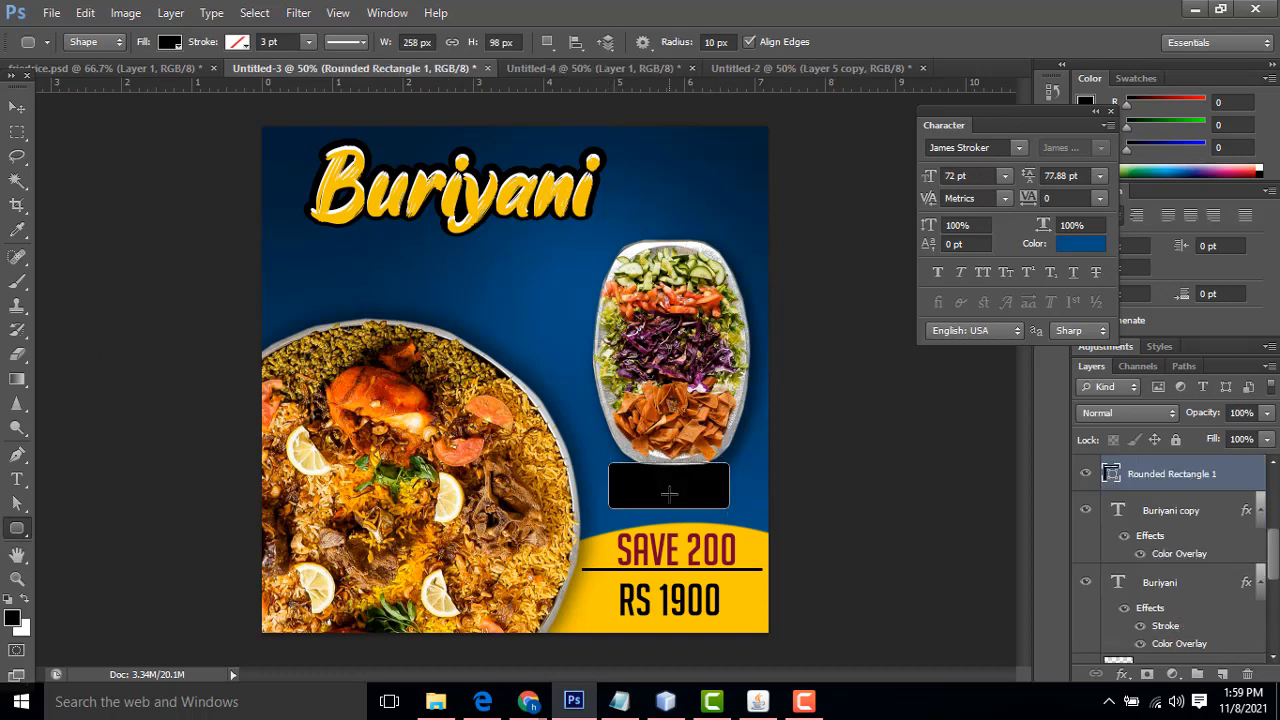
{"action": "right_click", "coordinate": [1232, 468]}
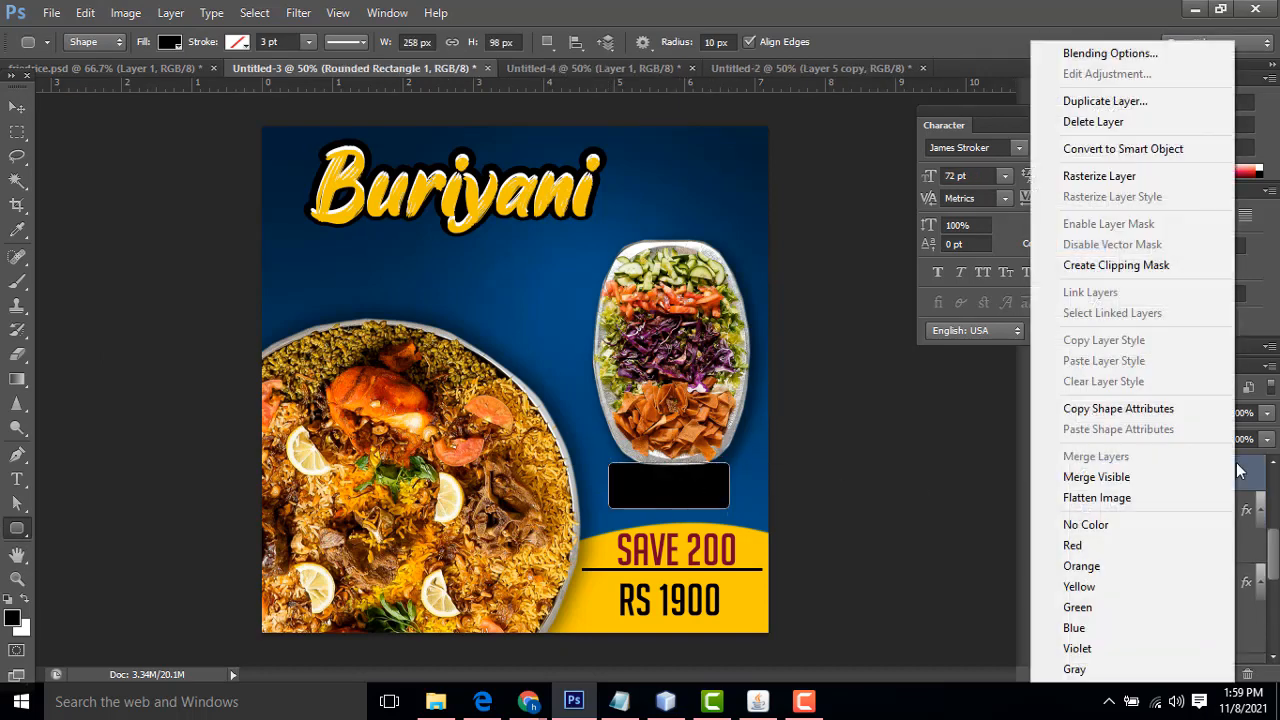
{"action": "left_click", "coordinate": [1117, 180]}
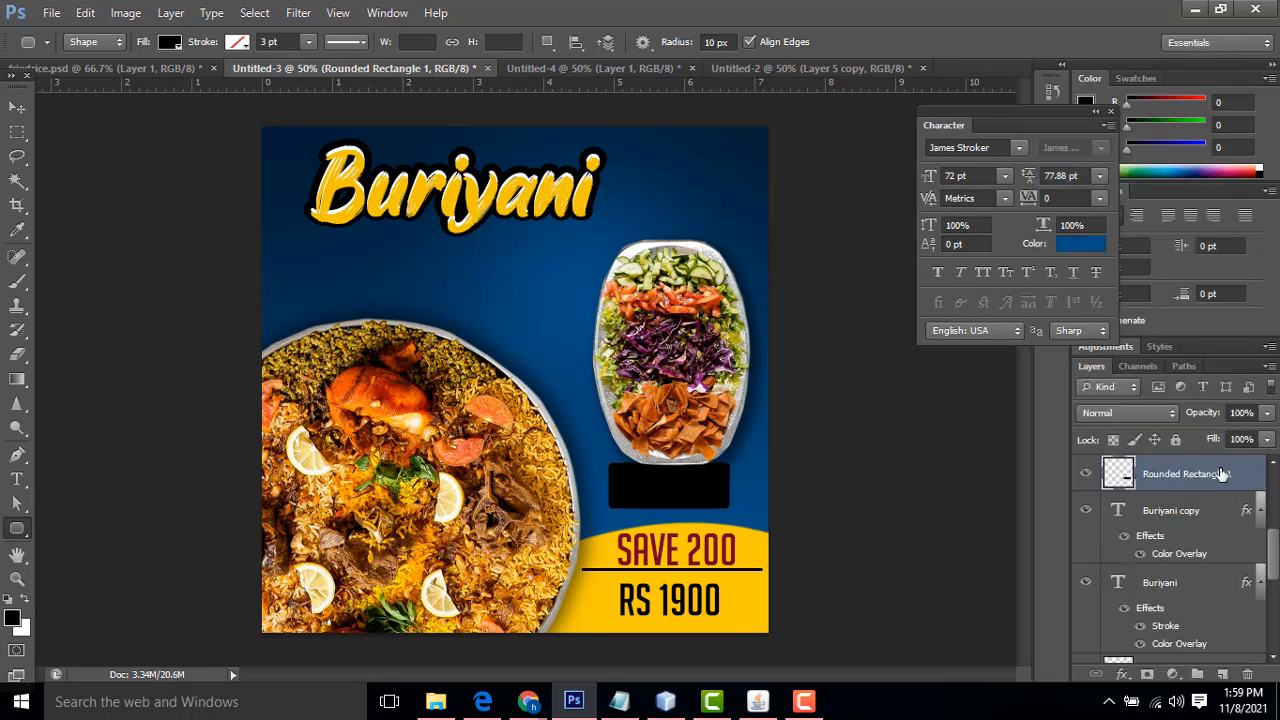
Apply a white #ffffff Color Overlay to the rounded rectangle layer
{"action": "double_click", "coordinate": [1255, 470]}
{"action": "left_click", "coordinate": [737, 291]}
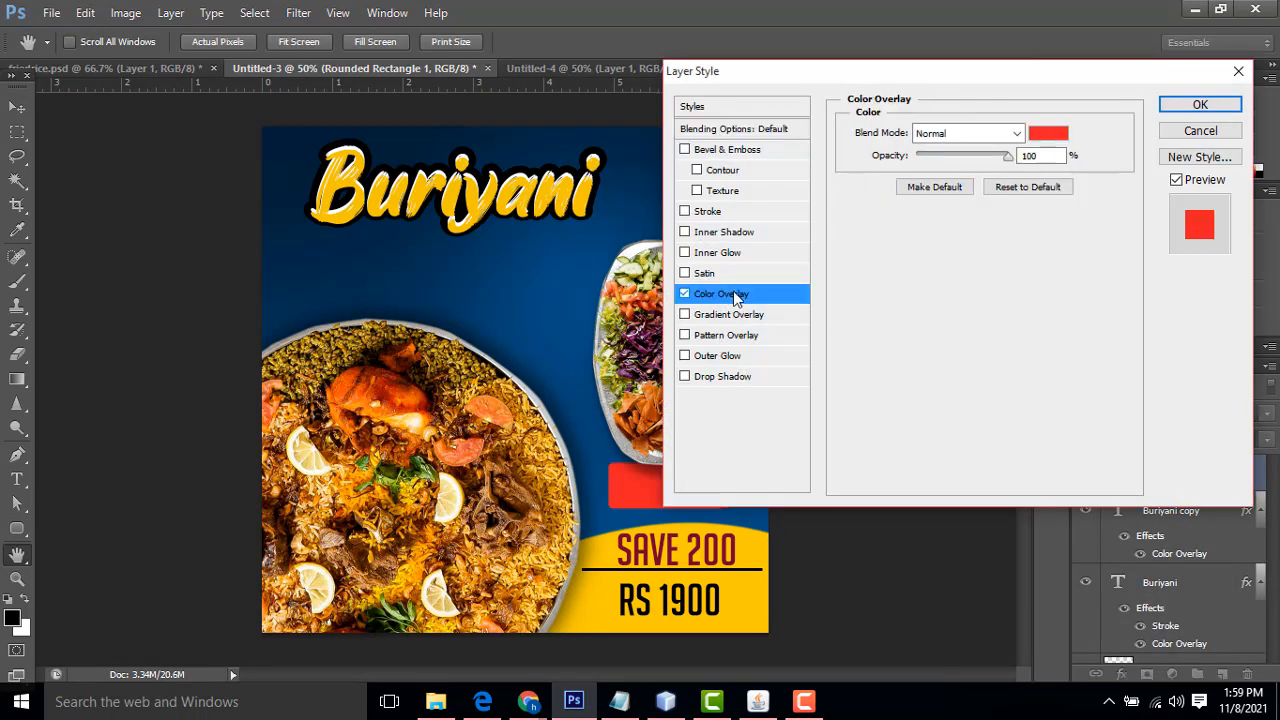
{"action": "left_click", "coordinate": [1045, 143]}
{"action": "left_click_drag", "start_coordinate": [766, 285], "coordinate": [595, 137]}
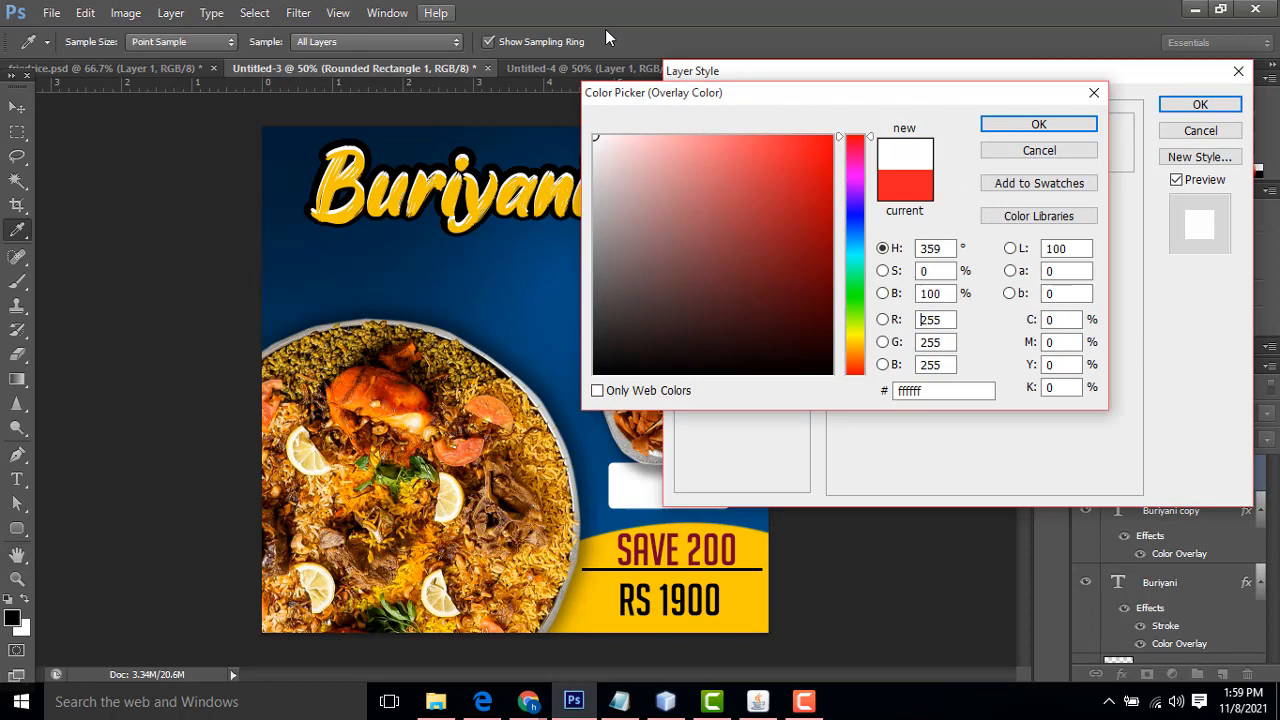
{"action": "left_click", "coordinate": [1038, 124]}
{"action": "left_click", "coordinate": [1200, 104]}
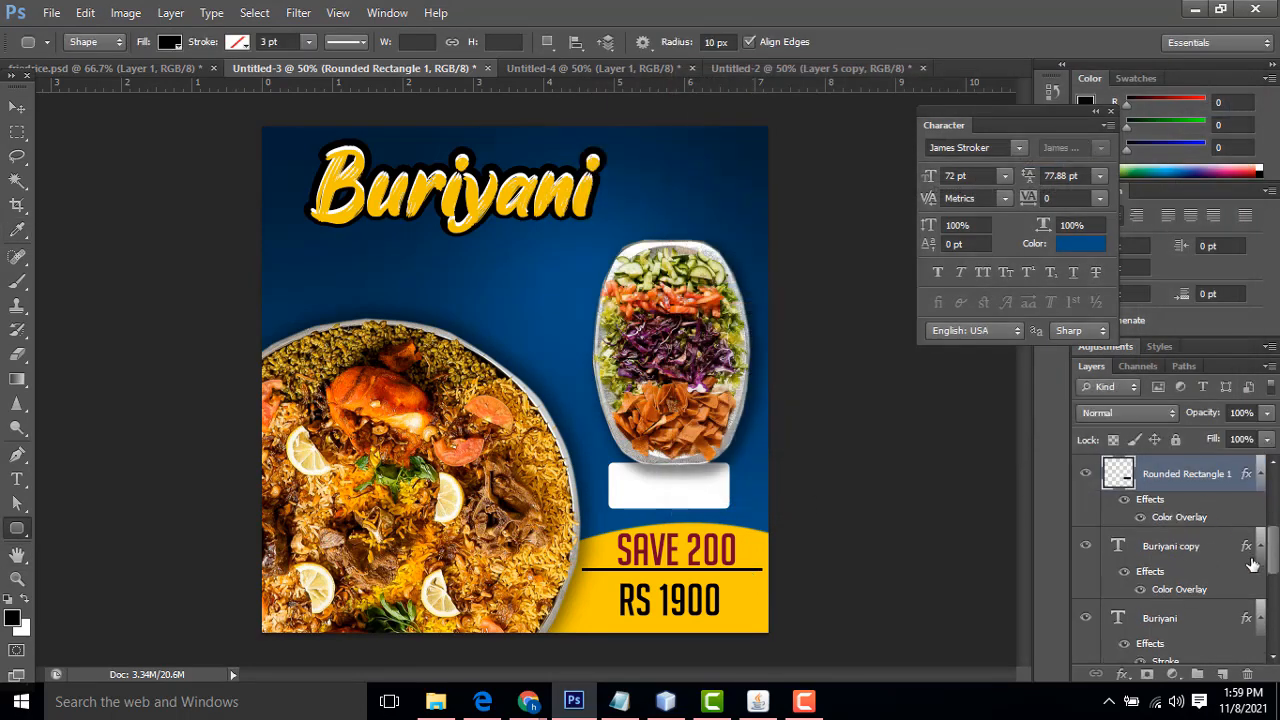
Make the white rounded rectangle semi-transparent by setting its layer opacity to 21%
{"action": "left_click", "coordinate": [1266, 440]}
{"action": "left_click_drag", "start_coordinate": [1268, 460], "coordinate": [1230, 460]}
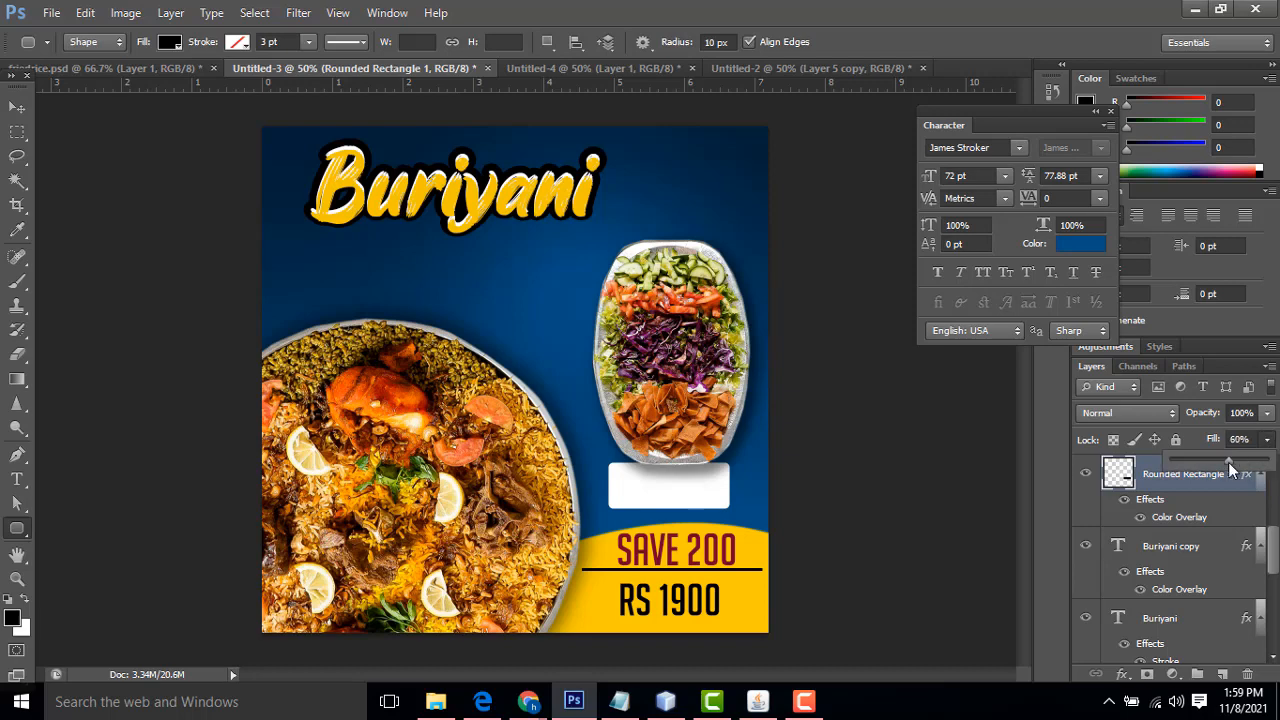
{"action": "left_click", "coordinate": [1266, 412]}
{"action": "left_click_drag", "start_coordinate": [1234, 441], "coordinate": [1188, 432]}
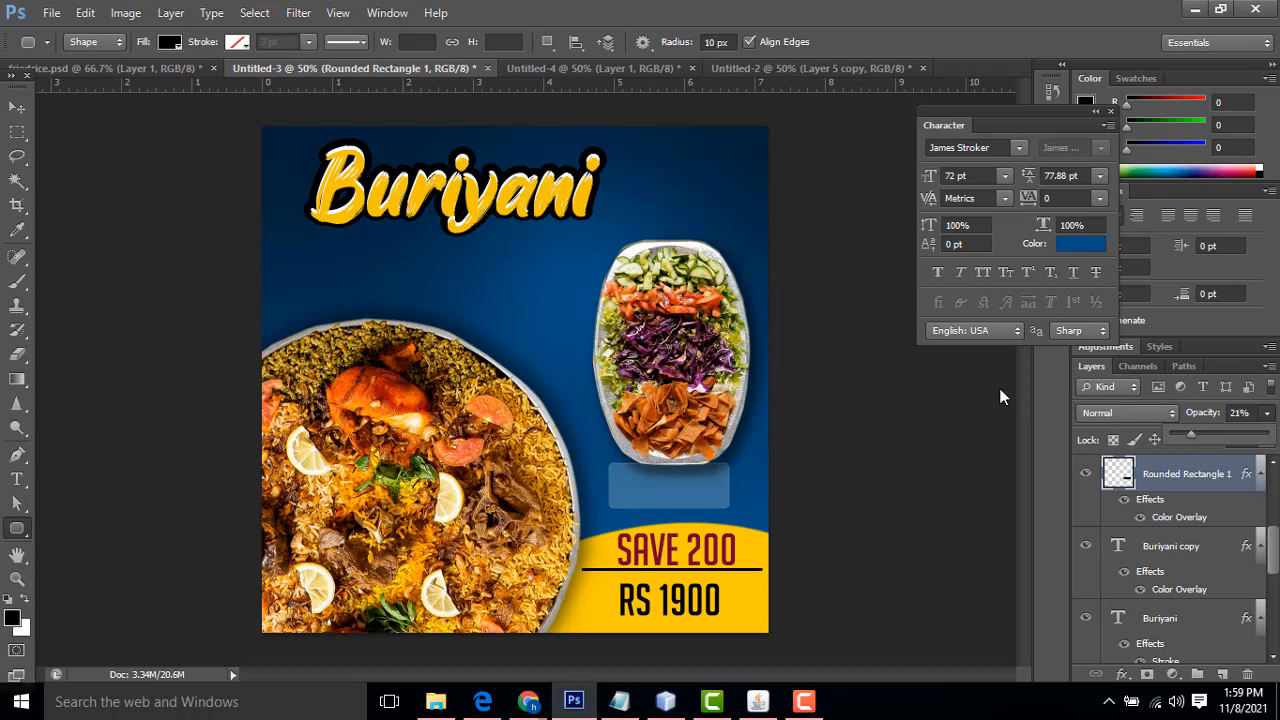
{"action": "left_click", "coordinate": [17, 107]}
Add the text "Free" to the poster and move it onto the translucent box below the salad platter
{"action": "left_click", "coordinate": [17, 479]}
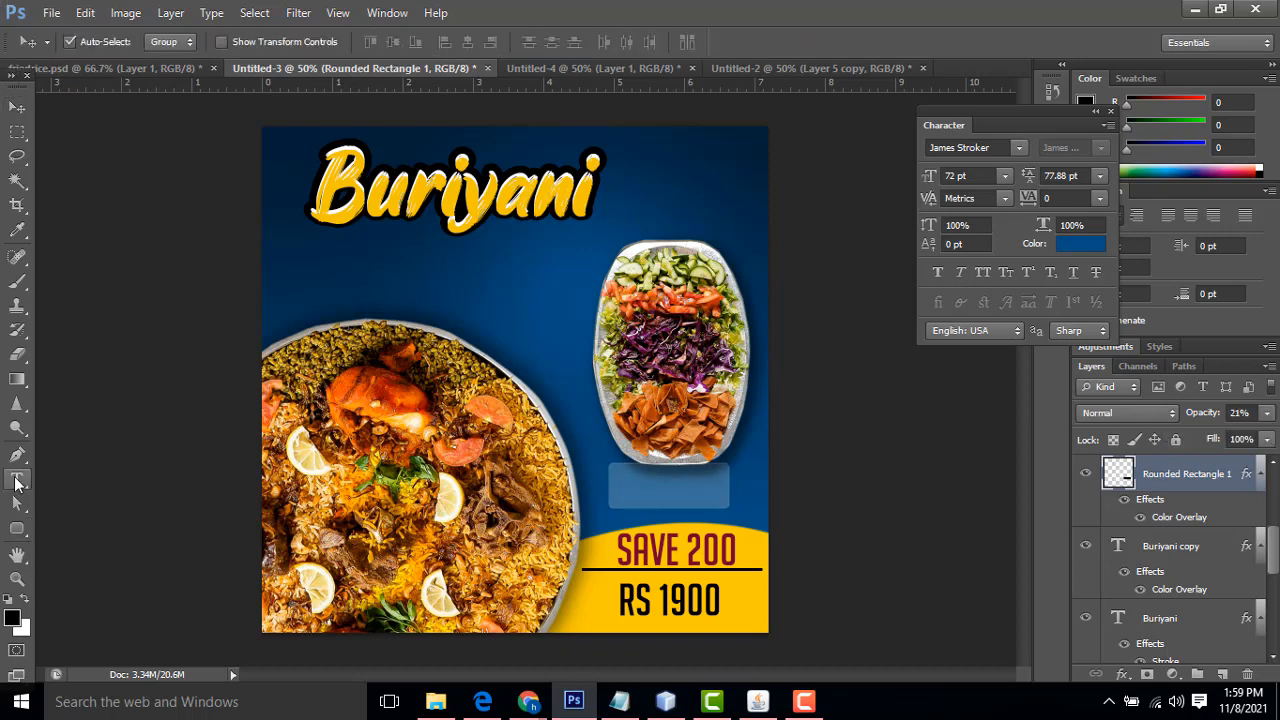
{"action": "left_click", "coordinate": [325, 285]}
{"action": "type", "text": "F"}
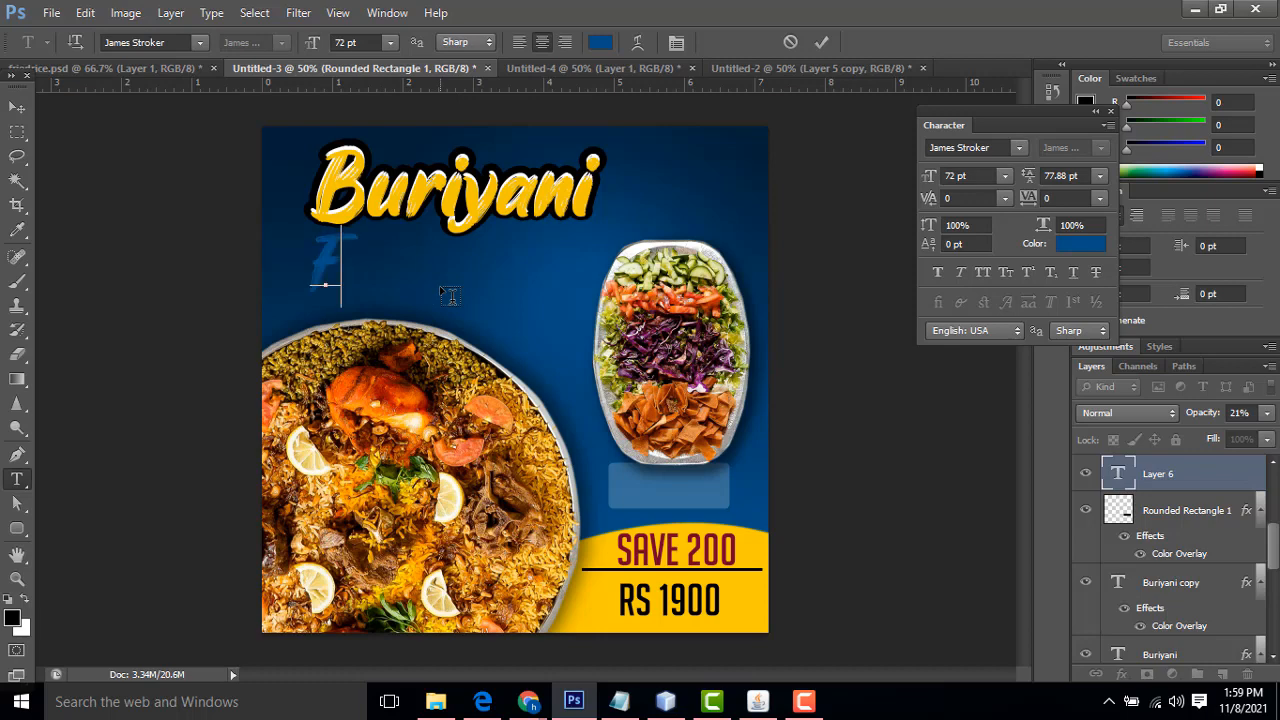
{"action": "type", "text": "ree"}
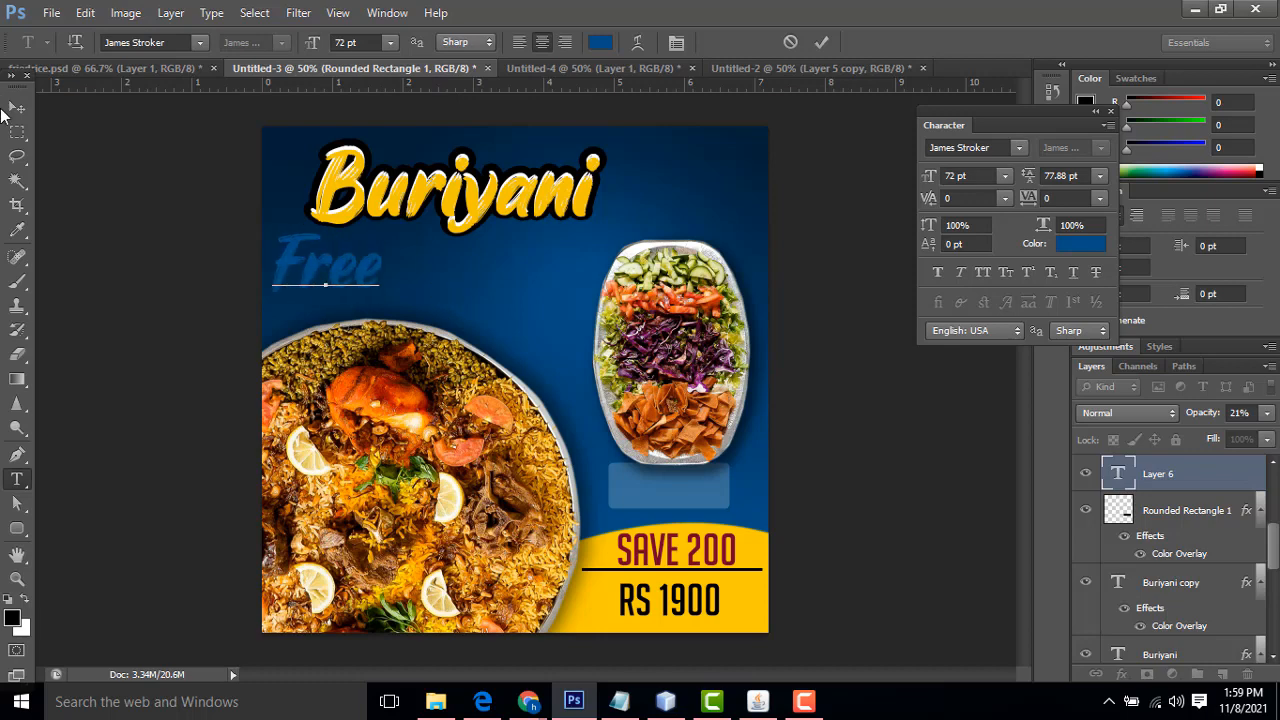
{"action": "left_click", "coordinate": [16, 107]}
{"action": "left_click_drag", "start_coordinate": [341, 244], "coordinate": [700, 515]}
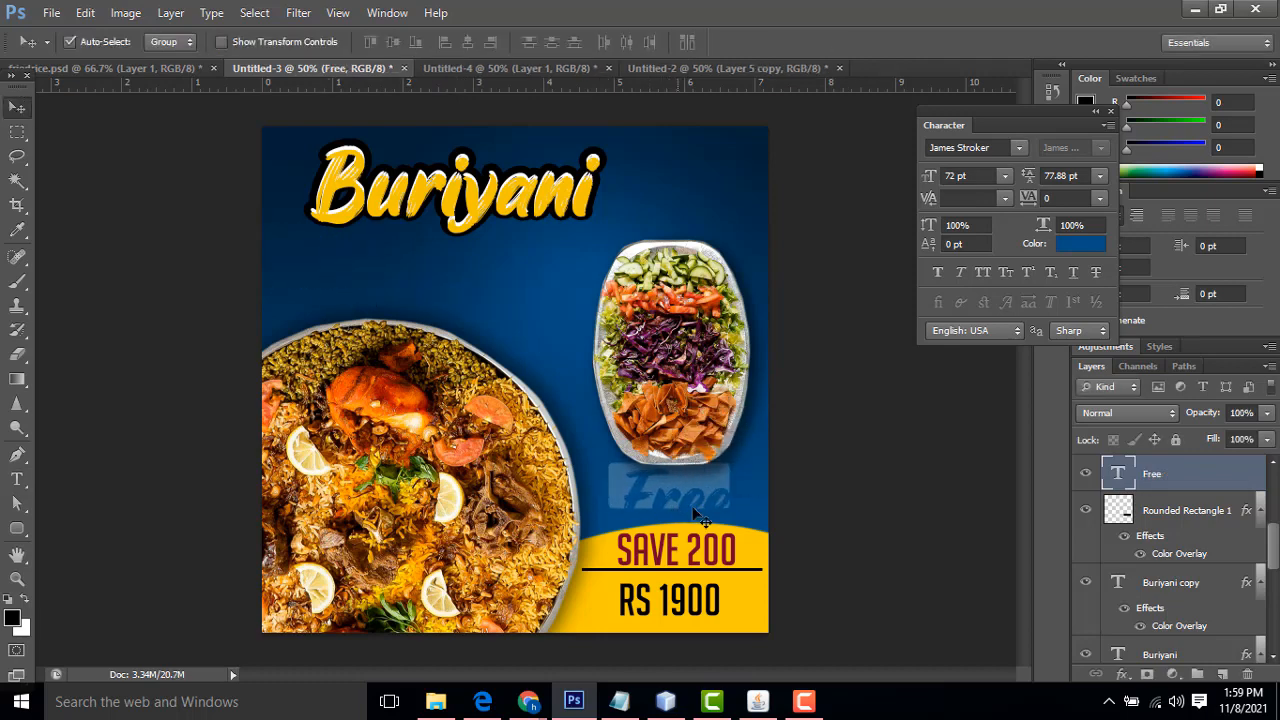
Change the font of the Free text to Poppins
{"action": "left_click", "coordinate": [992, 148]}
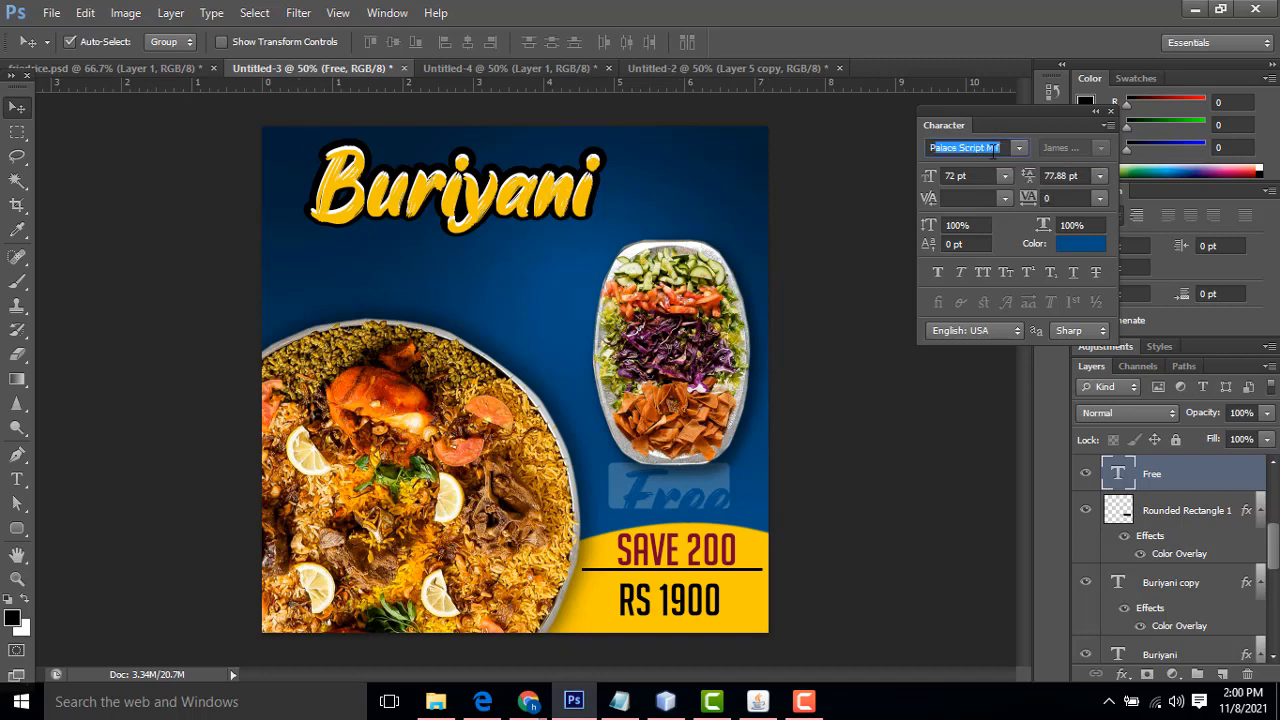
{"action": "type", "text": "Poo"}
{"action": "key", "text": "BackSpace"}
{"action": "key", "text": "BackSpace"}
{"action": "type", "text": "Pop"}
{"action": "key", "text": "Return"}
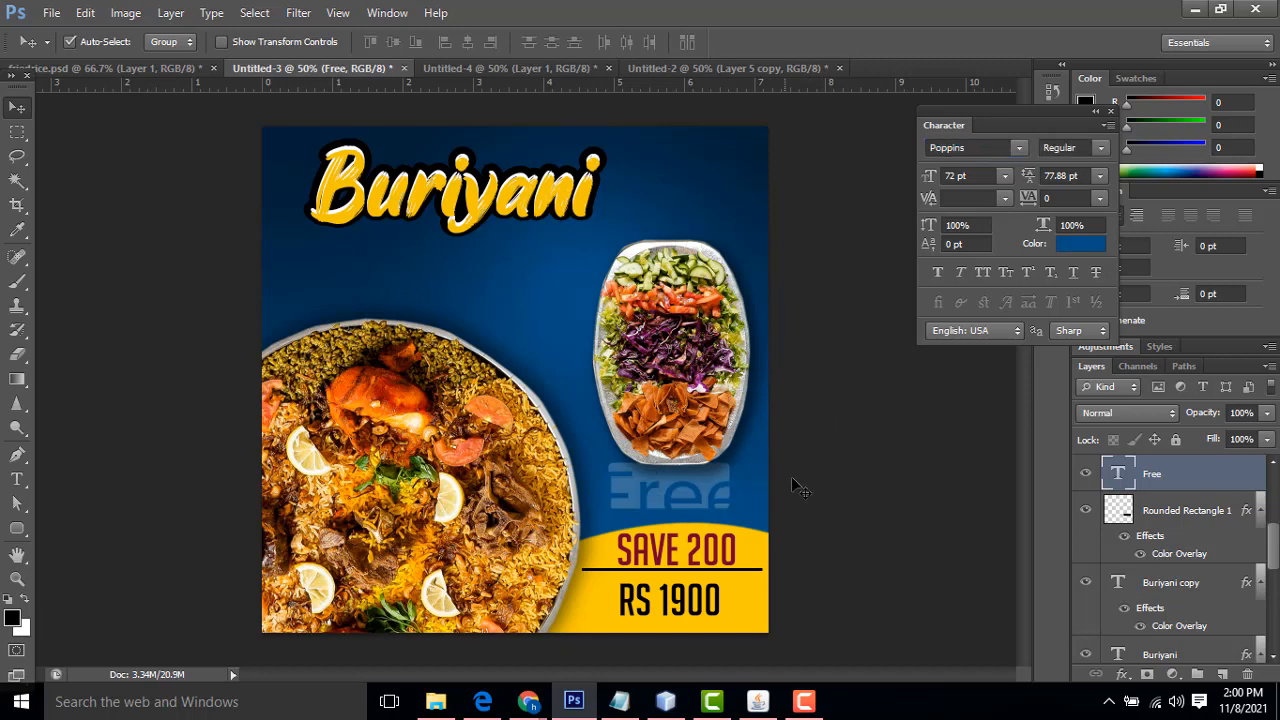
Scale the Free text down to about 40.5 pt inside the translucent box and set its font style to Bold
{"action": "key", "text": "ctrl+t"}
{"action": "left_click_drag", "start_coordinate": [748, 555], "coordinate": [703, 528]}
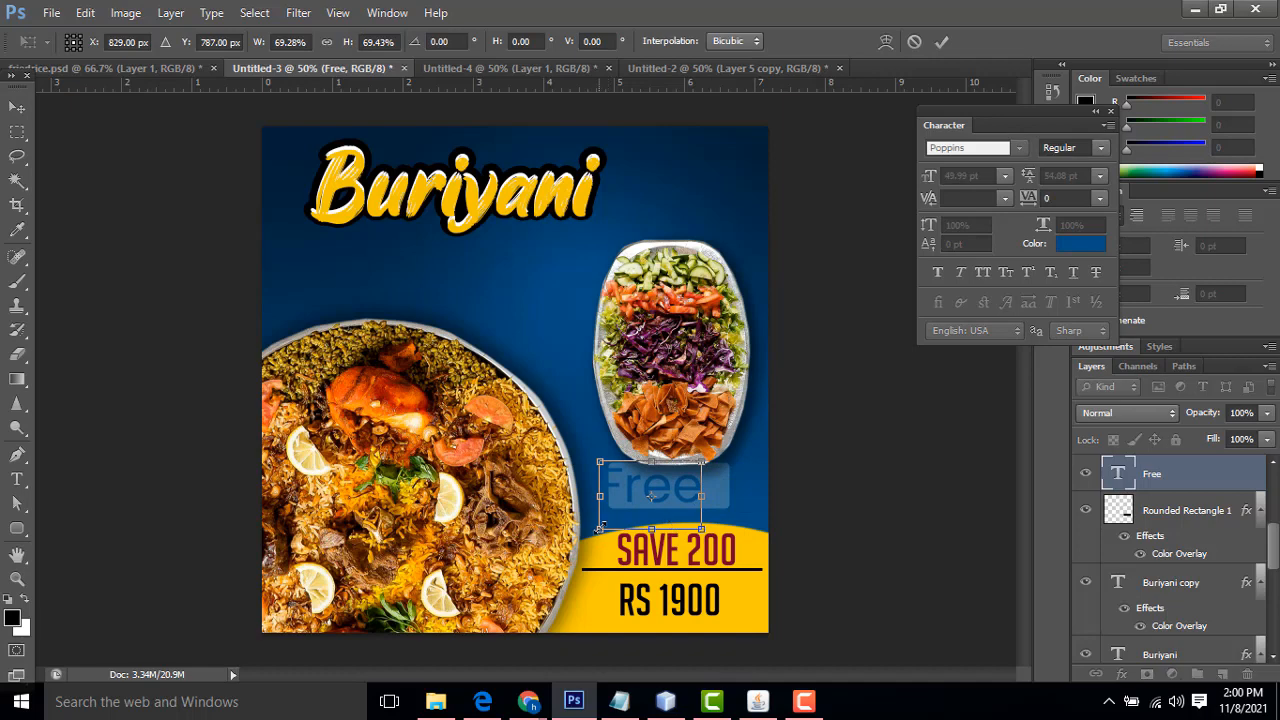
{"action": "left_click_drag", "start_coordinate": [601, 528], "coordinate": [678, 497]}
{"action": "key", "text": "Return"}
{"action": "left_click", "coordinate": [1101, 148]}
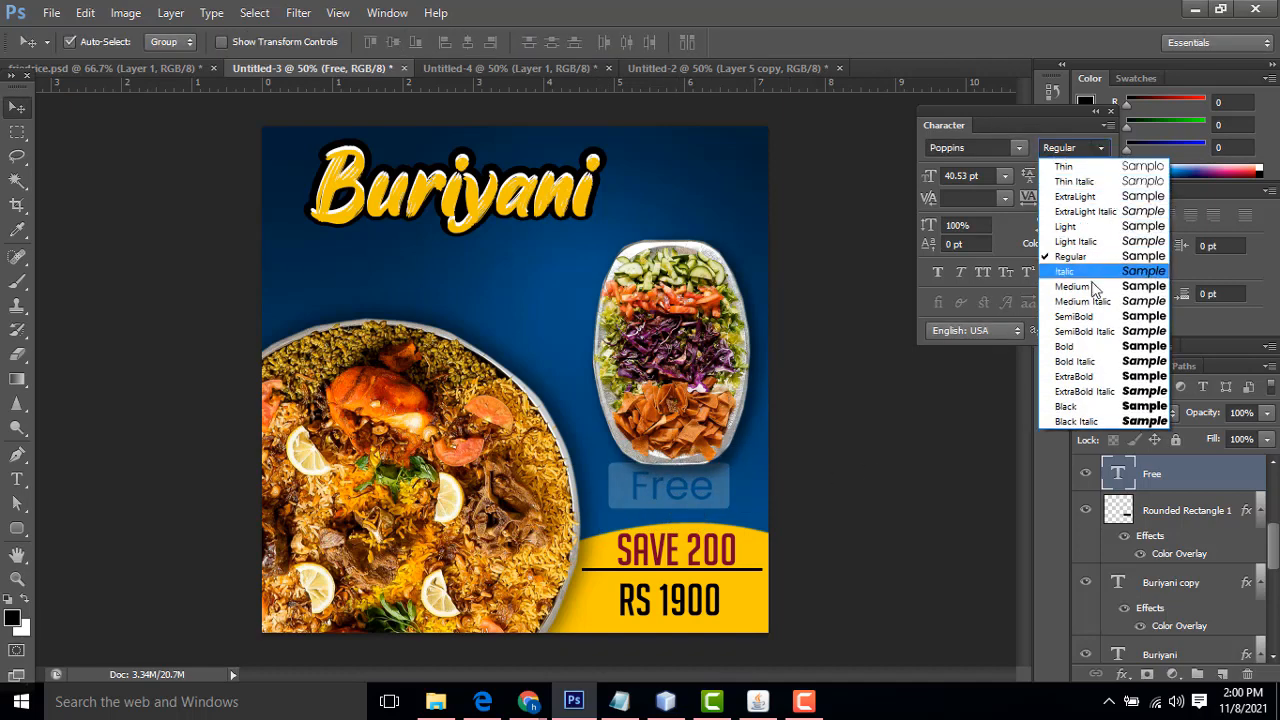
{"action": "left_click", "coordinate": [1068, 340]}
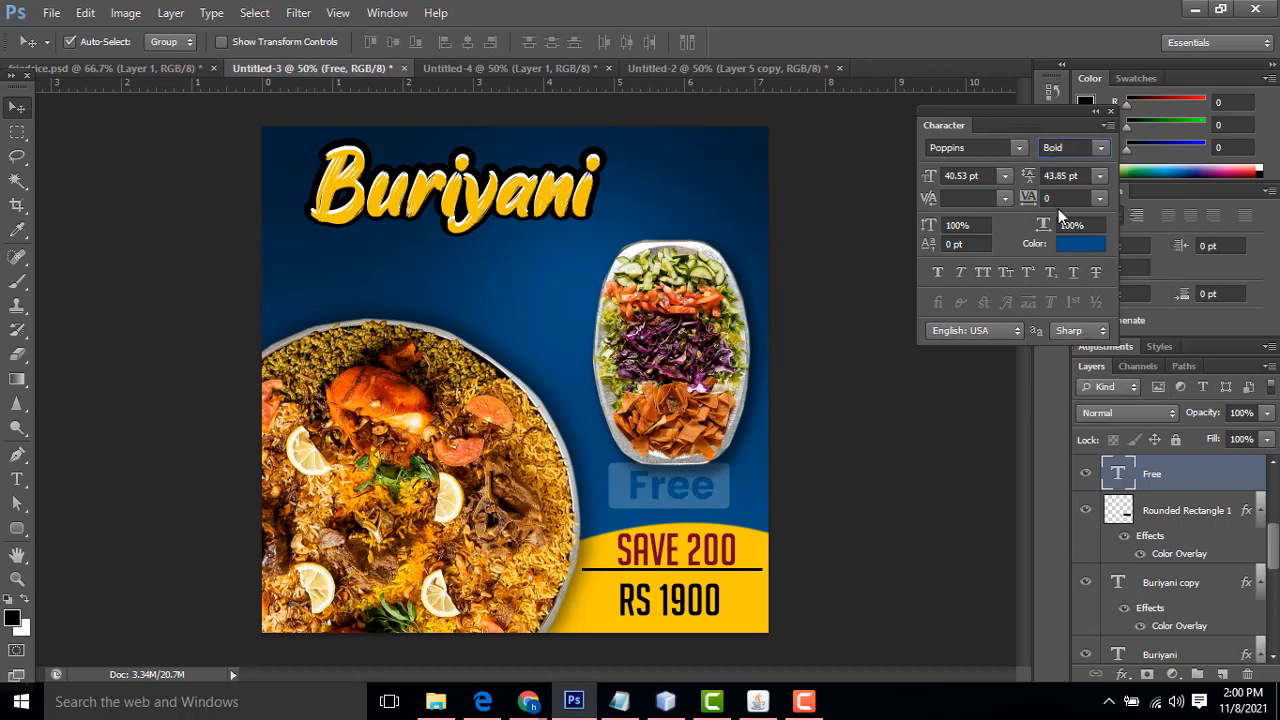
Apply a black Color Overlay to the Free text layer
{"action": "double_click", "coordinate": [1201, 485]}
{"action": "left_click", "coordinate": [721, 293]}
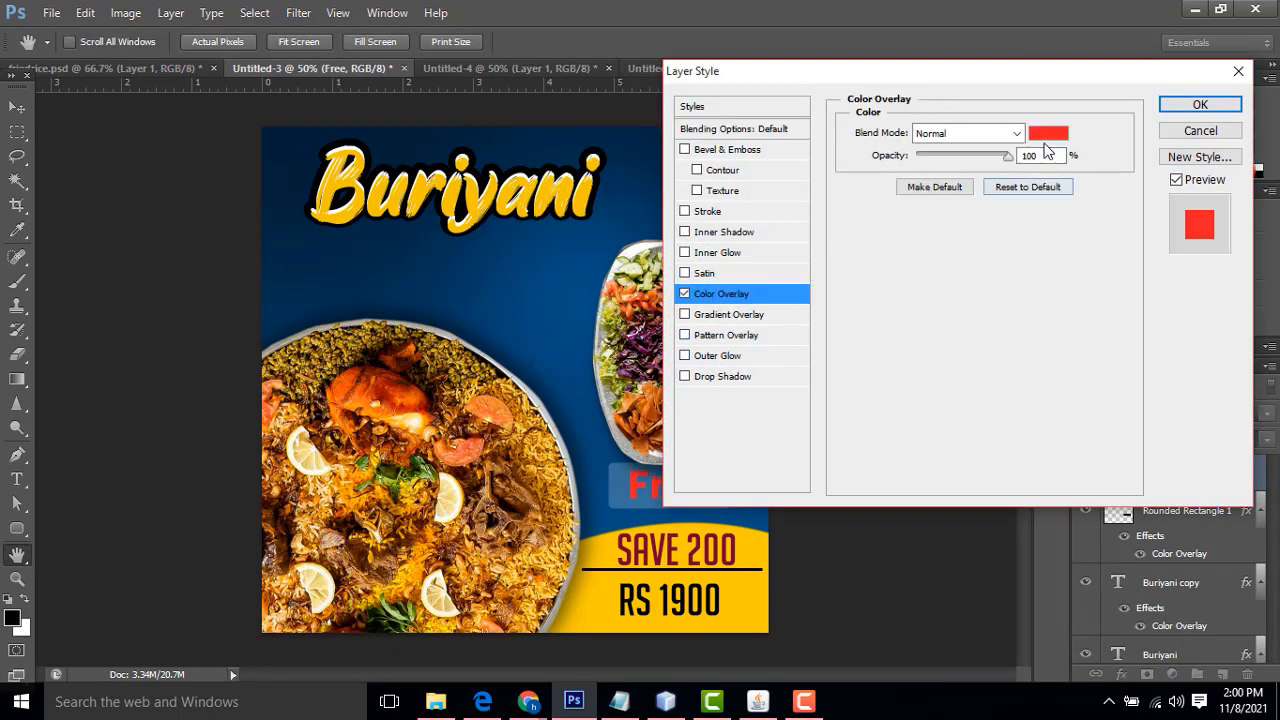
{"action": "left_click", "coordinate": [1046, 134]}
{"action": "left_click", "coordinate": [600, 371]}
{"action": "left_click", "coordinate": [1060, 123]}
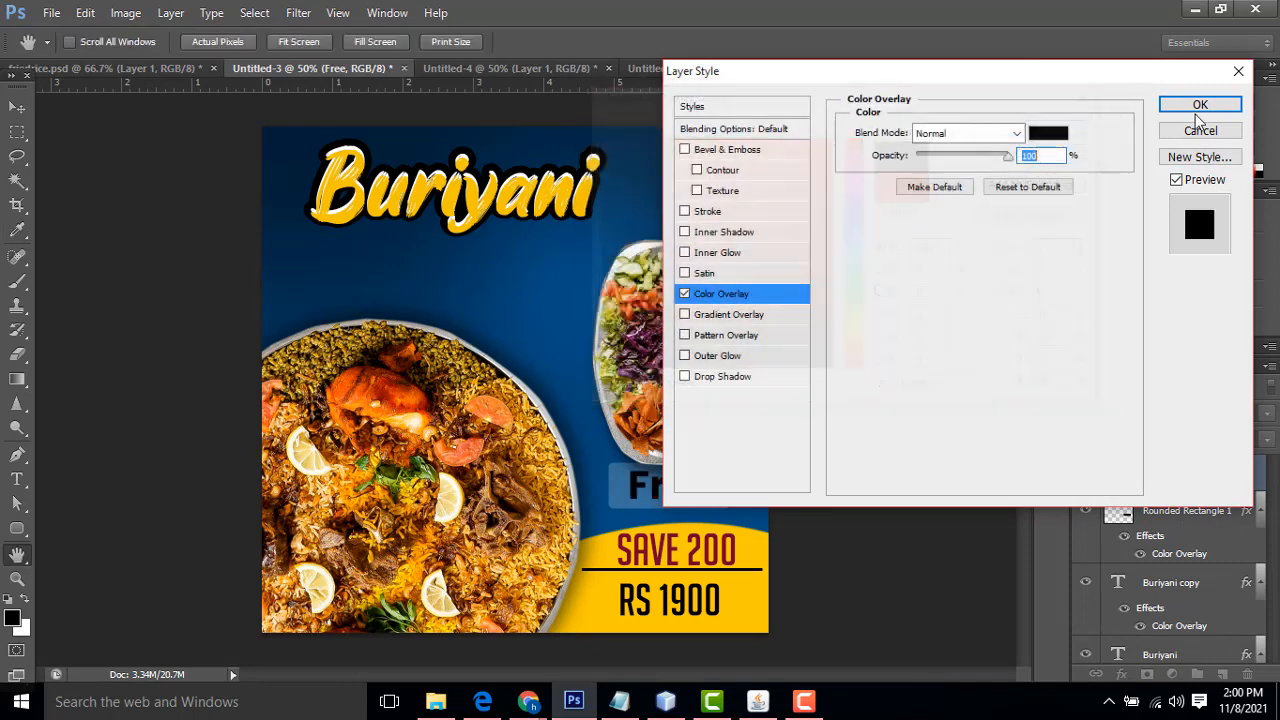
{"action": "left_click", "coordinate": [1199, 106]}
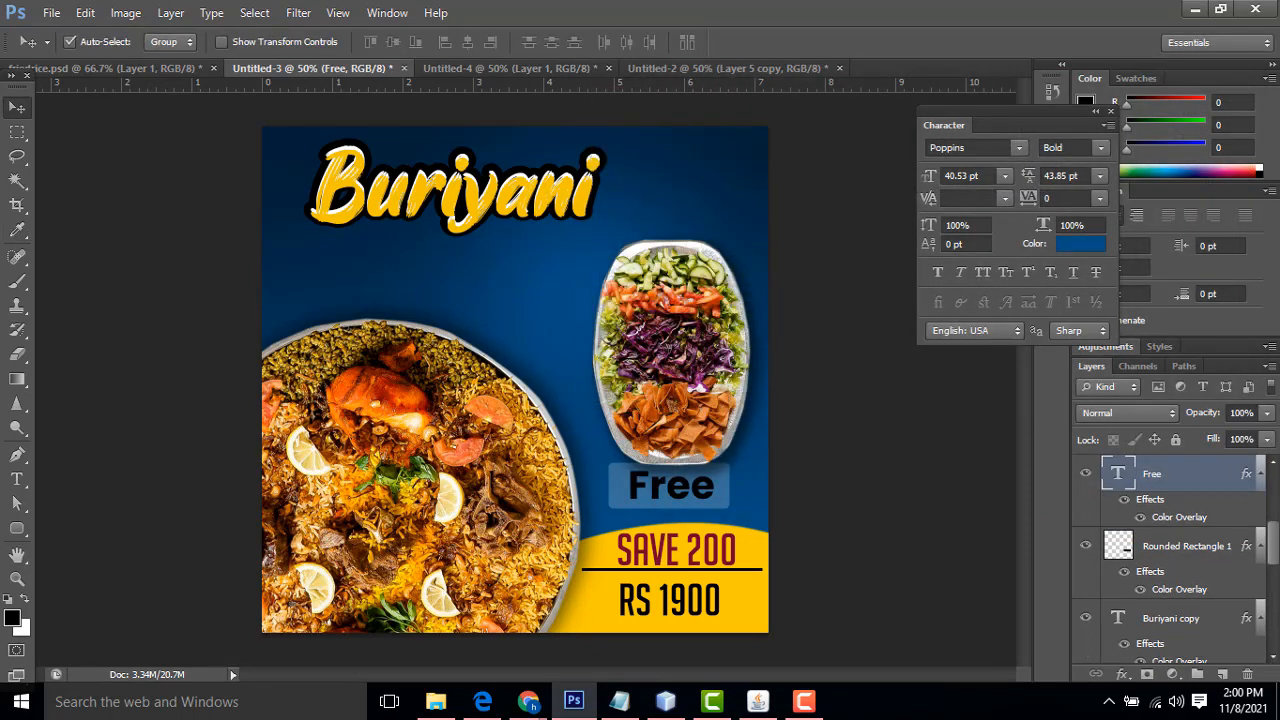
{"action": "right_click", "coordinate": [718, 477]}
{"action": "left_click", "coordinate": [736, 486]}
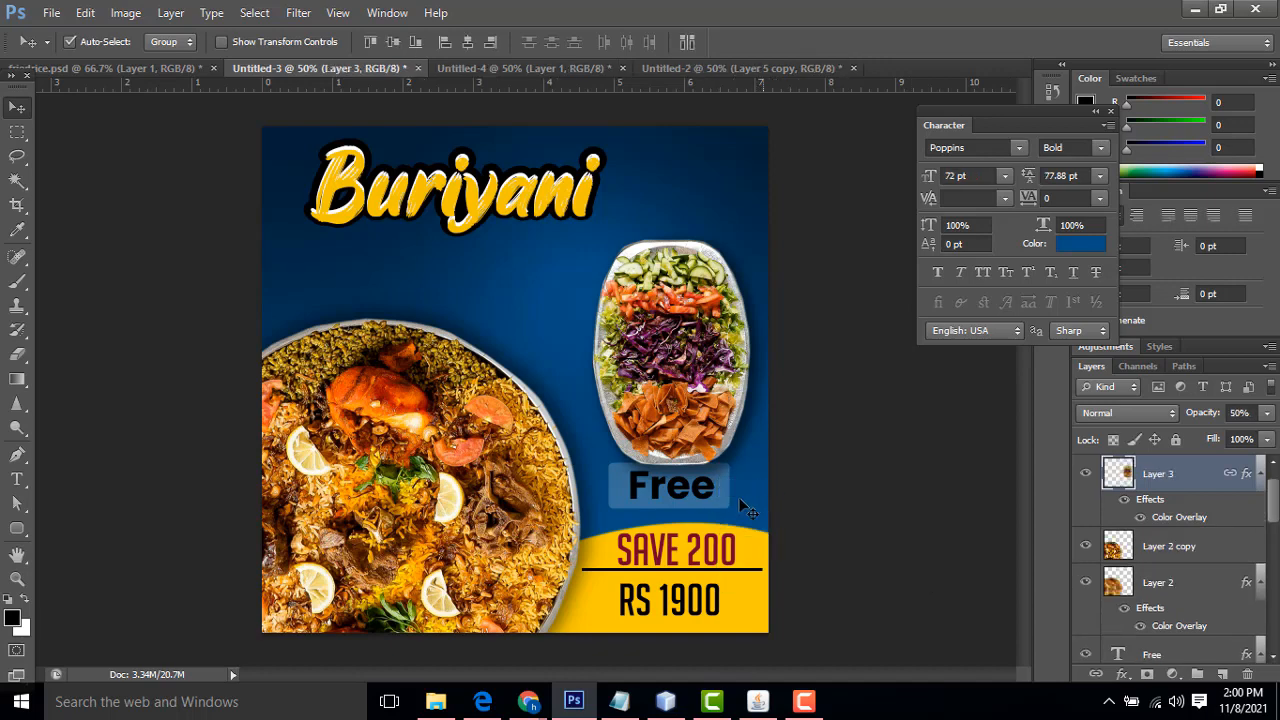
{"action": "key", "text": "ctrl+t"}
{"action": "key", "text": "Escape"}
Select the Free text and scale it down to about 29.3 pt within the translucent box
{"action": "right_click", "coordinate": [668, 490]}
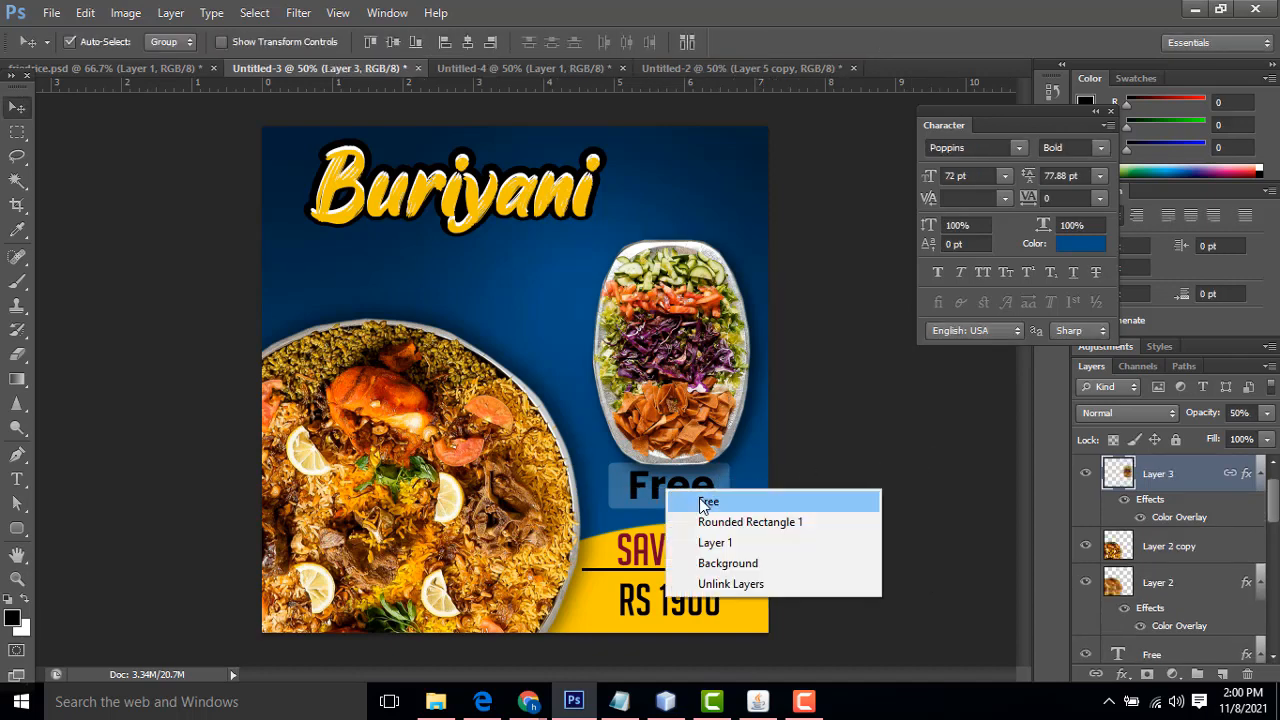
{"action": "left_click", "coordinate": [710, 500]}
{"action": "key", "text": "ctrl+t"}
{"action": "left_click_drag", "start_coordinate": [715, 466], "coordinate": [705, 473]}
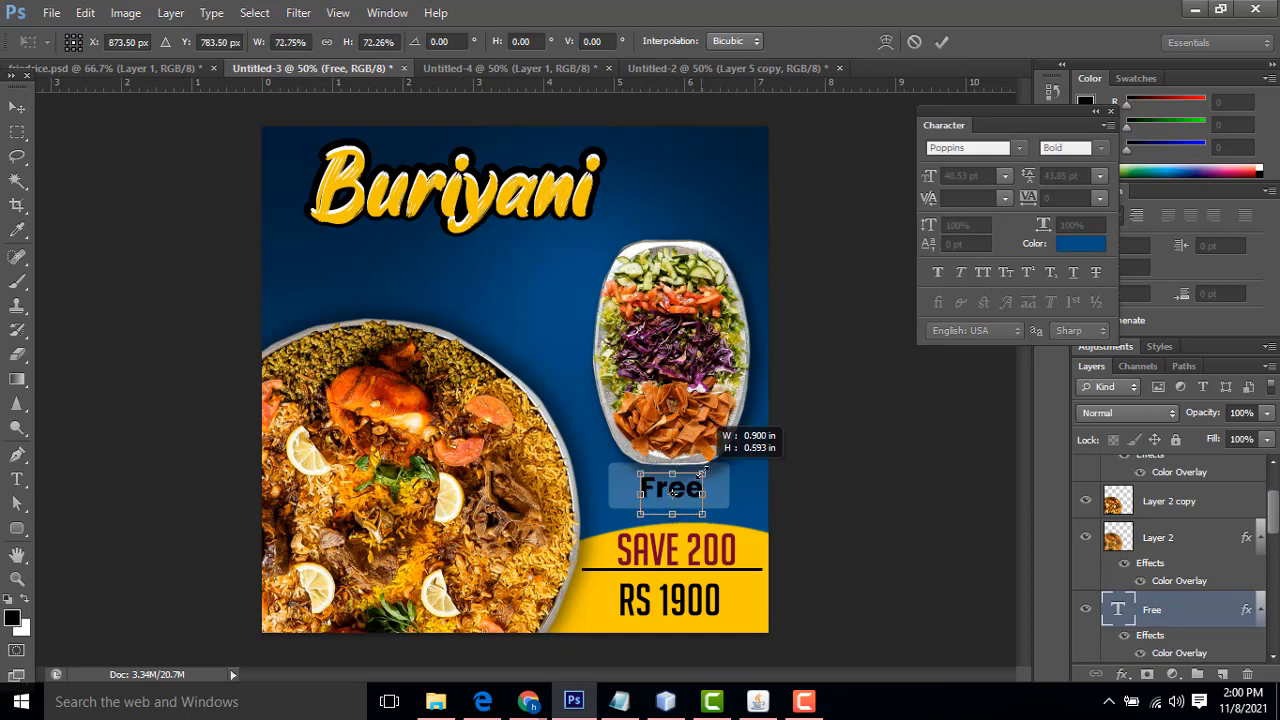
{"action": "key", "text": "Return"}
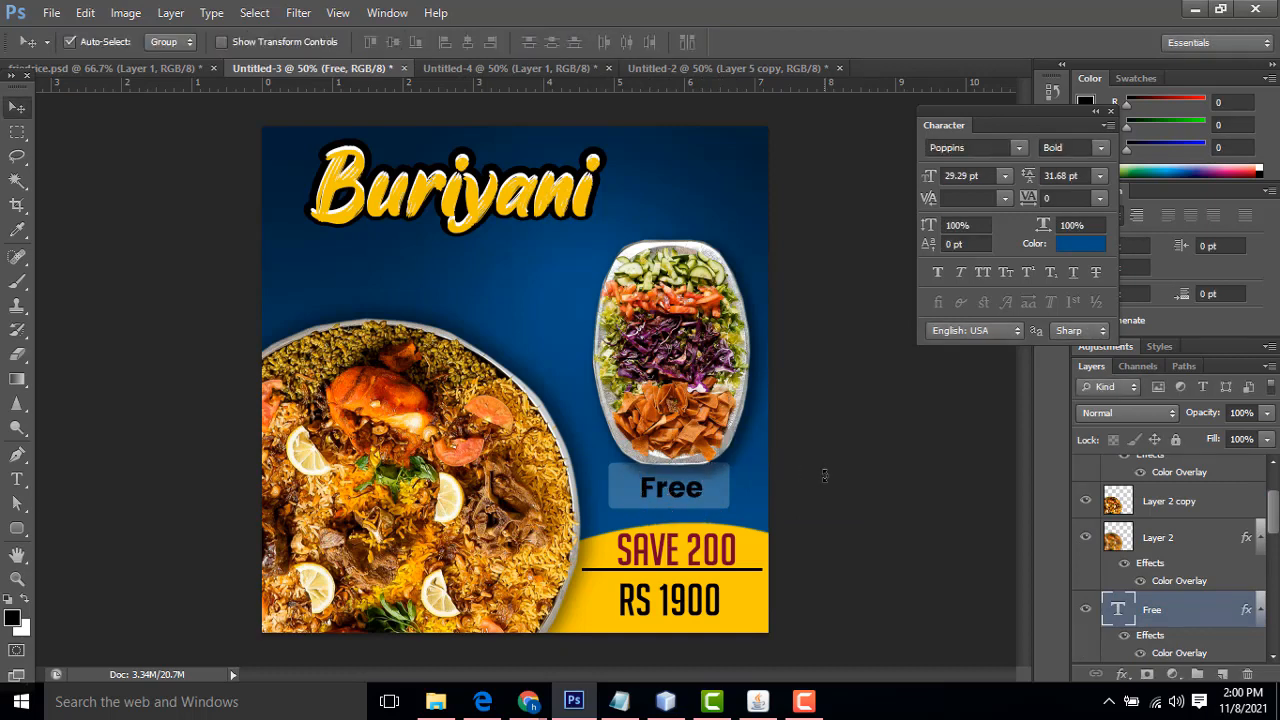
Nudge the Free text slightly up to sit in the upper part of the translucent box
{"action": "key", "text": "Up"}
{"action": "key", "text": "Up"}
{"action": "key", "text": "Up"}
{"action": "key", "text": "Up"}
{"action": "key", "text": "Up"}
{"action": "key", "text": "Up"}
{"action": "key", "text": "Up"}
{"action": "key", "text": "Up"}
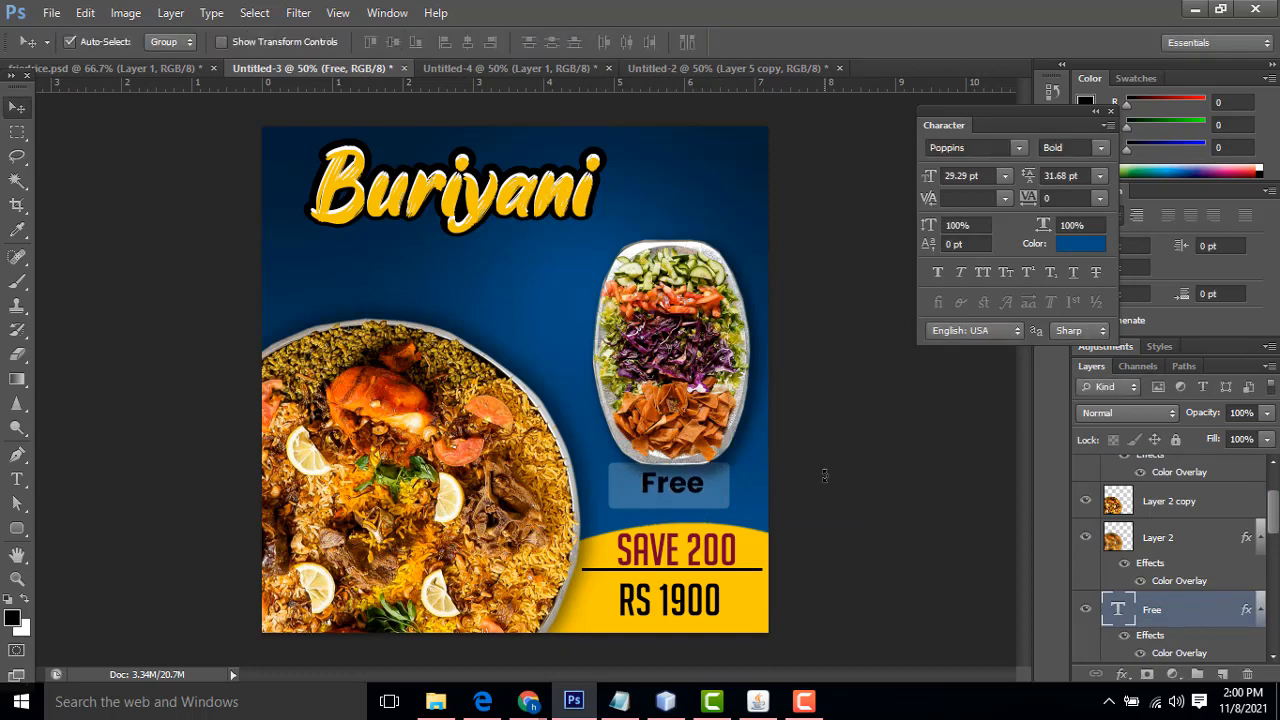